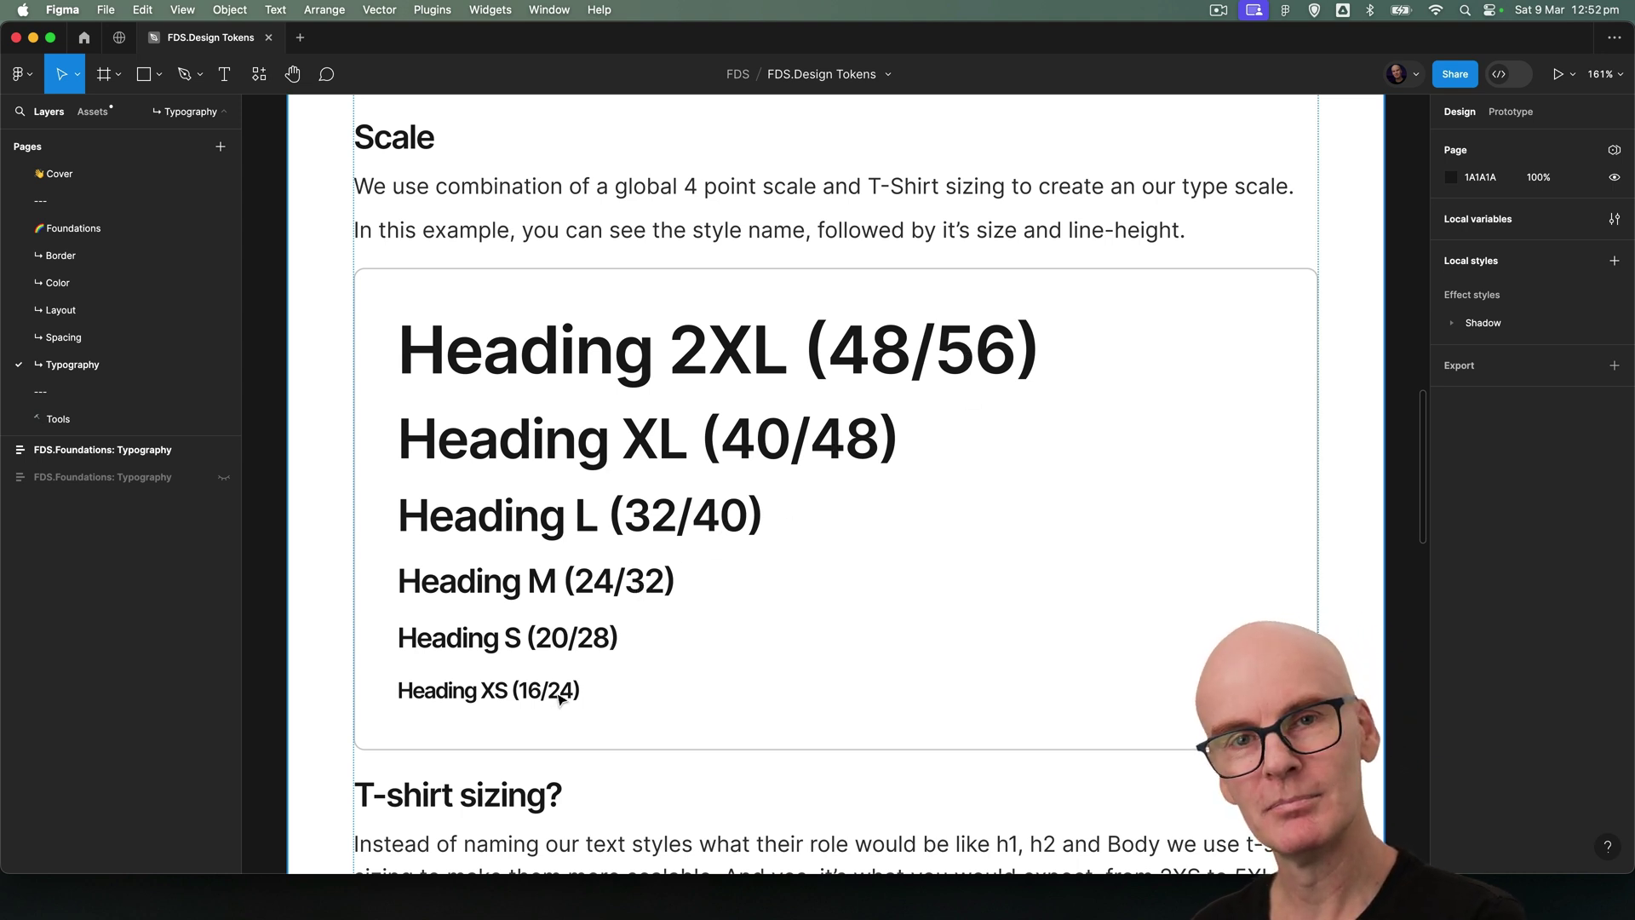
- Scroll down to bring the Typography specimen's Web, iOS and Android columns into view
{"action": "scroll", "coordinate": [559, 698], "scroll_direction": "down", "scroll_amount": 10}
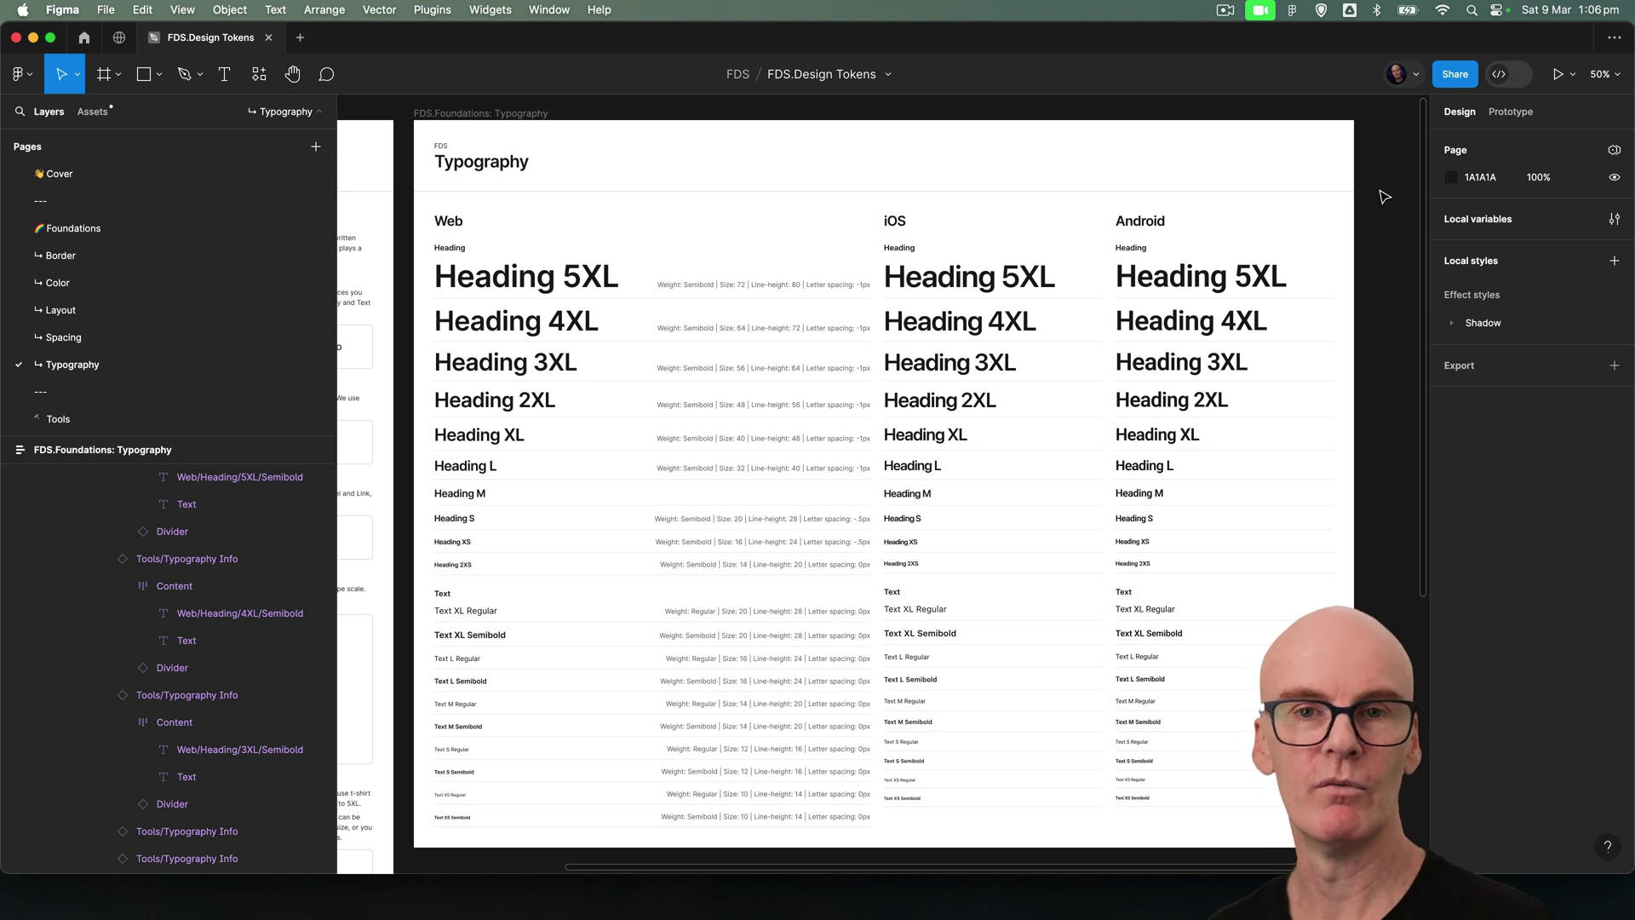
{"action": "left_click", "coordinate": [617, 290], "text": "super"}
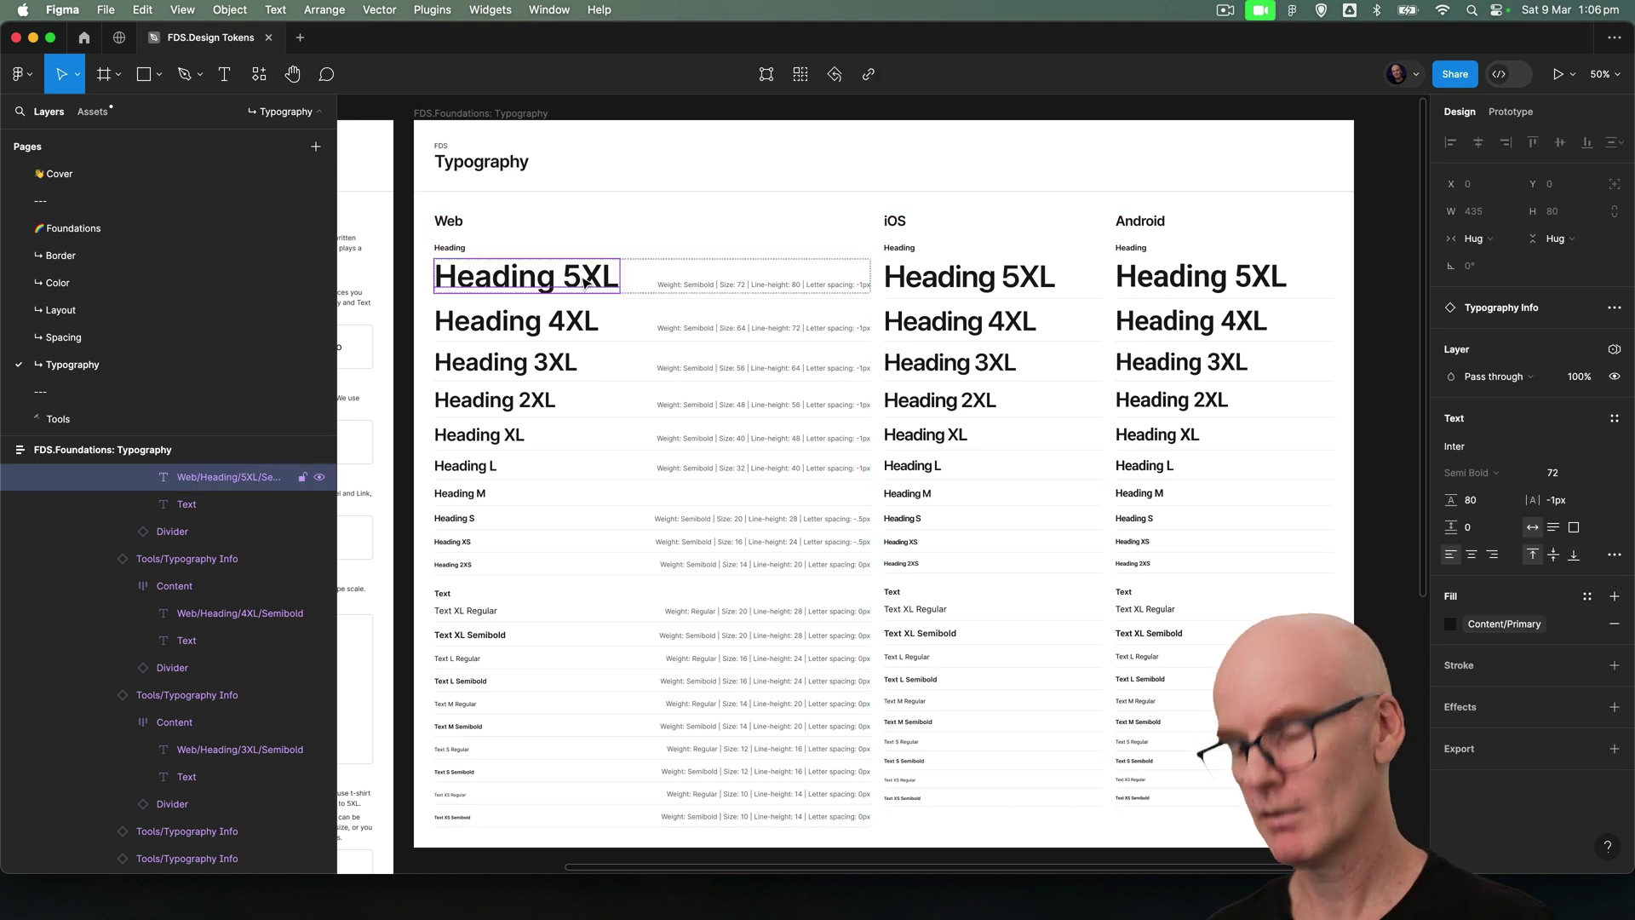
{"action": "key", "text": "shift+0"}
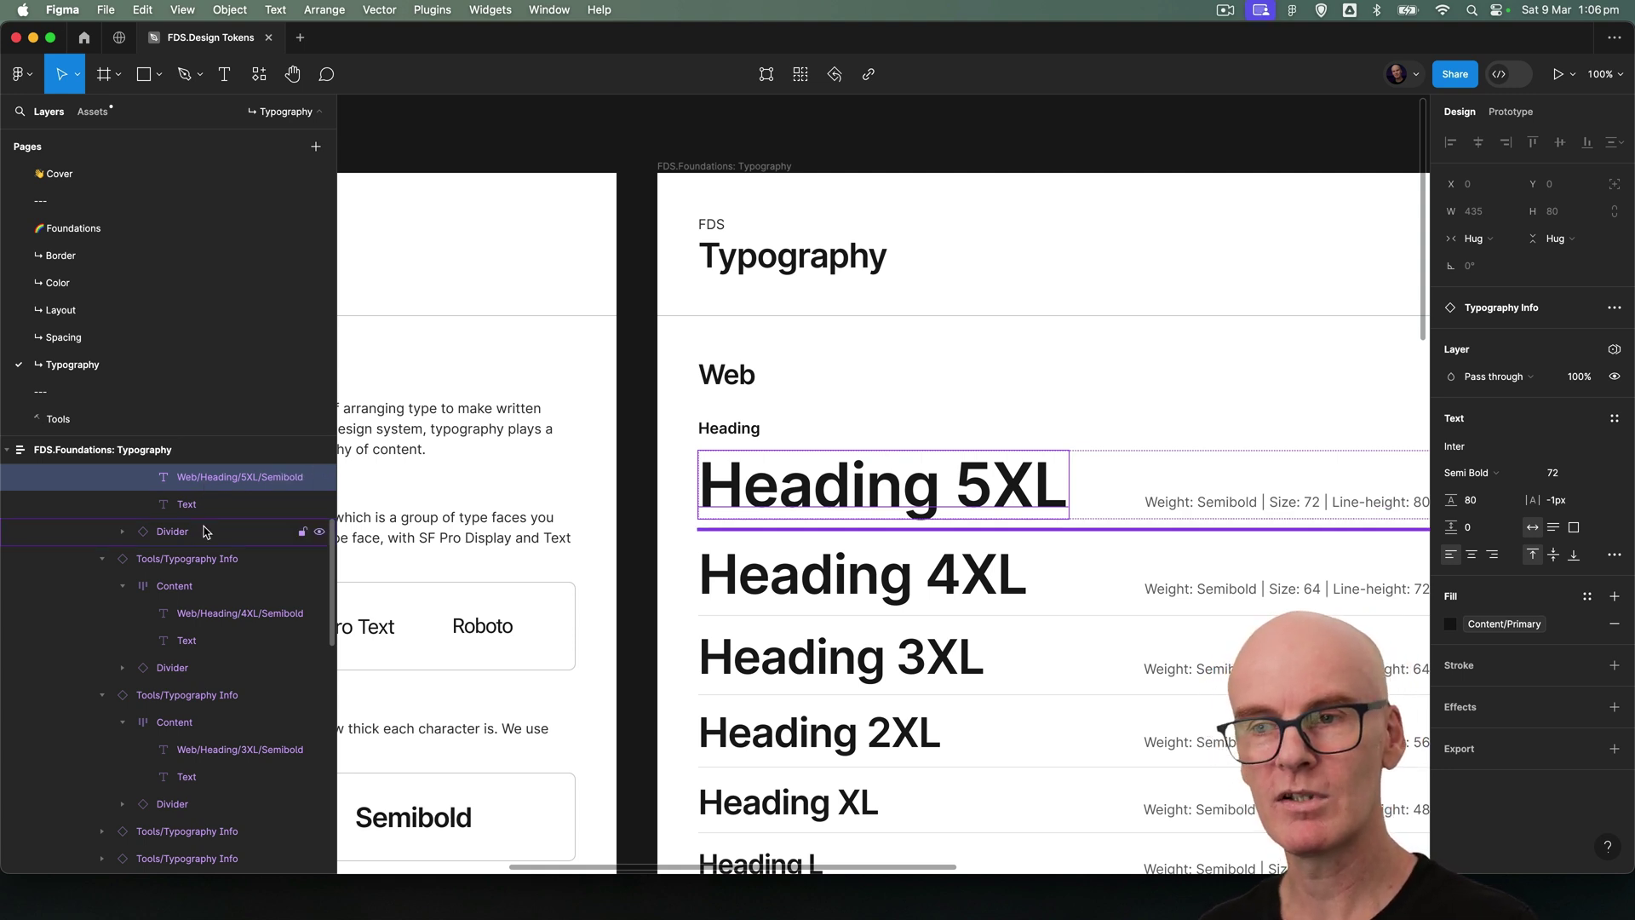
{"action": "scroll", "coordinate": [1325, 409], "scroll_direction": "right", "scroll_amount": 8}
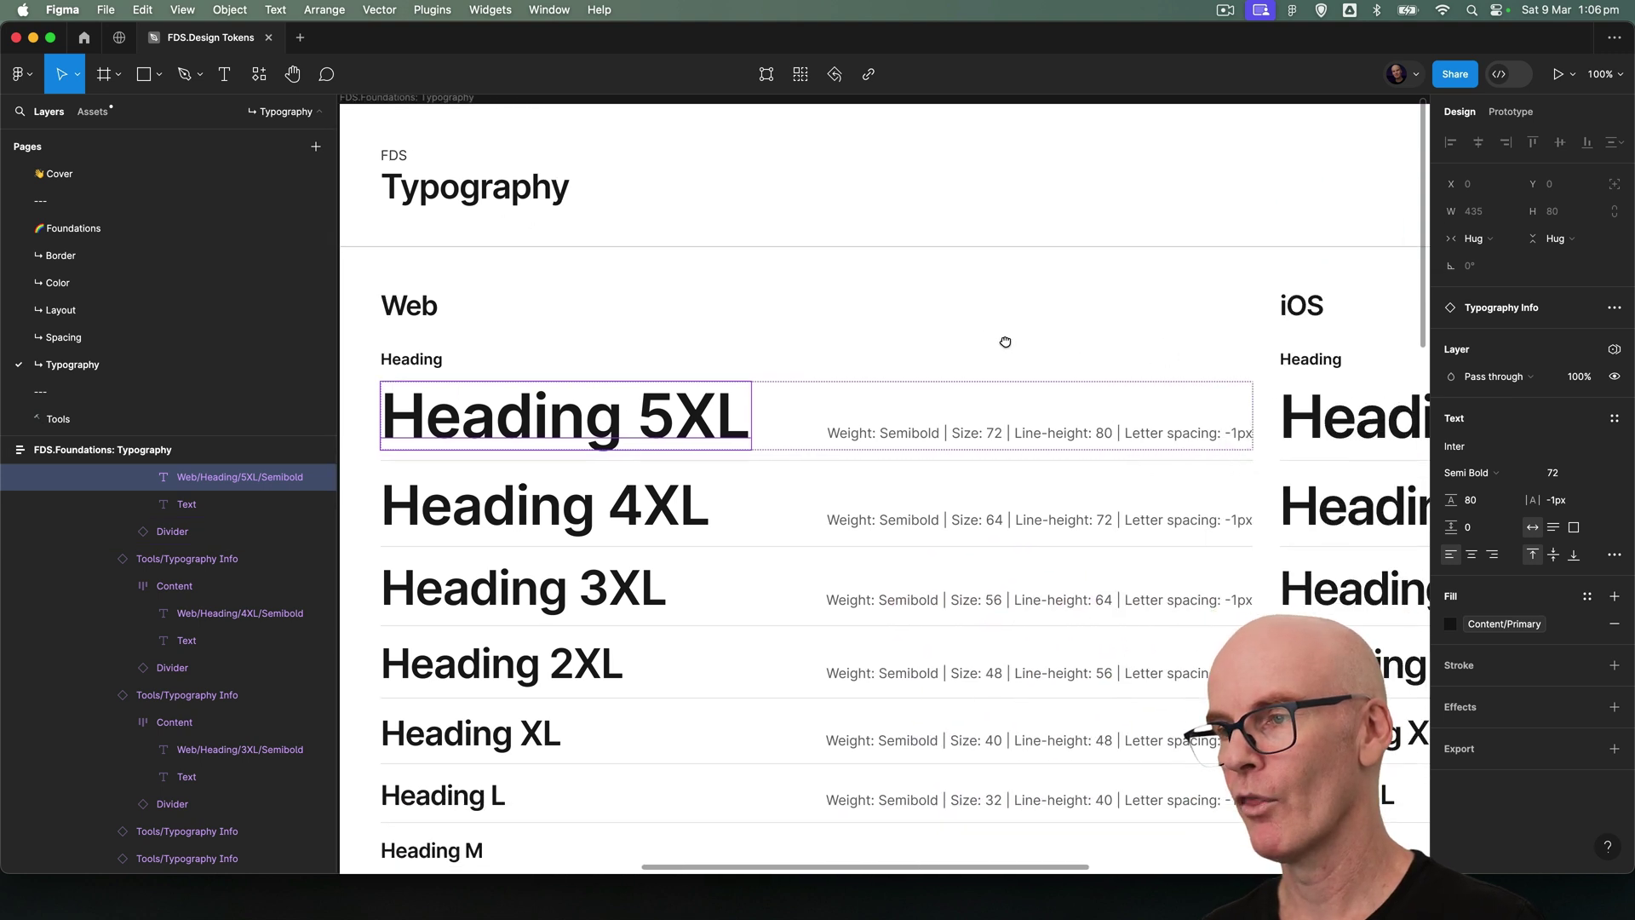
{"action": "scroll", "coordinate": [1004, 339], "scroll_direction": "down", "scroll_amount": 2}
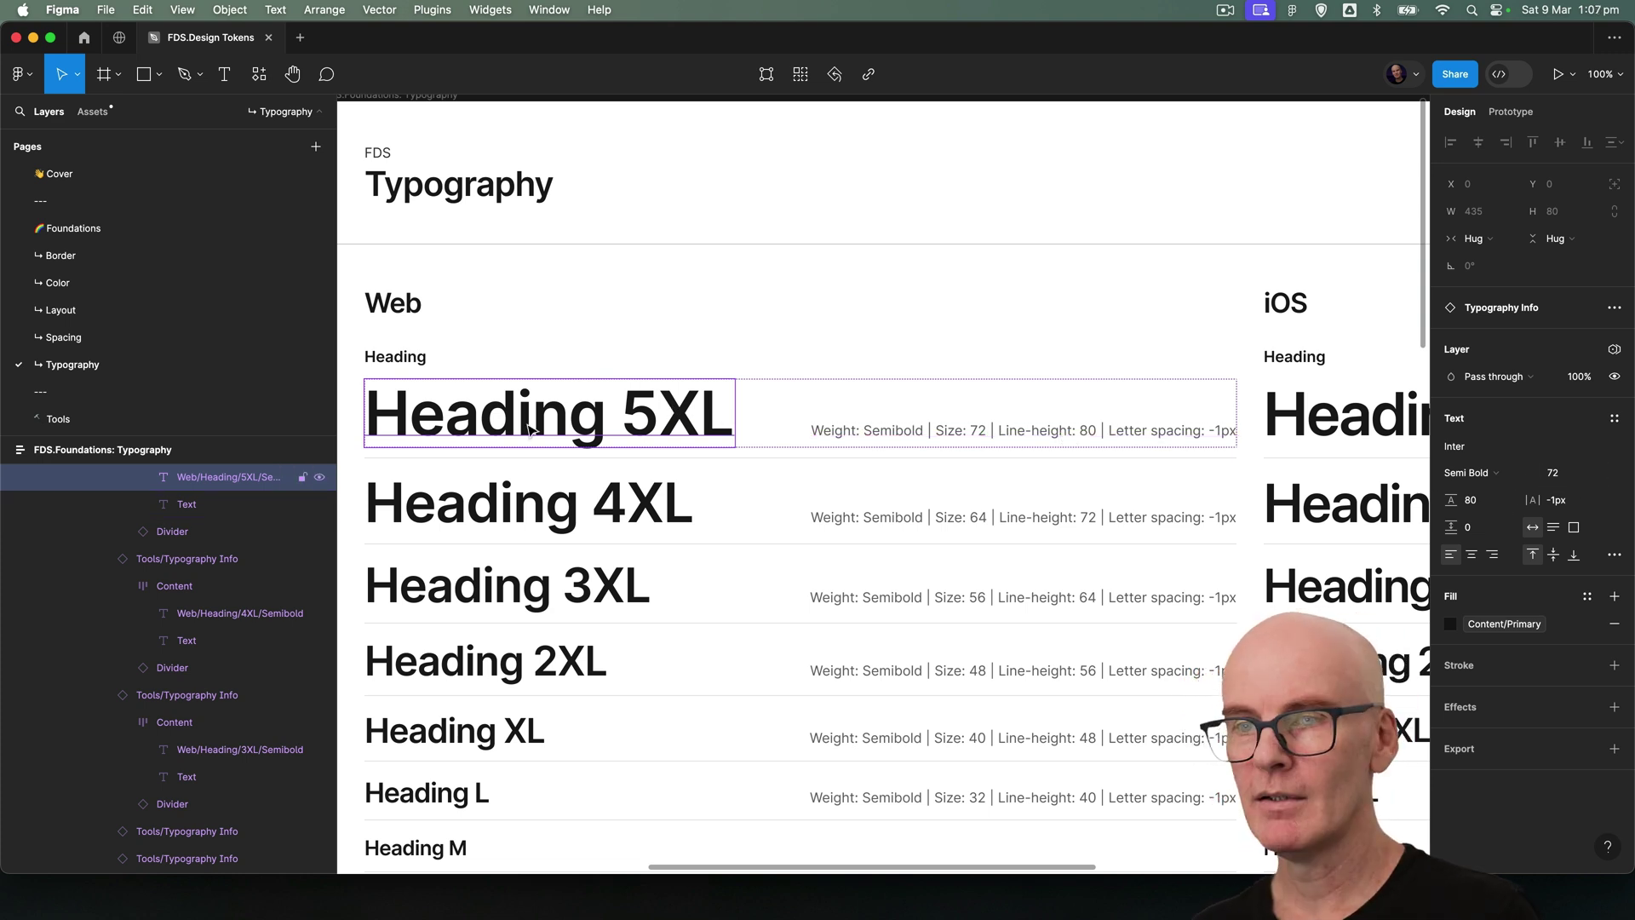
{"action": "left_click", "coordinate": [596, 507]}
{"action": "left_click_drag", "start_coordinate": [811, 458], "coordinate": [823, 162]}
{"action": "scroll", "coordinate": [832, 354], "scroll_direction": "down", "scroll_amount": 7}
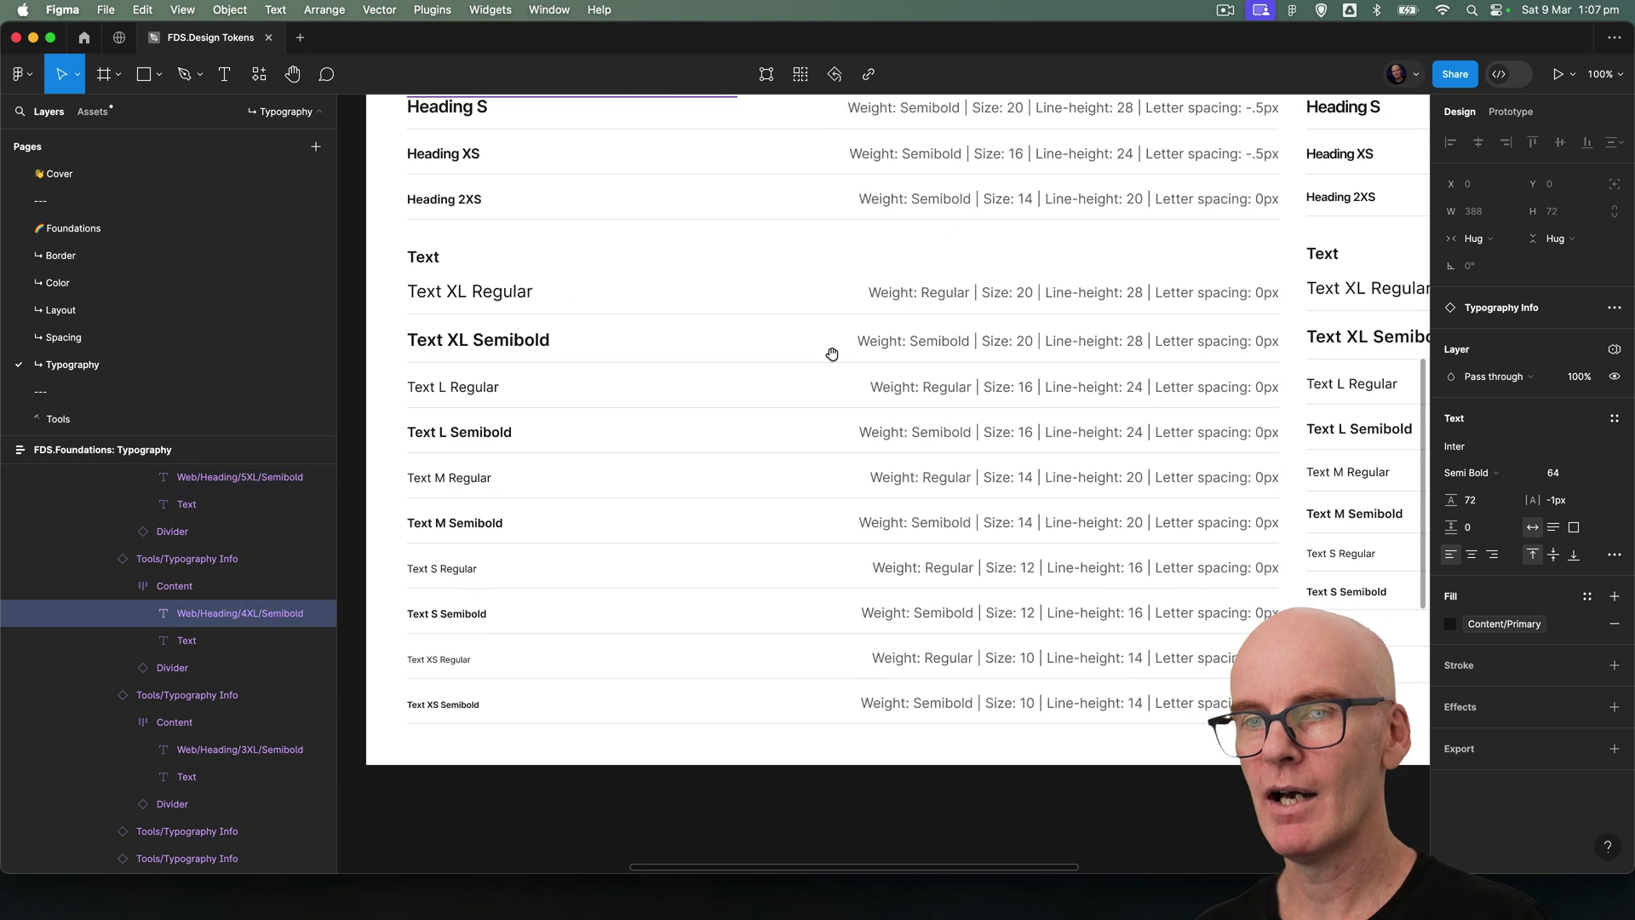
{"action": "left_click", "coordinate": [481, 321]}
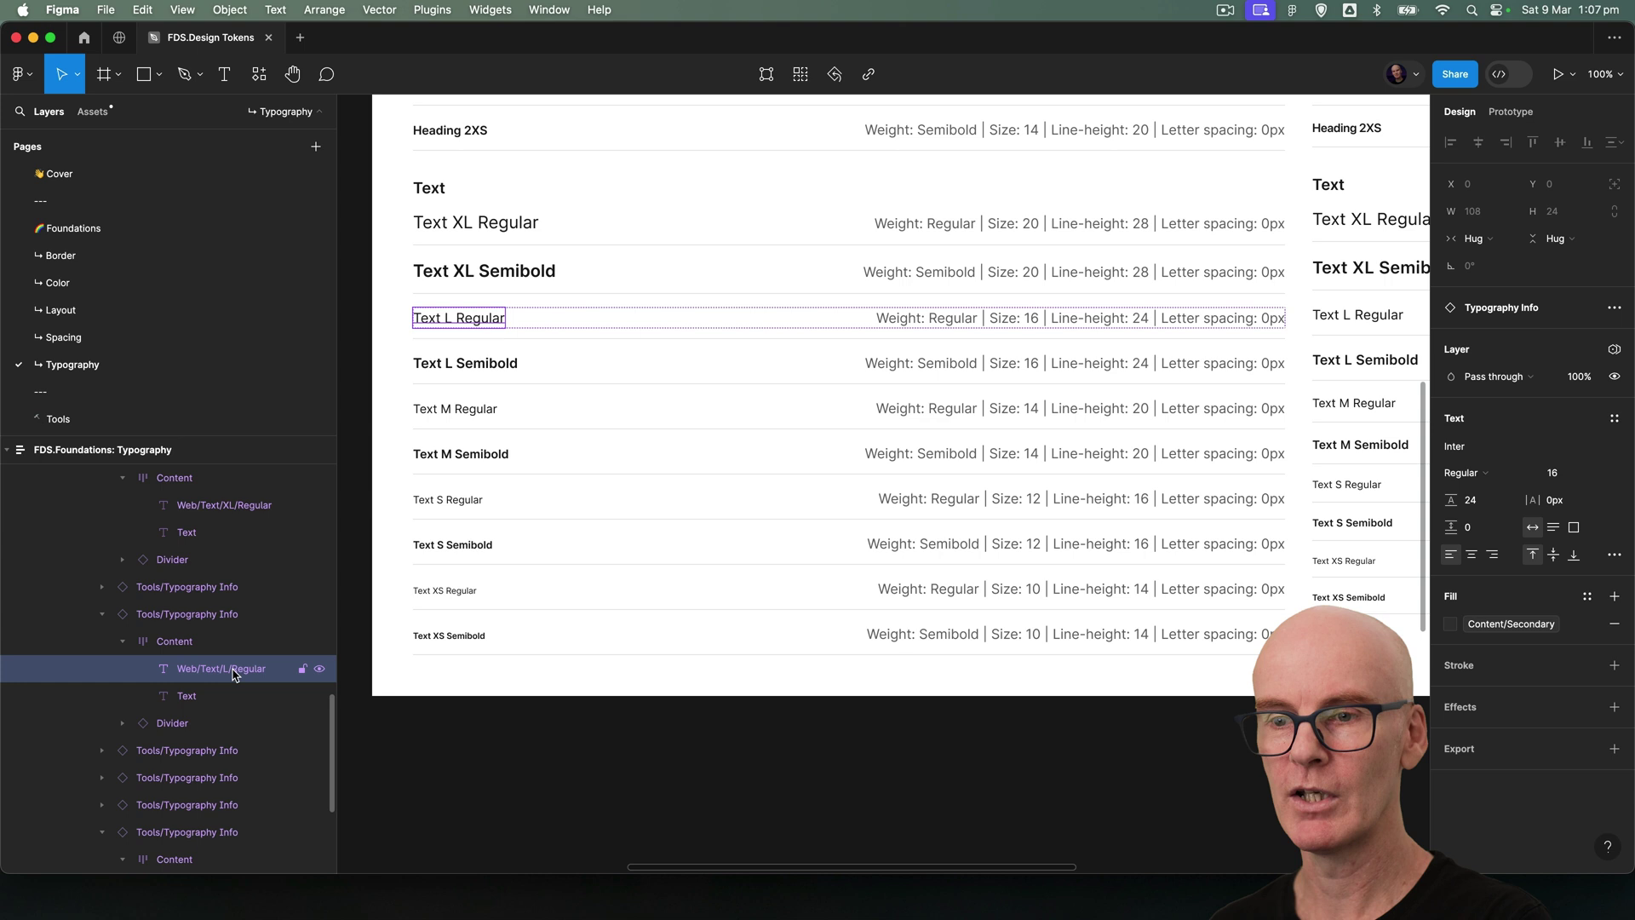
{"action": "left_click", "coordinate": [803, 759]}
{"action": "key", "text": "minus"}
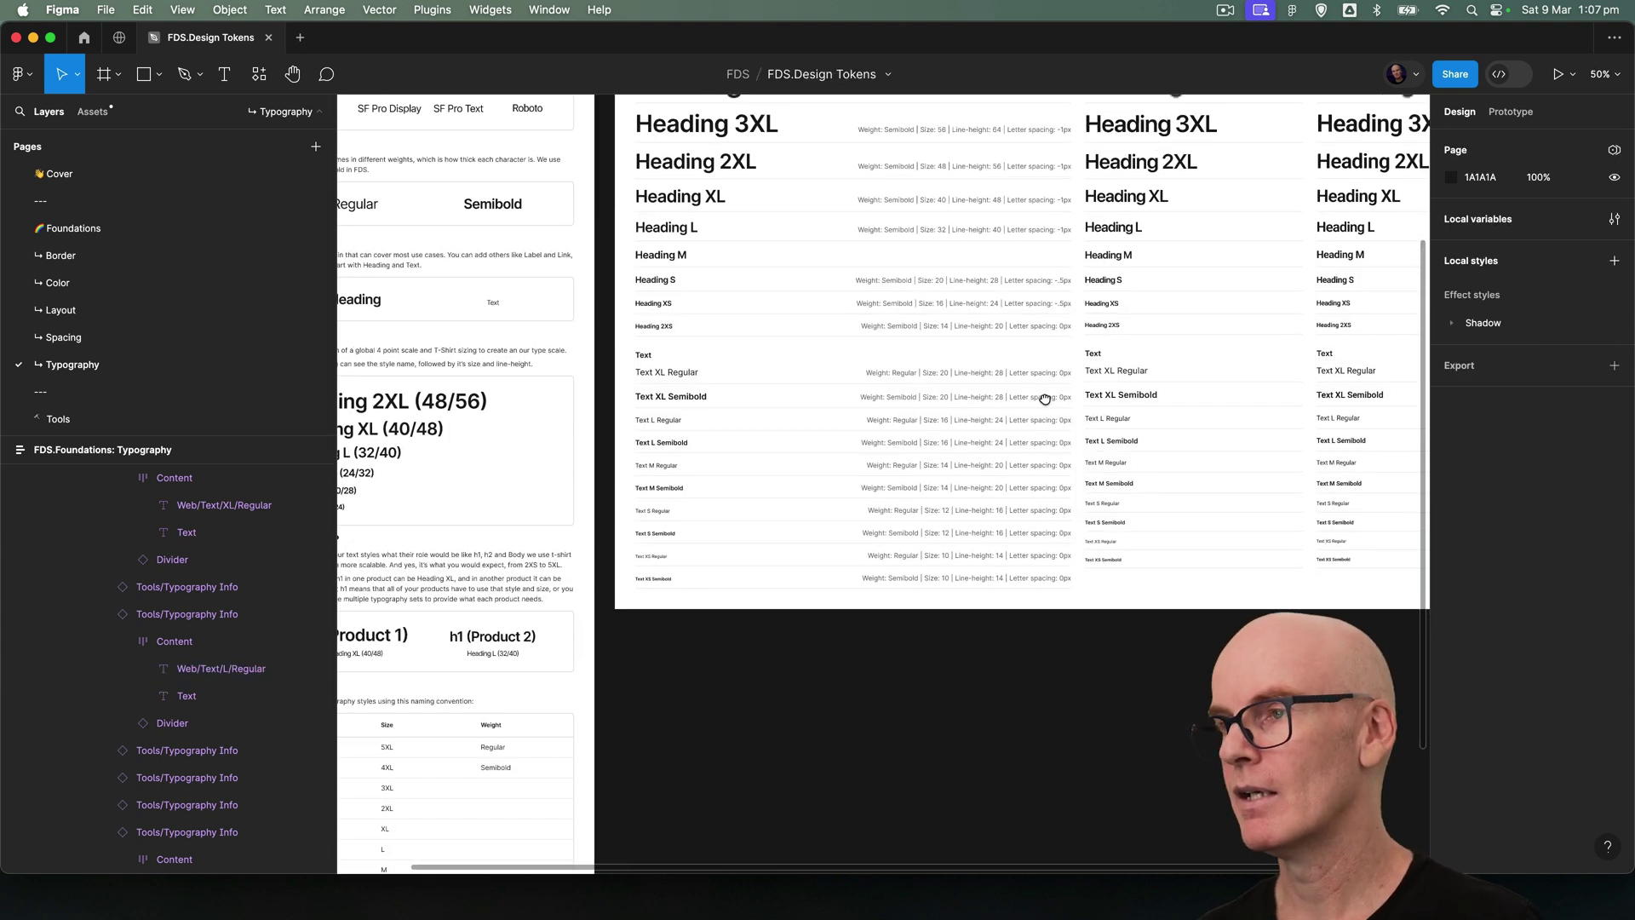
{"action": "scroll", "coordinate": [1045, 399], "scroll_direction": "right", "scroll_amount": 5}
{"action": "scroll", "coordinate": [1044, 399], "scroll_direction": "up", "scroll_amount": 3}
{"action": "left_click", "coordinate": [741, 254], "text": "super"}
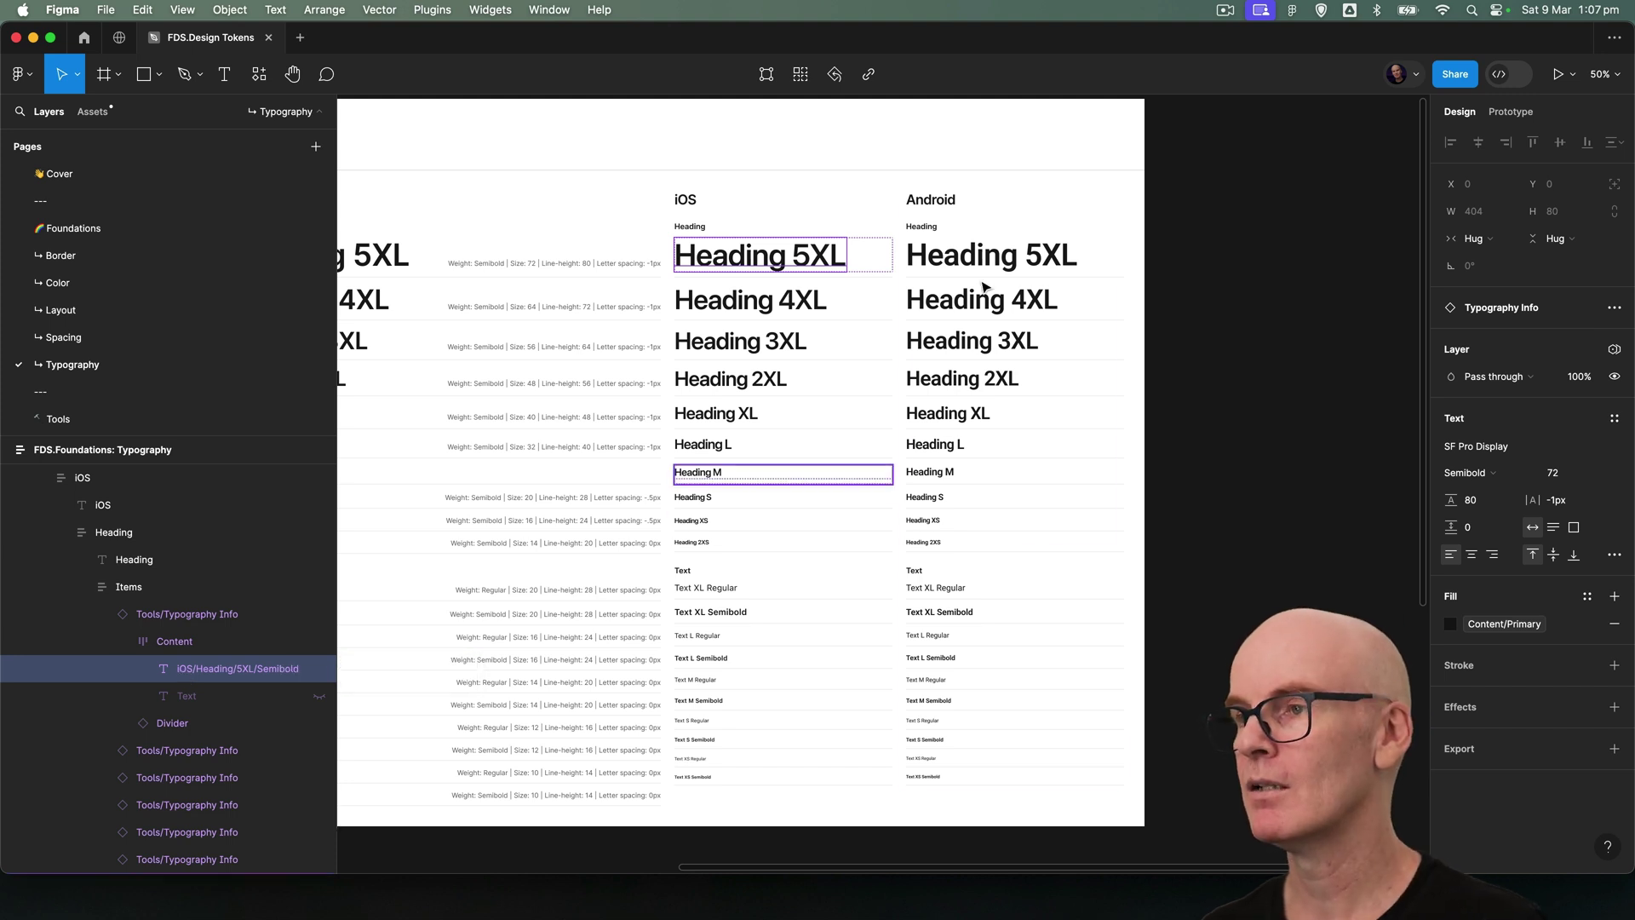
{"action": "left_click", "coordinate": [988, 254], "text": "super"}
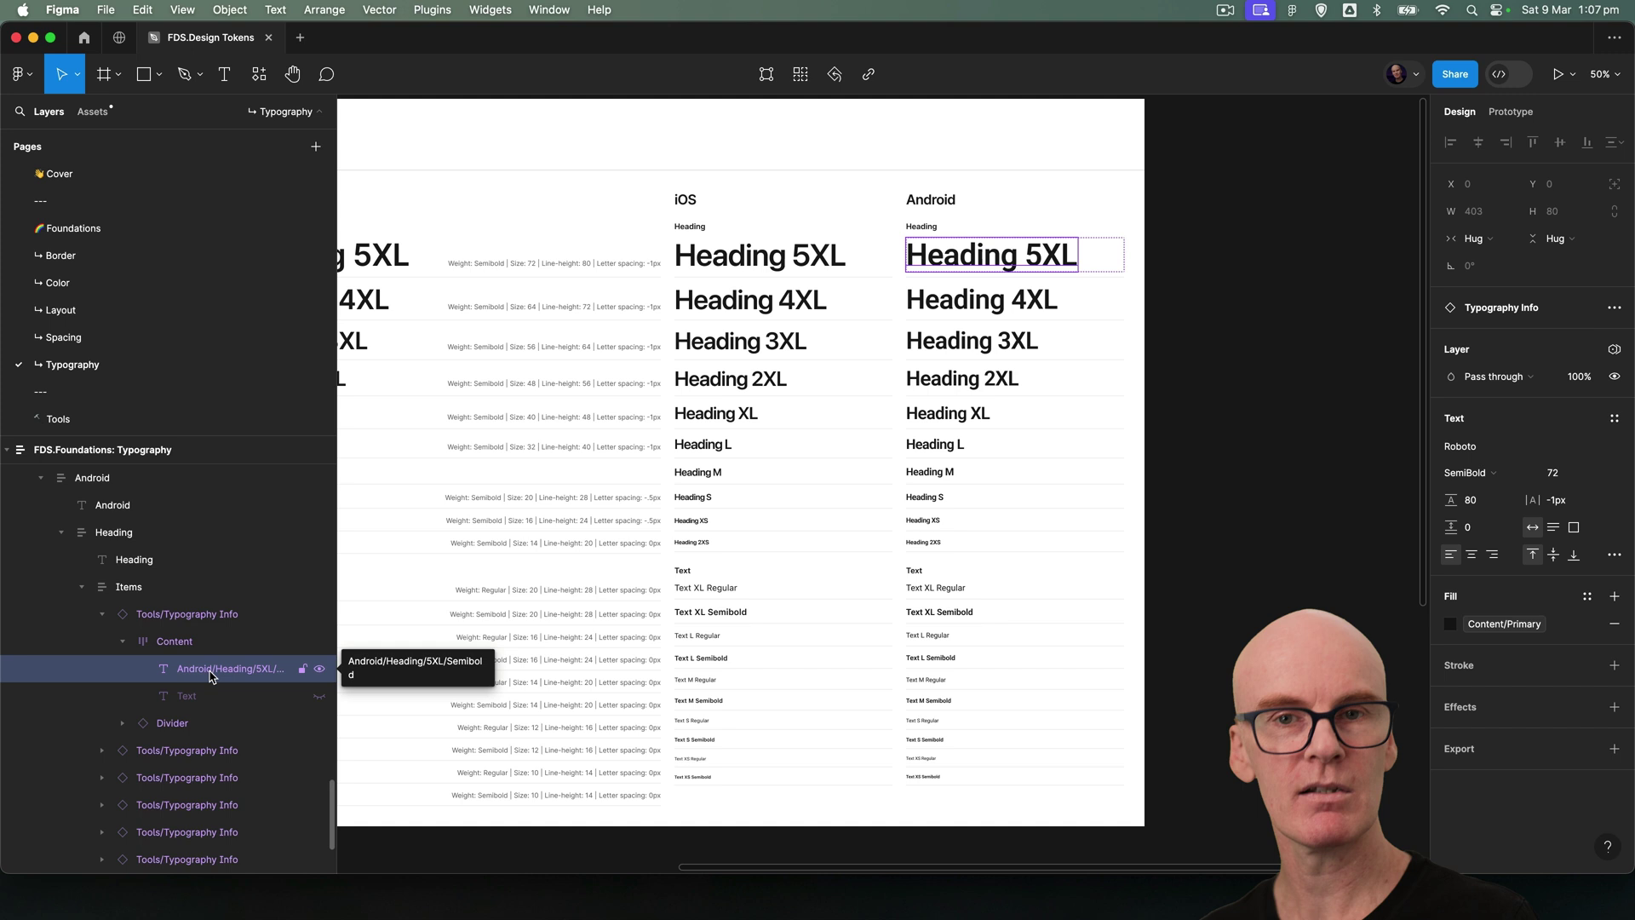
{"action": "left_click", "coordinate": [1153, 278]}
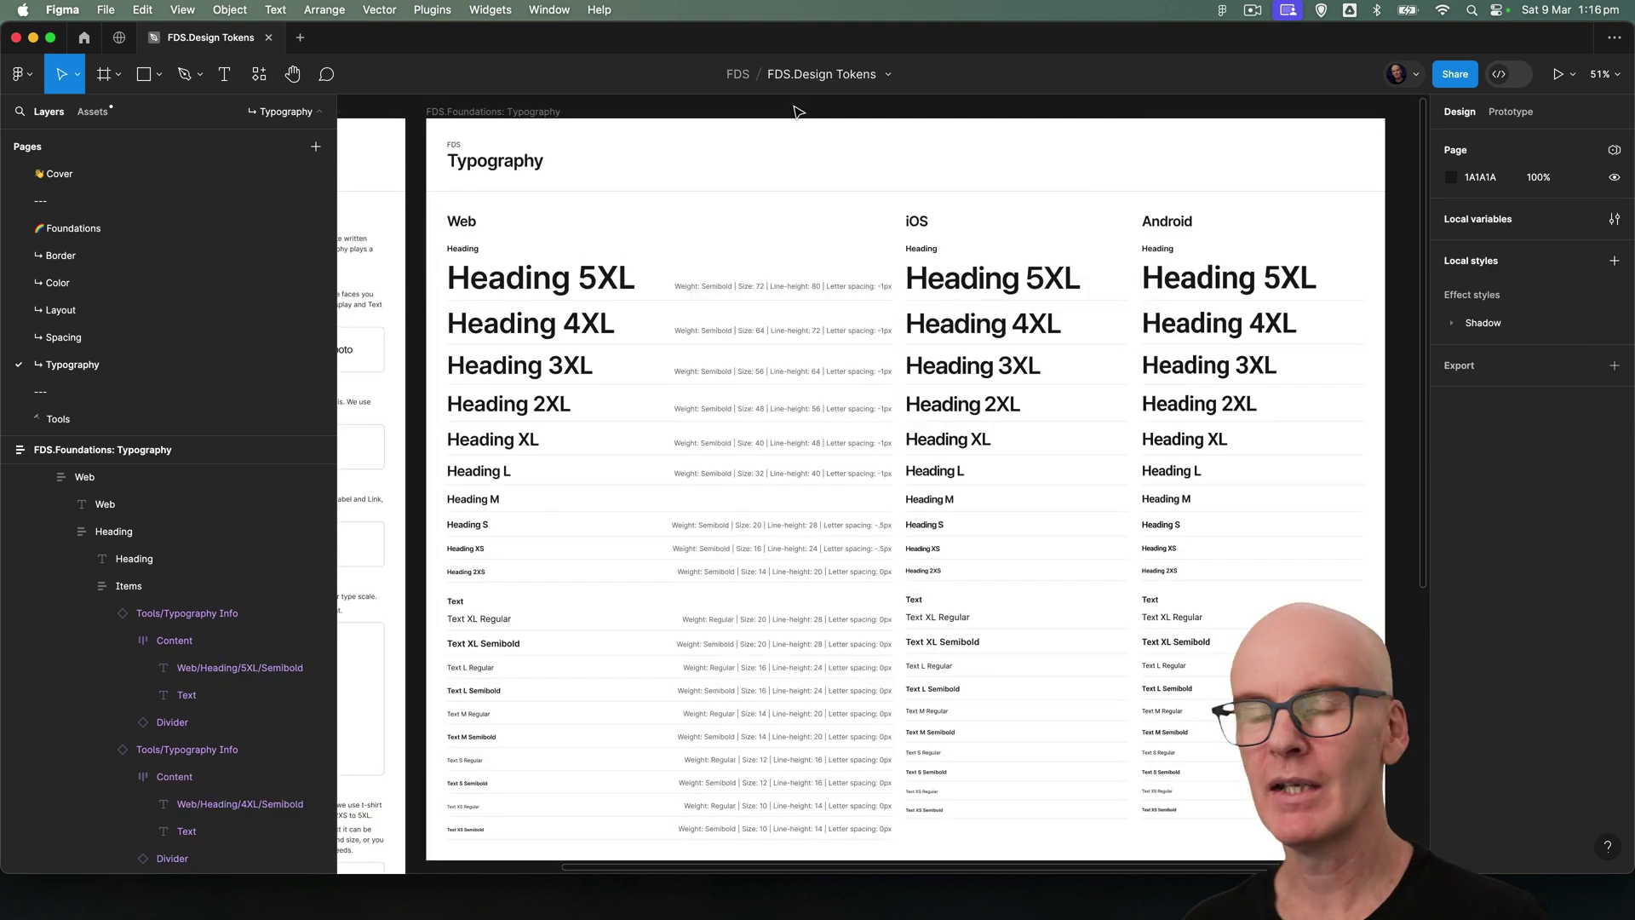
- Select the Web Heading samples from 5XL down to 2XS
{"action": "left_click", "coordinate": [540, 279], "text": "super"}
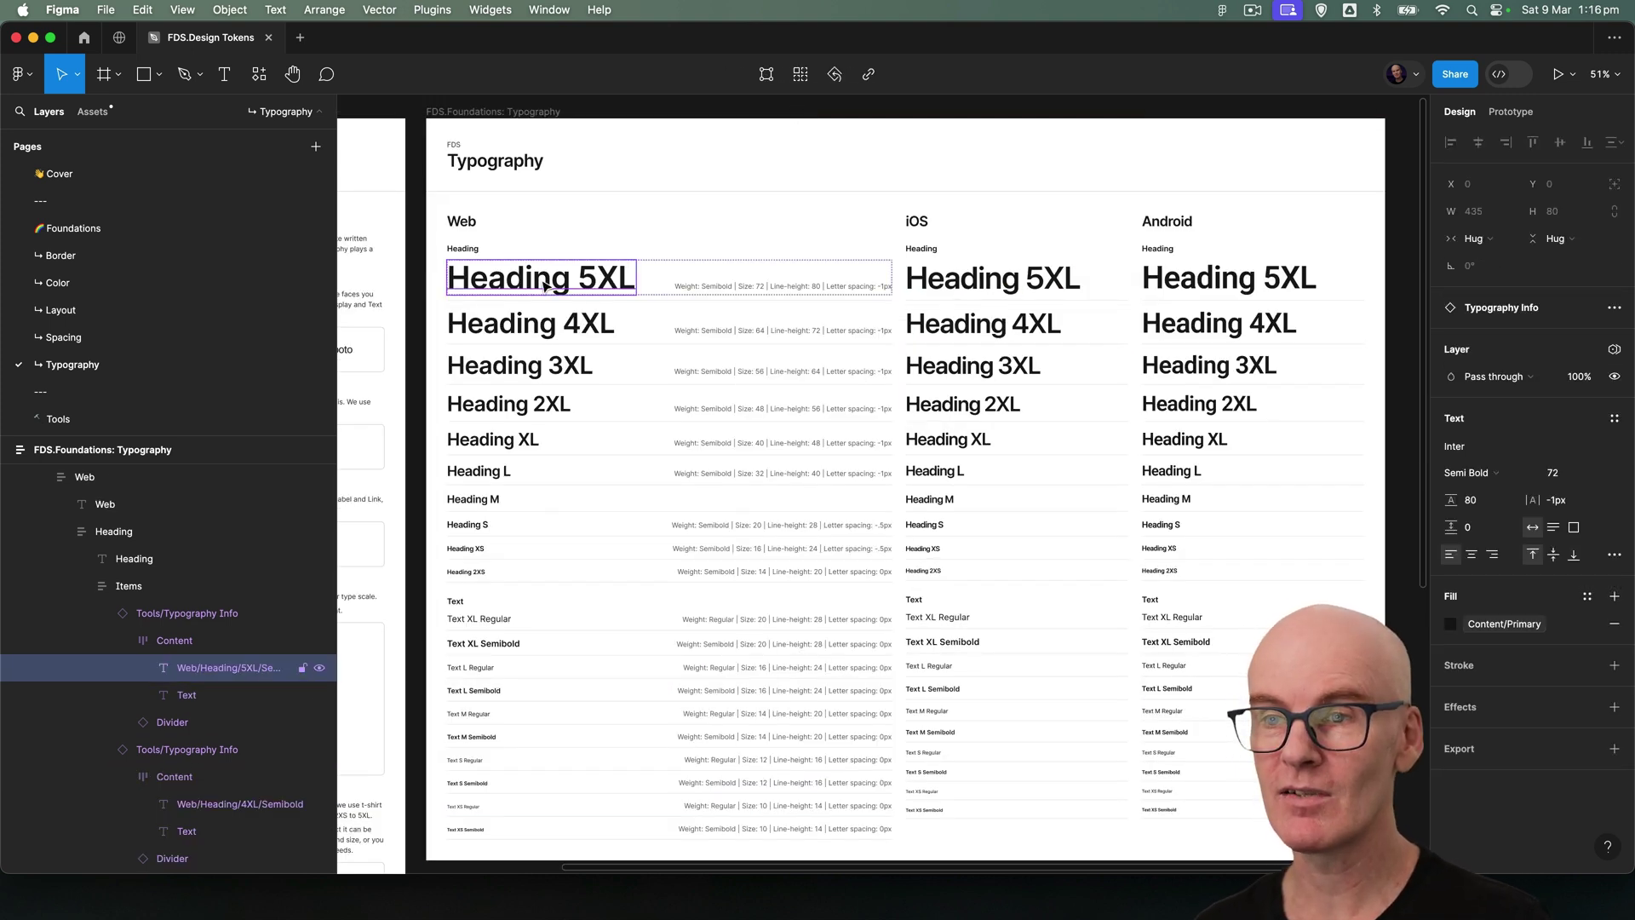
{"action": "left_click", "coordinate": [544, 328], "text": "shift+super"}
{"action": "left_click", "coordinate": [530, 371], "text": "shift+super"}
{"action": "left_click", "coordinate": [511, 406], "text": "shift+super"}
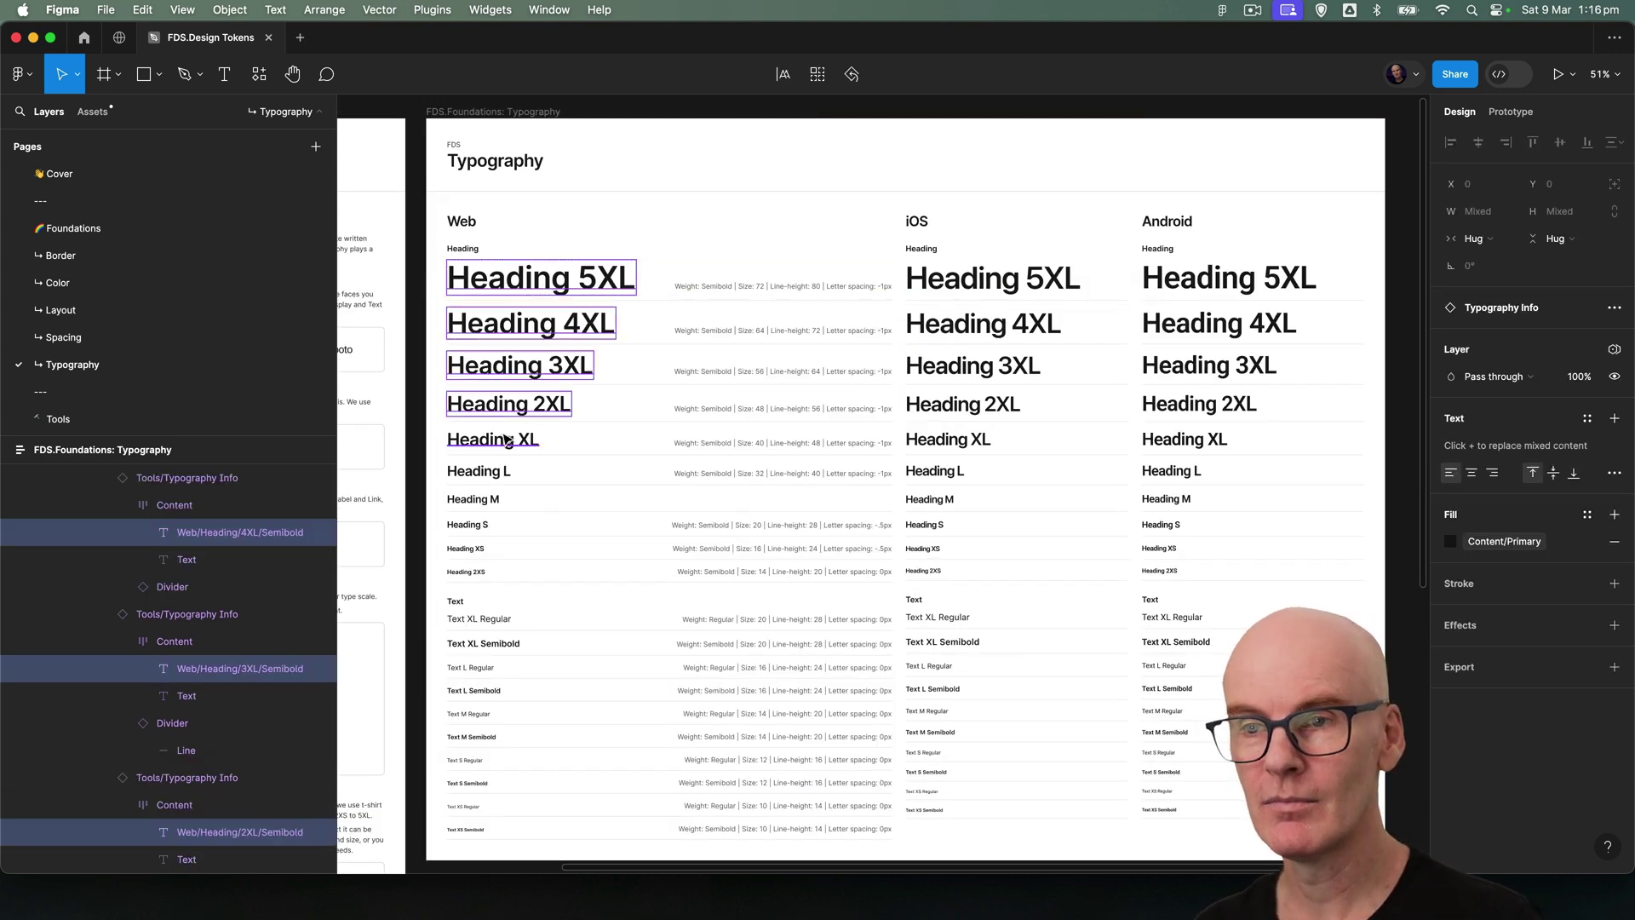
{"action": "left_click", "coordinate": [504, 440], "text": "shift+super"}
{"action": "left_click", "coordinate": [484, 473], "text": "shift+super"}
{"action": "left_click", "coordinate": [482, 500], "text": "shift+super"}
{"action": "left_click", "coordinate": [482, 524], "text": "shift+super"}
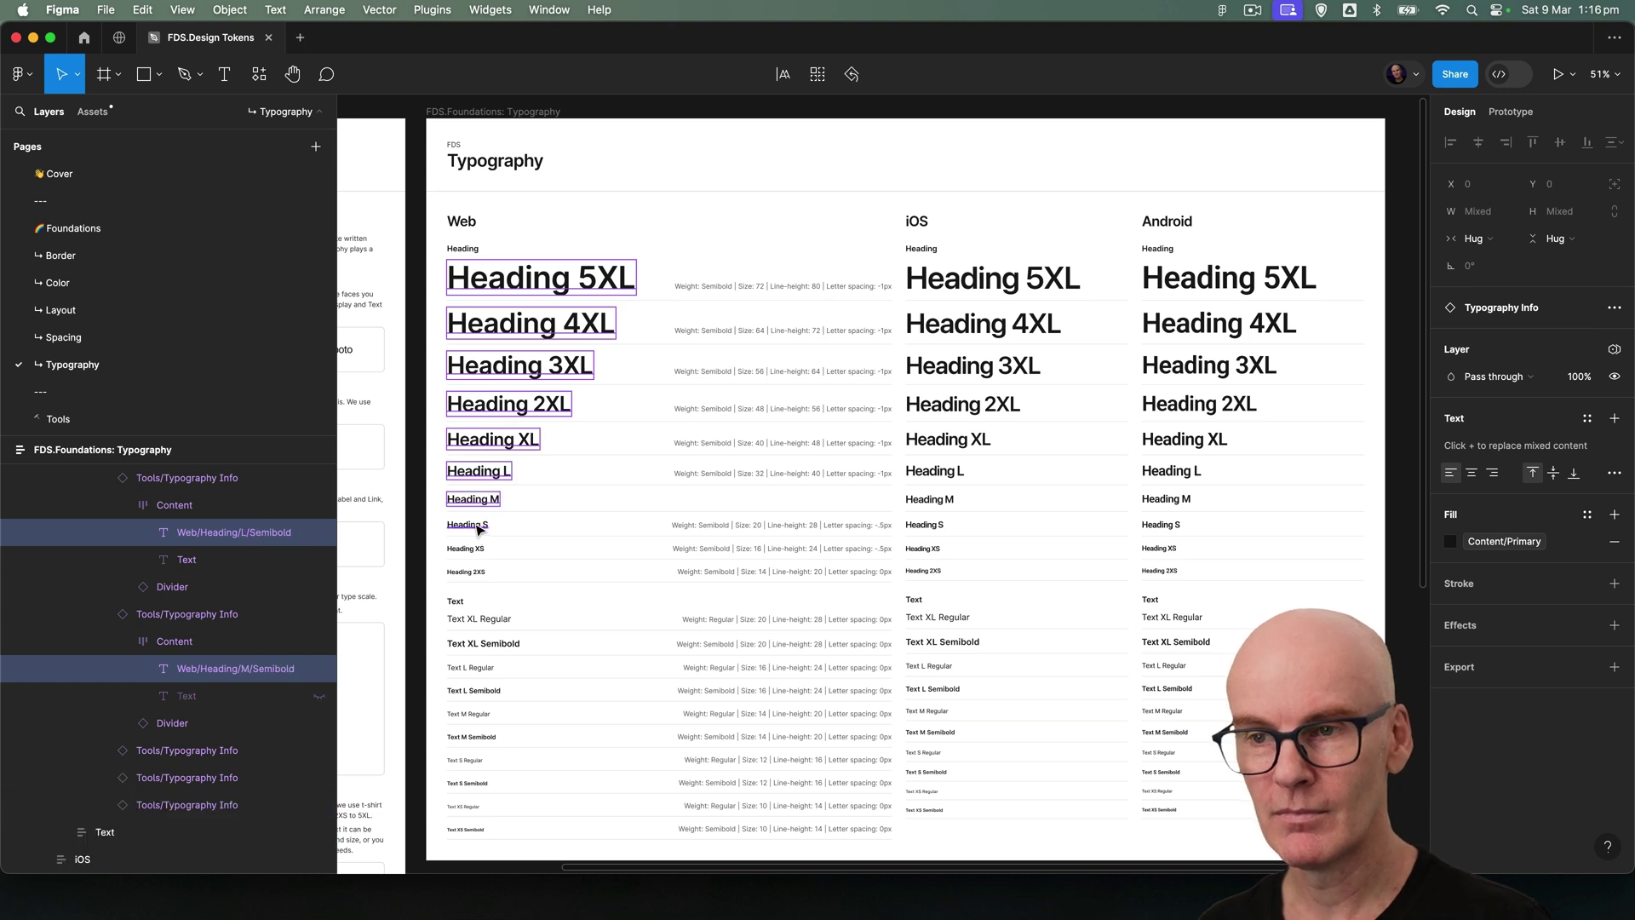
{"action": "left_click", "coordinate": [475, 550], "text": "shift+super"}
{"action": "left_click", "coordinate": [468, 573], "text": "shift+super"}
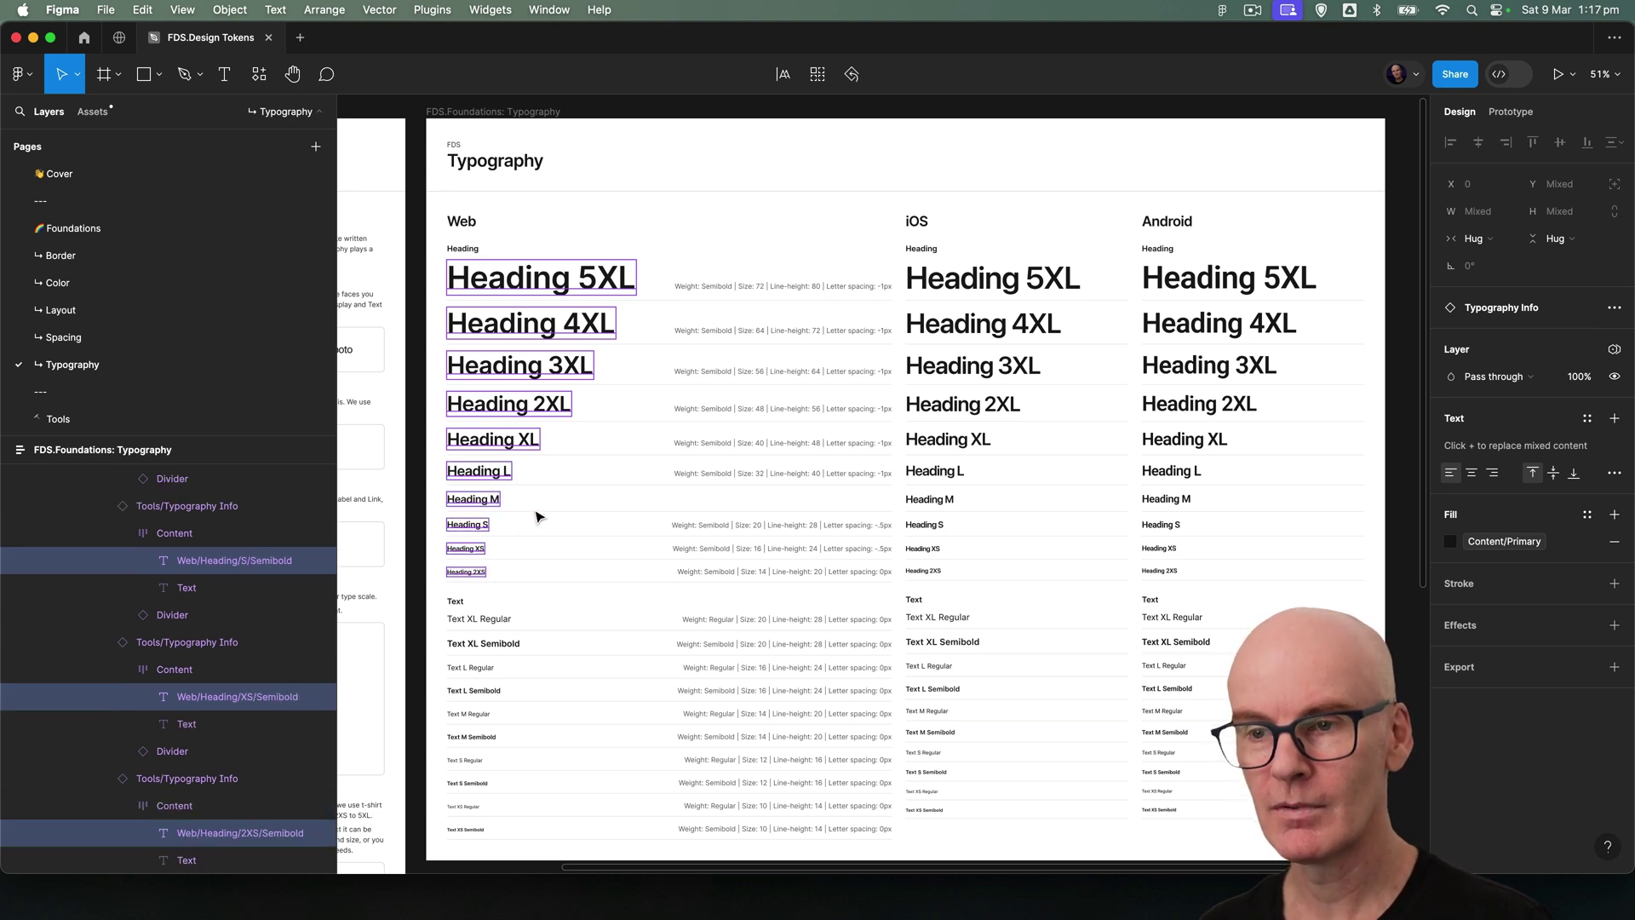
- Add the Web Text samples, XL Regular through XS Semibold, to the selection
{"action": "scroll", "coordinate": [639, 507], "scroll_direction": "down", "scroll_amount": 3}
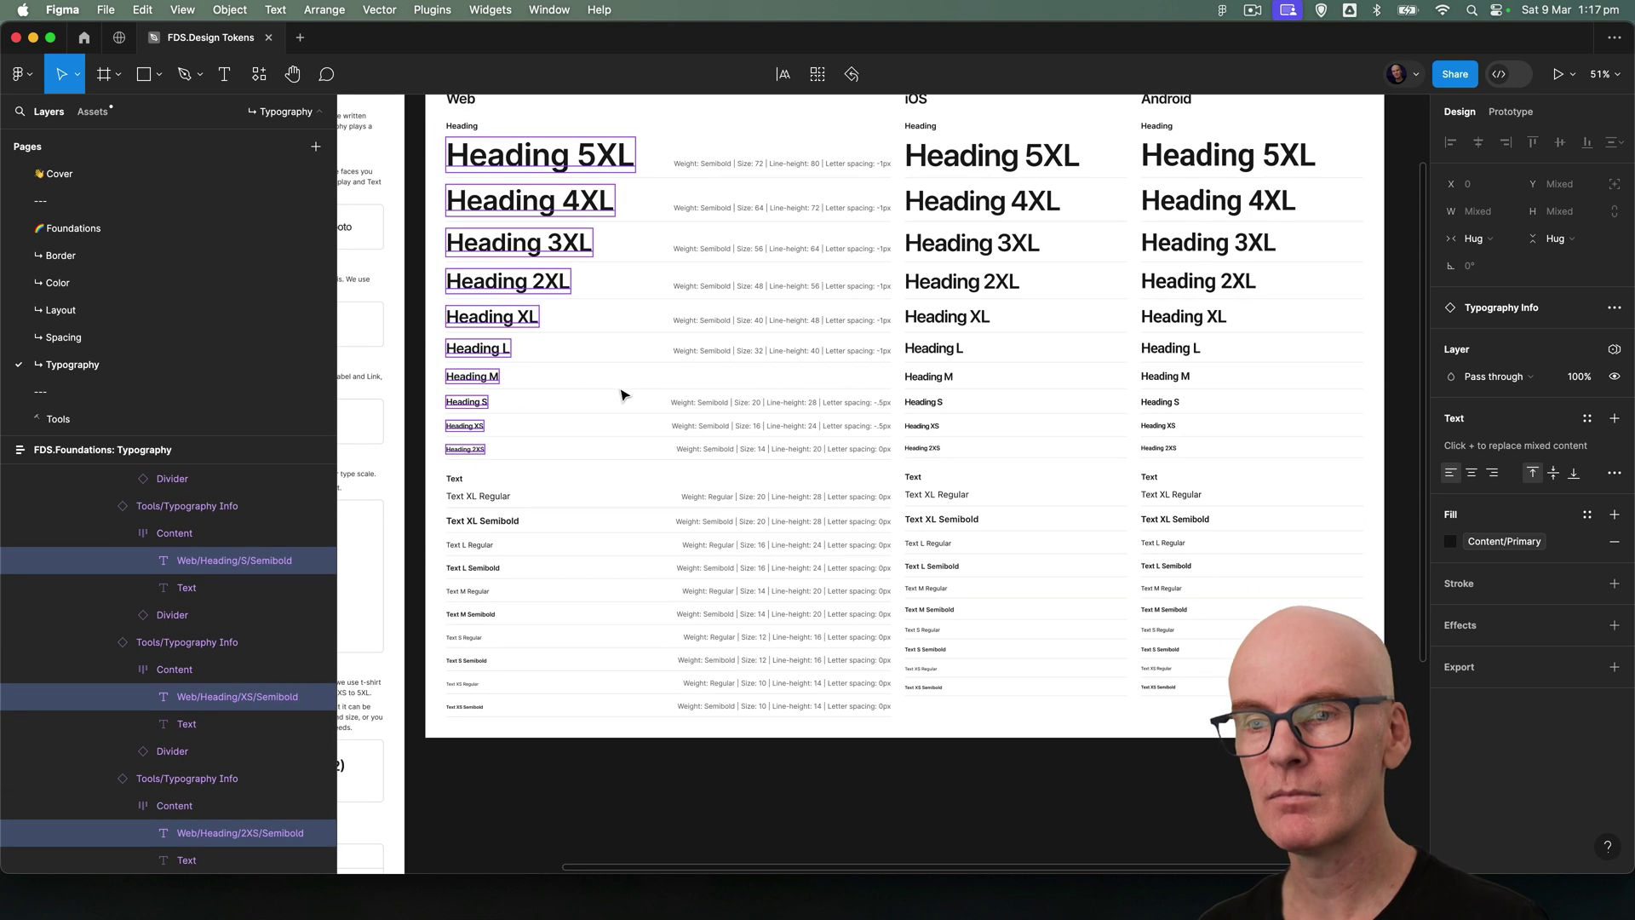
{"action": "left_click", "coordinate": [478, 497], "text": "shift+super"}
{"action": "left_click", "coordinate": [479, 521], "text": "shift+super"}
{"action": "left_click", "coordinate": [476, 545], "text": "shift+super"}
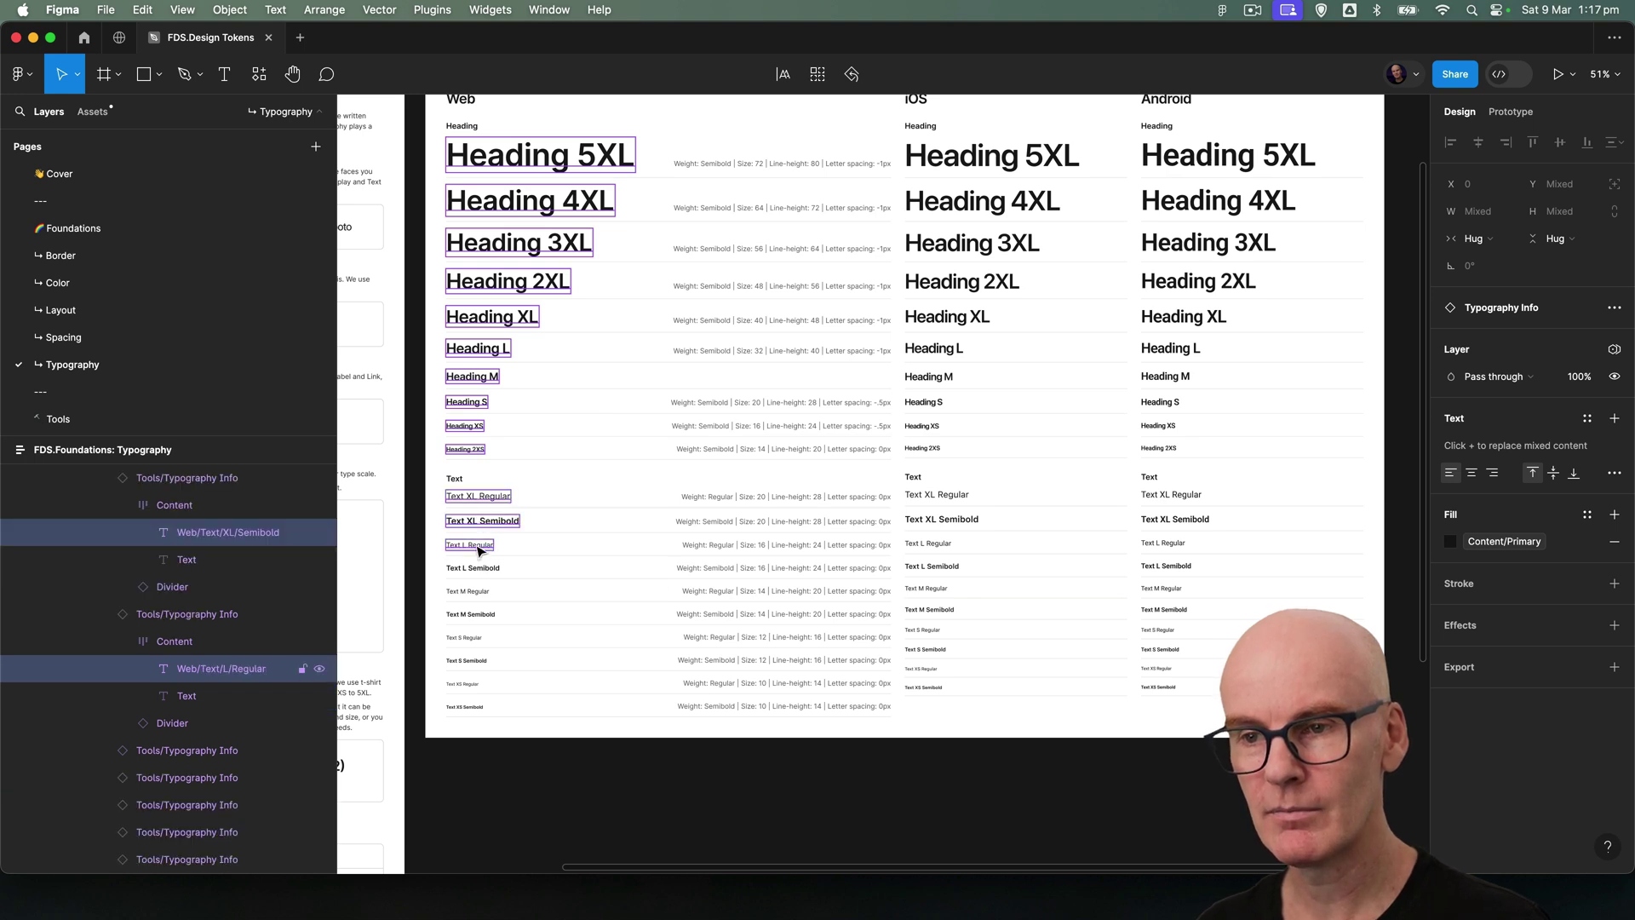
{"action": "left_click", "coordinate": [479, 569], "text": "shift+super"}
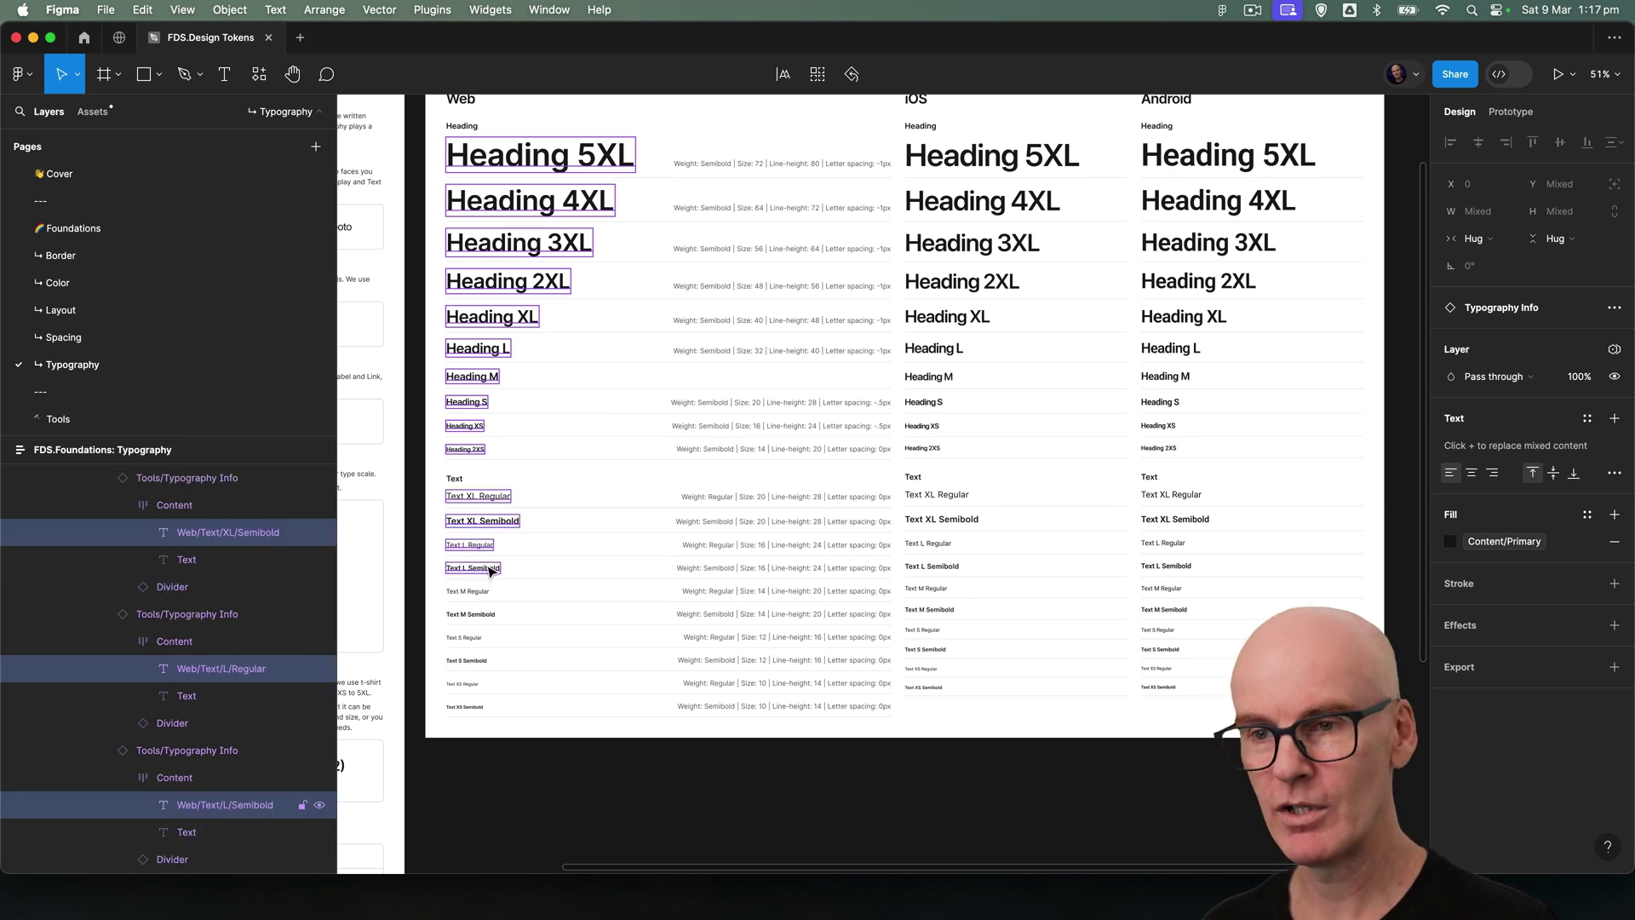
{"action": "left_click", "coordinate": [479, 594], "text": "shift+super"}
{"action": "left_click", "coordinate": [481, 616], "text": "shift+super"}
{"action": "left_click", "coordinate": [477, 639], "text": "shift+super"}
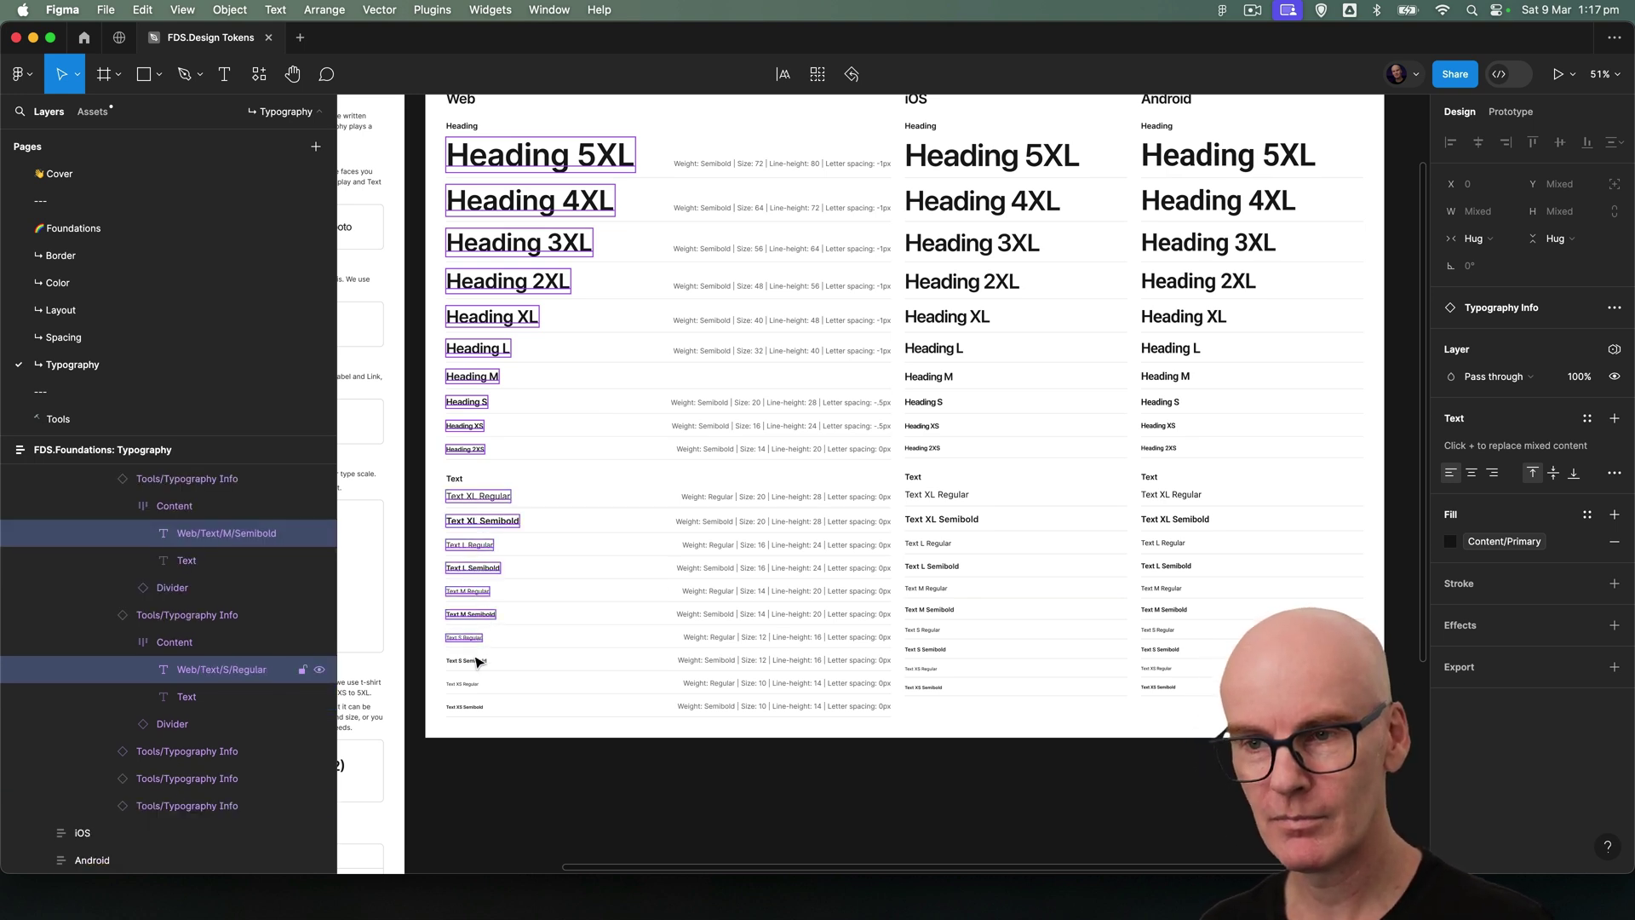
{"action": "left_click", "coordinate": [474, 660], "text": "shift+super"}
{"action": "left_click", "coordinate": [467, 684], "text": "shift+super"}
{"action": "left_click", "coordinate": [475, 707], "text": "shift+super"}
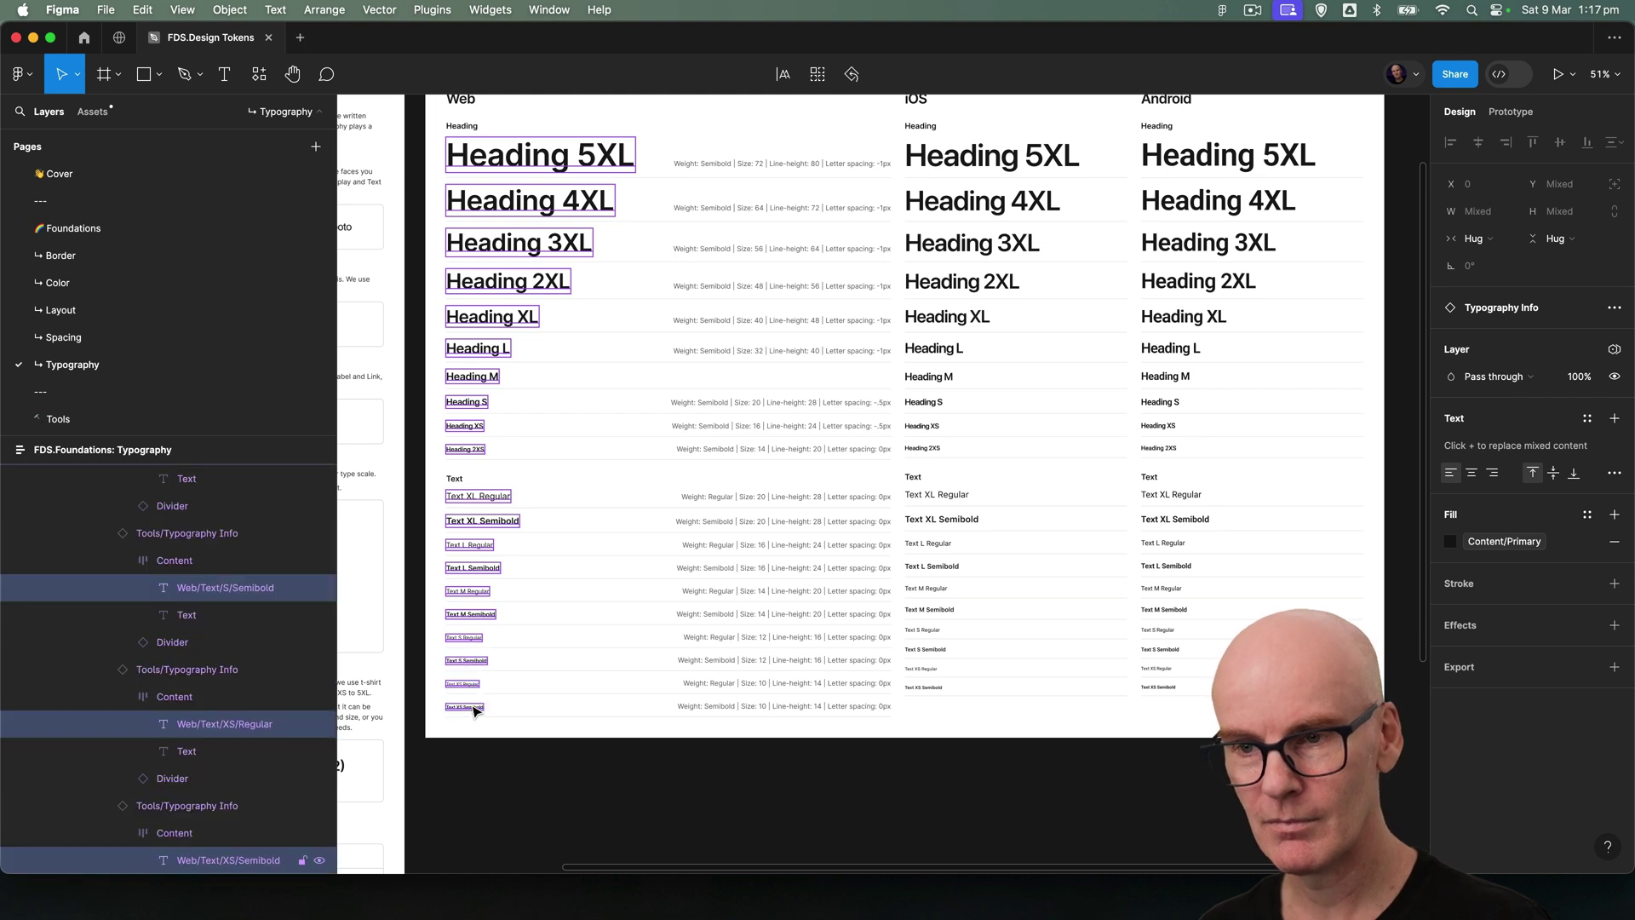
- Run the Styler plugin's Generate Styles on the selected Web samples
{"action": "left_click", "coordinate": [258, 76]}
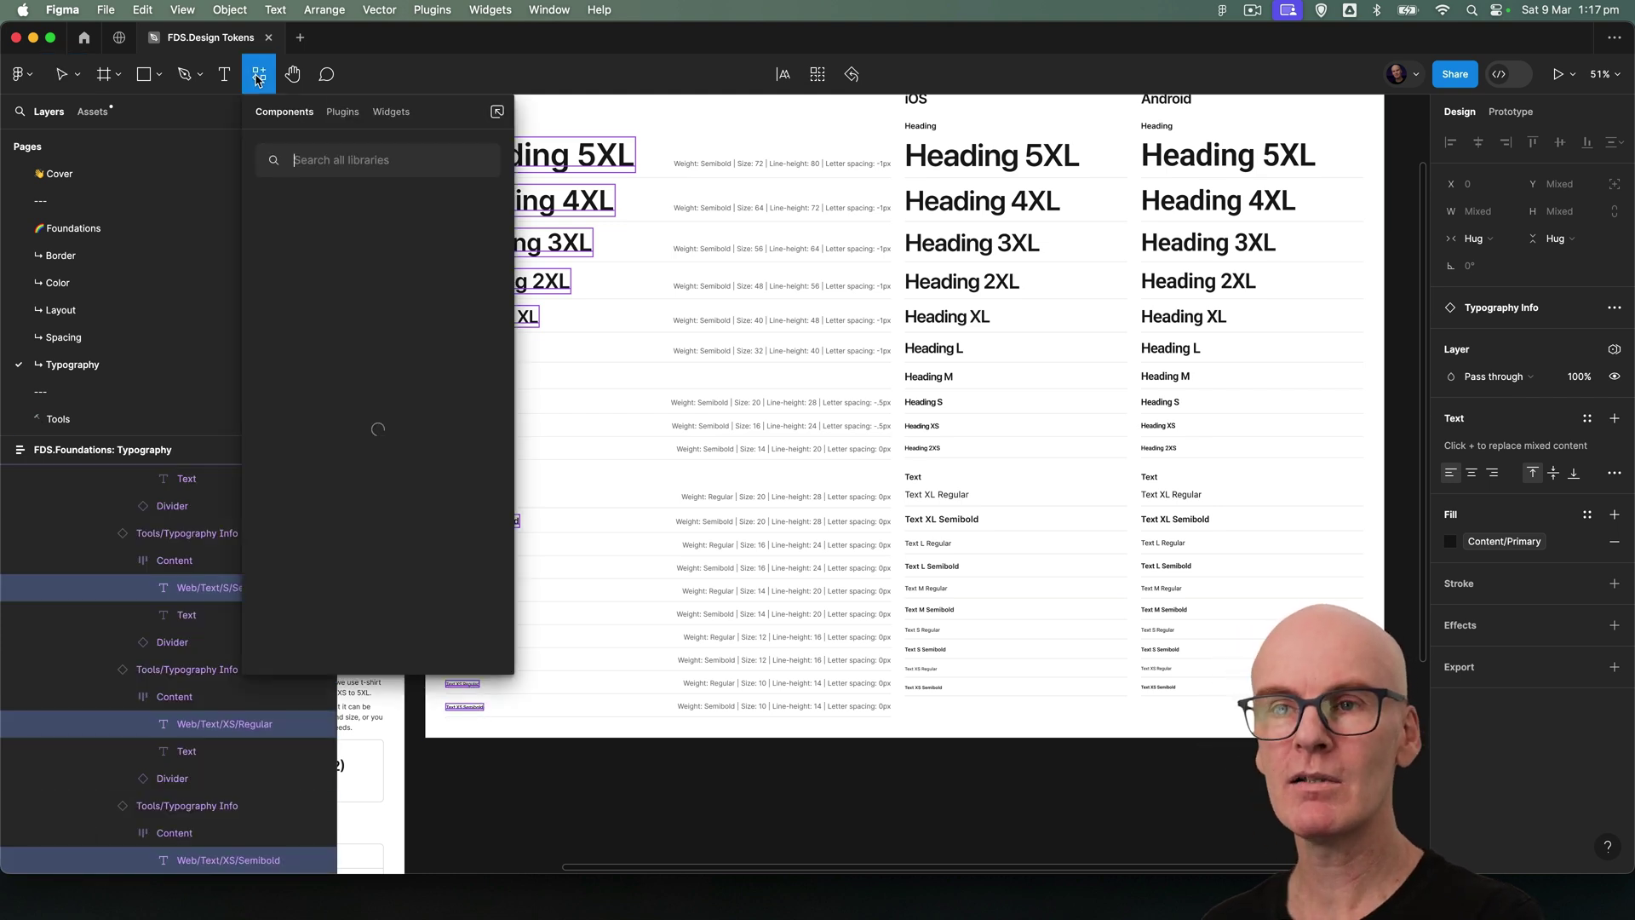
{"action": "left_click", "coordinate": [349, 115]}
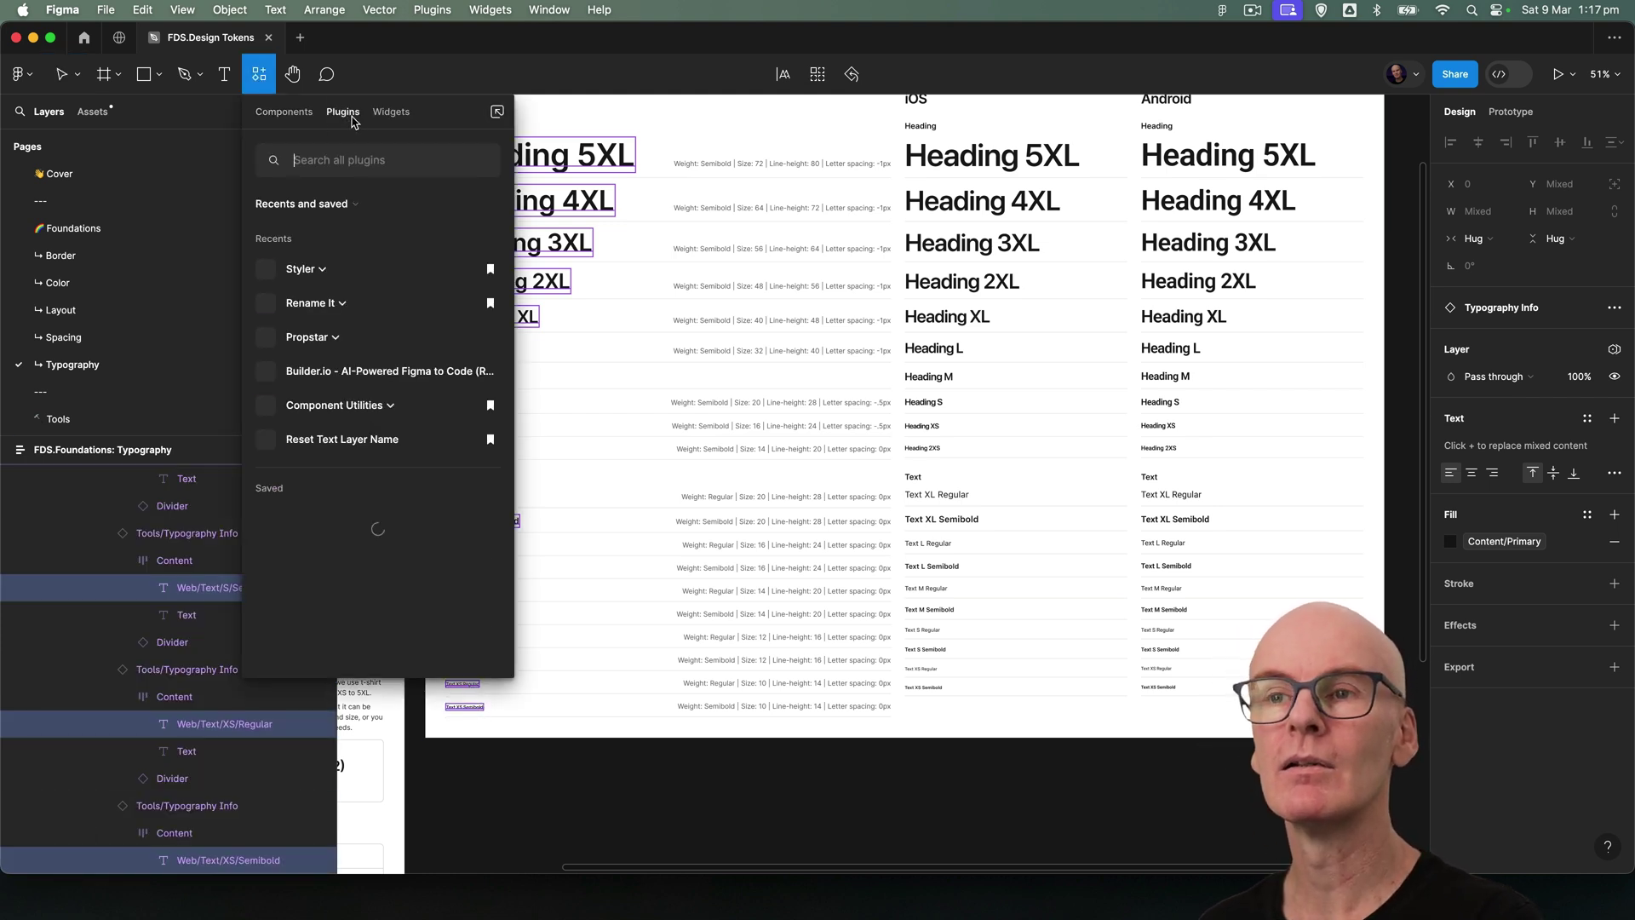
{"action": "left_click", "coordinate": [322, 271]}
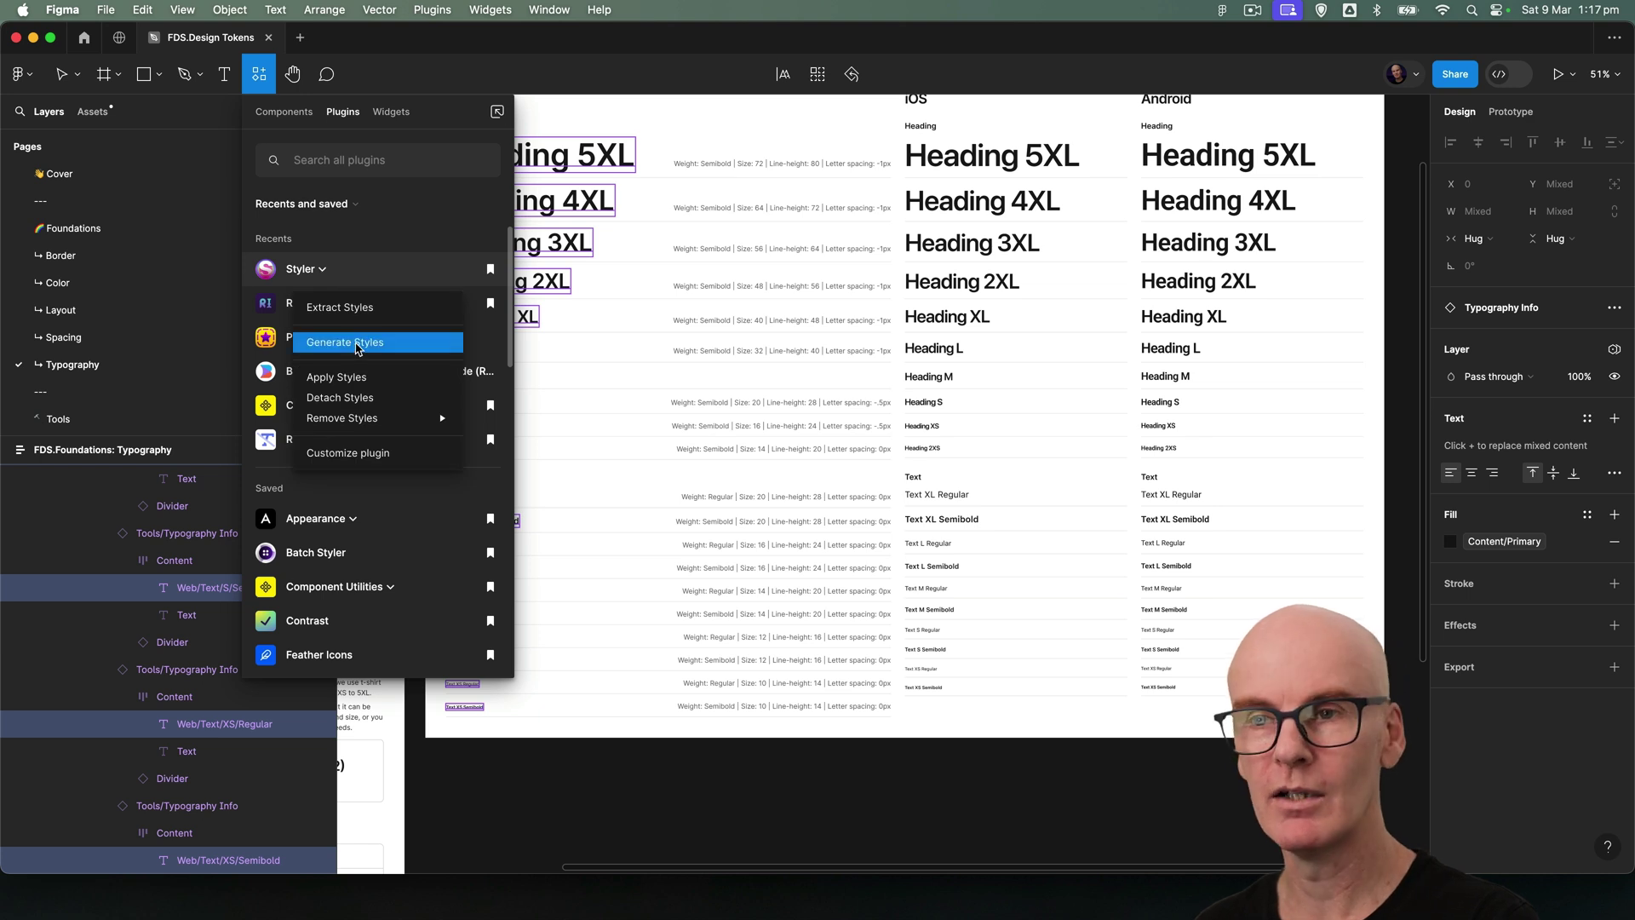
{"action": "left_click", "coordinate": [357, 345]}
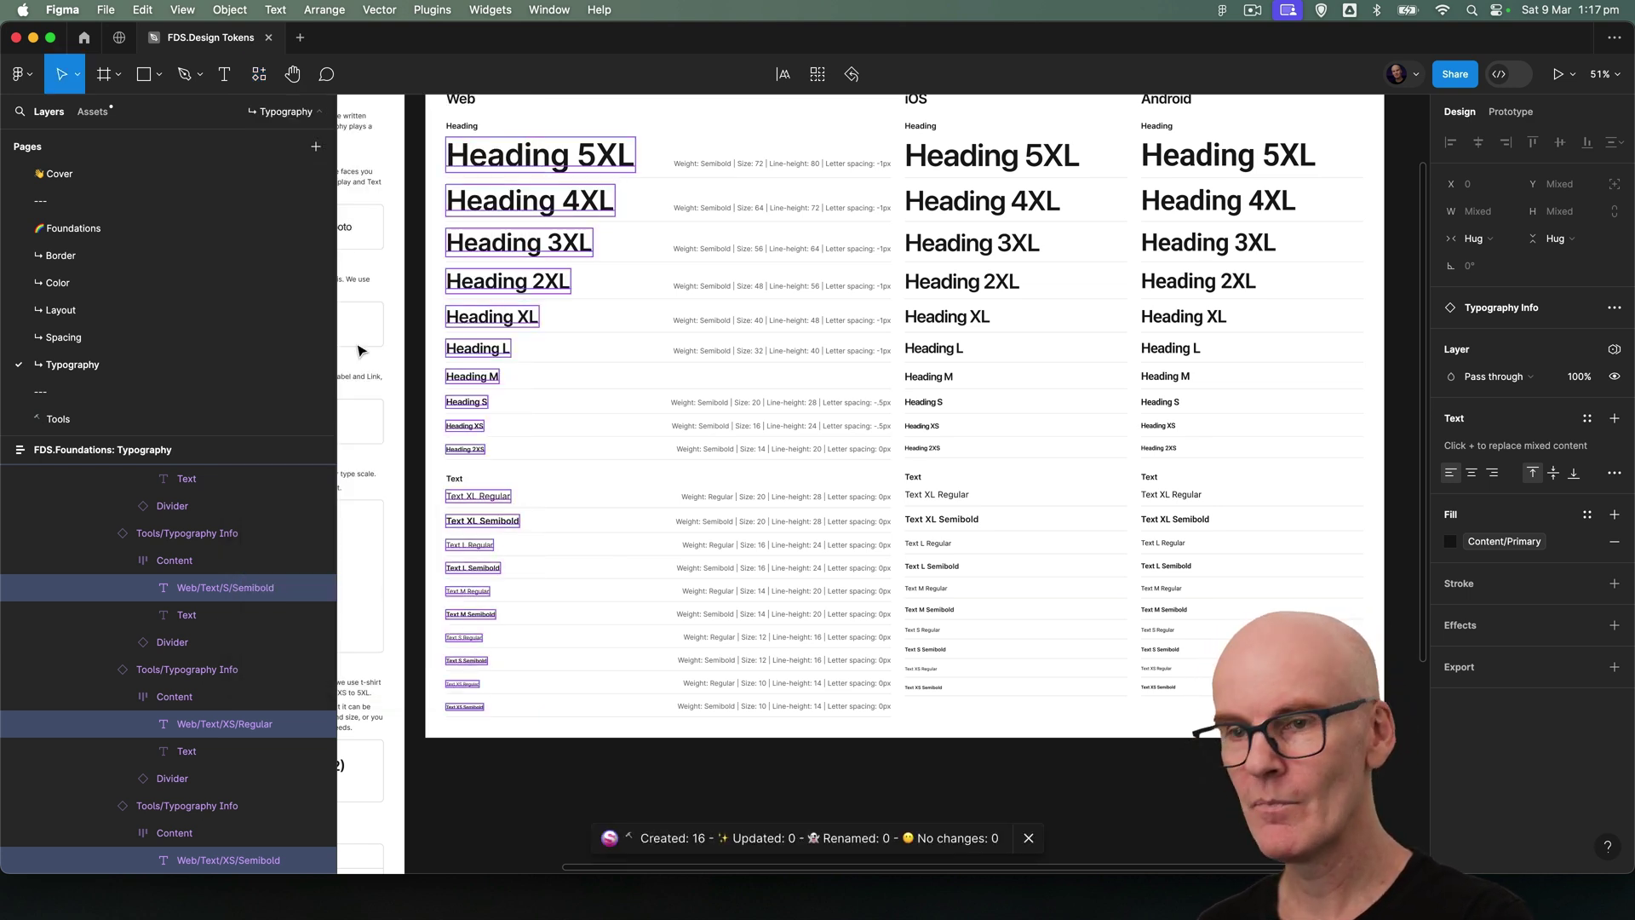
- Deselect and expand the Web Heading and Web Text groups in Local styles
{"action": "left_click", "coordinate": [1127, 815]}
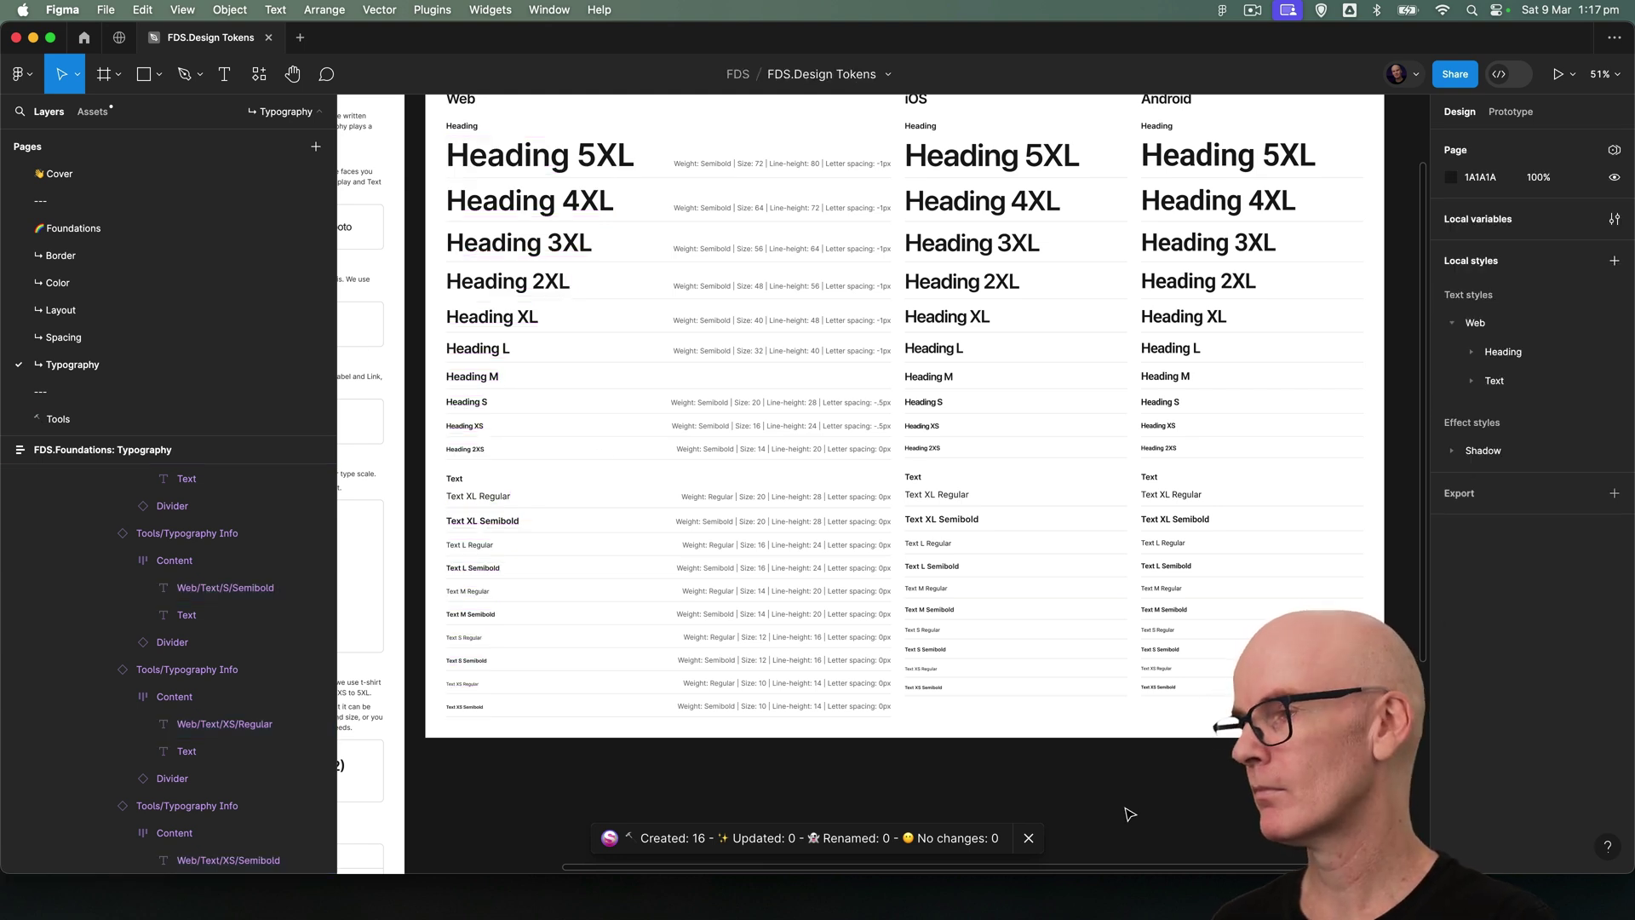
{"action": "left_click", "coordinate": [1471, 353]}
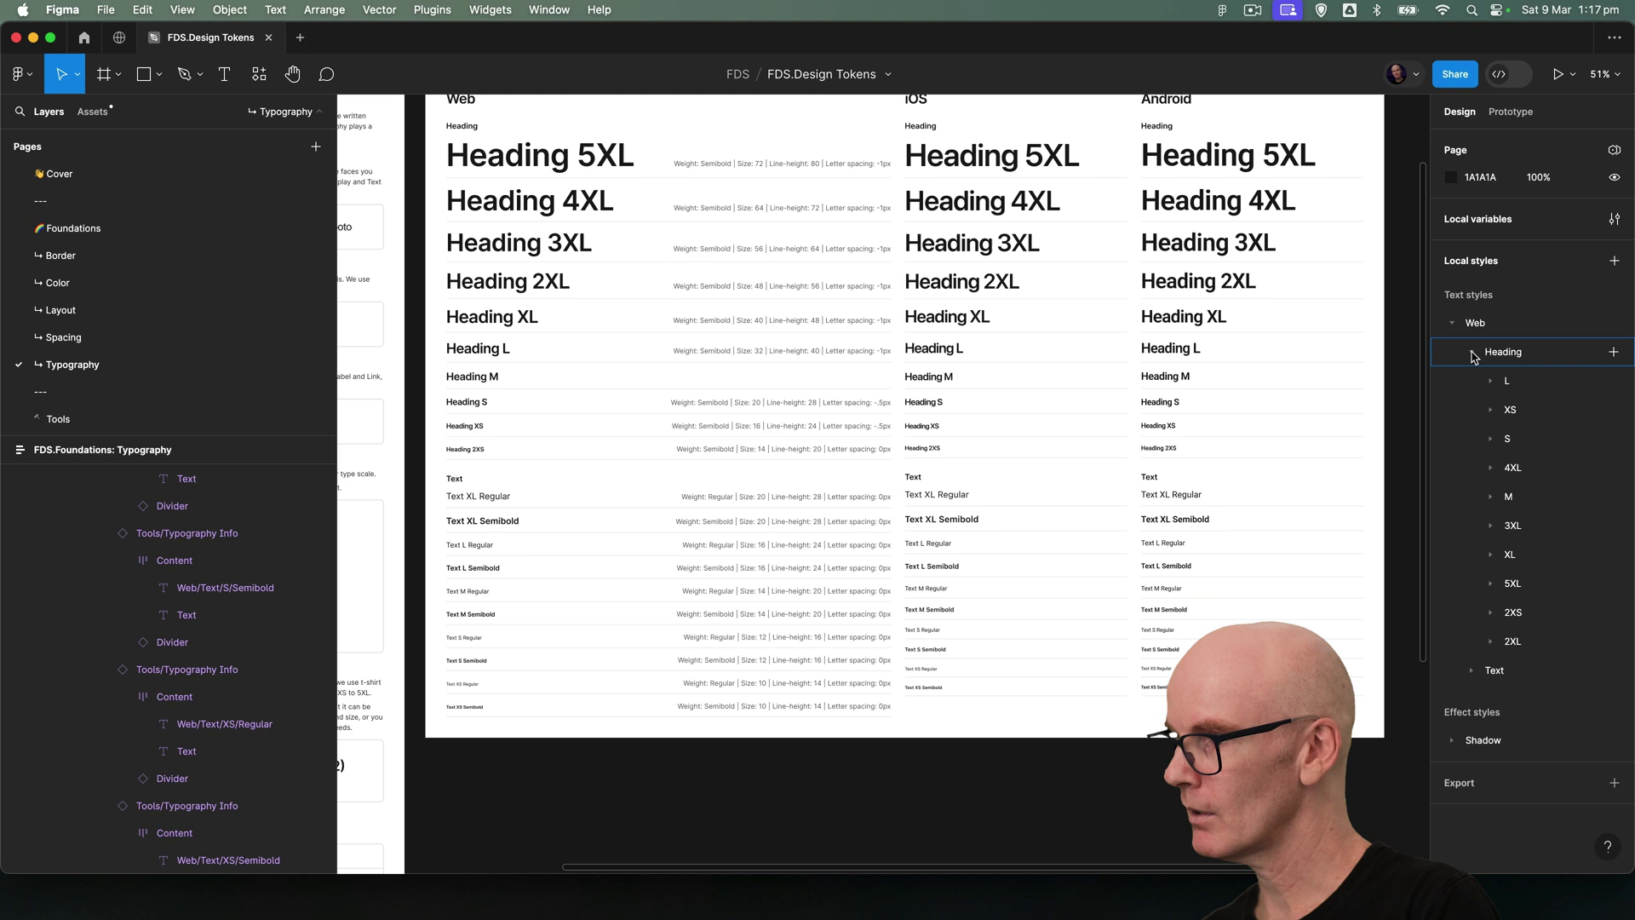
{"action": "left_click", "coordinate": [1471, 672]}
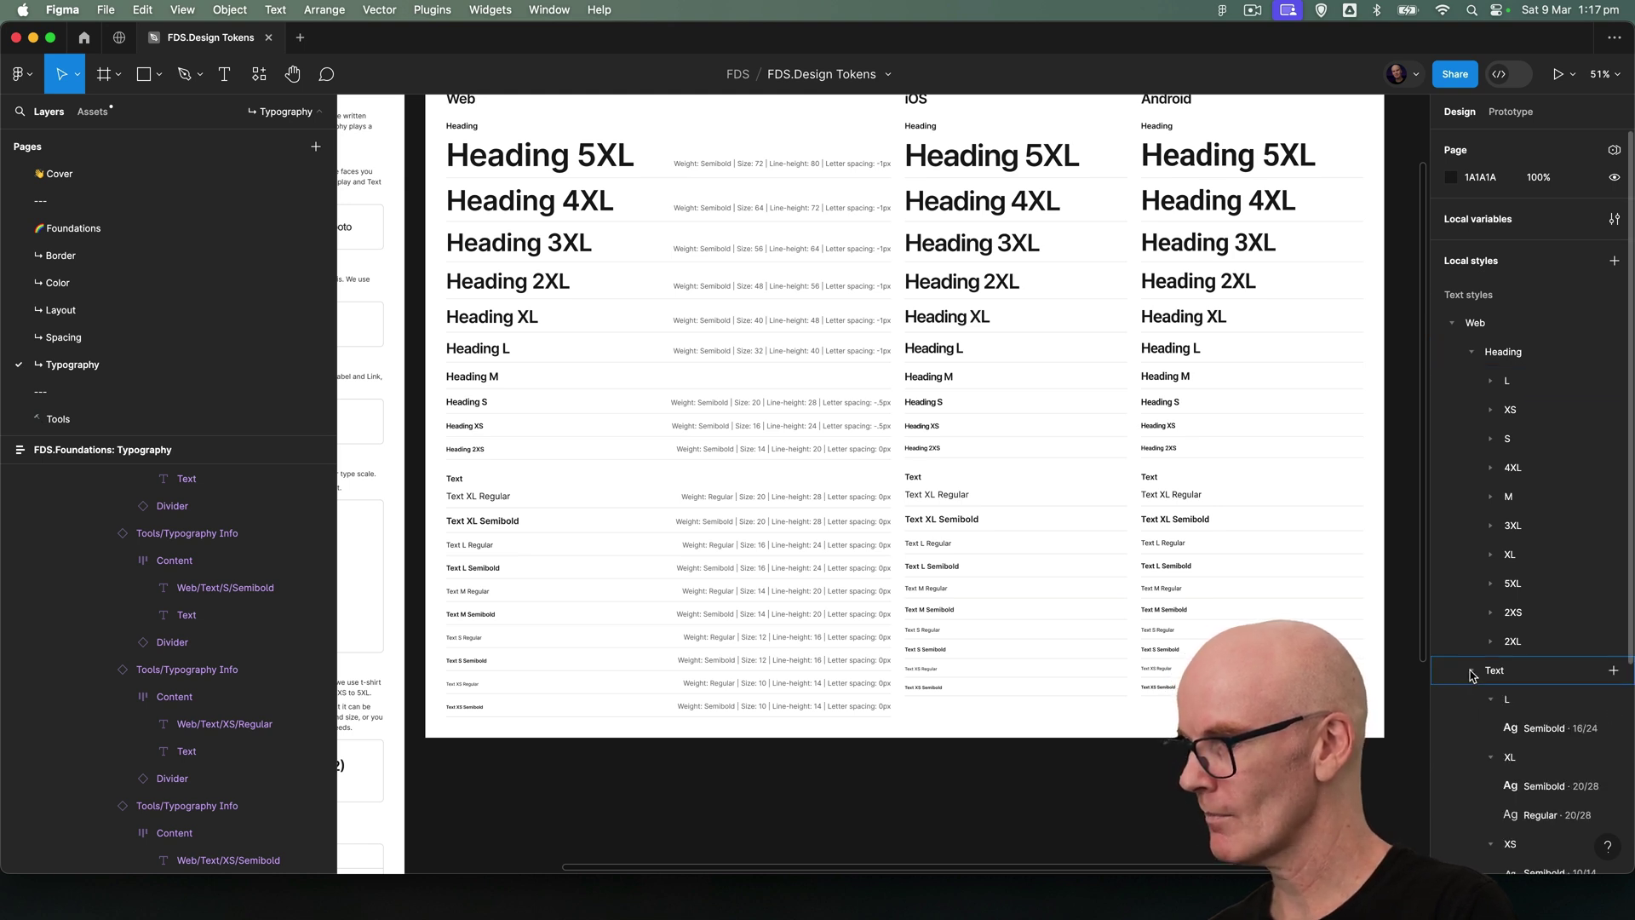
{"action": "scroll", "coordinate": [1471, 677], "scroll_direction": "down", "scroll_amount": 5}
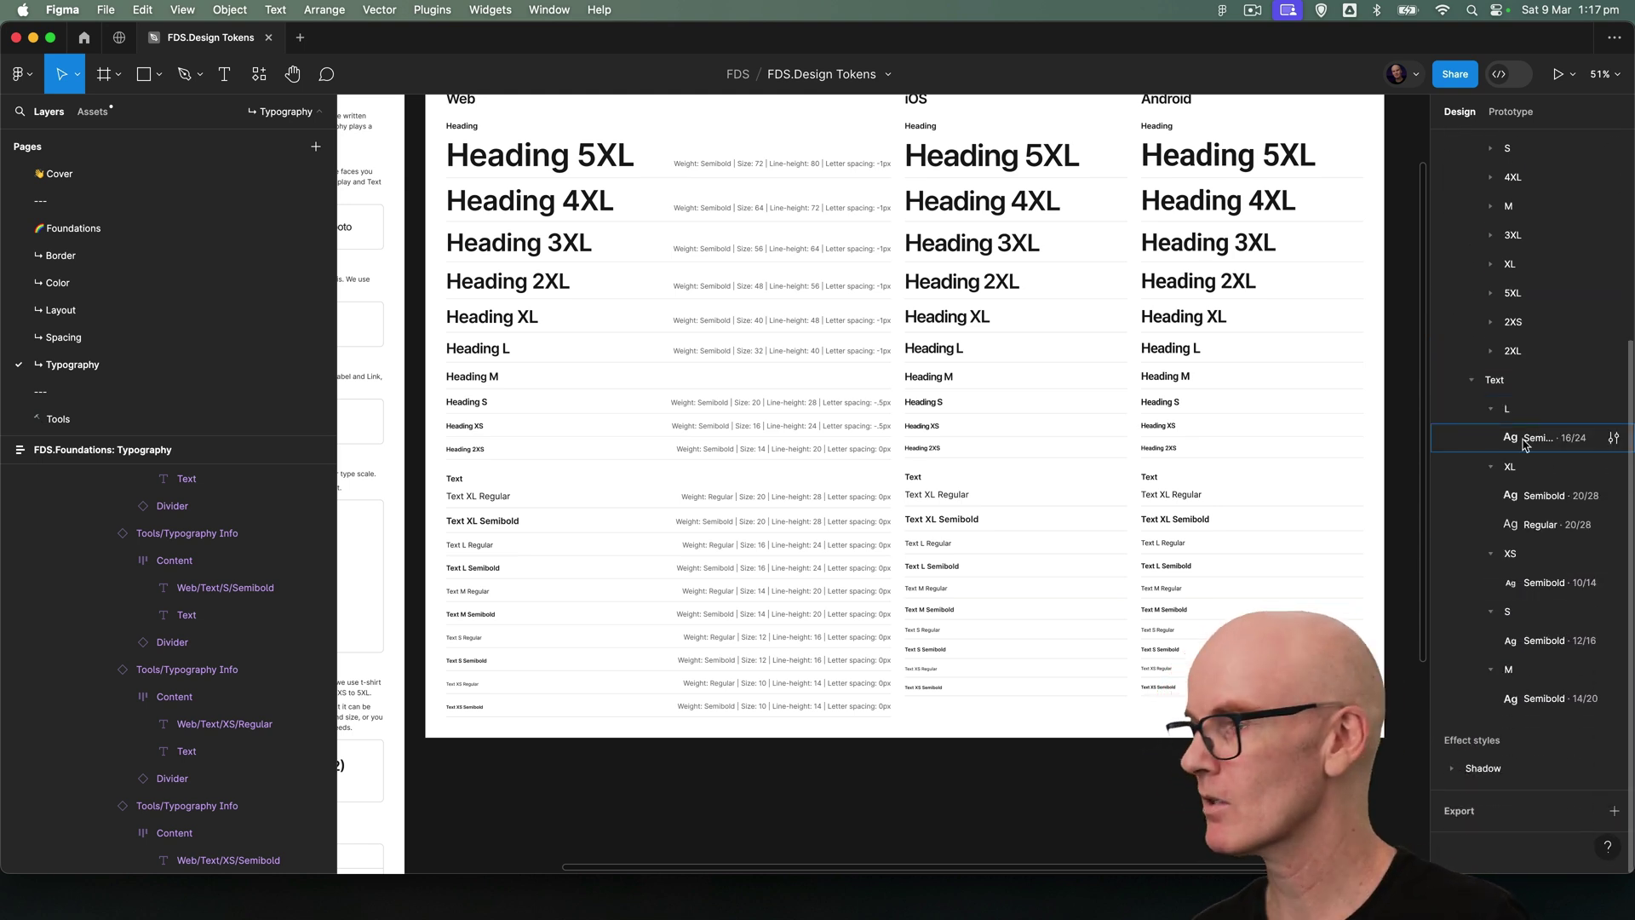
- Drag the Web Heading styles into 5XL, 4XL, 3XL, 2XL, XL, L, M, S, XS, 2XS order
{"action": "scroll", "coordinate": [1521, 444], "scroll_direction": "up", "scroll_amount": 5}
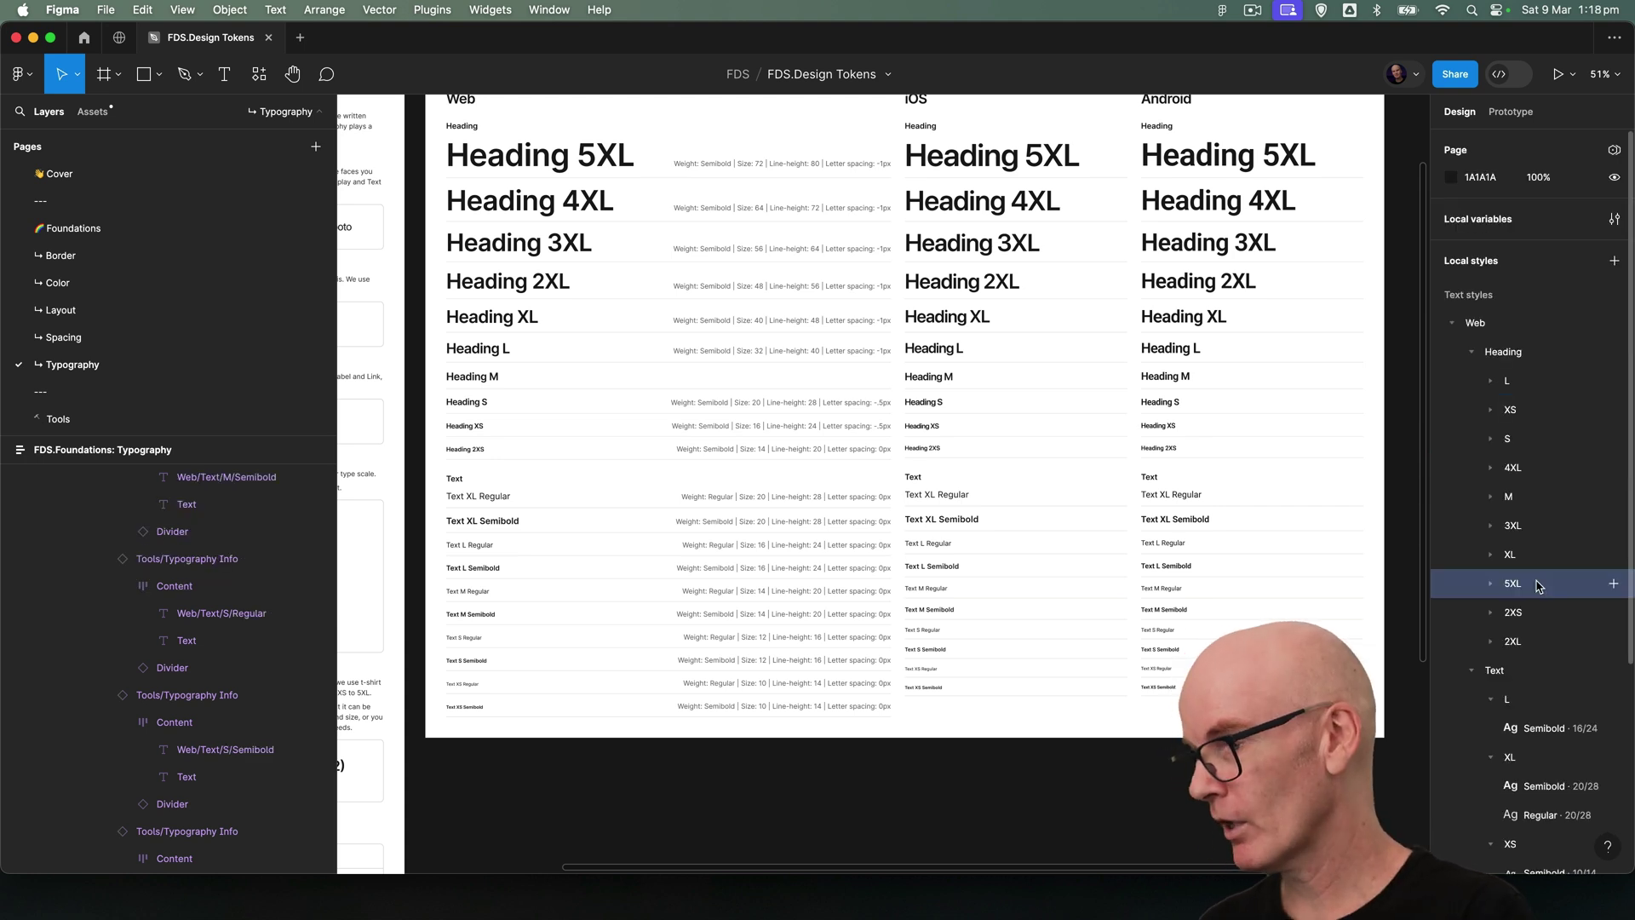
{"action": "left_click_drag", "start_coordinate": [1524, 644], "coordinate": [1520, 596]}
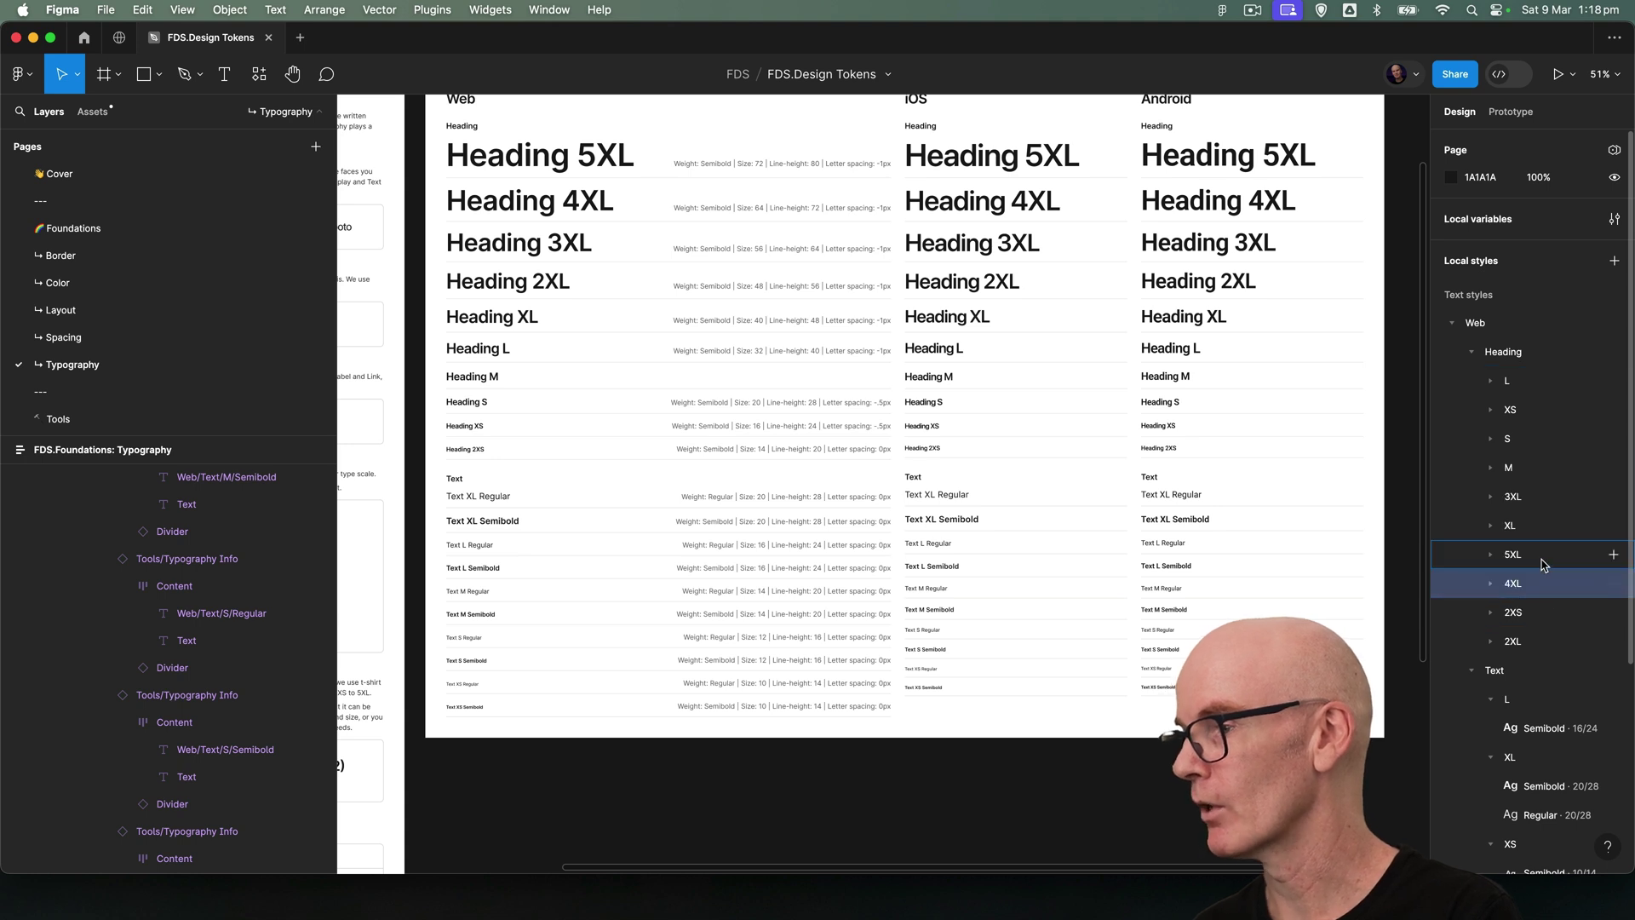
{"action": "left_click", "coordinate": [1538, 498]}
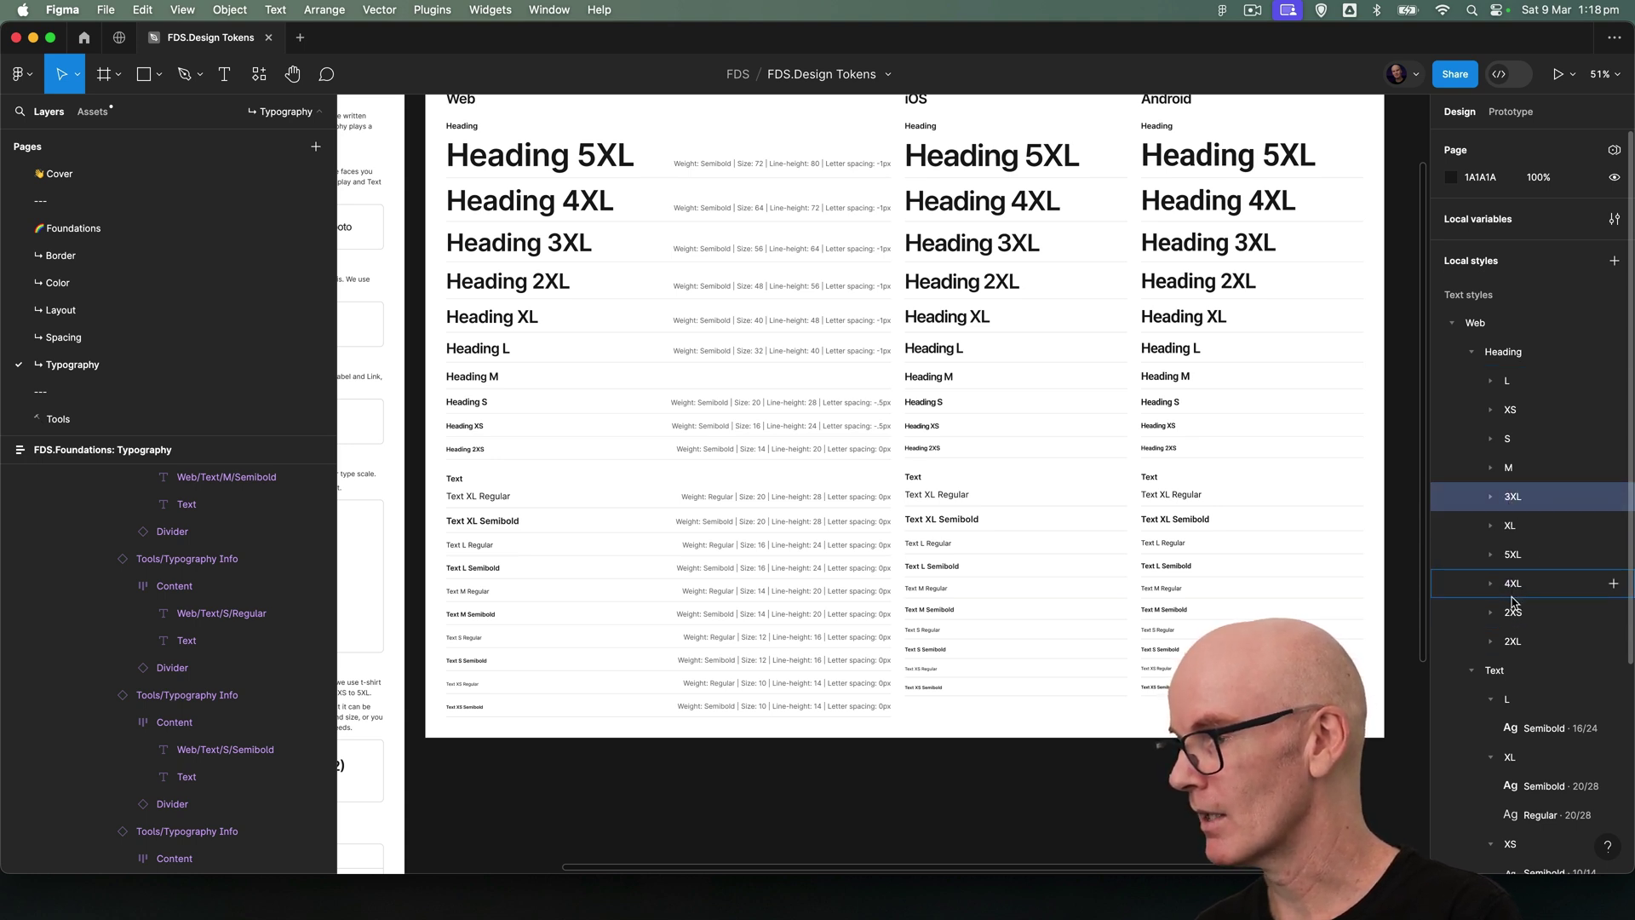
{"action": "mouse_move", "coordinate": [1512, 602]}
{"action": "left_mouse_down"}
{"action": "mouse_move", "coordinate": [1520, 649]}
{"action": "mouse_move", "coordinate": [1513, 611]}
{"action": "left_mouse_up"}
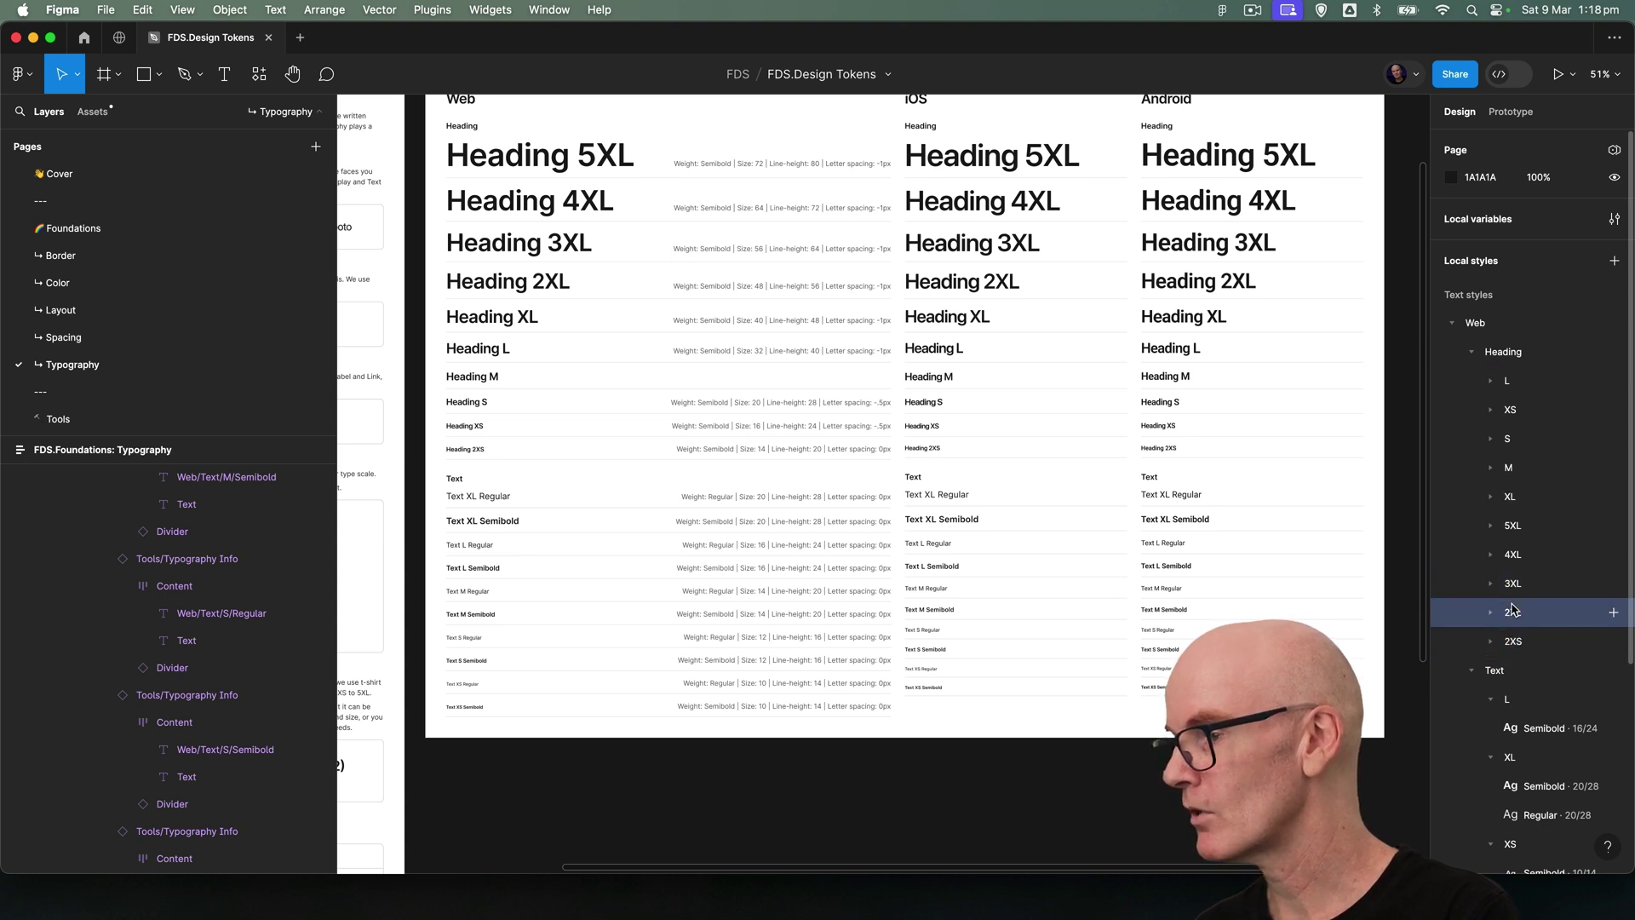
{"action": "left_click_drag", "start_coordinate": [1530, 500], "coordinate": [1513, 637]}
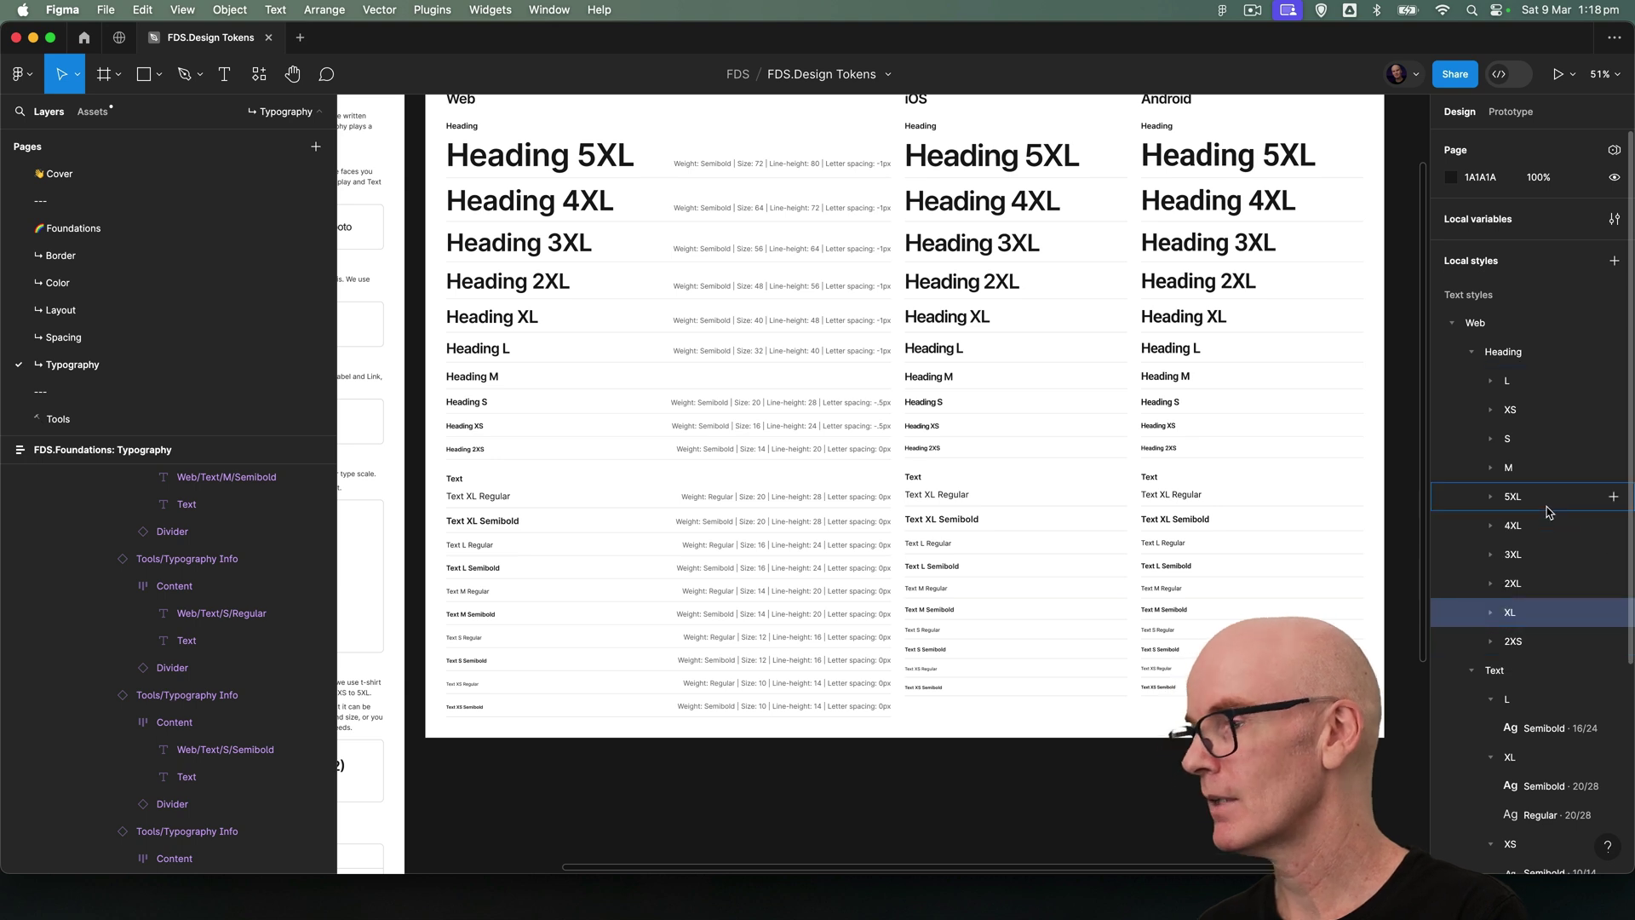
{"action": "left_click_drag", "start_coordinate": [1507, 381], "coordinate": [1529, 628]}
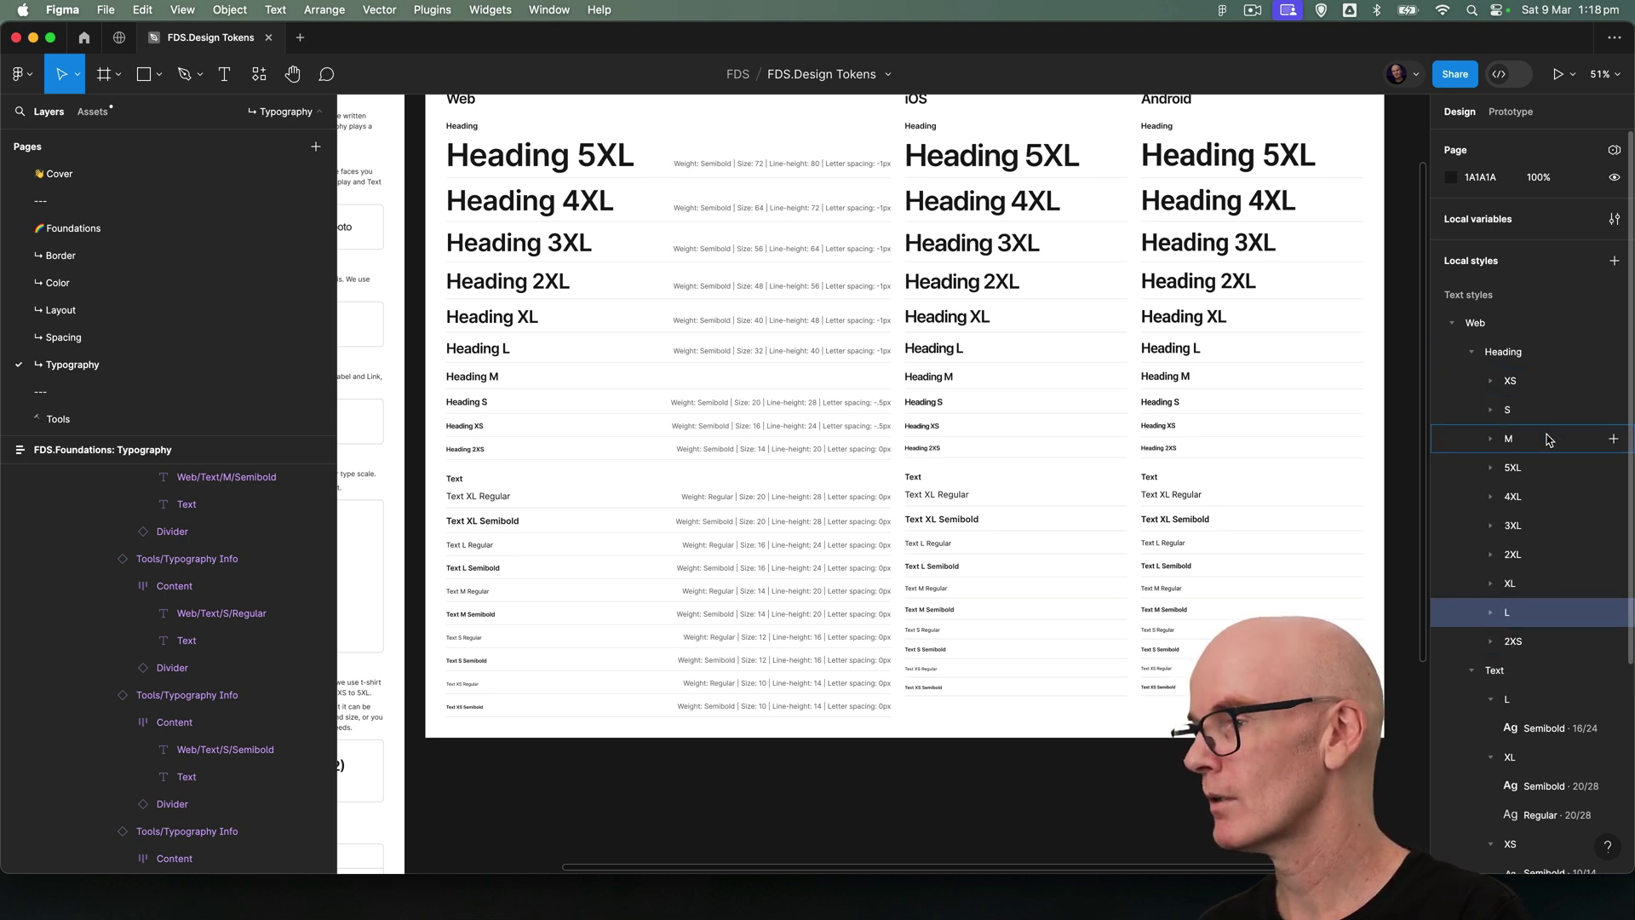
{"action": "left_click_drag", "start_coordinate": [1529, 438], "coordinate": [1524, 627]}
{"action": "left_click_drag", "start_coordinate": [1524, 419], "coordinate": [1511, 630]}
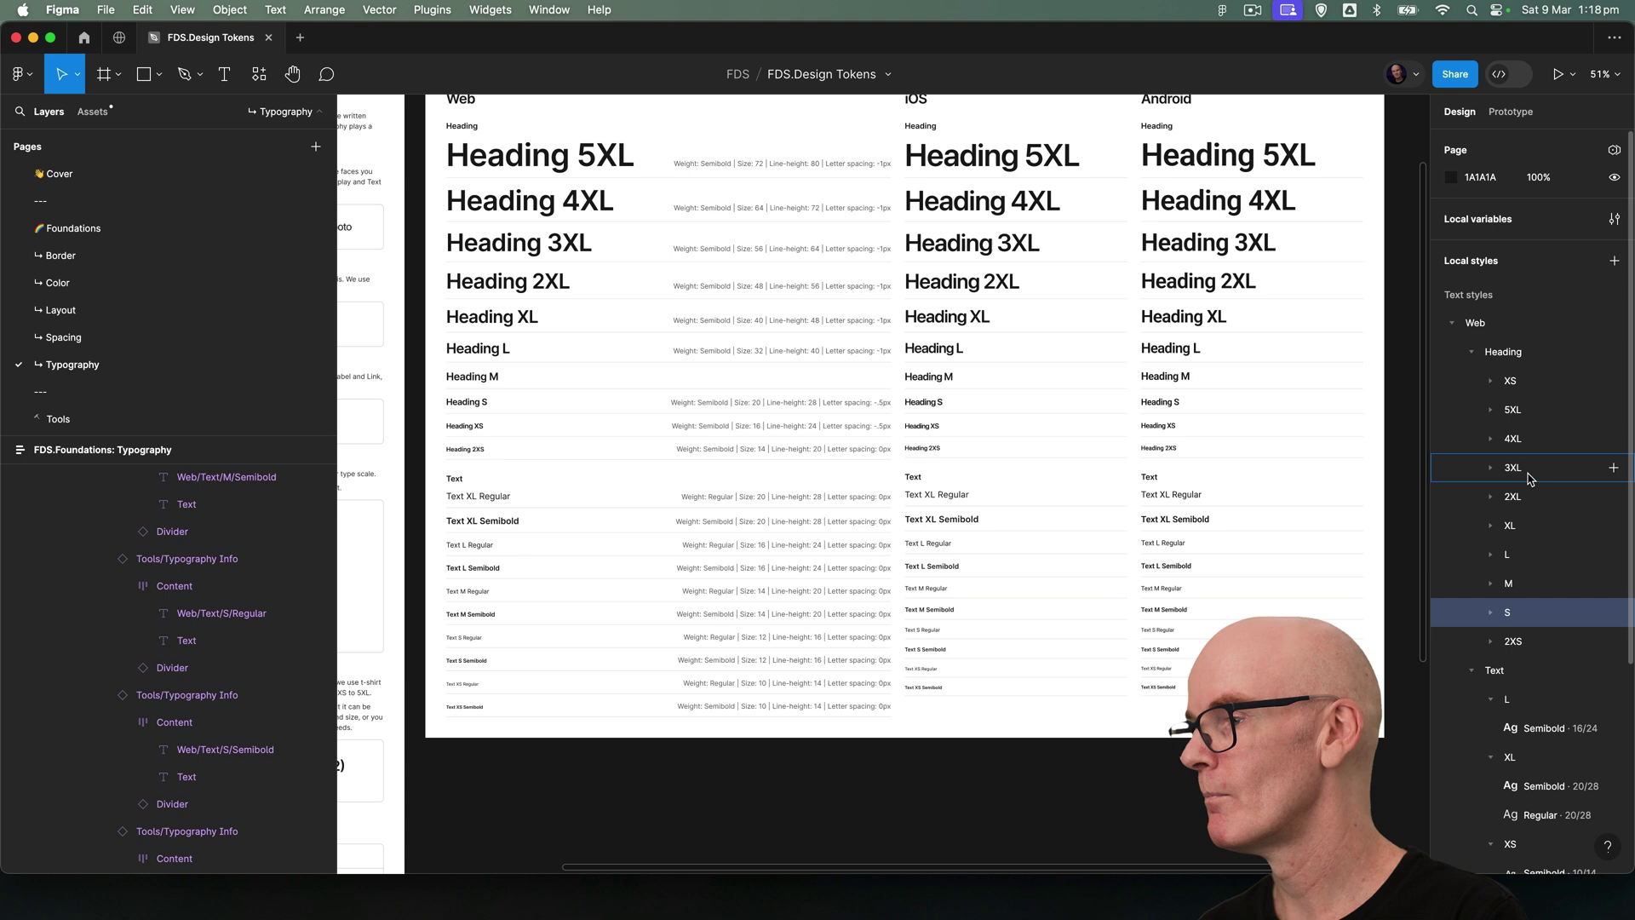
{"action": "left_click", "coordinate": [1513, 383]}
{"action": "left_click_drag", "start_coordinate": [1512, 385], "coordinate": [1513, 636]}
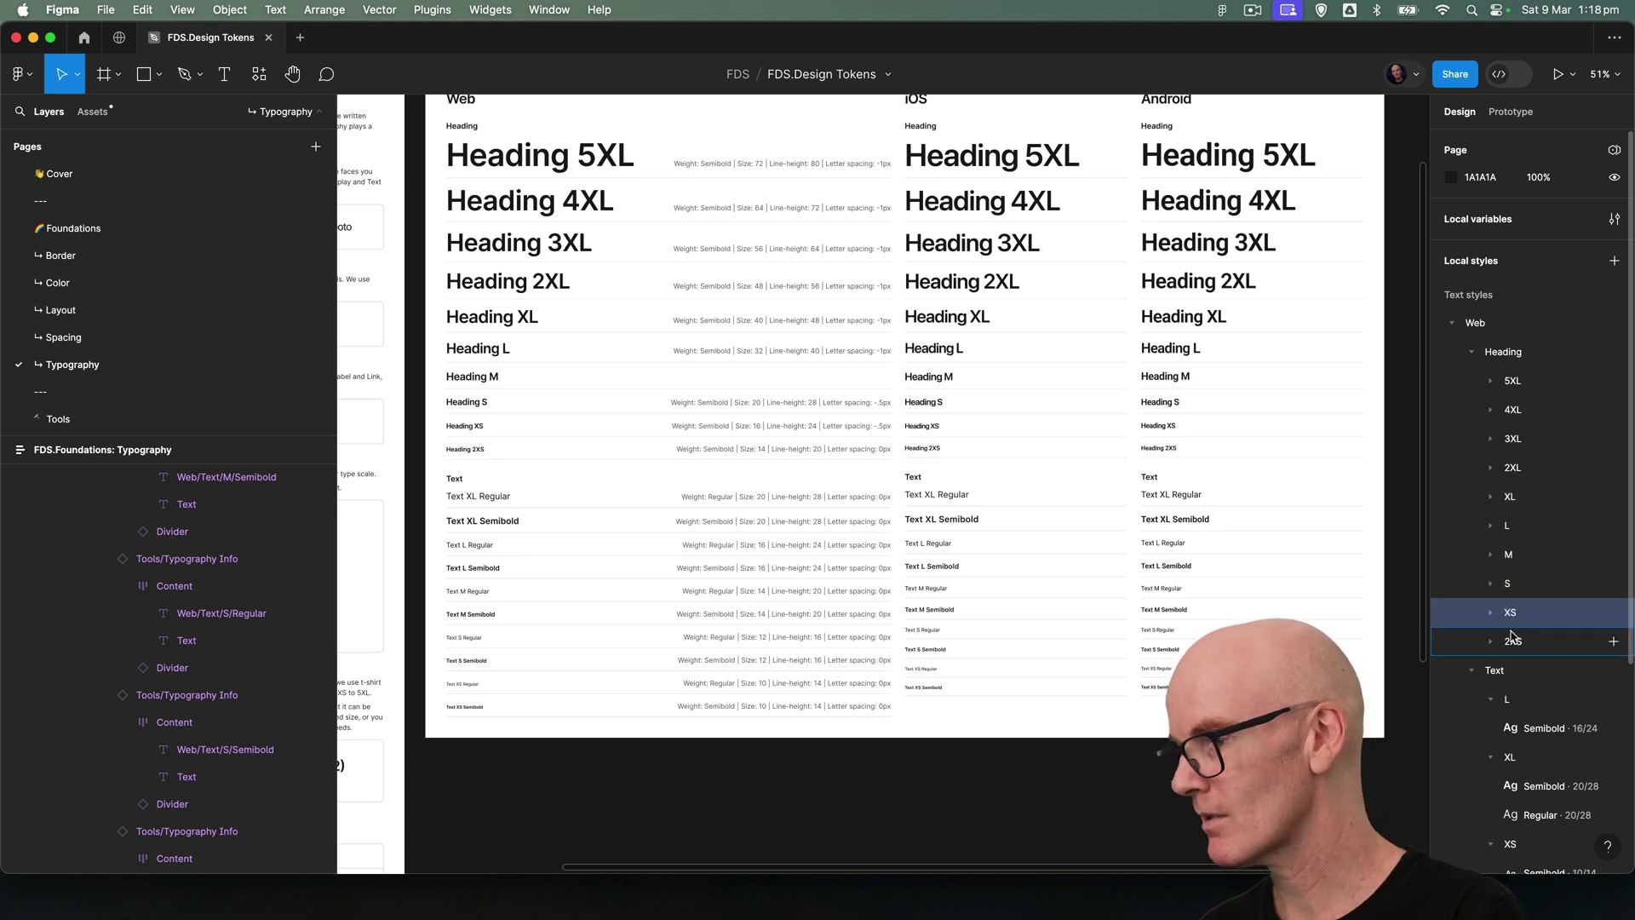
- Expand each Web Heading style group from 5XL to 2XS to show its details
{"action": "left_click", "coordinate": [1491, 381]}
{"action": "left_click", "coordinate": [1490, 439]}
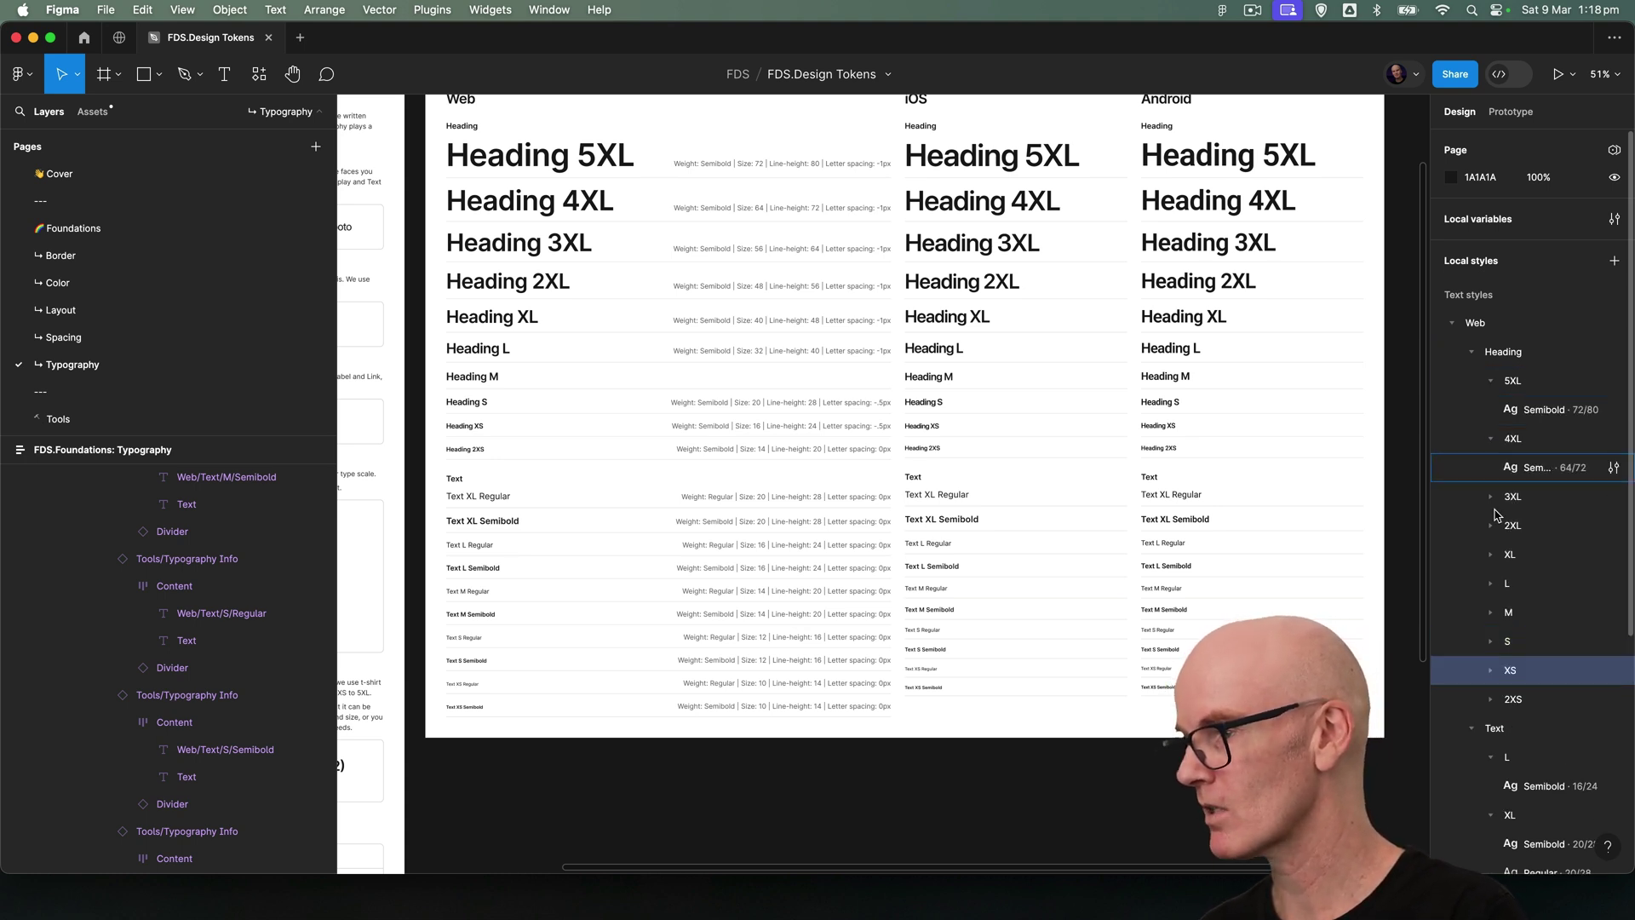
{"action": "left_click", "coordinate": [1490, 497]}
{"action": "scroll", "coordinate": [1492, 501], "scroll_direction": "down", "scroll_amount": 2}
{"action": "scroll", "coordinate": [1492, 500], "scroll_direction": "down", "scroll_amount": 1}
{"action": "left_click", "coordinate": [1490, 471]}
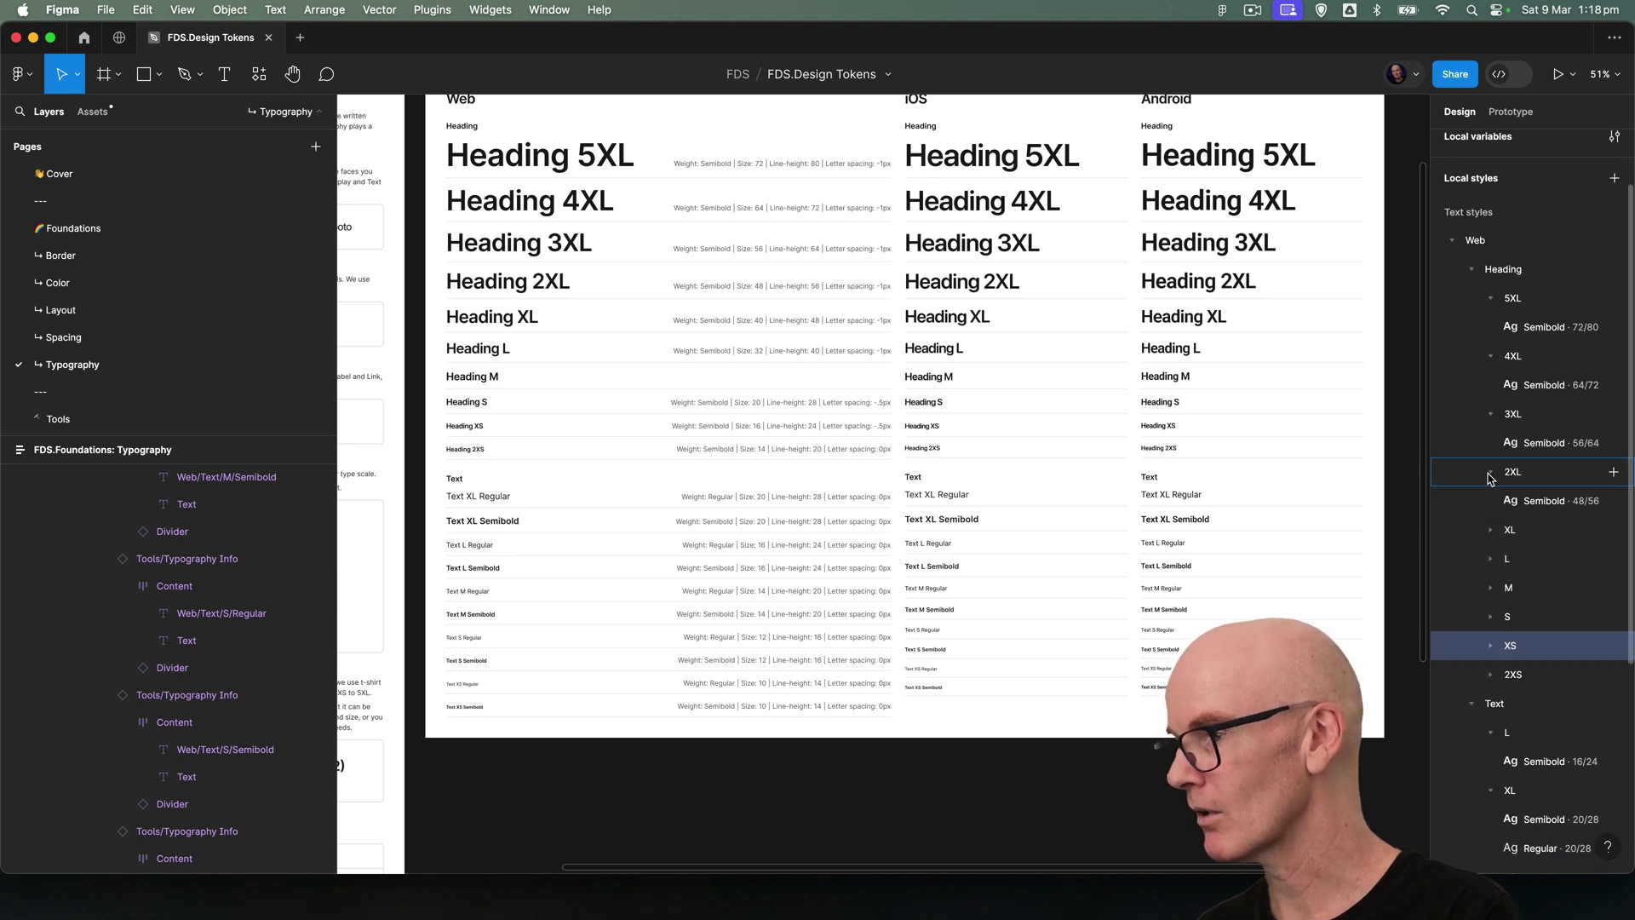
{"action": "left_click", "coordinate": [1490, 530]}
{"action": "scroll", "coordinate": [1497, 511], "scroll_direction": "down", "scroll_amount": 1}
{"action": "left_click", "coordinate": [1490, 564]}
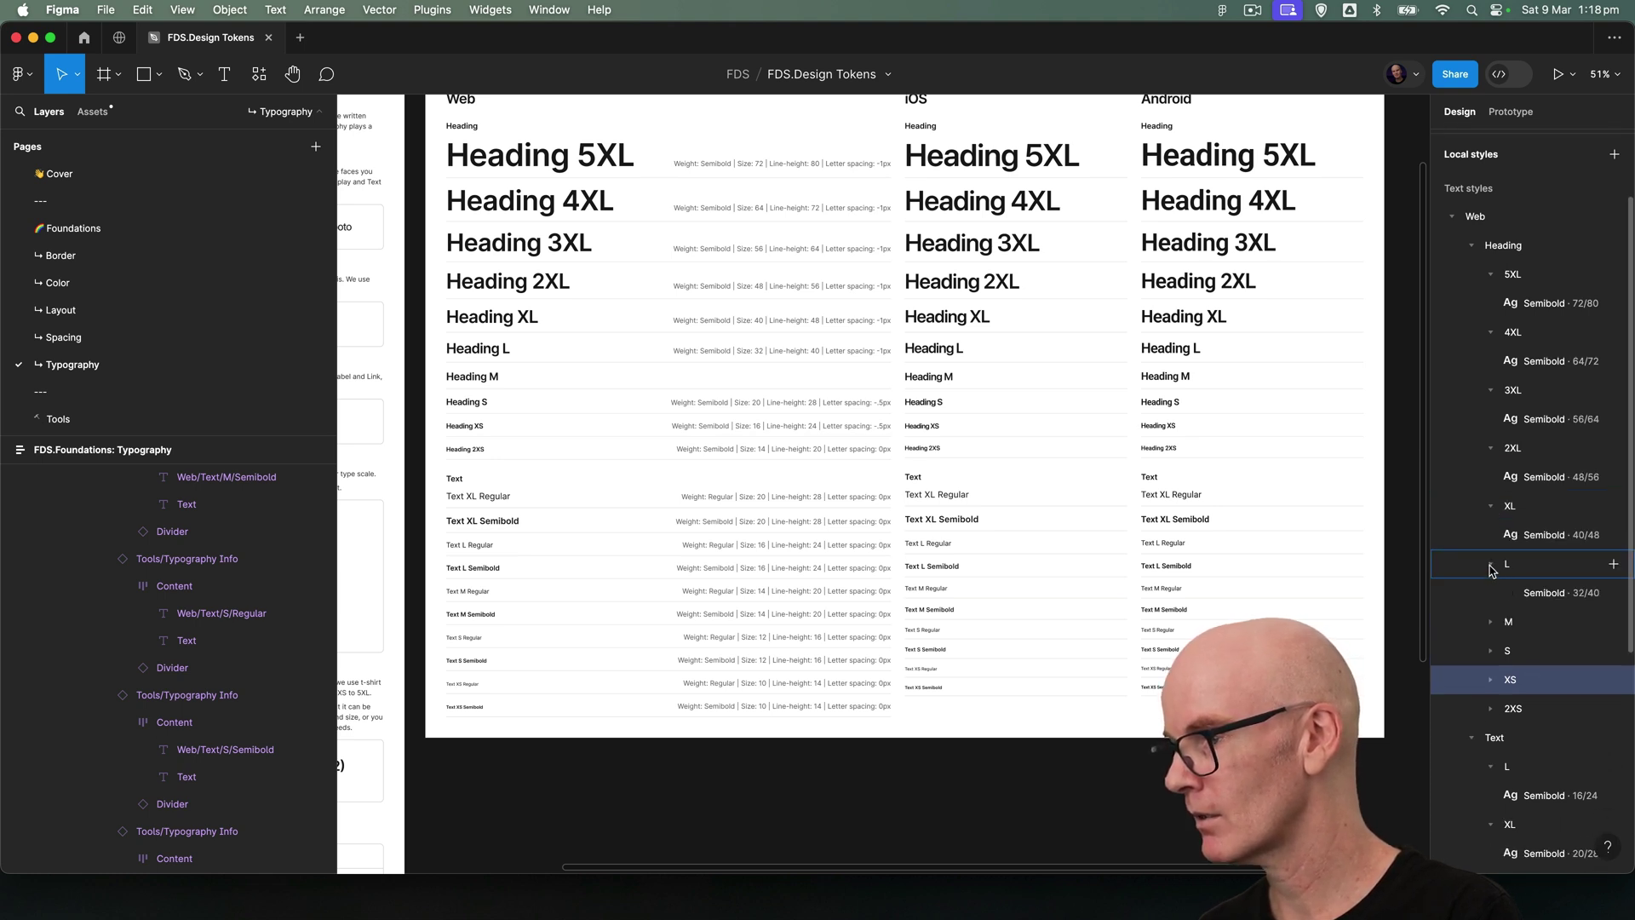
{"action": "scroll", "coordinate": [1492, 562], "scroll_direction": "down", "scroll_amount": 3}
{"action": "left_click", "coordinate": [1491, 552]}
{"action": "left_click", "coordinate": [1490, 604]}
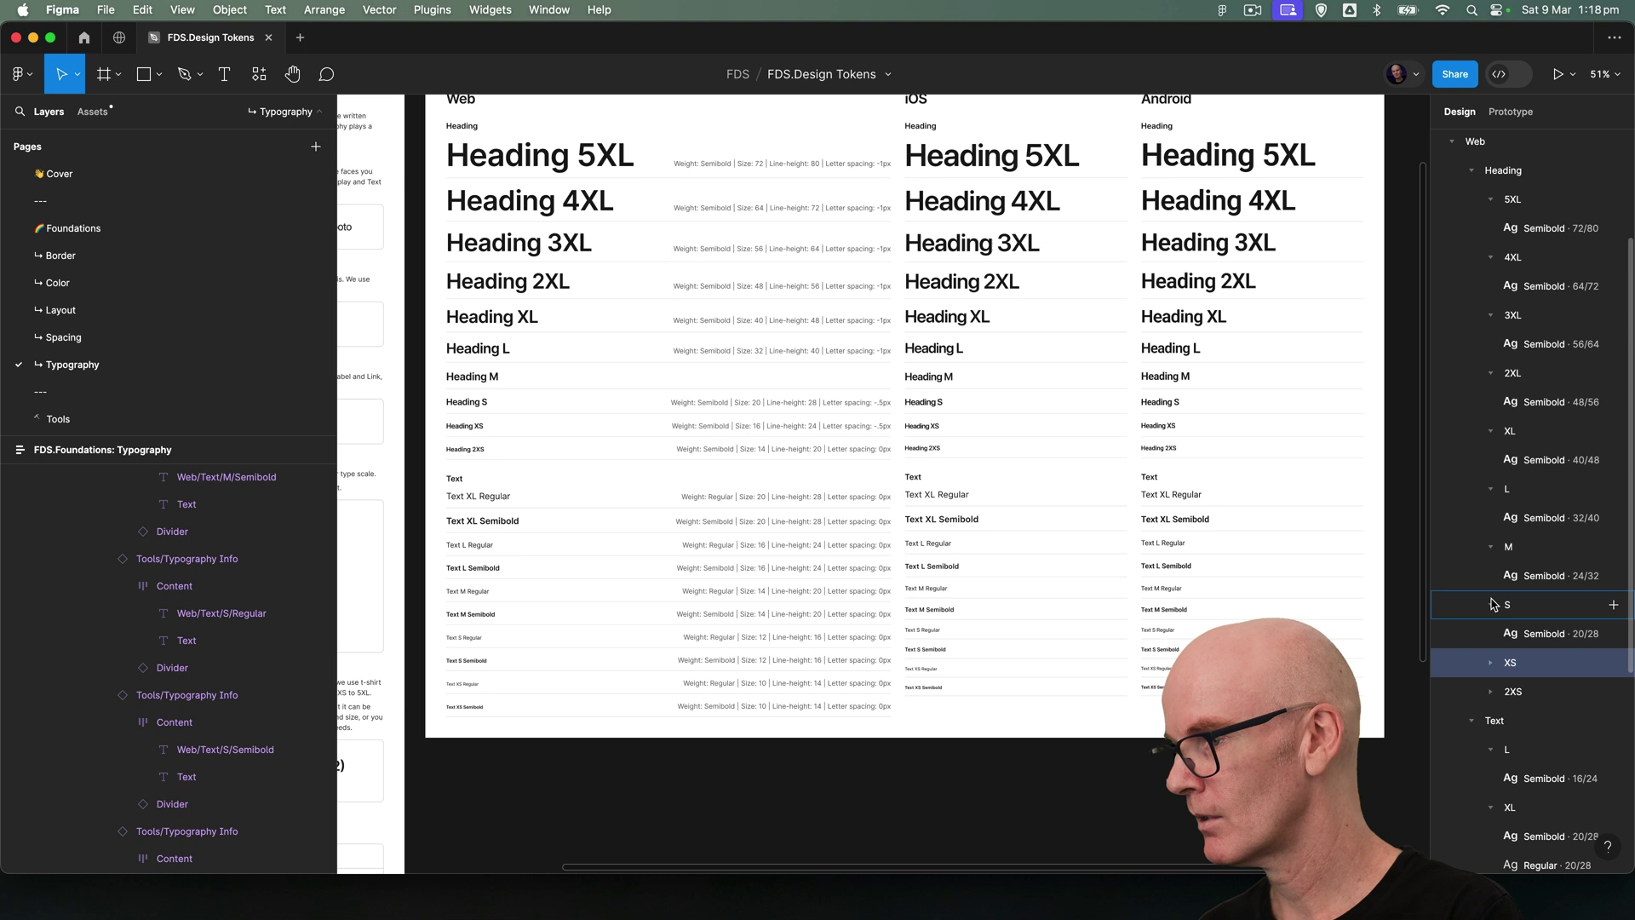
{"action": "left_click", "coordinate": [1491, 662]}
{"action": "scroll", "coordinate": [1492, 647], "scroll_direction": "down", "scroll_amount": 3}
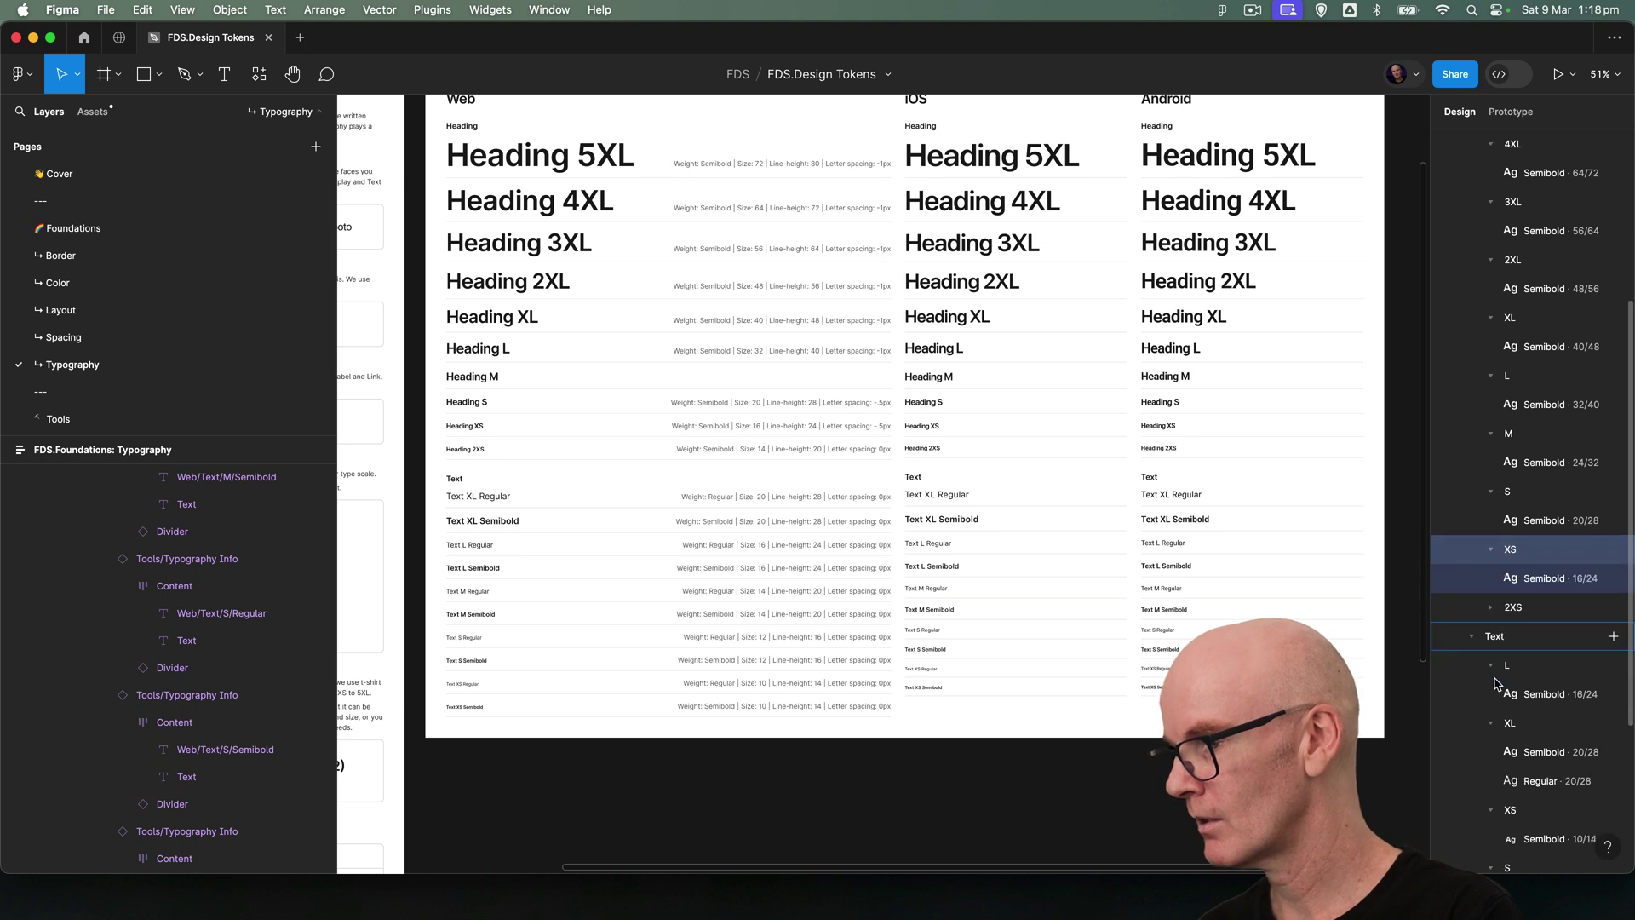
{"action": "left_click", "coordinate": [1490, 619]}
{"action": "scroll", "coordinate": [1551, 552], "scroll_direction": "down", "scroll_amount": 6}
- Collapse the Web Text L, XL, XS, S and M style groups
{"action": "scroll", "coordinate": [1552, 552], "scroll_direction": "down", "scroll_amount": 2}
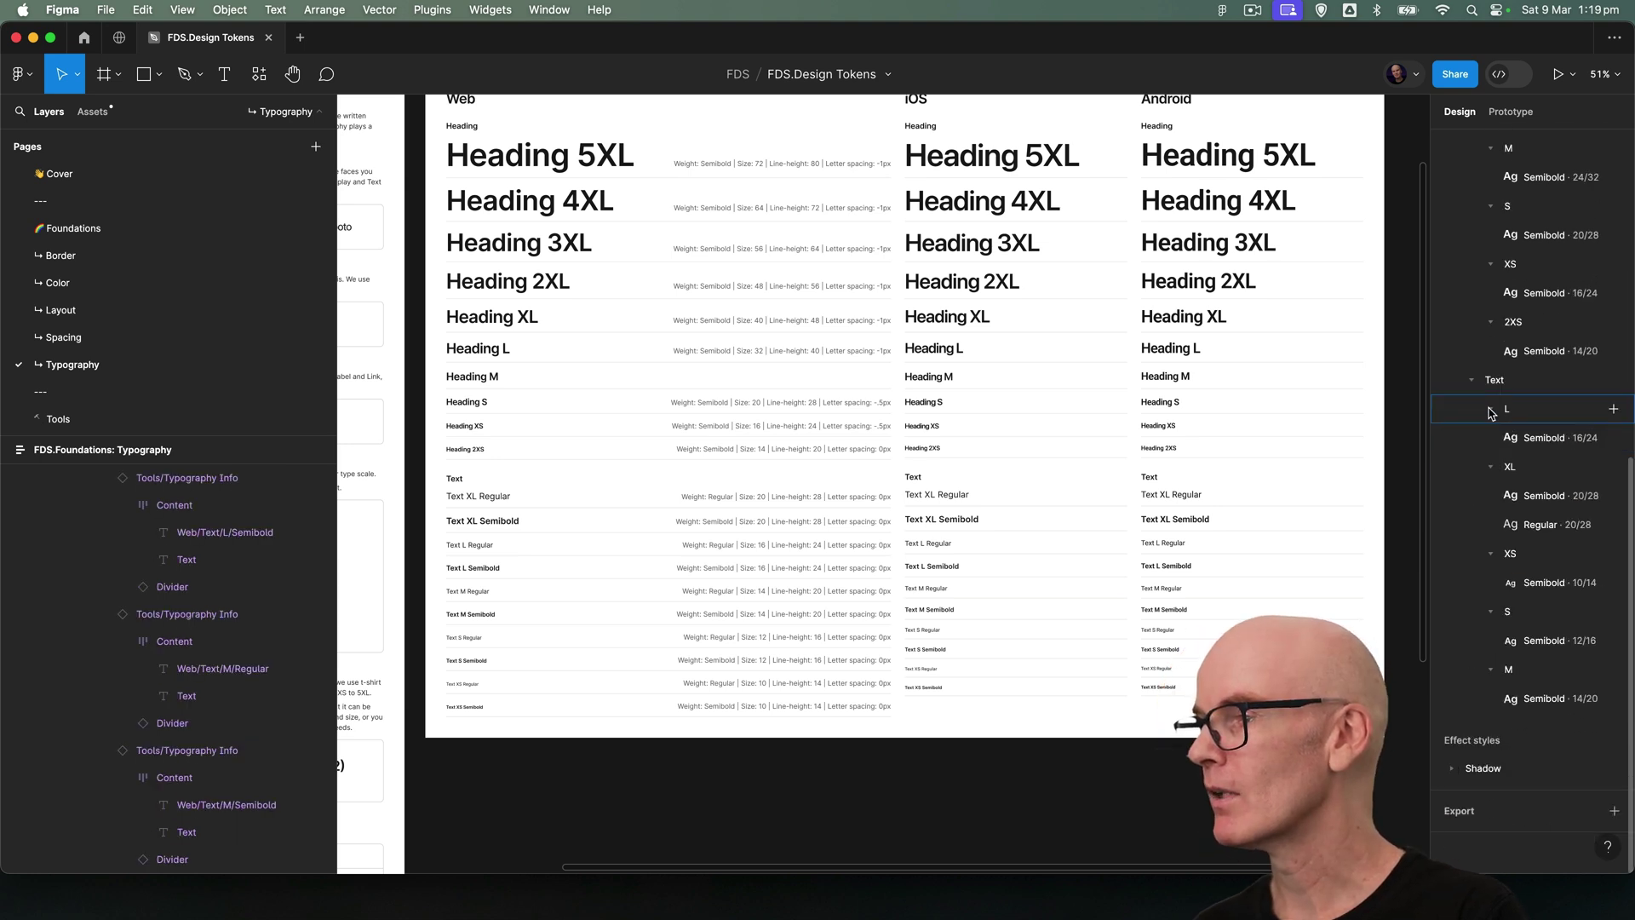
{"action": "left_click", "coordinate": [1491, 409]}
{"action": "left_click", "coordinate": [1491, 437]}
{"action": "left_click", "coordinate": [1490, 466]}
{"action": "left_click", "coordinate": [1491, 496]}
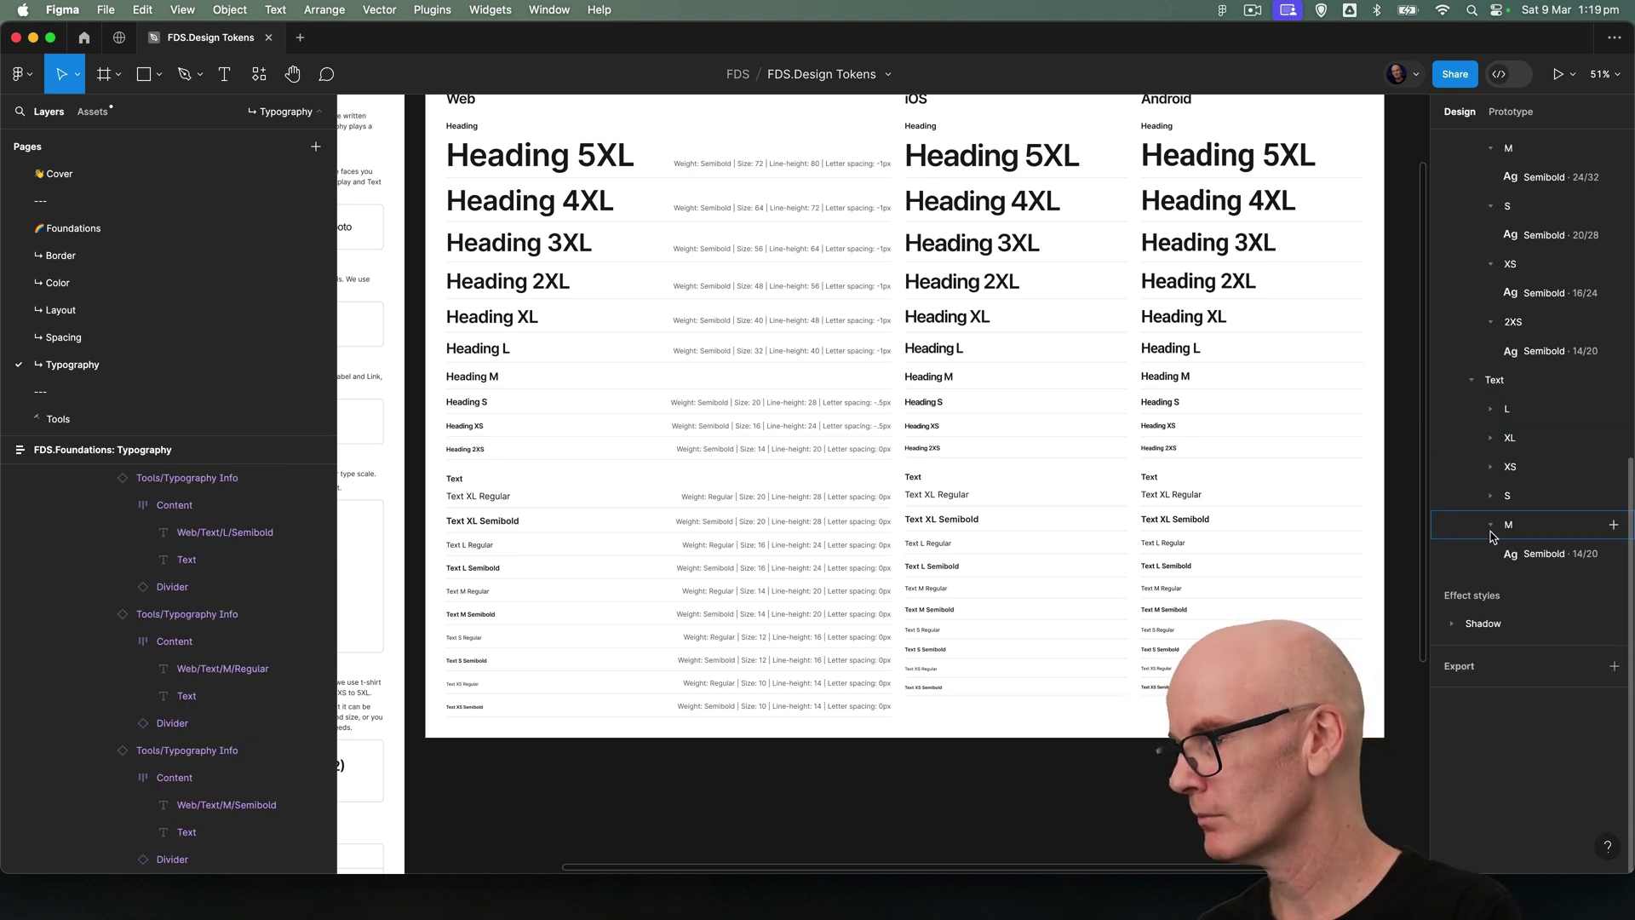
{"action": "left_click", "coordinate": [1491, 524]}
- Drag the Web Text groups into XL, L, M, S, XS order
{"action": "left_click", "coordinate": [1537, 413]}
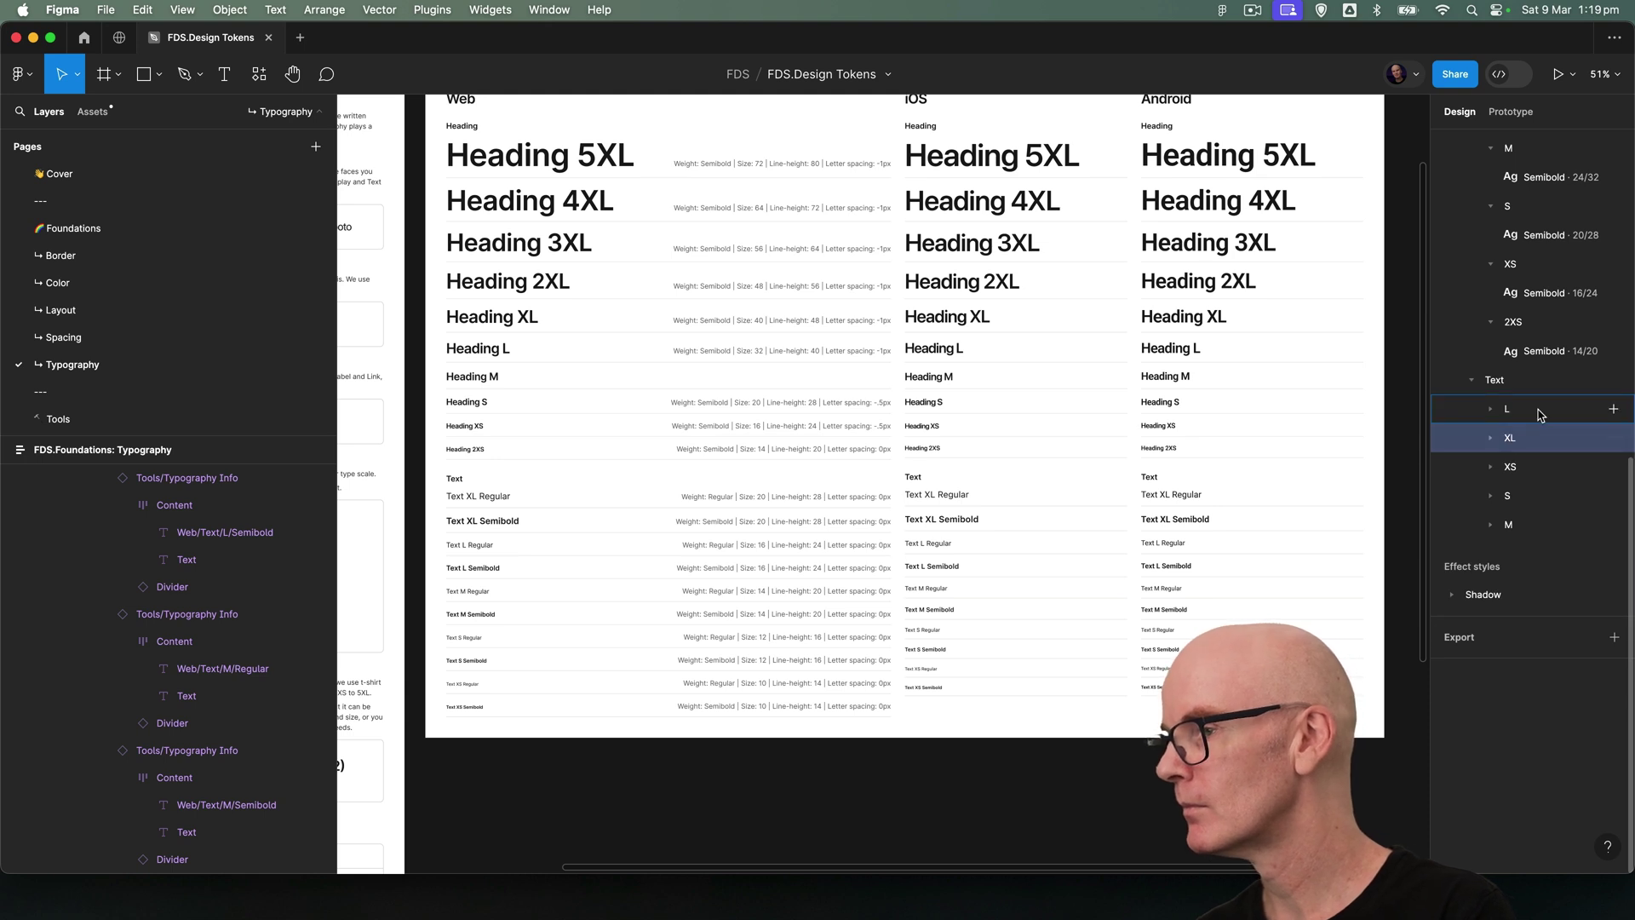
{"action": "left_click_drag", "start_coordinate": [1524, 414], "coordinate": [1533, 460]}
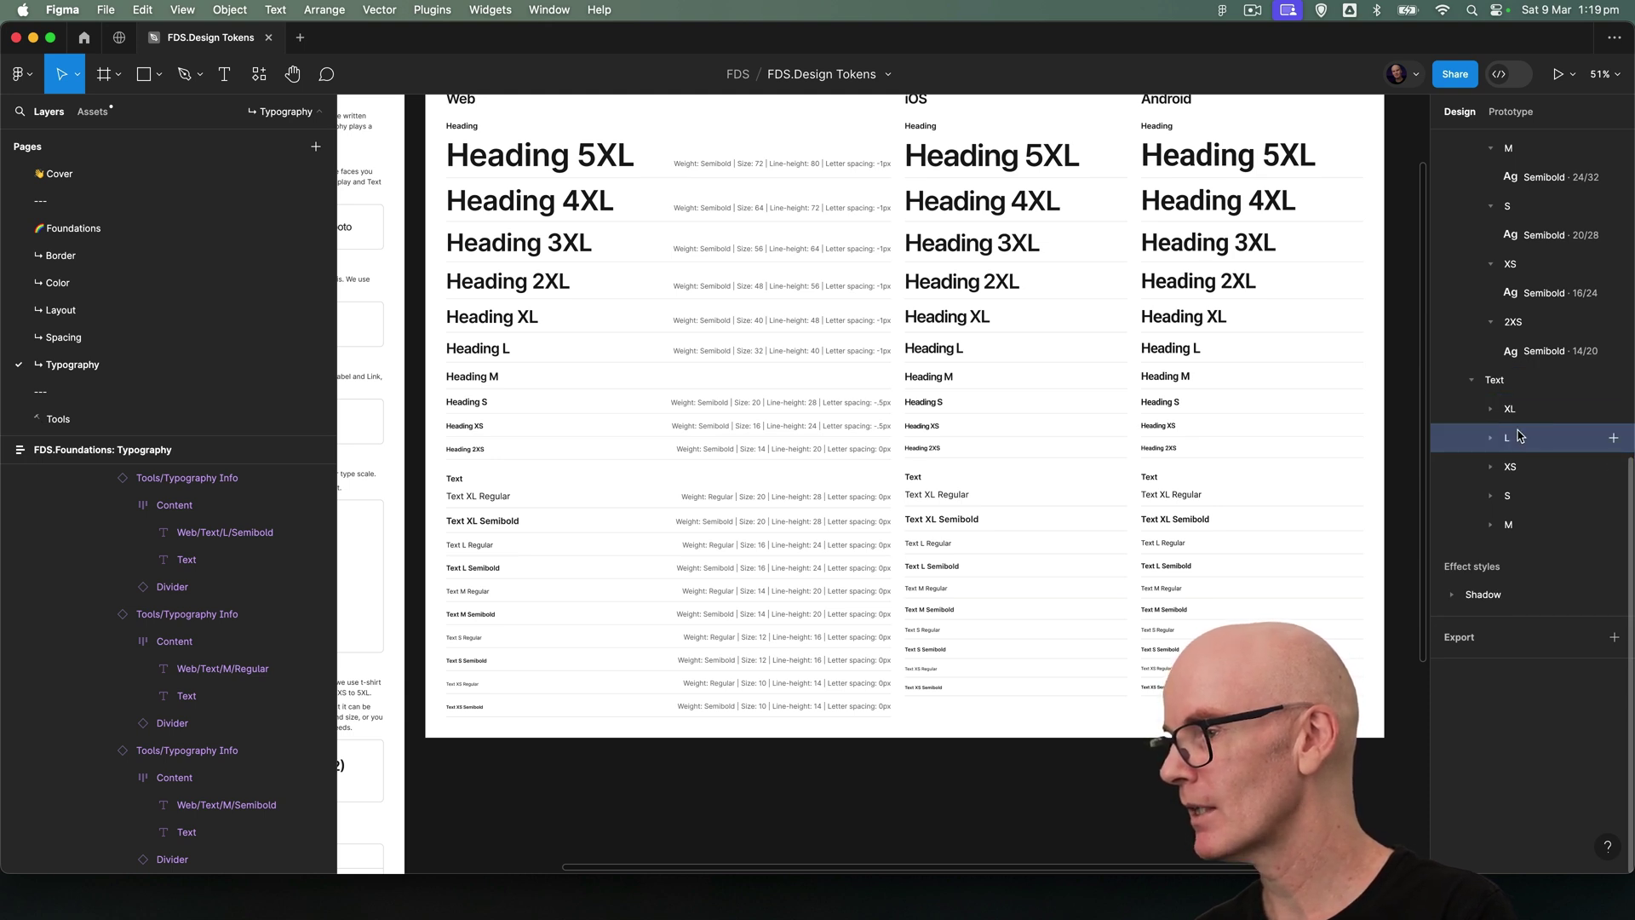
{"action": "left_click", "coordinate": [1522, 526]}
{"action": "left_click_drag", "start_coordinate": [1522, 527], "coordinate": [1526, 460]}
{"action": "left_click", "coordinate": [1518, 526]}
{"action": "left_click_drag", "start_coordinate": [1517, 527], "coordinate": [1520, 499]}
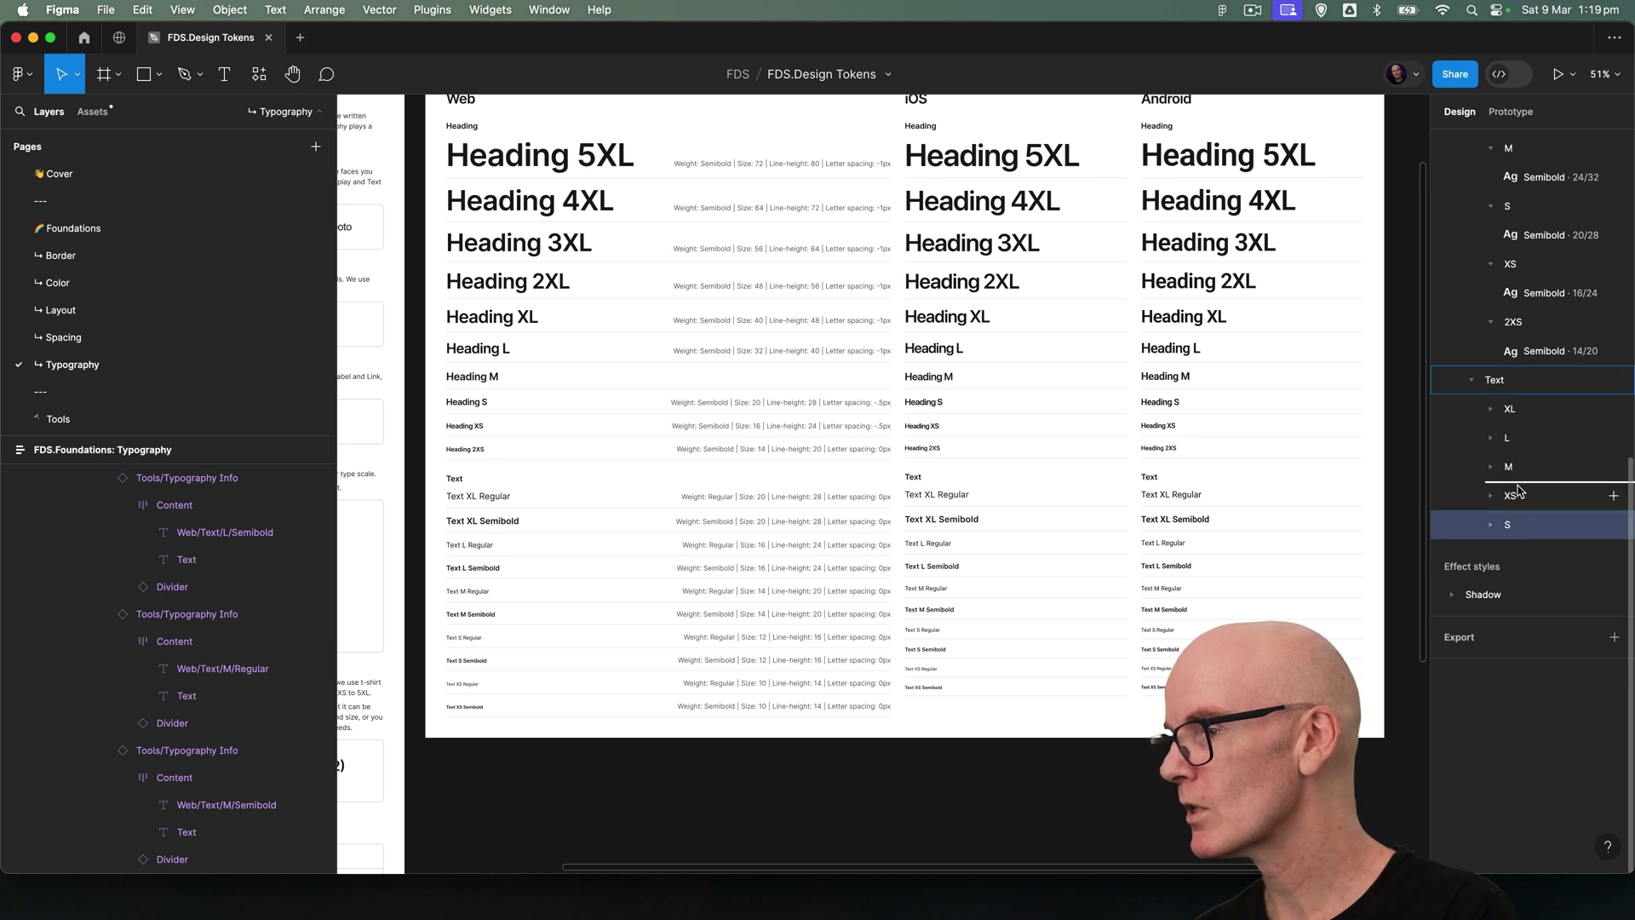
{"action": "left_click", "coordinate": [1516, 528]}
- Expand the Web Text XL, L, M, S and XS groups again
{"action": "left_click", "coordinate": [1509, 496]}
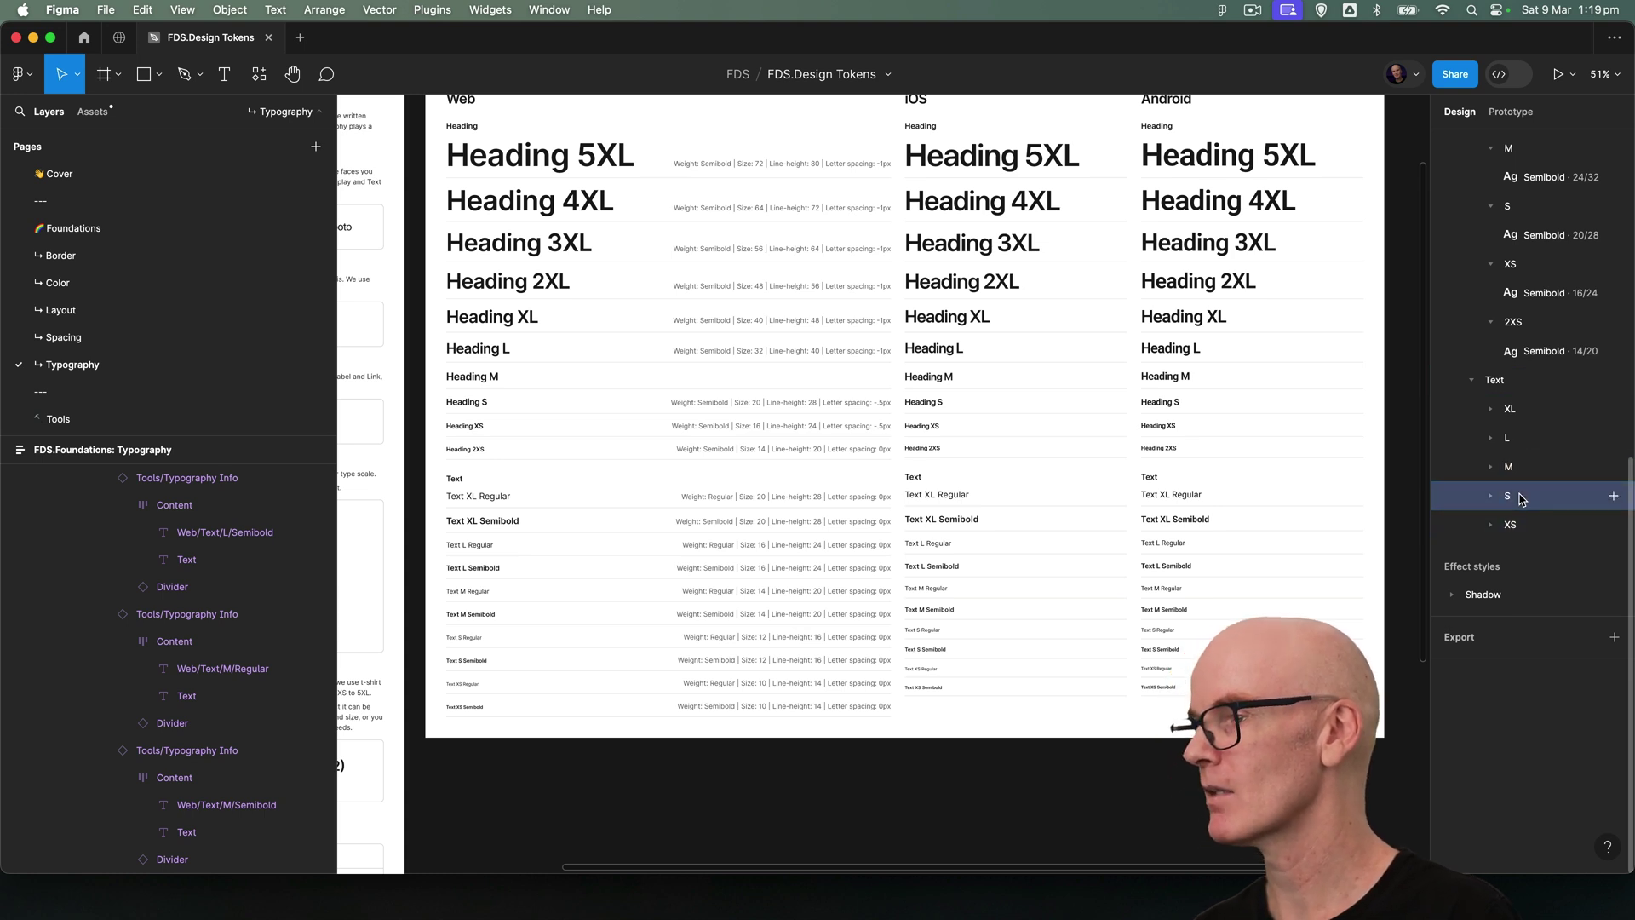
{"action": "left_click", "coordinate": [1490, 409]}
{"action": "left_click", "coordinate": [1490, 496]}
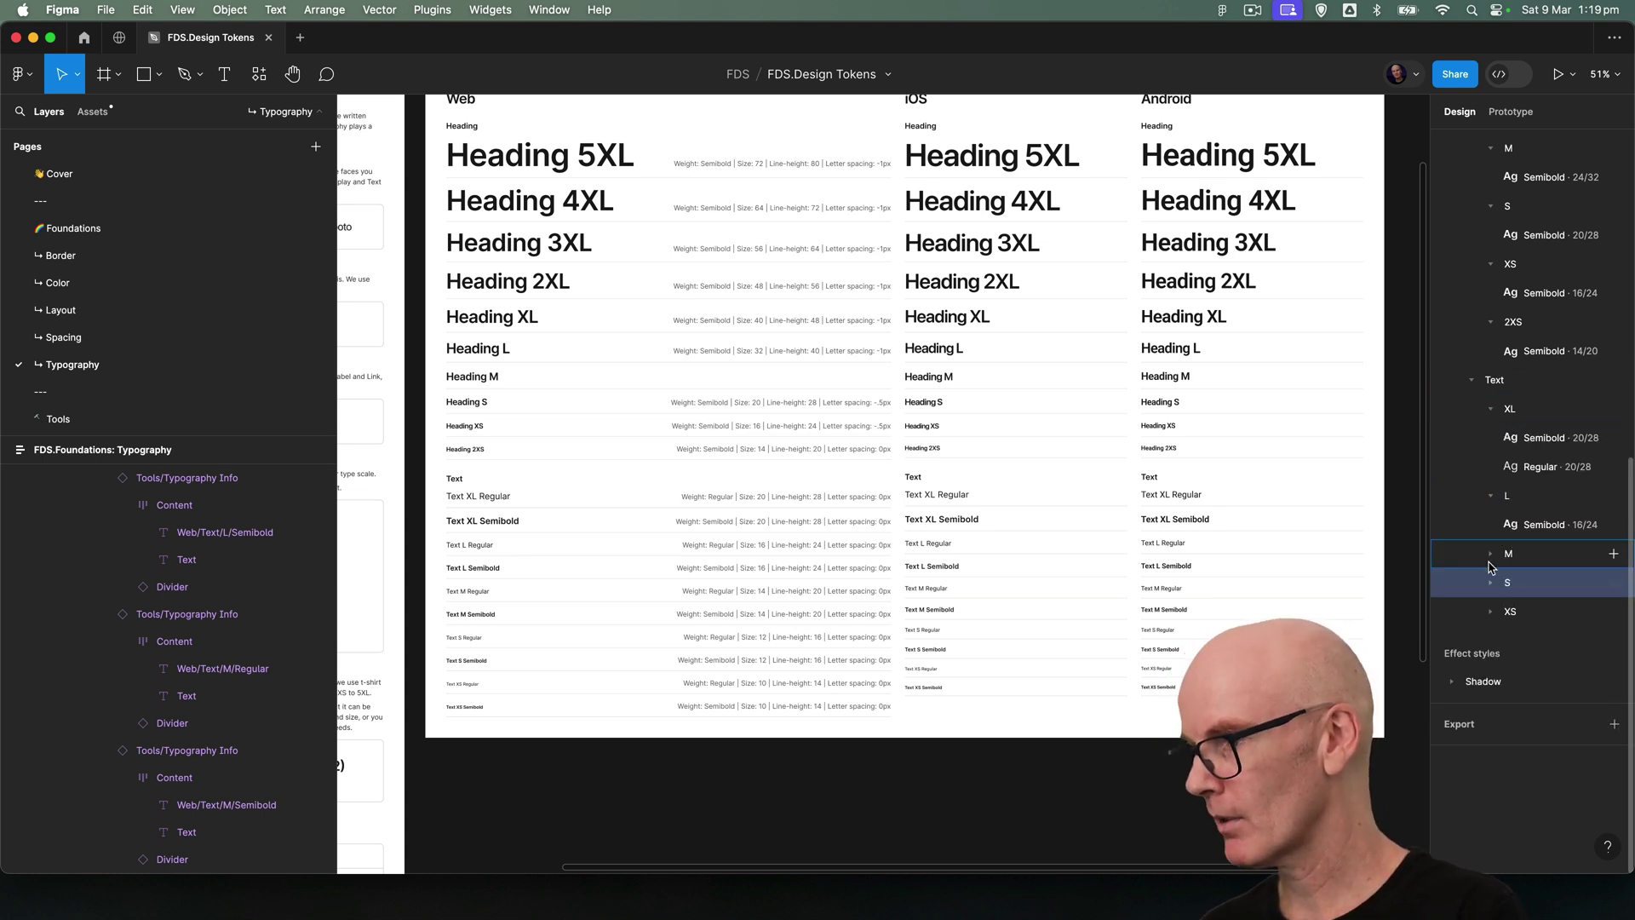
{"action": "left_click", "coordinate": [1490, 554]}
{"action": "left_click", "coordinate": [1491, 613]}
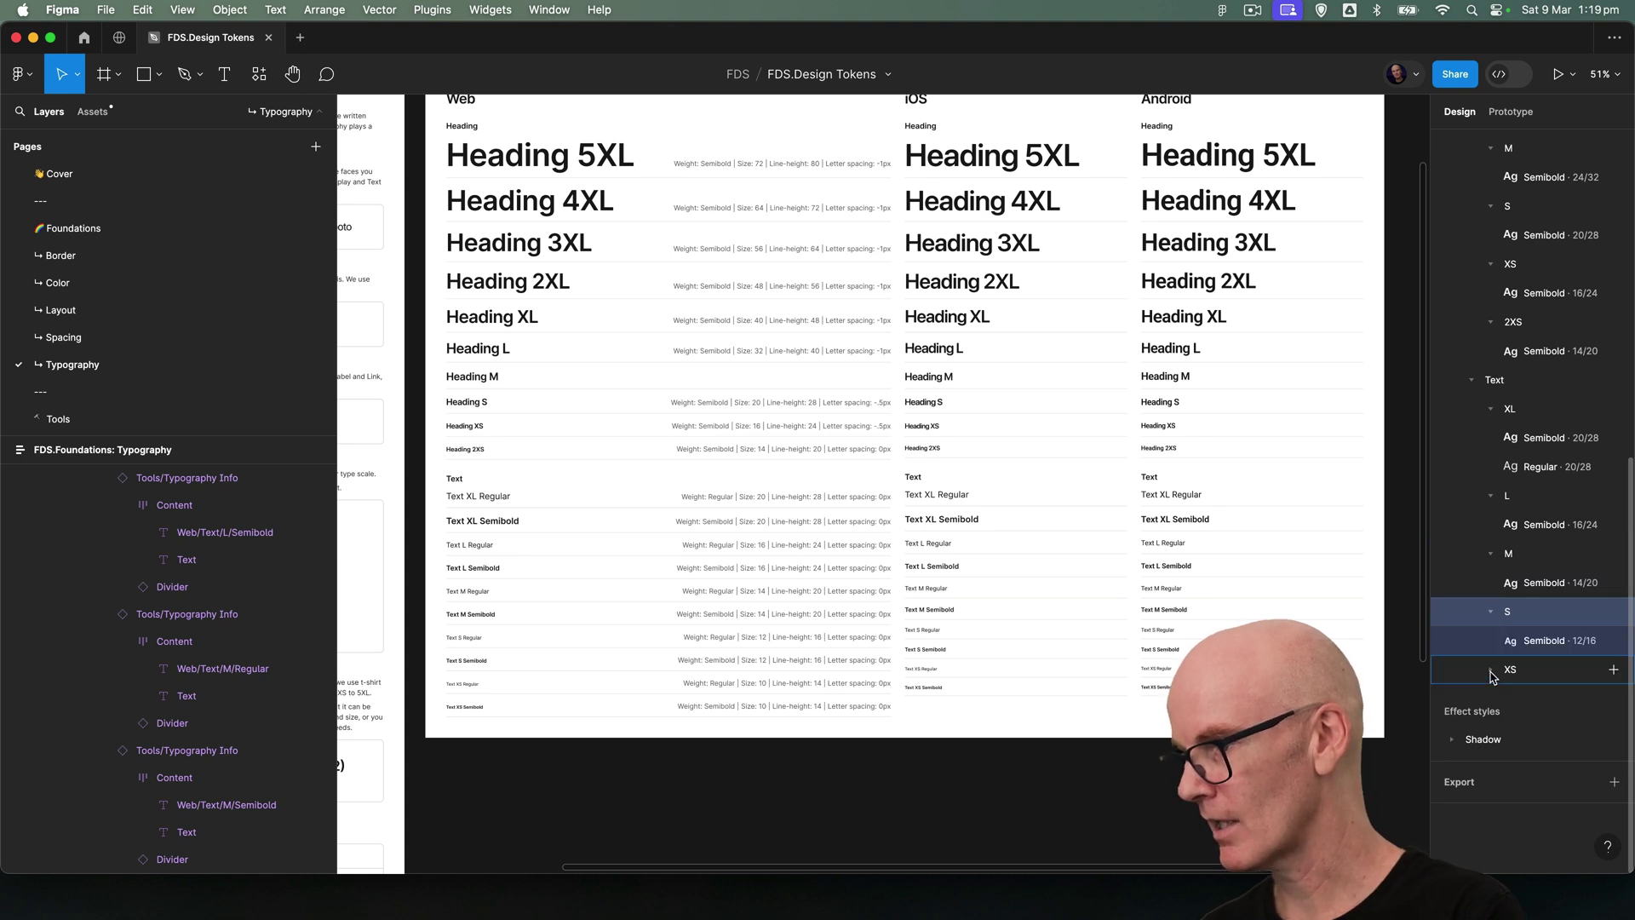
{"action": "left_click", "coordinate": [1491, 670]}
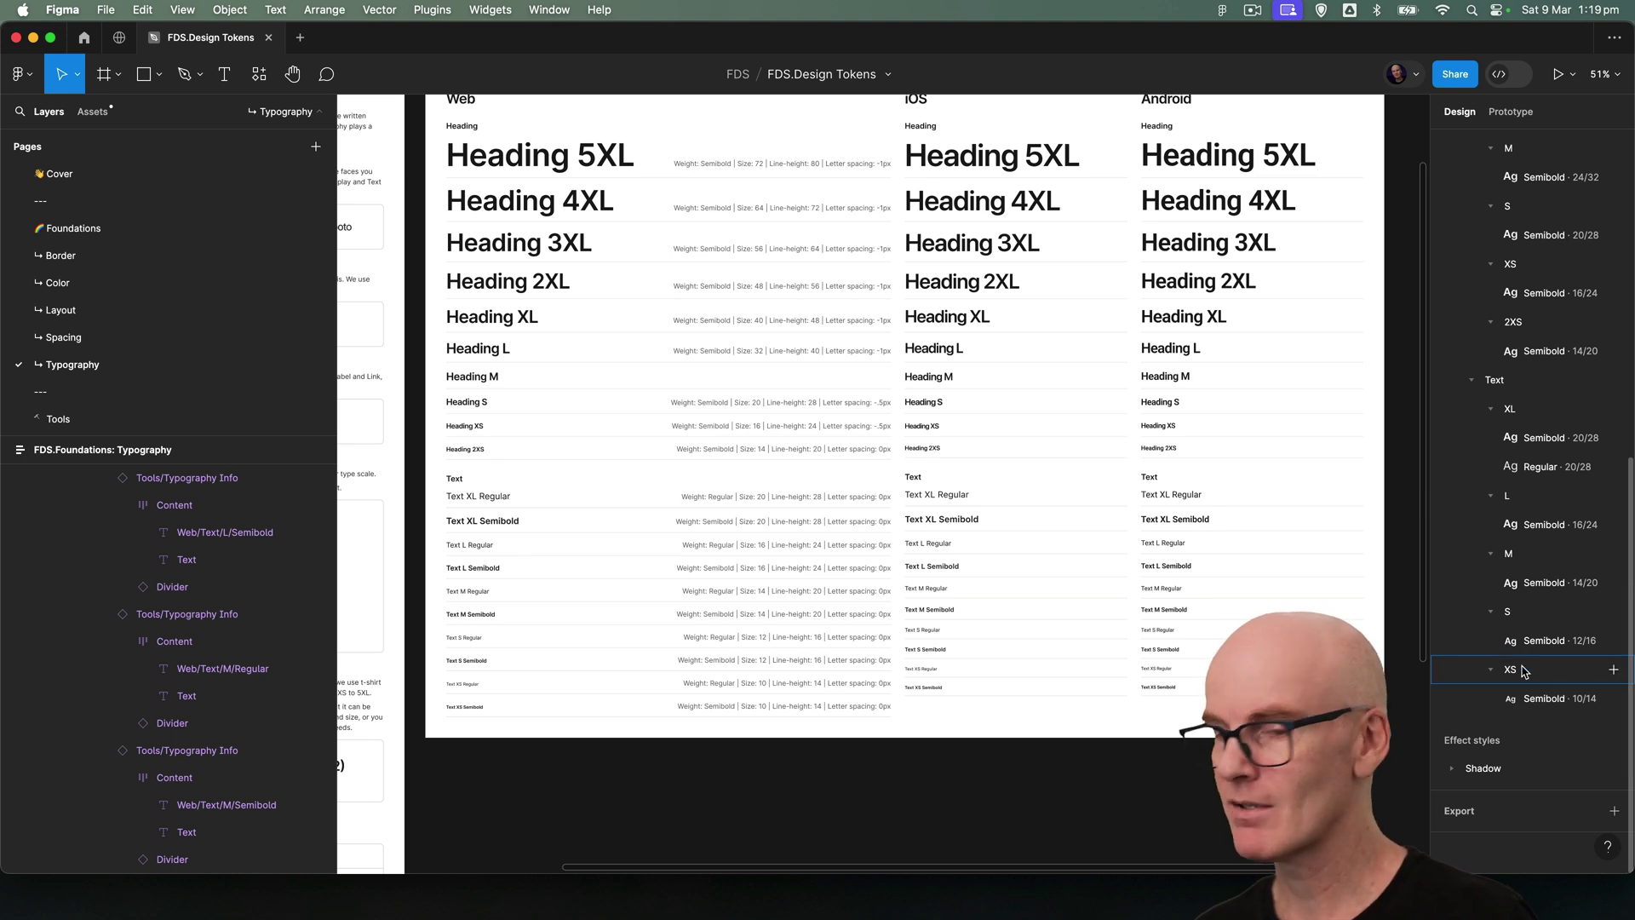
- Select the Web Text L, M, S and XS Regular sample rows
{"action": "left_click", "coordinate": [469, 544], "text": "super"}
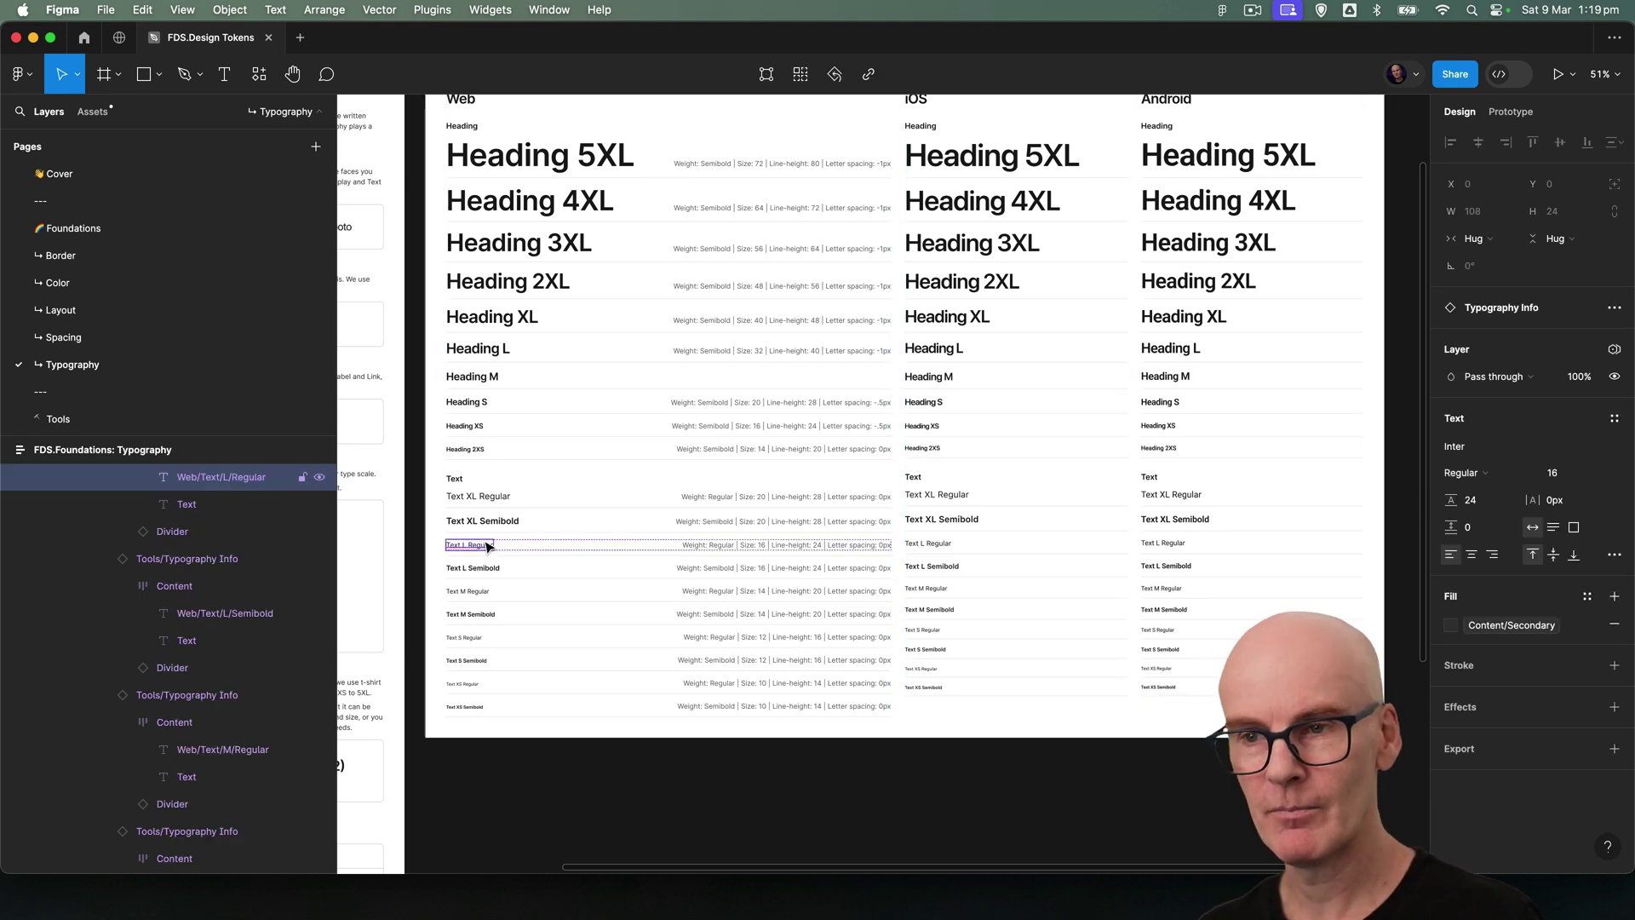
{"action": "left_click", "coordinate": [468, 591], "text": "shift+super"}
{"action": "left_click", "coordinate": [467, 637], "text": "shift+super"}
{"action": "left_click", "coordinate": [462, 683], "text": "shift+super"}
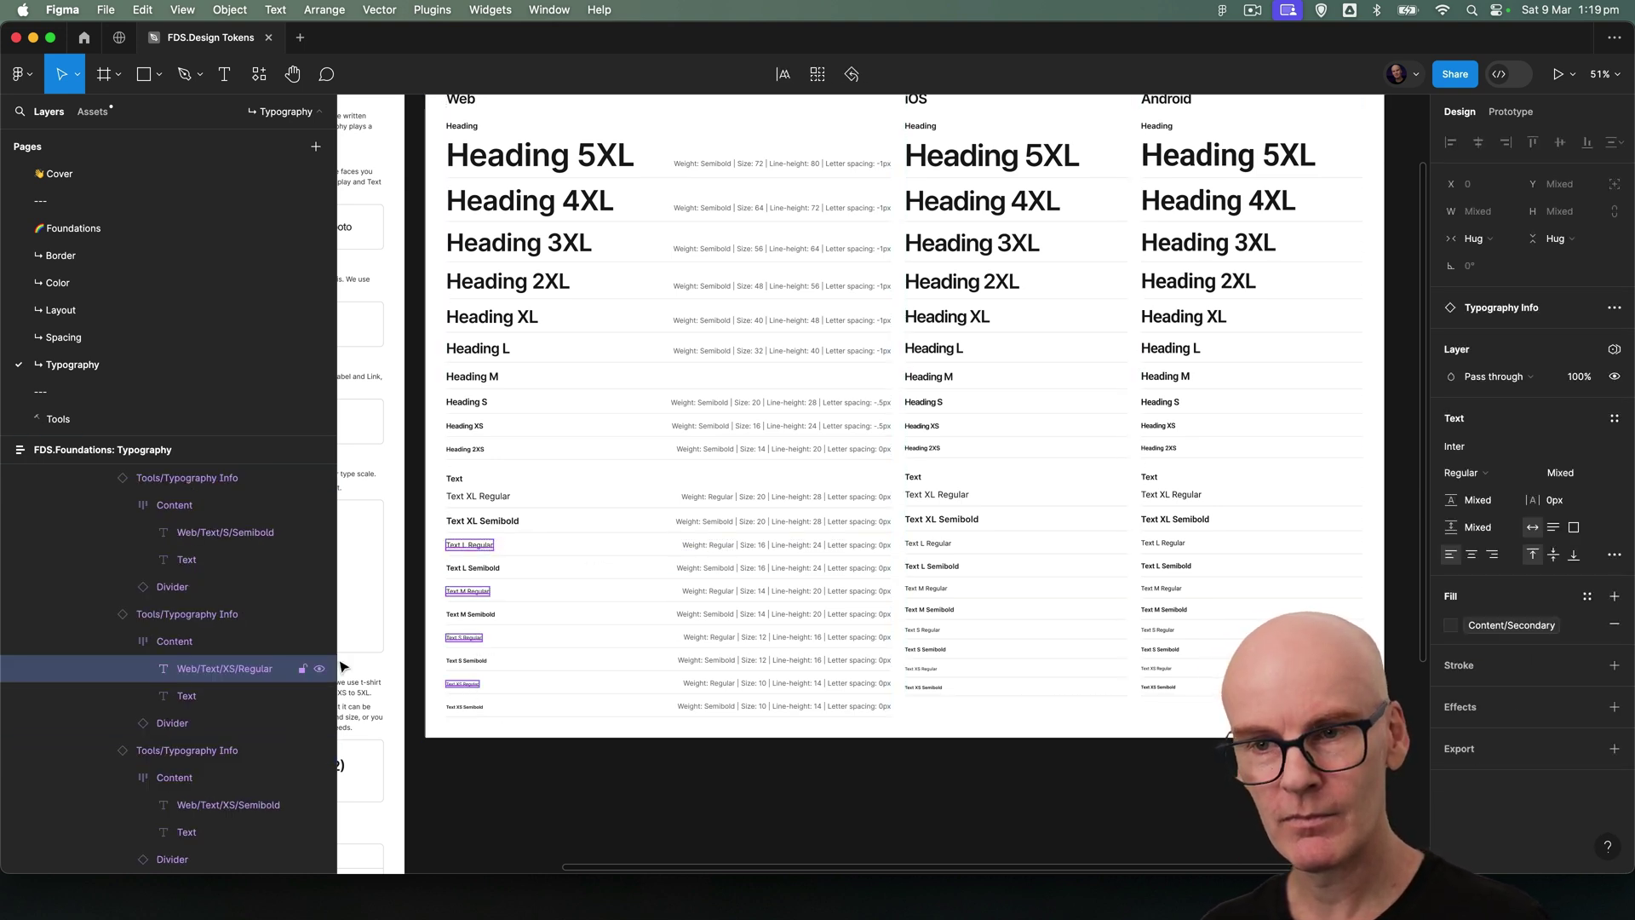
{"action": "scroll", "coordinate": [260, 641], "scroll_direction": "up", "scroll_amount": 8}
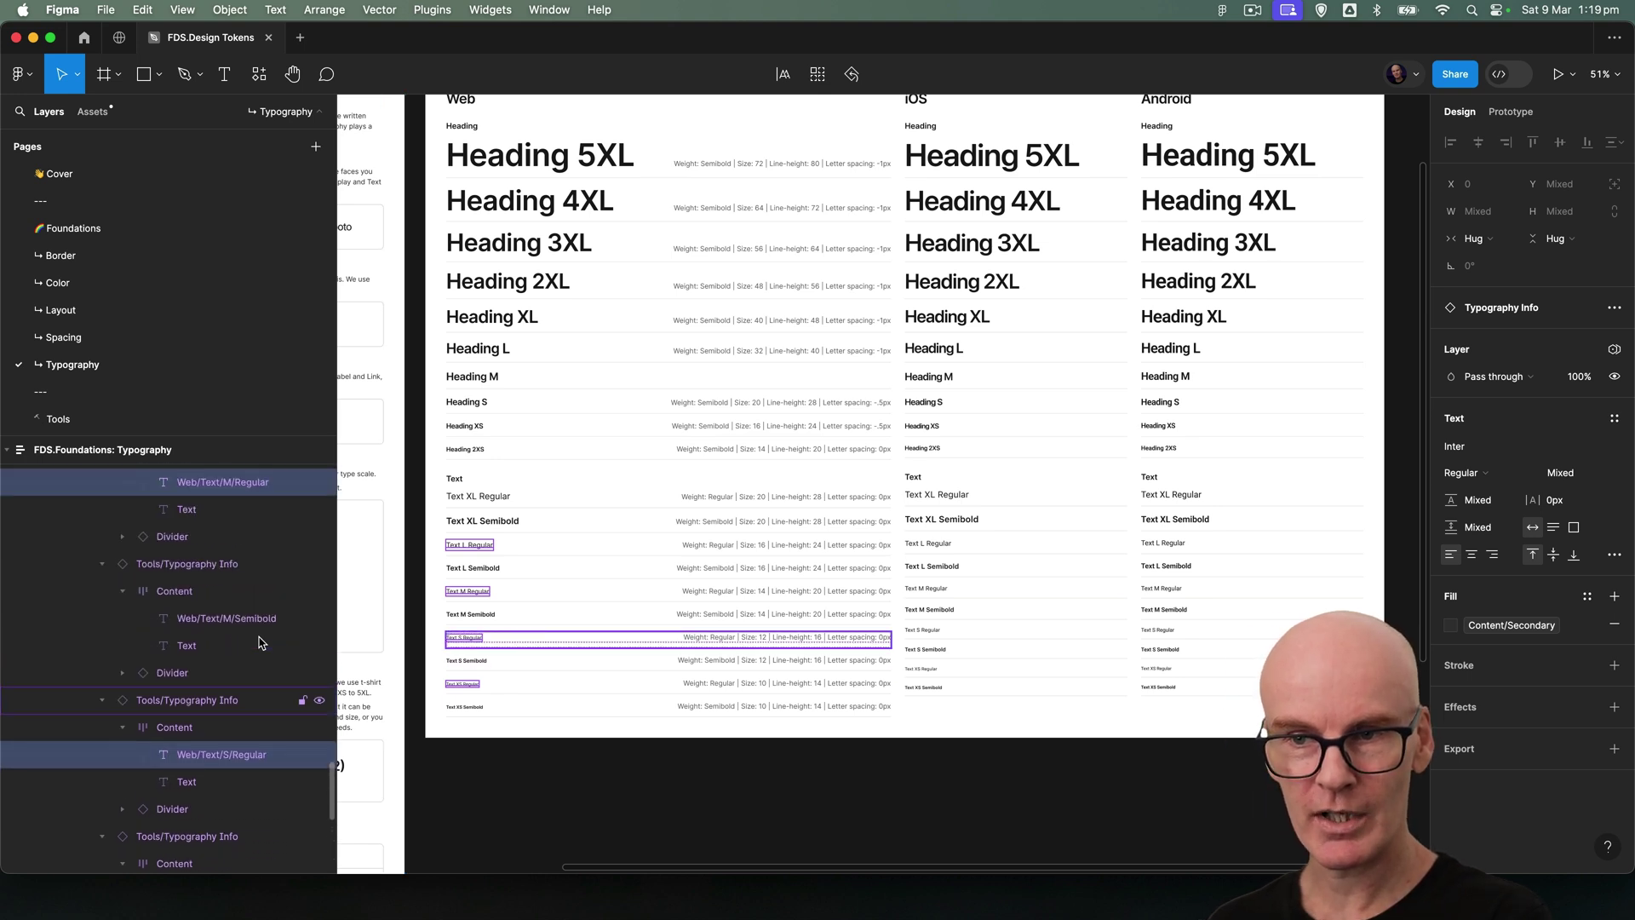
{"action": "scroll", "coordinate": [260, 641], "scroll_direction": "up", "scroll_amount": 4}
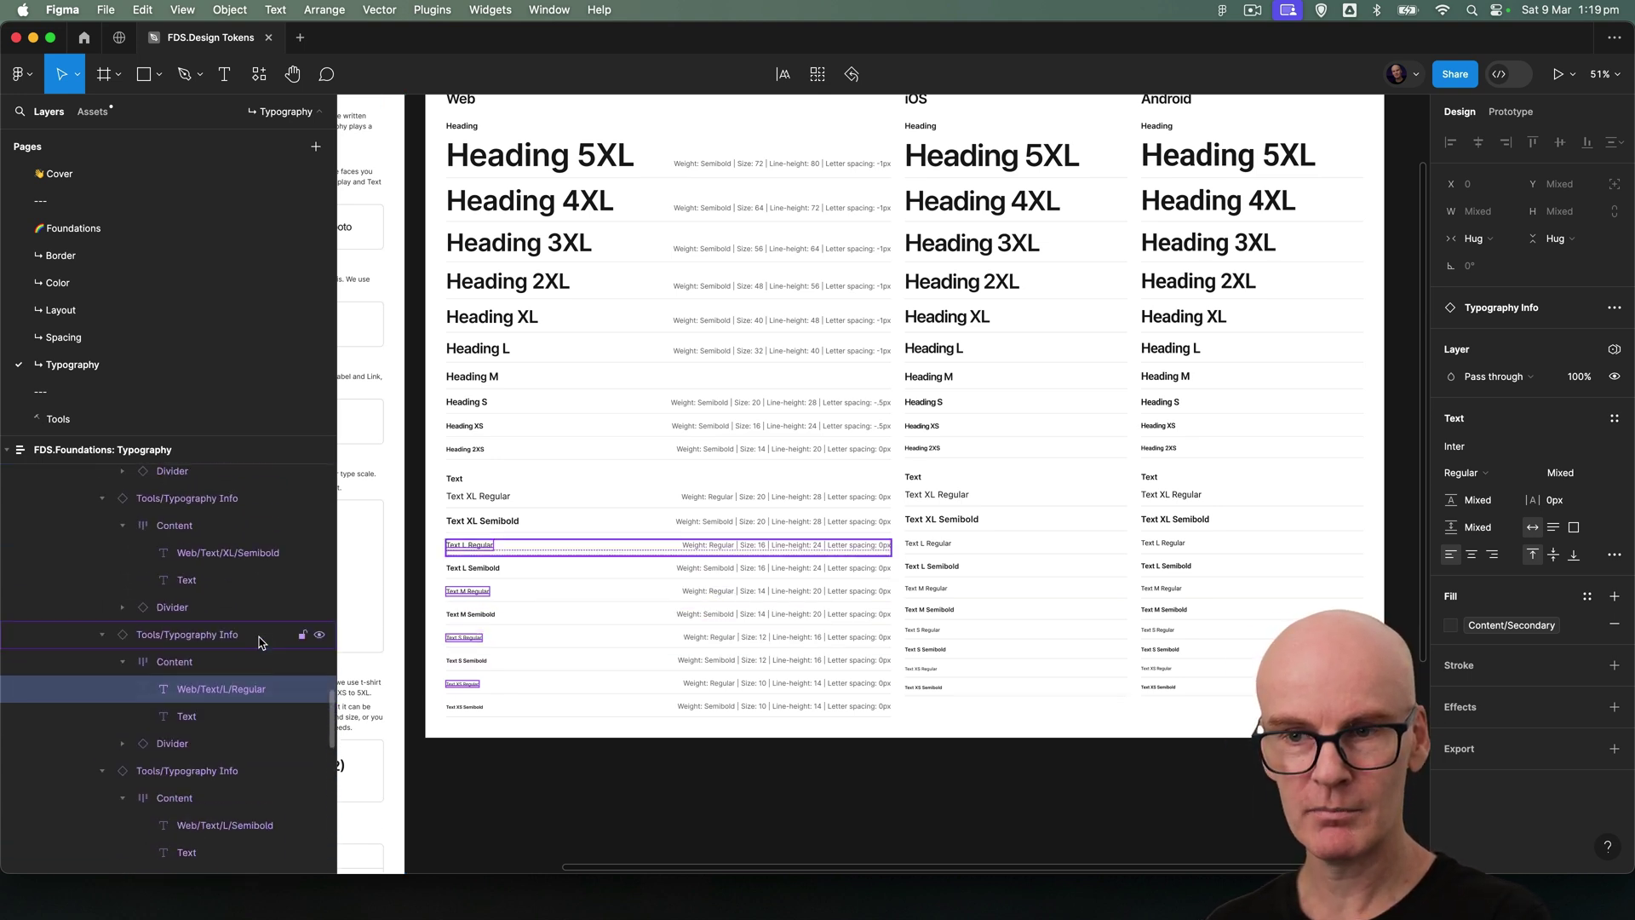
- Generate styles from those rows with Styler, then clear the selection
{"action": "left_click", "coordinate": [261, 73]}
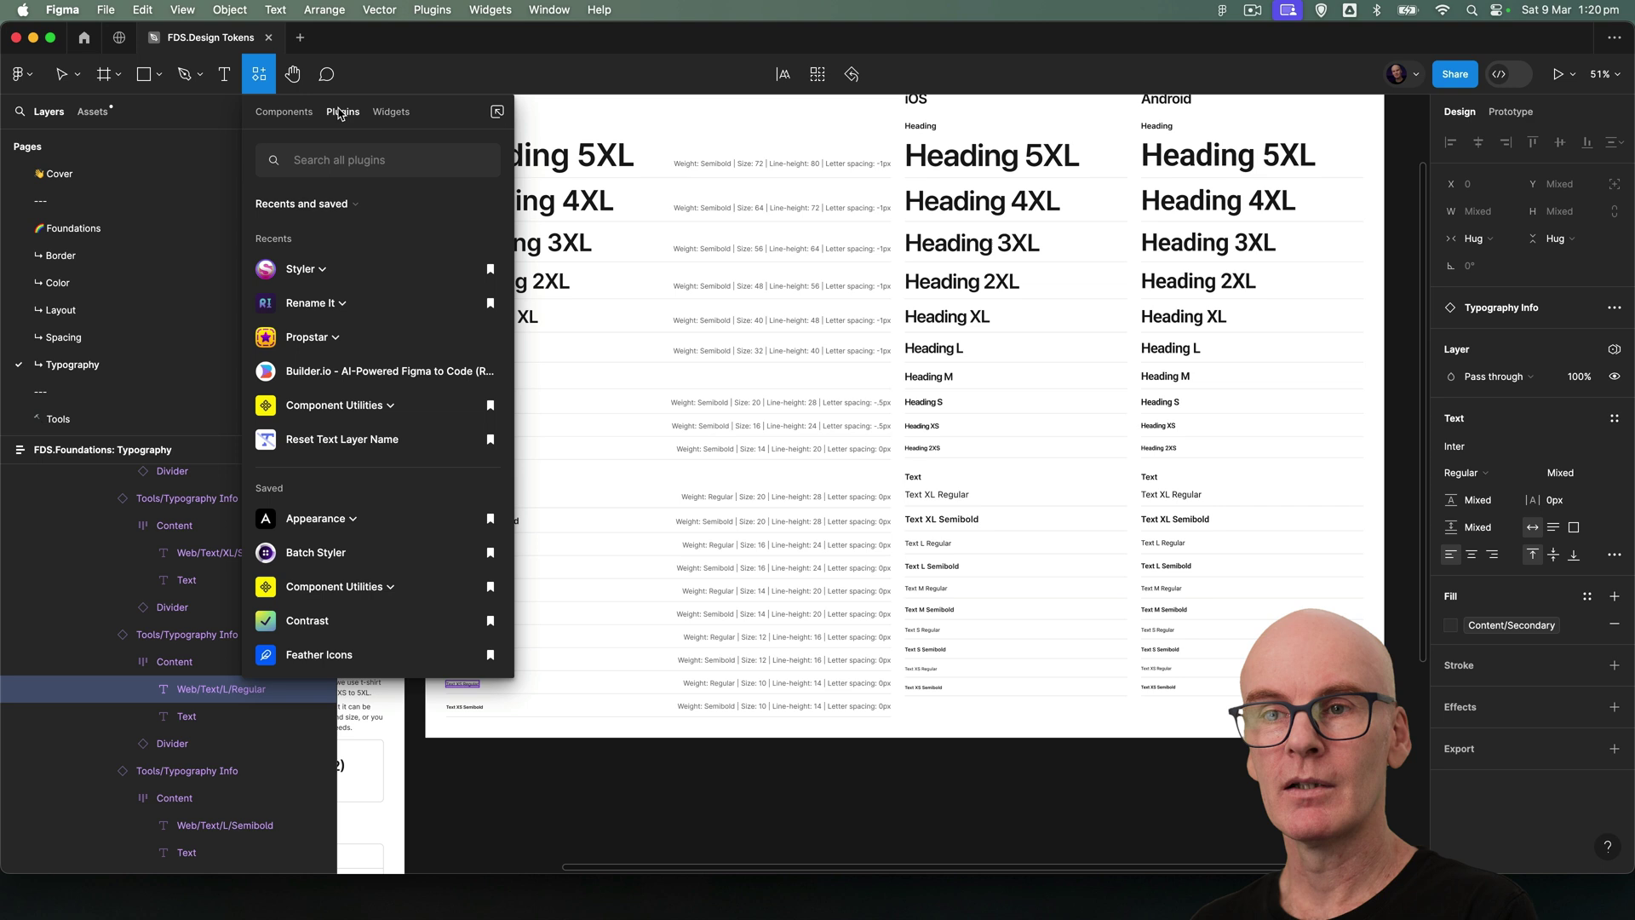
{"action": "left_click", "coordinate": [322, 268]}
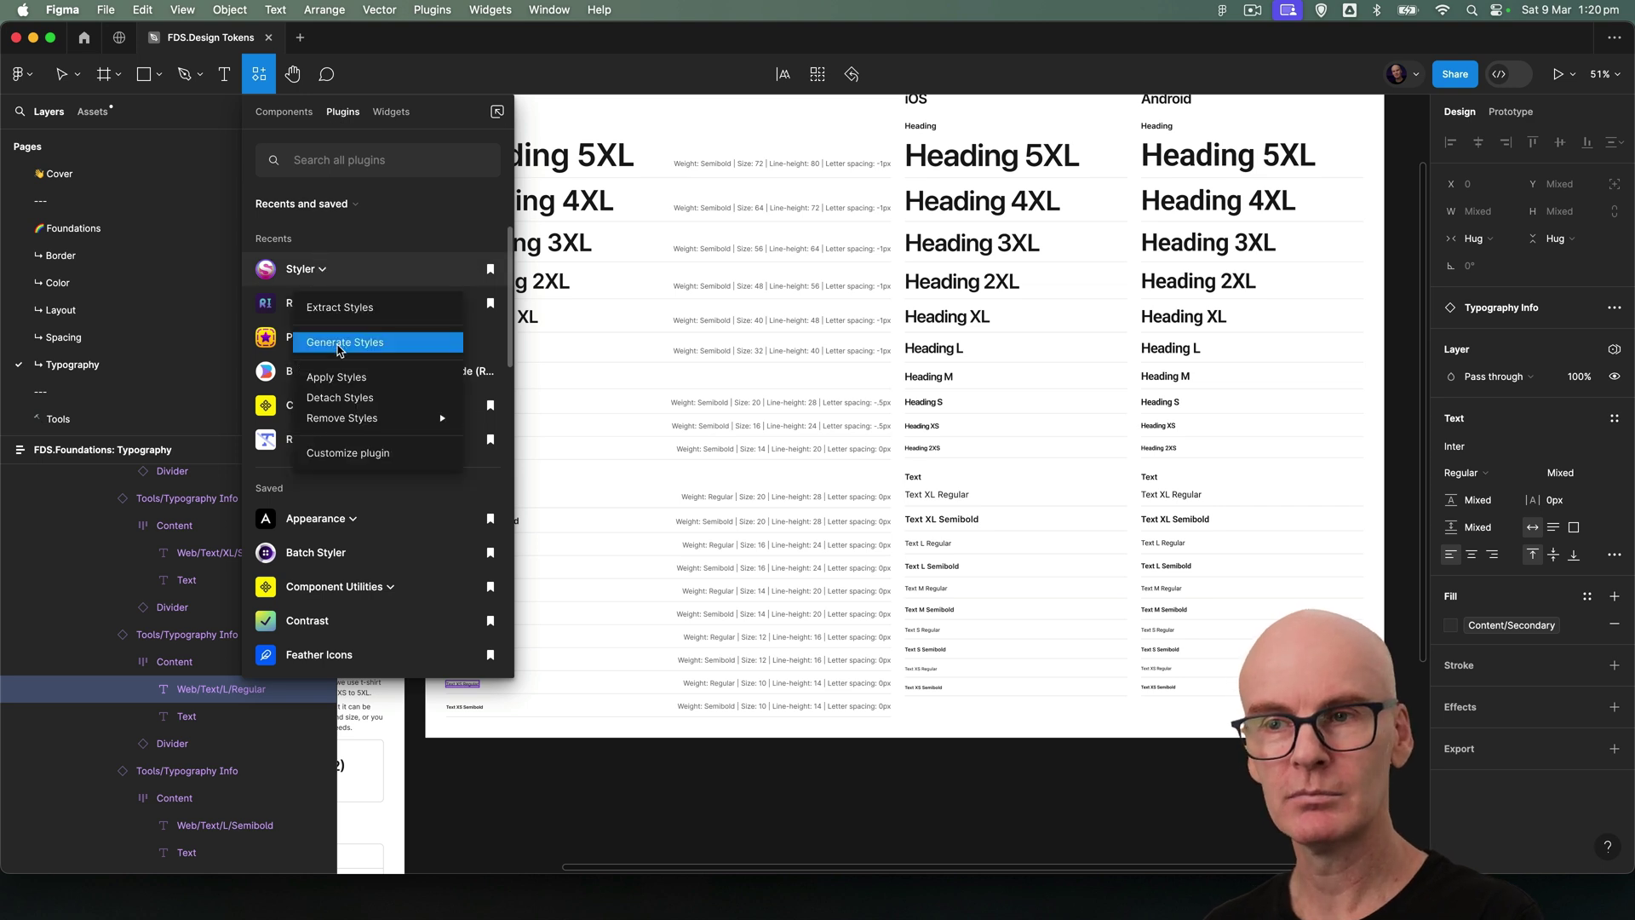
{"action": "left_click", "coordinate": [339, 343]}
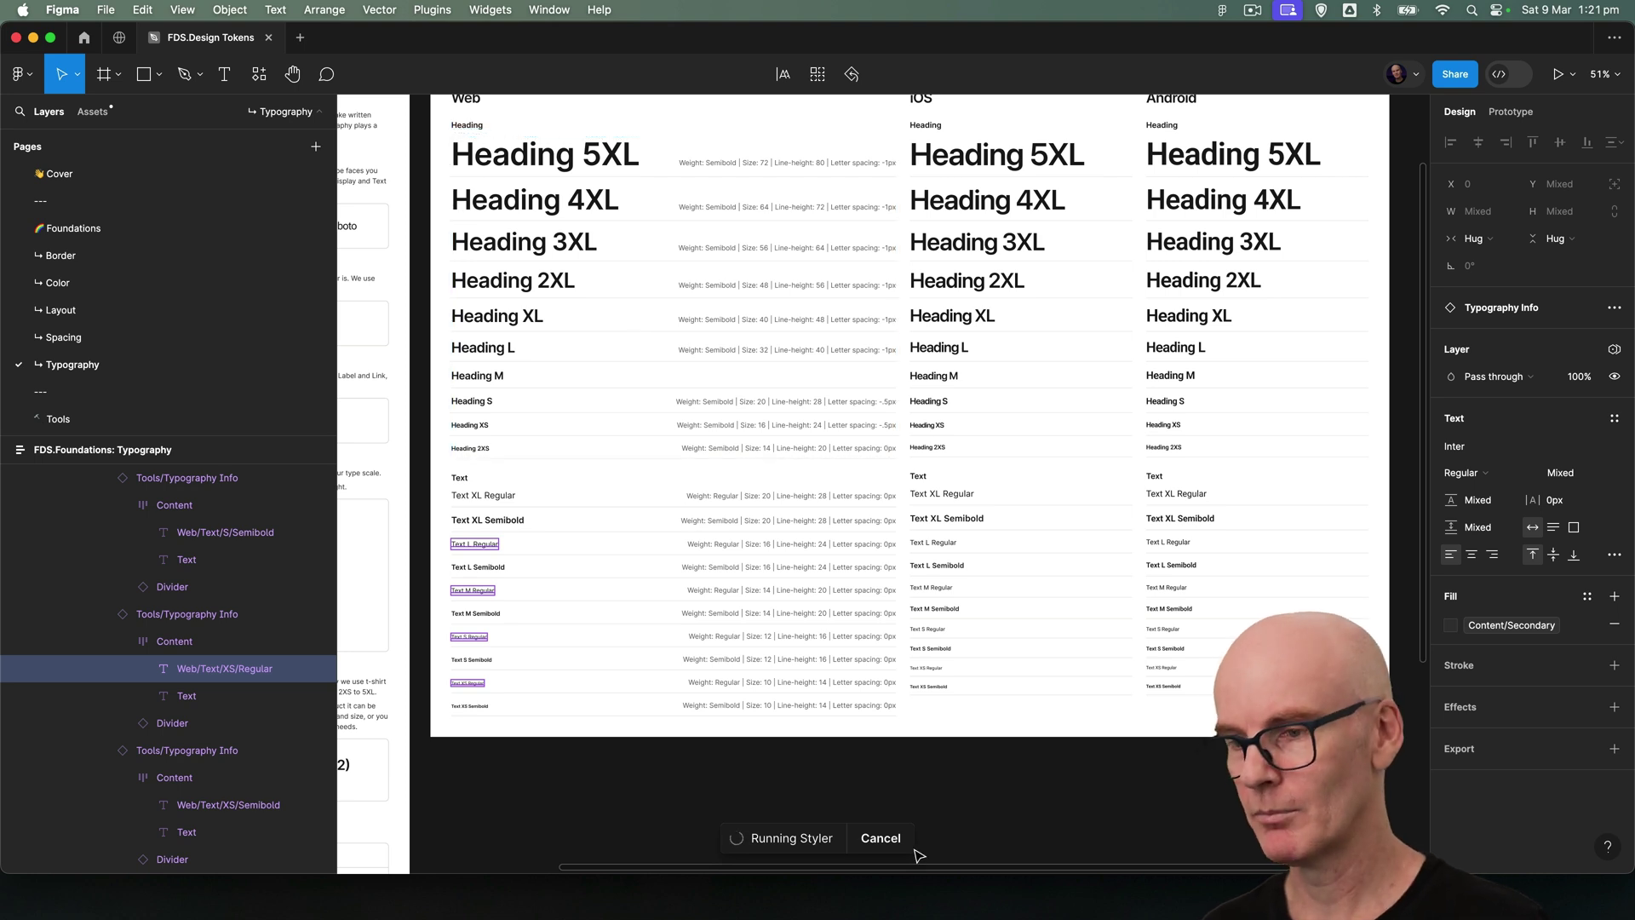
{"action": "left_click", "coordinate": [882, 841]}
- Select the iOS Heading rows from 5XL down to 2XS
{"action": "left_click", "coordinate": [1003, 811]}
{"action": "scroll", "coordinate": [1004, 811], "scroll_direction": "right", "scroll_amount": 5}
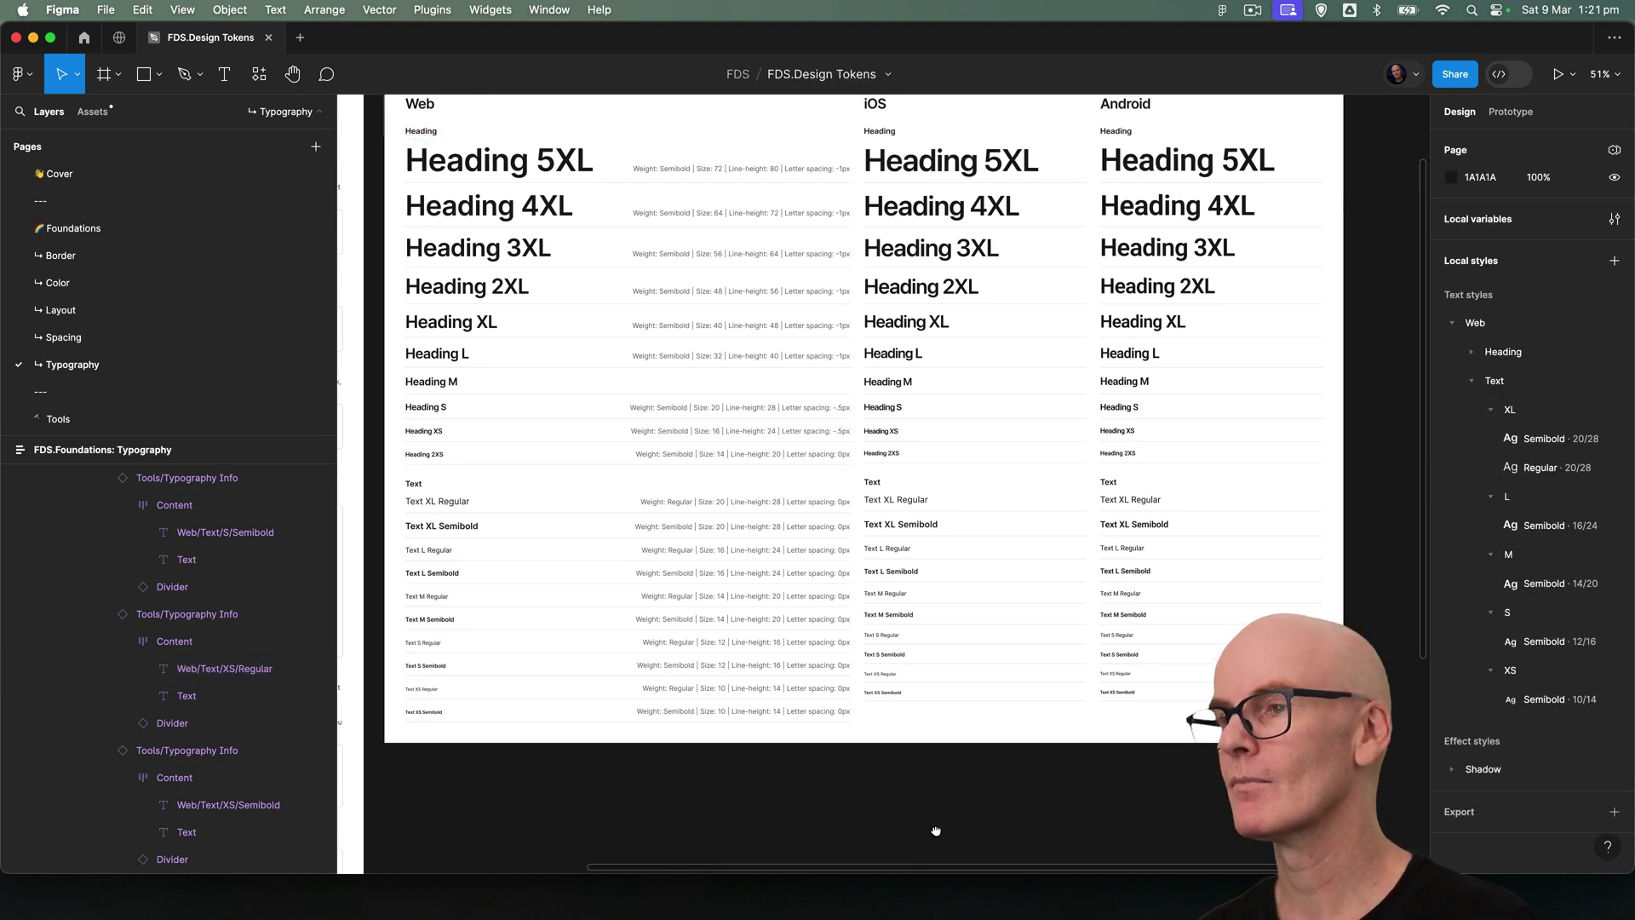
{"action": "left_click", "coordinate": [877, 198]}
{"action": "left_click", "coordinate": [863, 252], "text": "shift"}
{"action": "left_click", "coordinate": [851, 292], "text": "shift"}
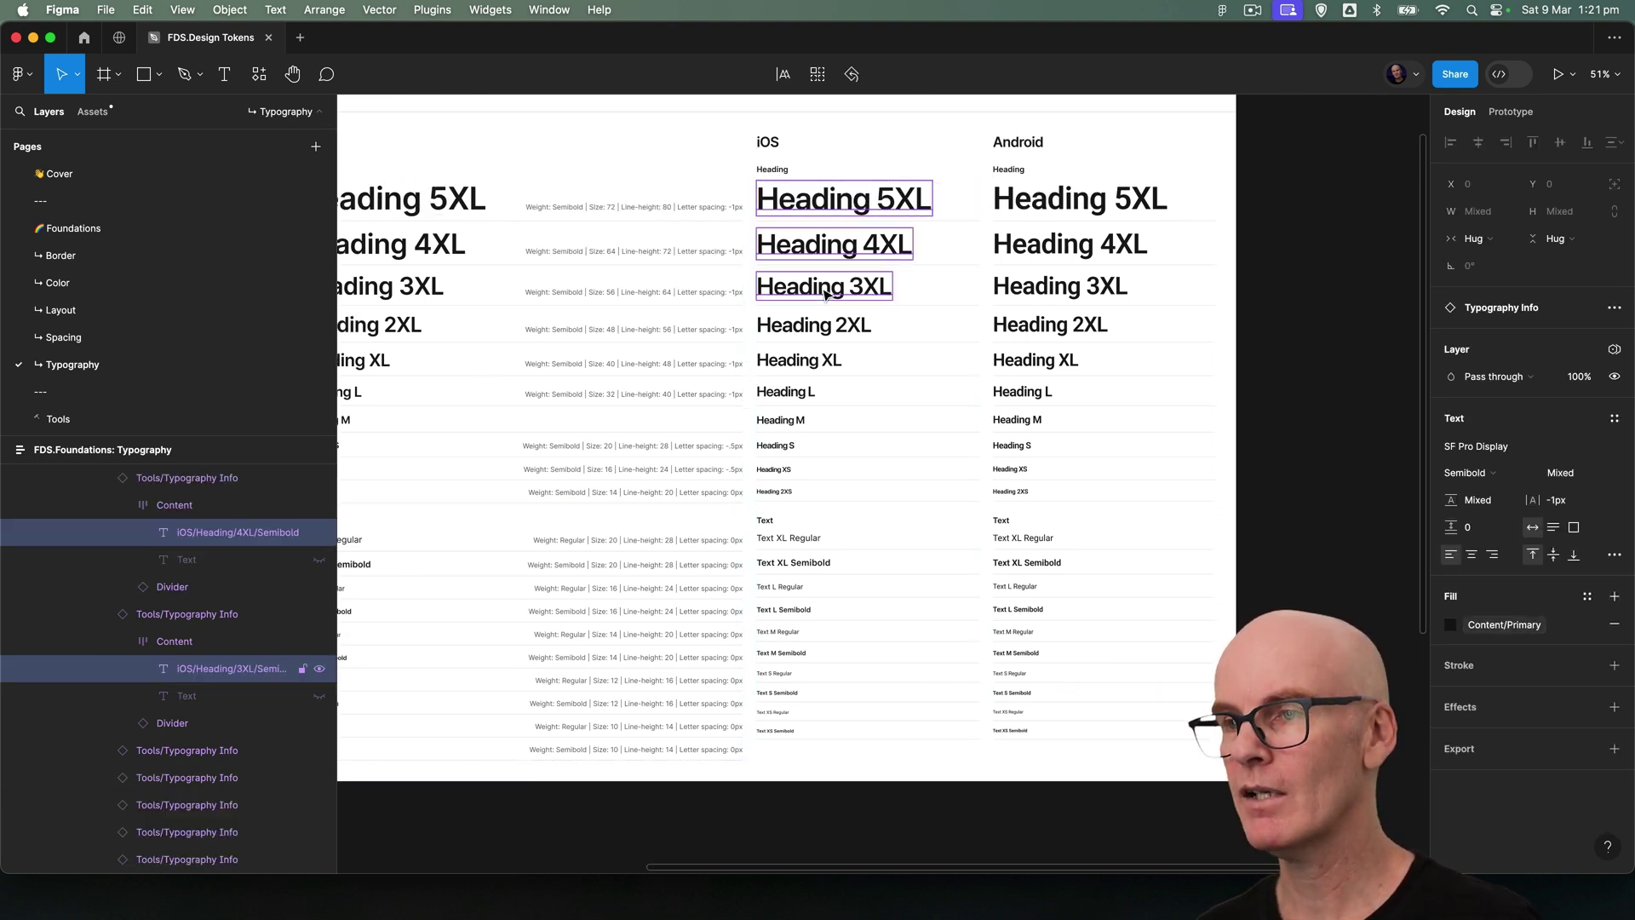
{"action": "left_click", "coordinate": [830, 331], "text": "shift"}
{"action": "left_click", "coordinate": [814, 364], "text": "shift"}
{"action": "left_click", "coordinate": [801, 396], "text": "shift"}
{"action": "left_click", "coordinate": [790, 421], "text": "shift"}
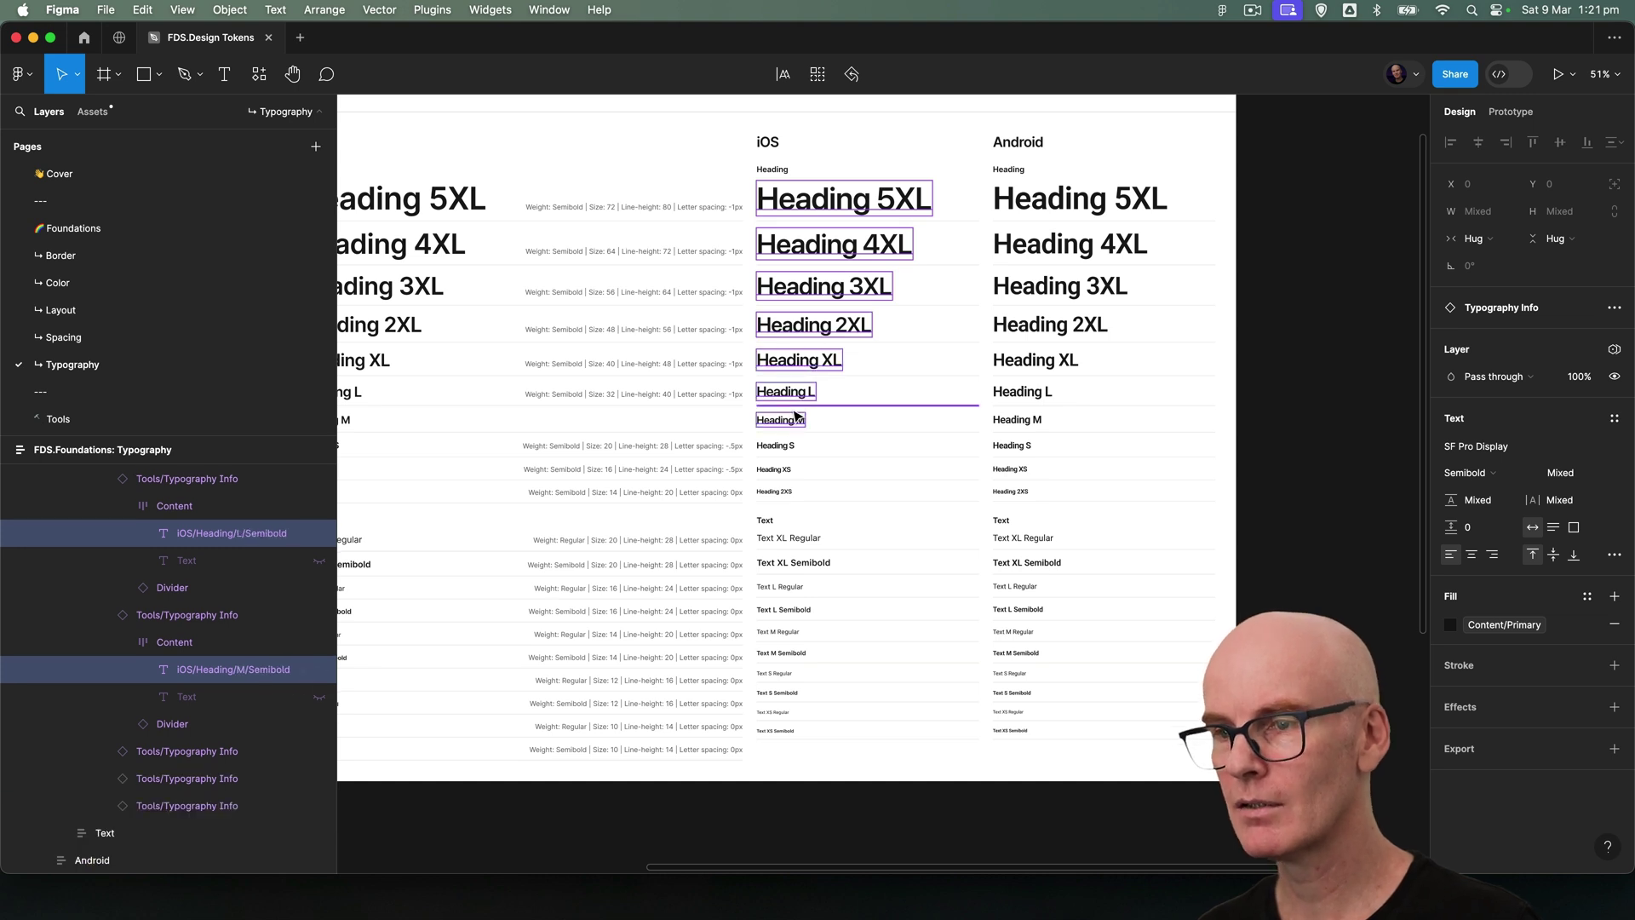
{"action": "left_click", "coordinate": [786, 448], "text": "shift"}
{"action": "left_click", "coordinate": [783, 471], "text": "shift"}
{"action": "left_click", "coordinate": [785, 494], "text": "shift"}
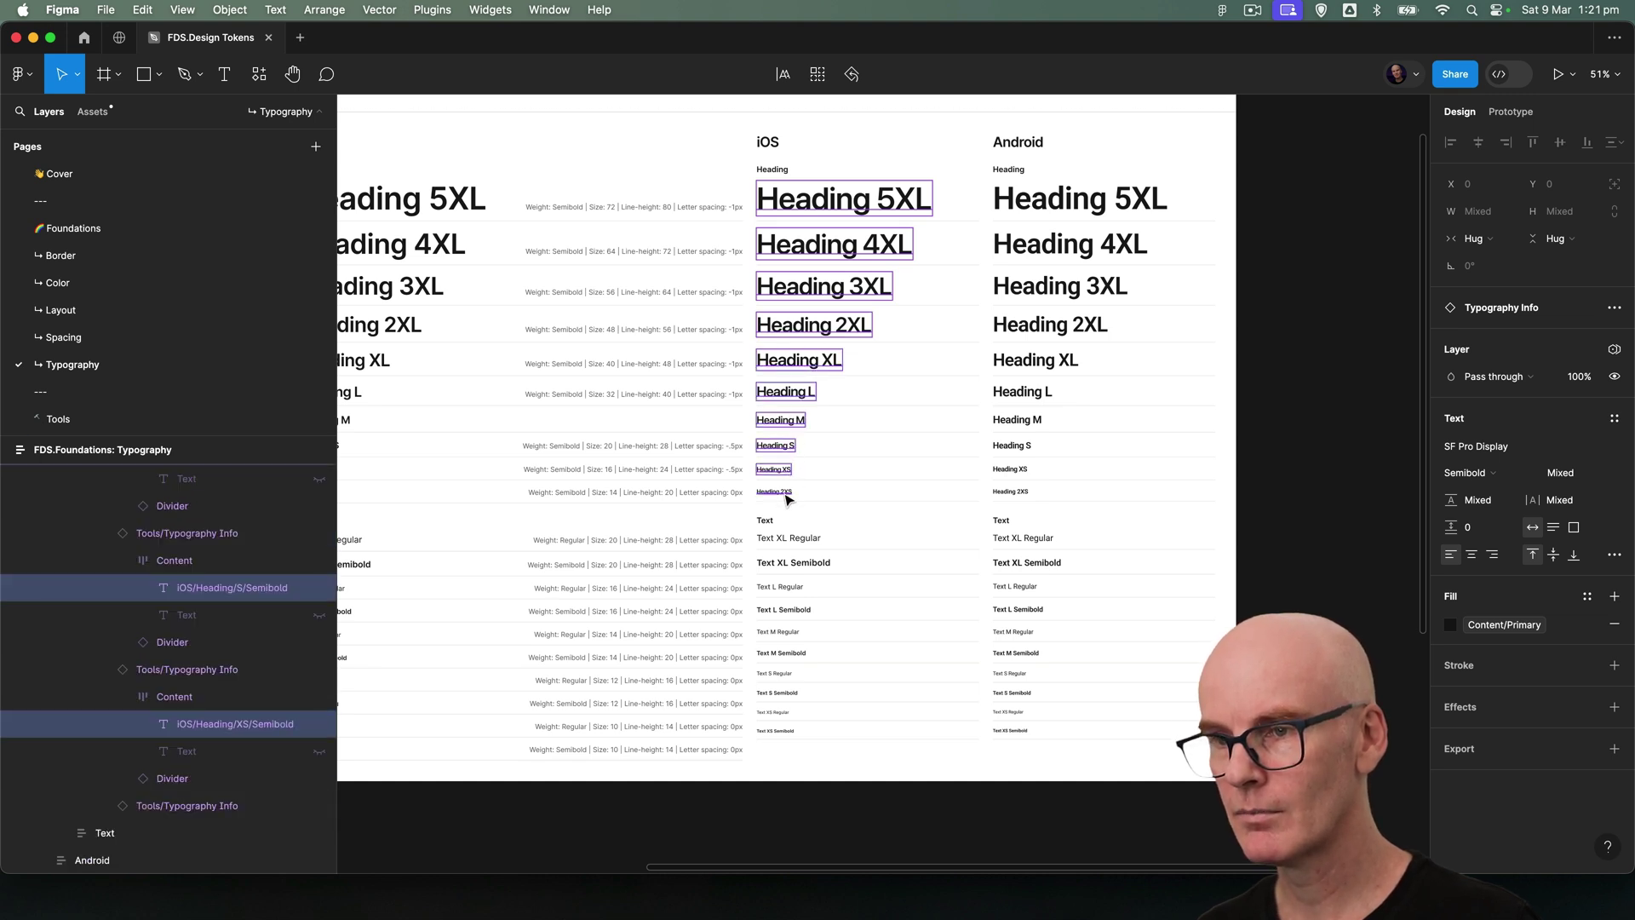
- Add the iOS Text rows, XL Regular through XS Semibold, to the selection
{"action": "left_click", "coordinate": [788, 538], "text": "shift"}
{"action": "left_click", "coordinate": [792, 563], "text": "shift"}
{"action": "left_click", "coordinate": [791, 588], "text": "shift"}
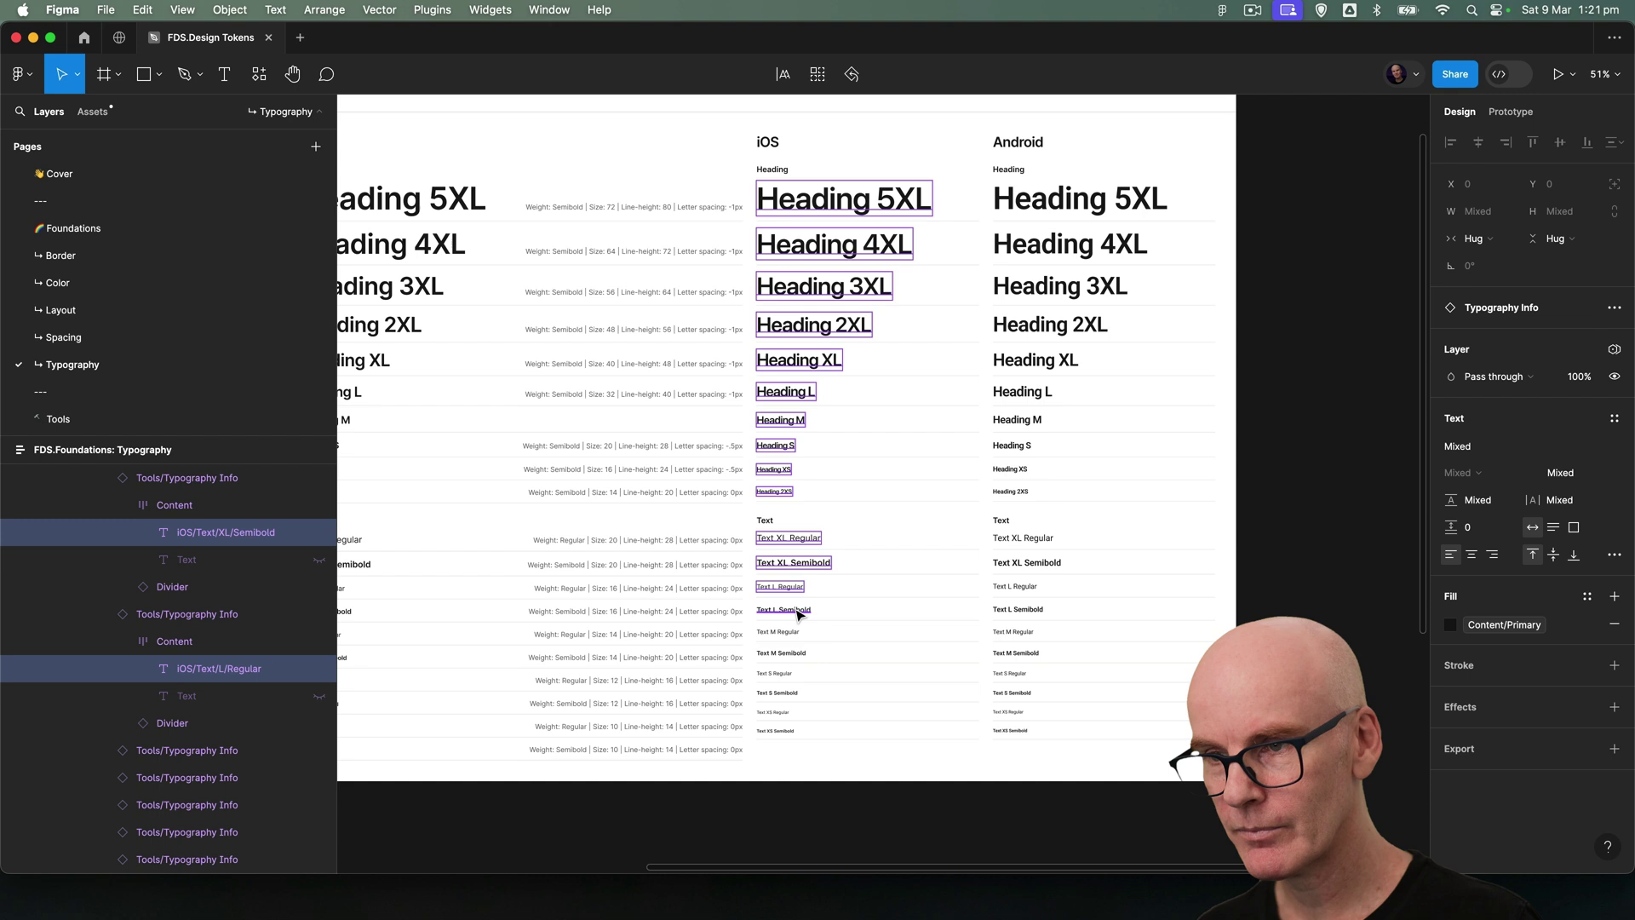
{"action": "left_click", "coordinate": [785, 610], "text": "shift"}
{"action": "left_click", "coordinate": [779, 632], "text": "shift"}
{"action": "left_click", "coordinate": [796, 654], "text": "shift"}
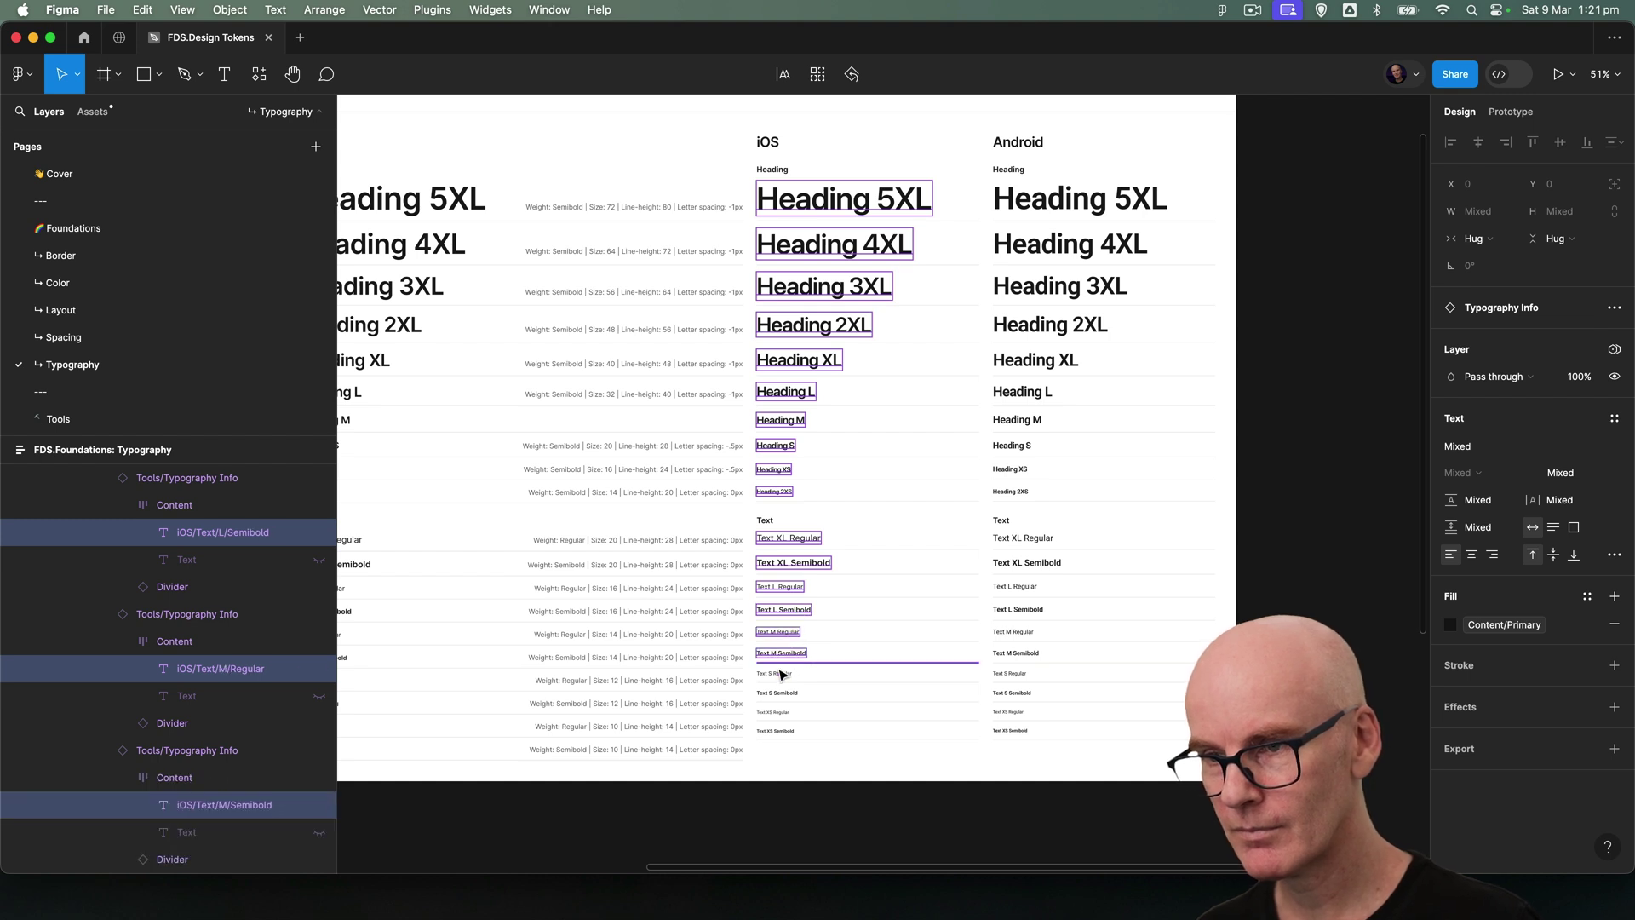
{"action": "left_click", "coordinate": [775, 674], "text": "shift"}
{"action": "left_click", "coordinate": [778, 693], "text": "shift"}
{"action": "left_click", "coordinate": [779, 714], "text": "shift"}
{"action": "left_click", "coordinate": [775, 729], "text": "shift"}
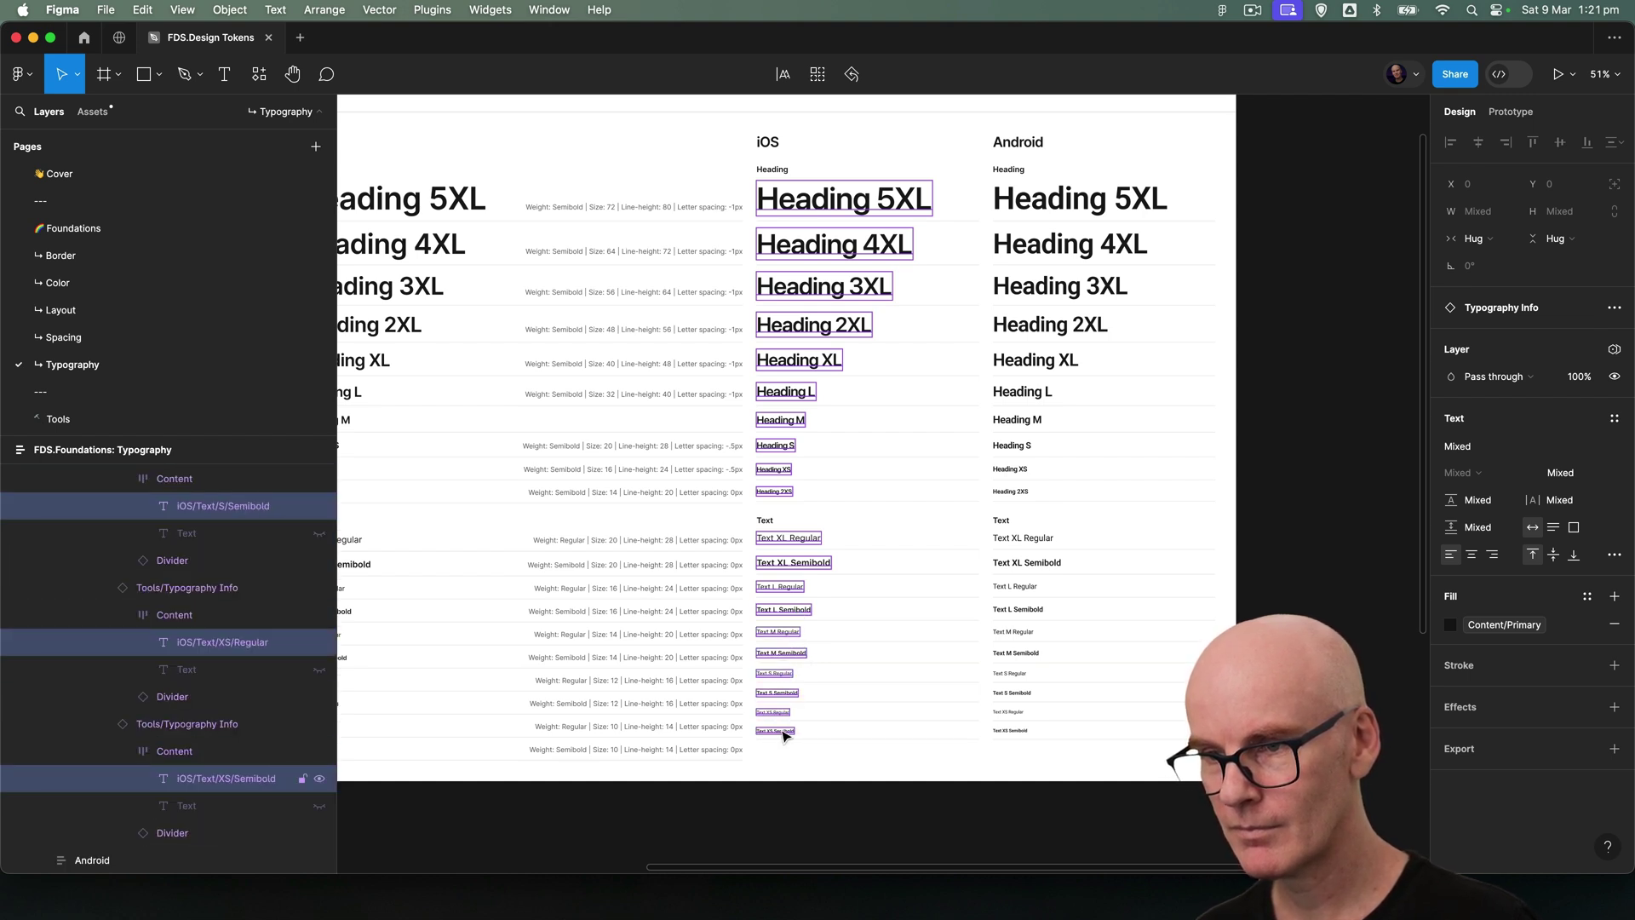
- Generate text styles from the selected iOS rows with Styler, then deselect
{"action": "left_click", "coordinate": [259, 75]}
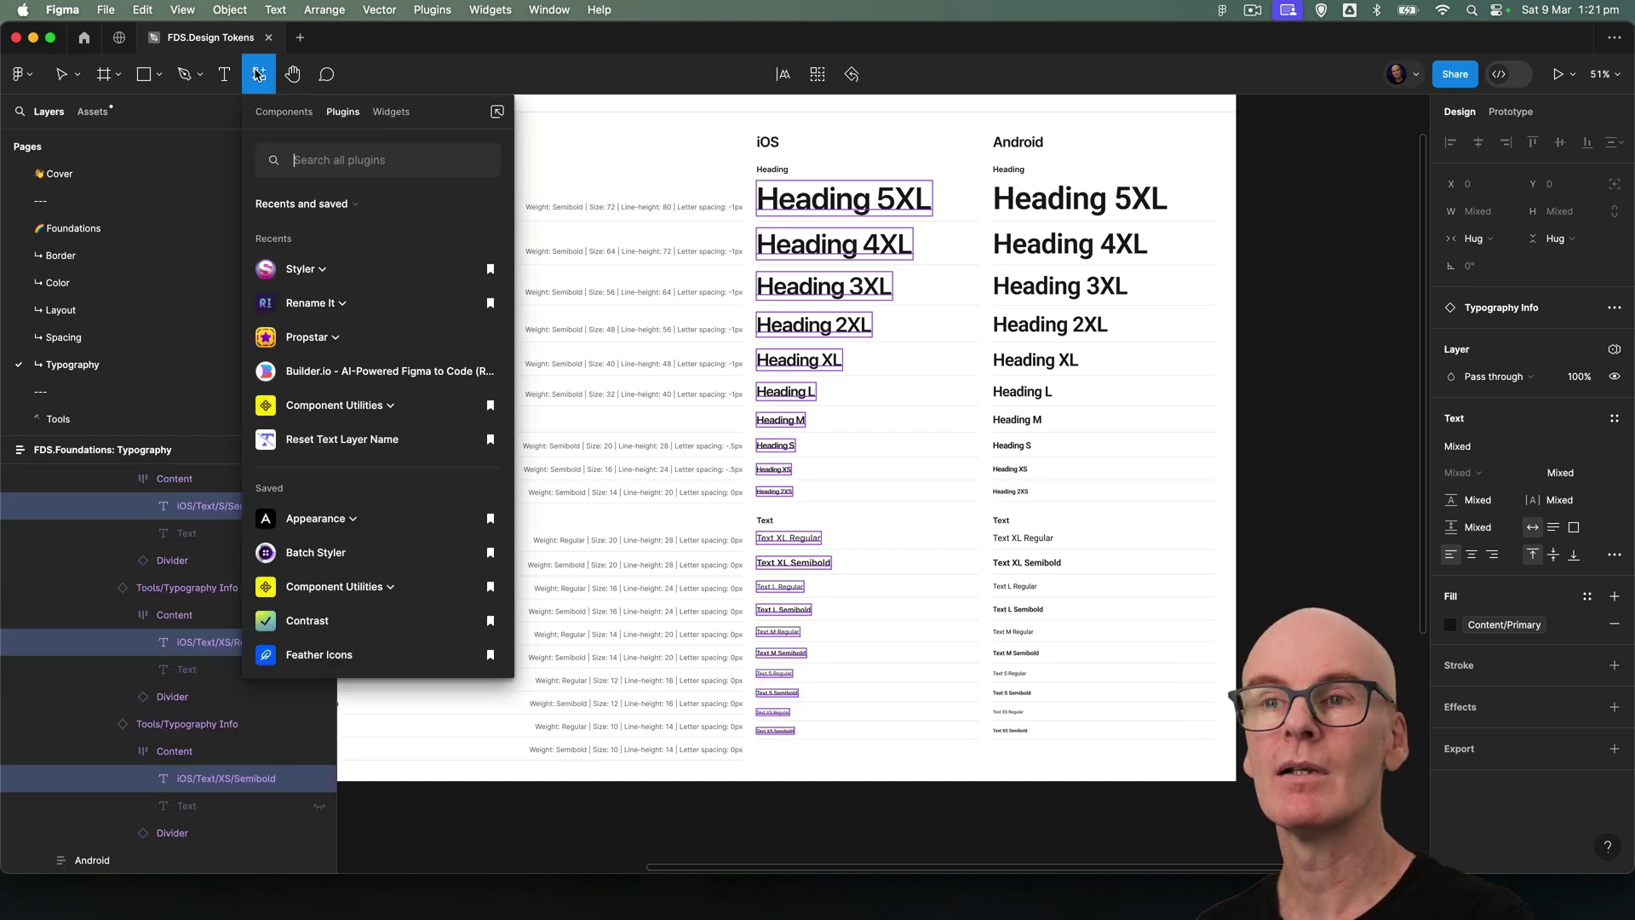
{"action": "left_click", "coordinate": [309, 269]}
{"action": "left_click", "coordinate": [337, 342]}
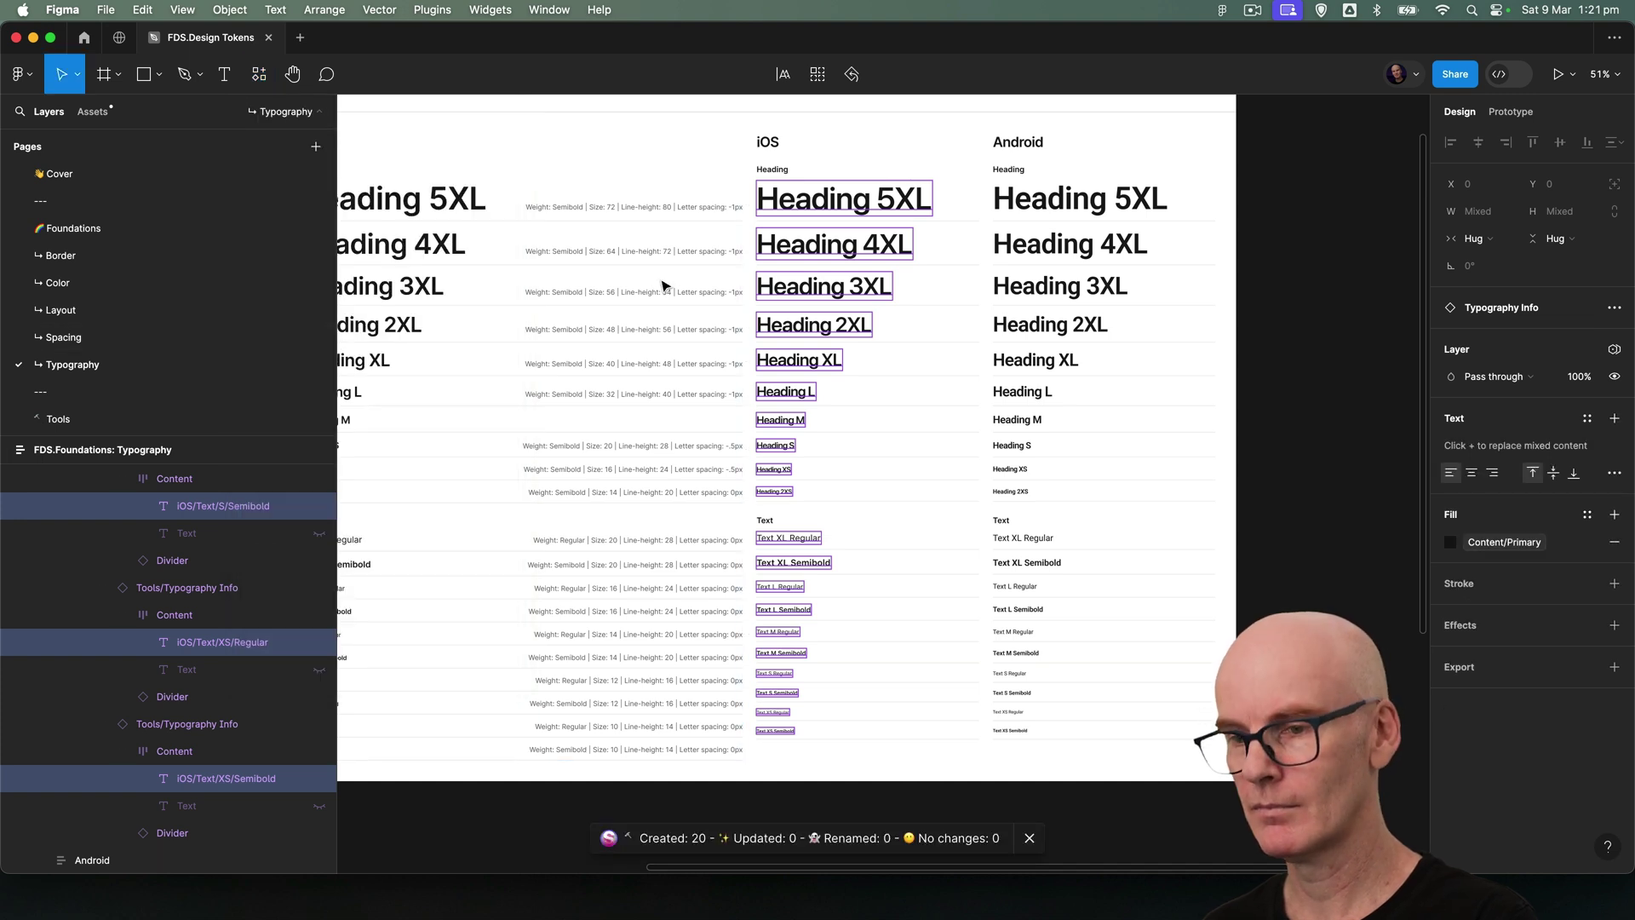
{"action": "left_click", "coordinate": [1349, 289]}
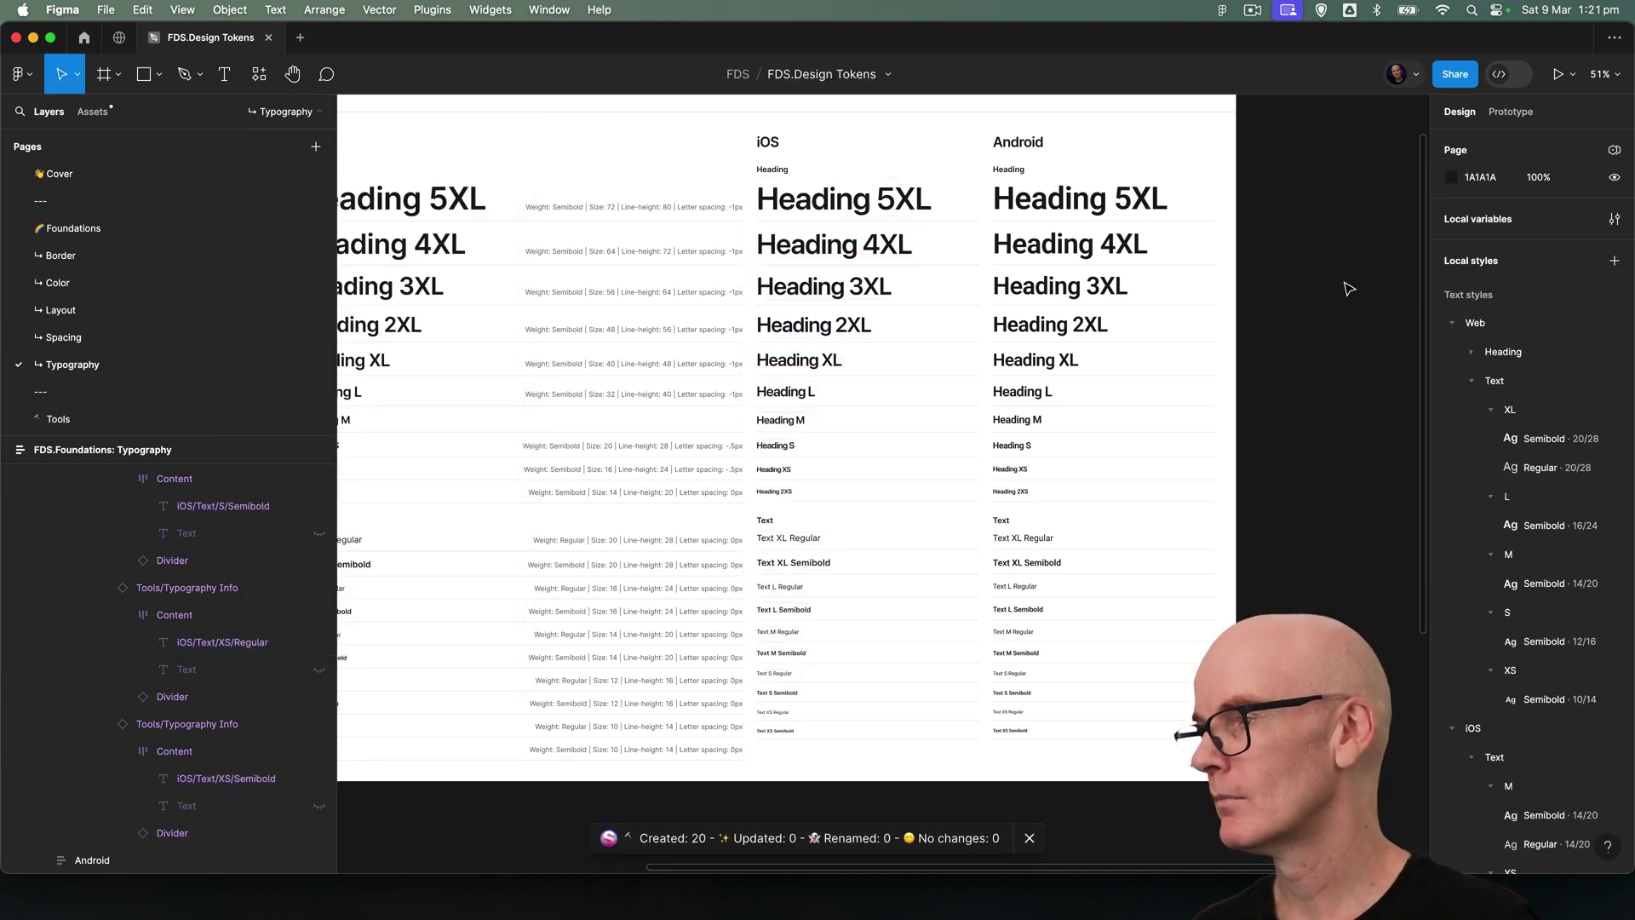
- Move the iOS Heading style group above iOS Text in Local styles
{"action": "left_click", "coordinate": [1462, 327]}
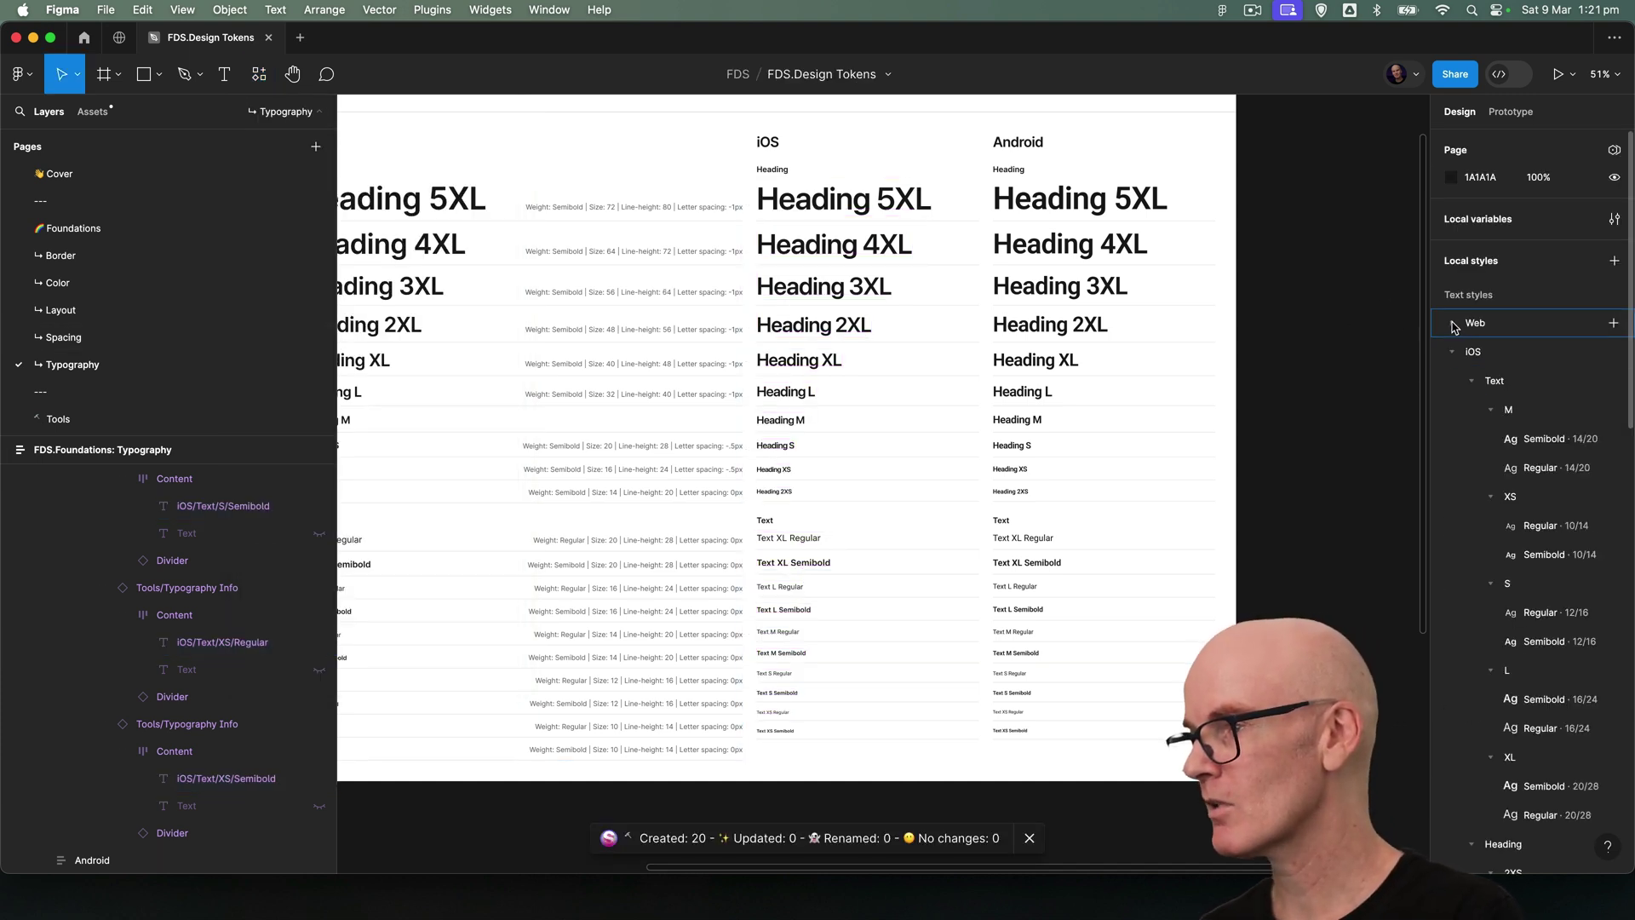
{"action": "left_click", "coordinate": [1472, 380]}
{"action": "left_click", "coordinate": [1472, 411]}
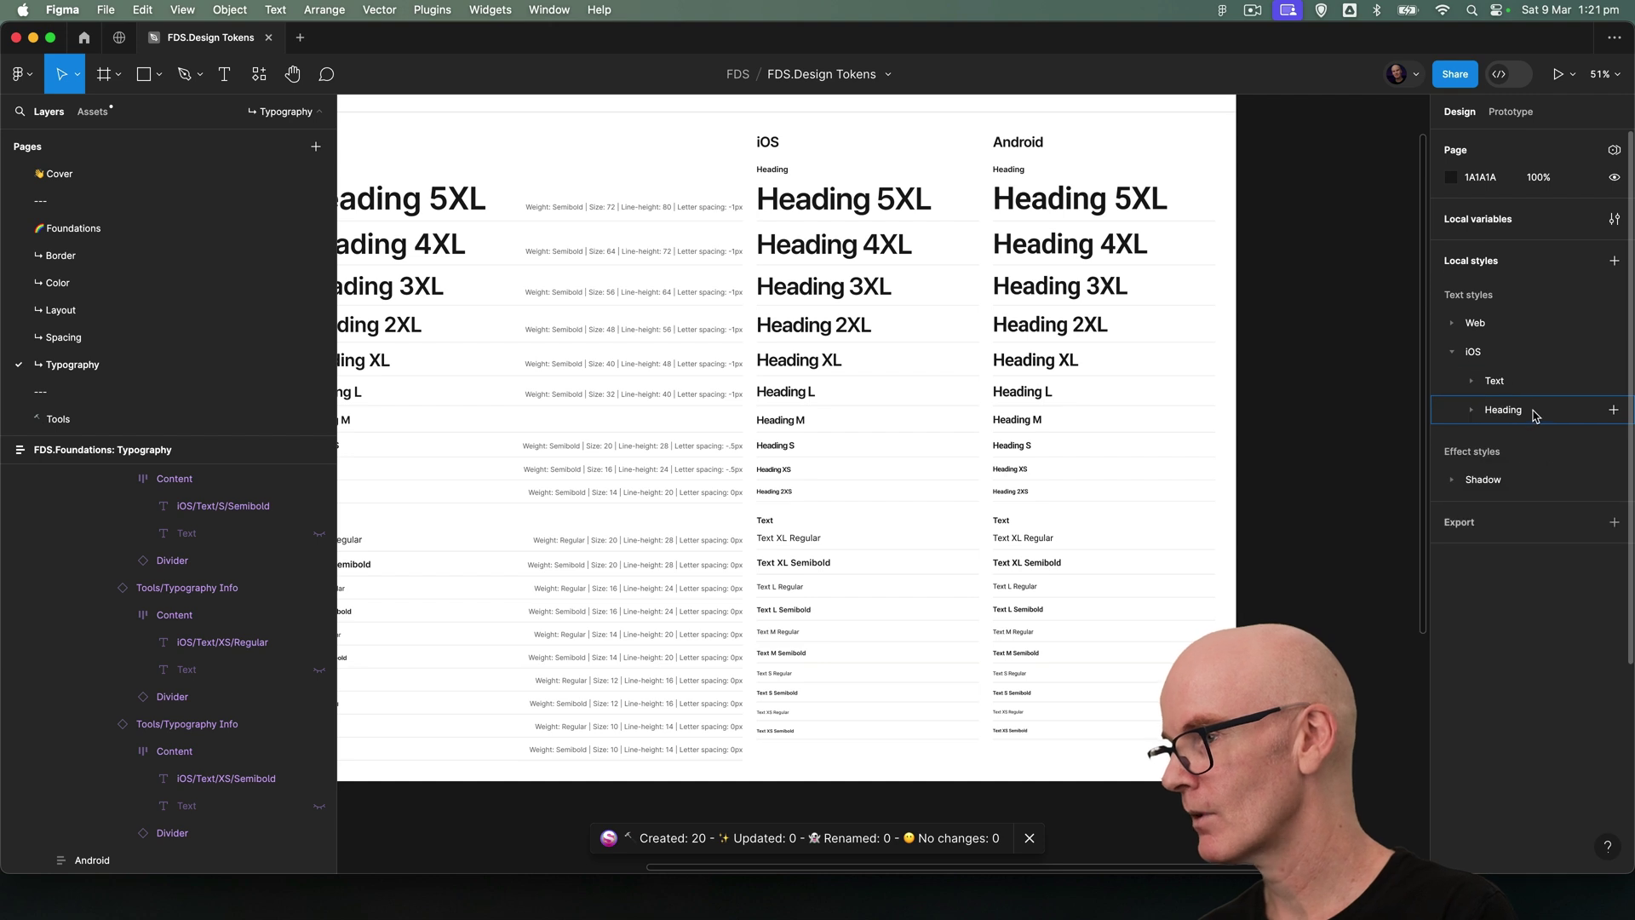
{"action": "left_click_drag", "start_coordinate": [1496, 375], "coordinate": [1496, 375]}
{"action": "left_click", "coordinate": [1475, 382]}
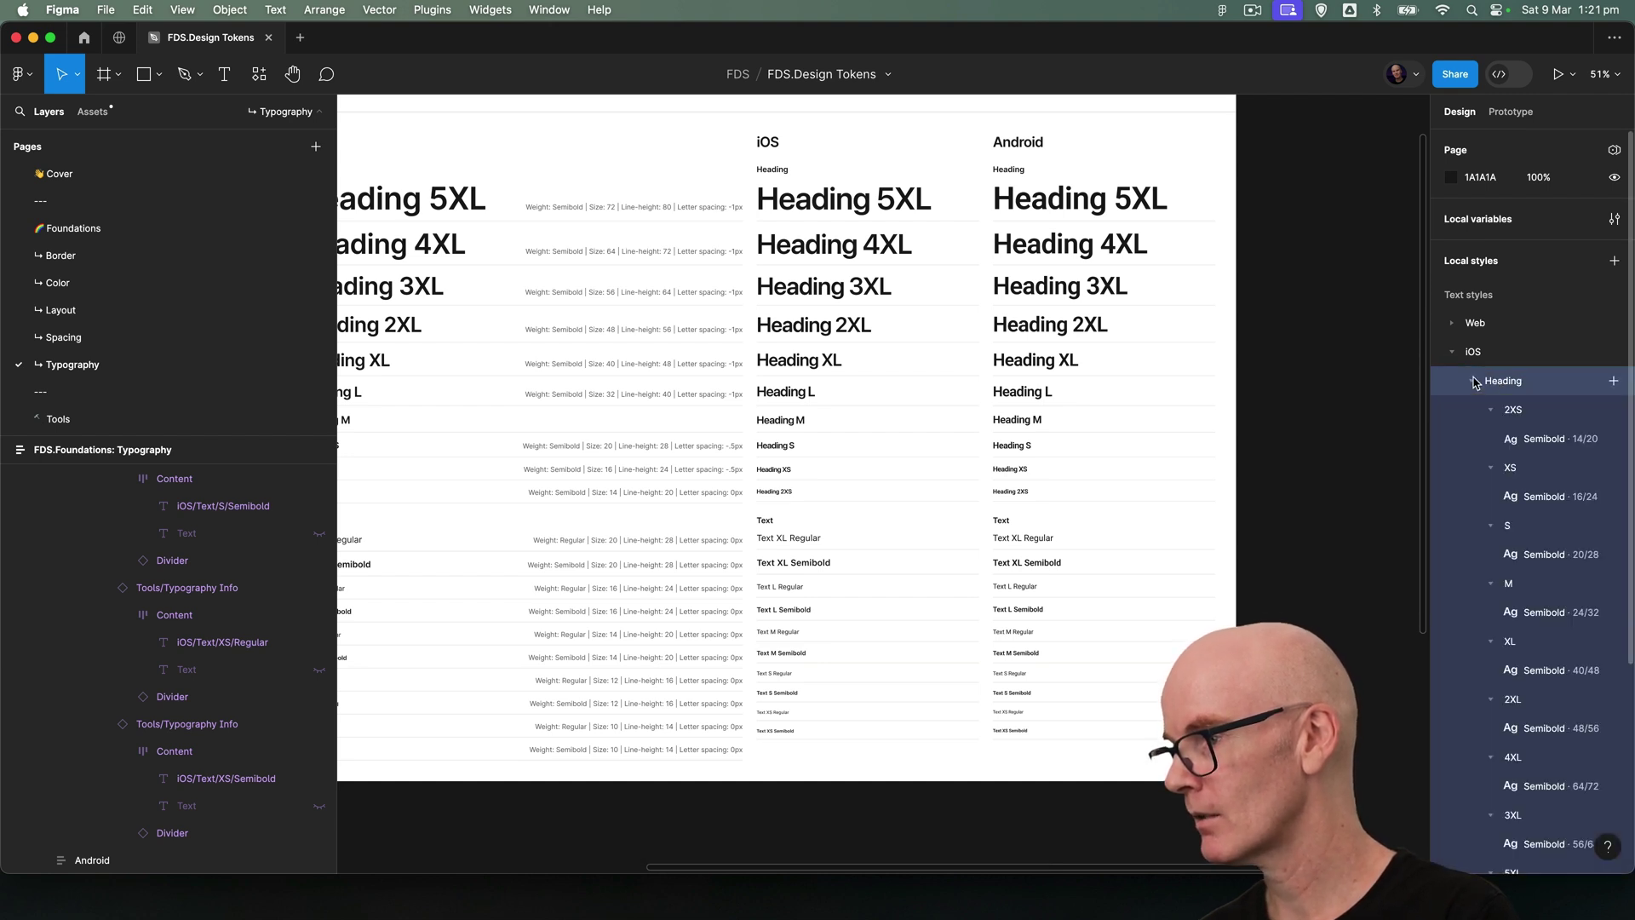
{"action": "left_click", "coordinate": [1475, 382]}
{"action": "left_click", "coordinate": [1473, 410]}
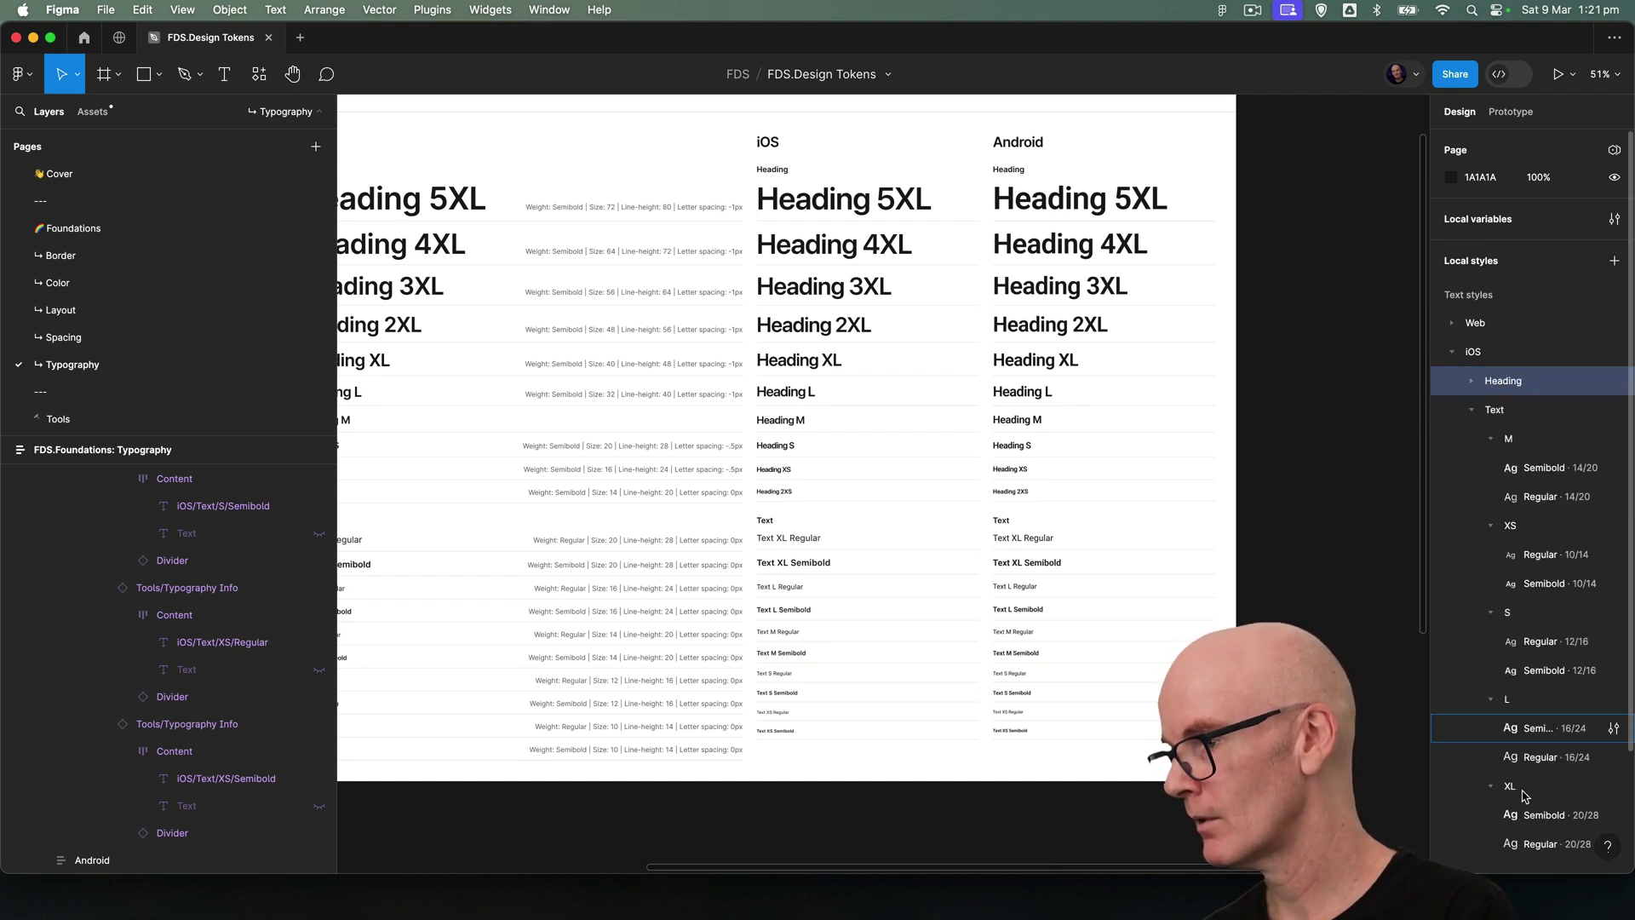
{"action": "scroll", "coordinate": [1545, 524], "scroll_direction": "down", "scroll_amount": 2}
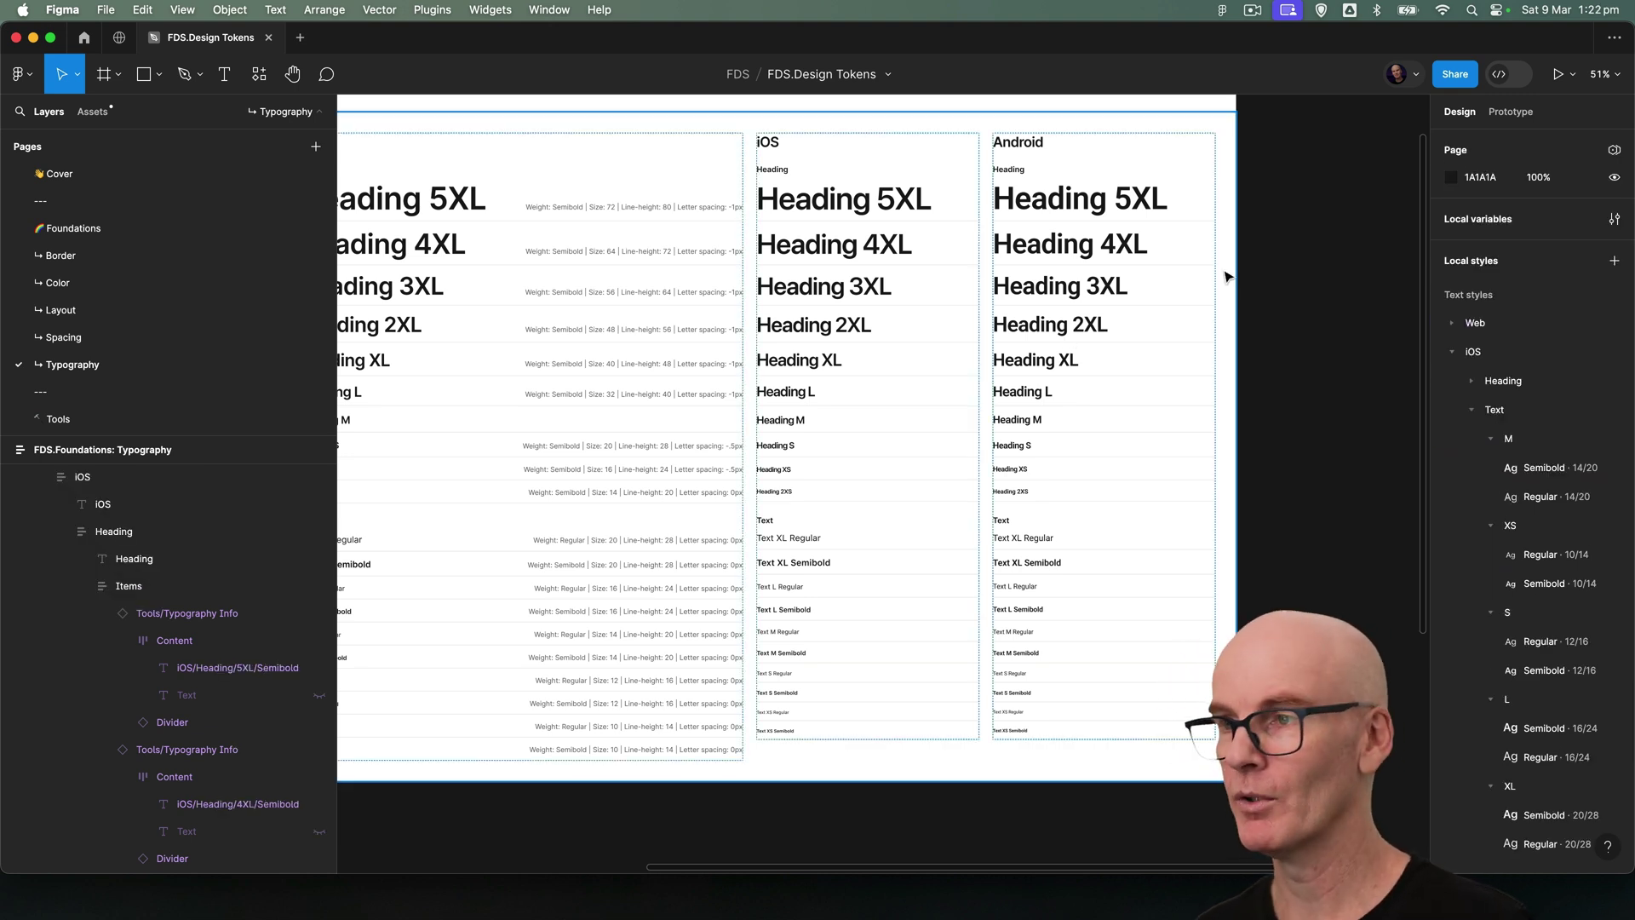
- Select all 20 Android rows, from Heading 5XL down to Text XS Semibold
{"action": "left_click", "coordinate": [1026, 194]}
{"action": "left_click", "coordinate": [1060, 247], "text": "shift"}
{"action": "left_click", "coordinate": [1054, 288], "text": "shift"}
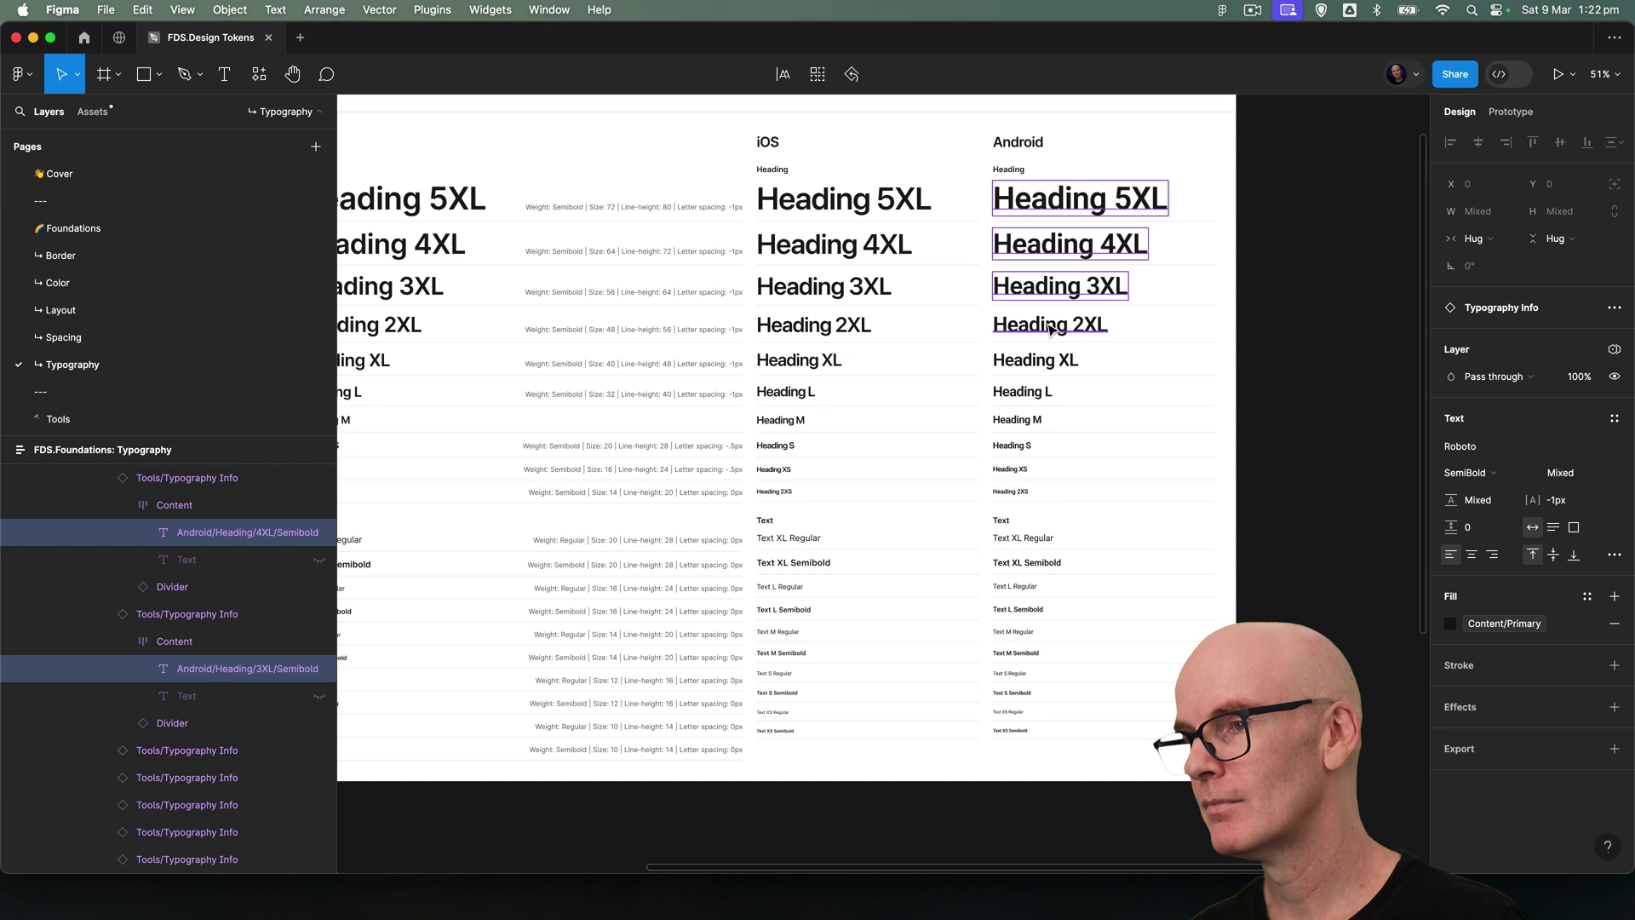
{"action": "left_click", "coordinate": [1053, 325], "text": "shift"}
{"action": "left_click", "coordinate": [1043, 361], "text": "shift"}
{"action": "left_click", "coordinate": [1024, 392], "text": "shift"}
{"action": "left_click", "coordinate": [1027, 422], "text": "shift"}
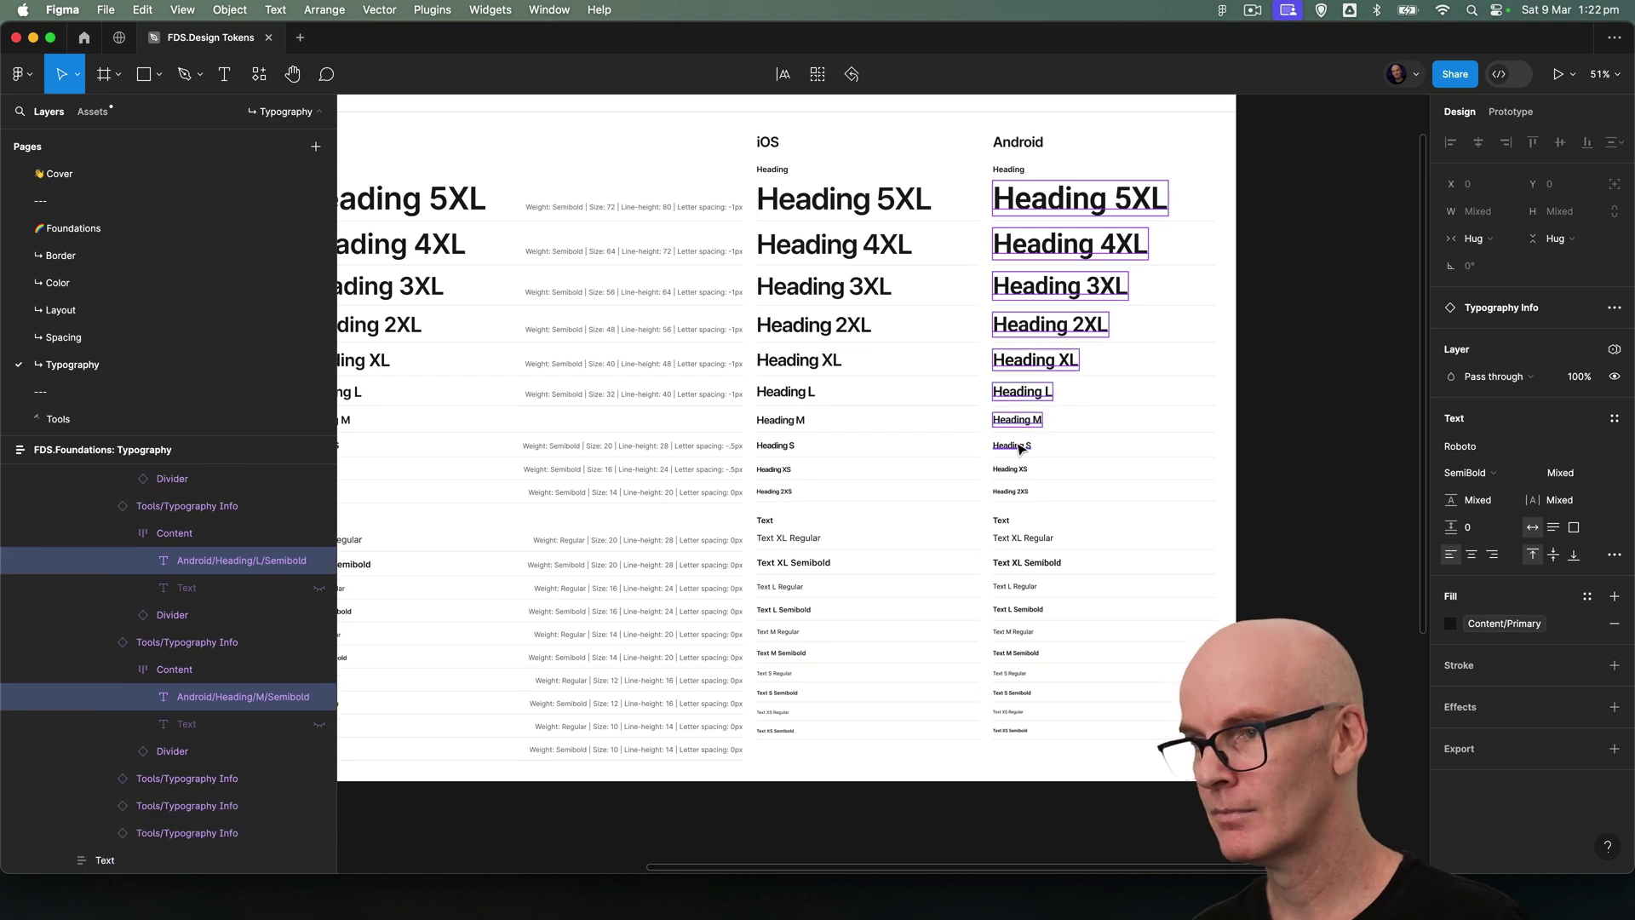
{"action": "left_click", "coordinate": [1012, 446], "text": "shift"}
{"action": "left_click", "coordinate": [1011, 469], "text": "shift"}
{"action": "left_click", "coordinate": [1011, 492], "text": "shift"}
{"action": "left_click", "coordinate": [1026, 538], "text": "shift"}
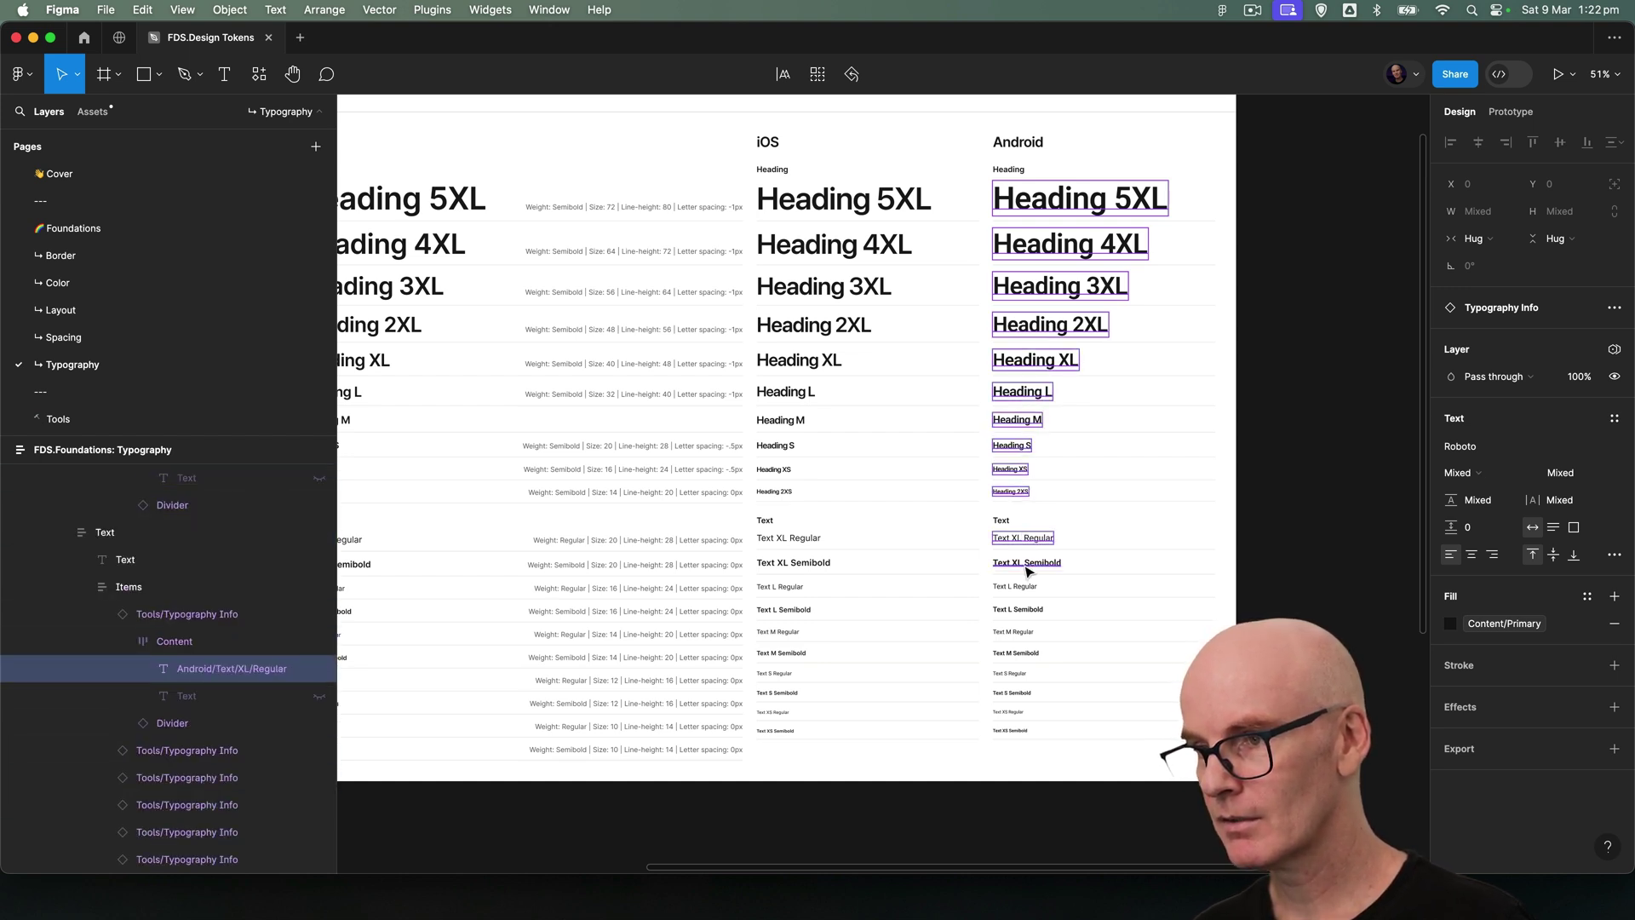
{"action": "left_click", "coordinate": [1028, 564], "text": "shift"}
{"action": "left_click", "coordinate": [1025, 587], "text": "shift"}
{"action": "left_click", "coordinate": [1025, 610], "text": "shift"}
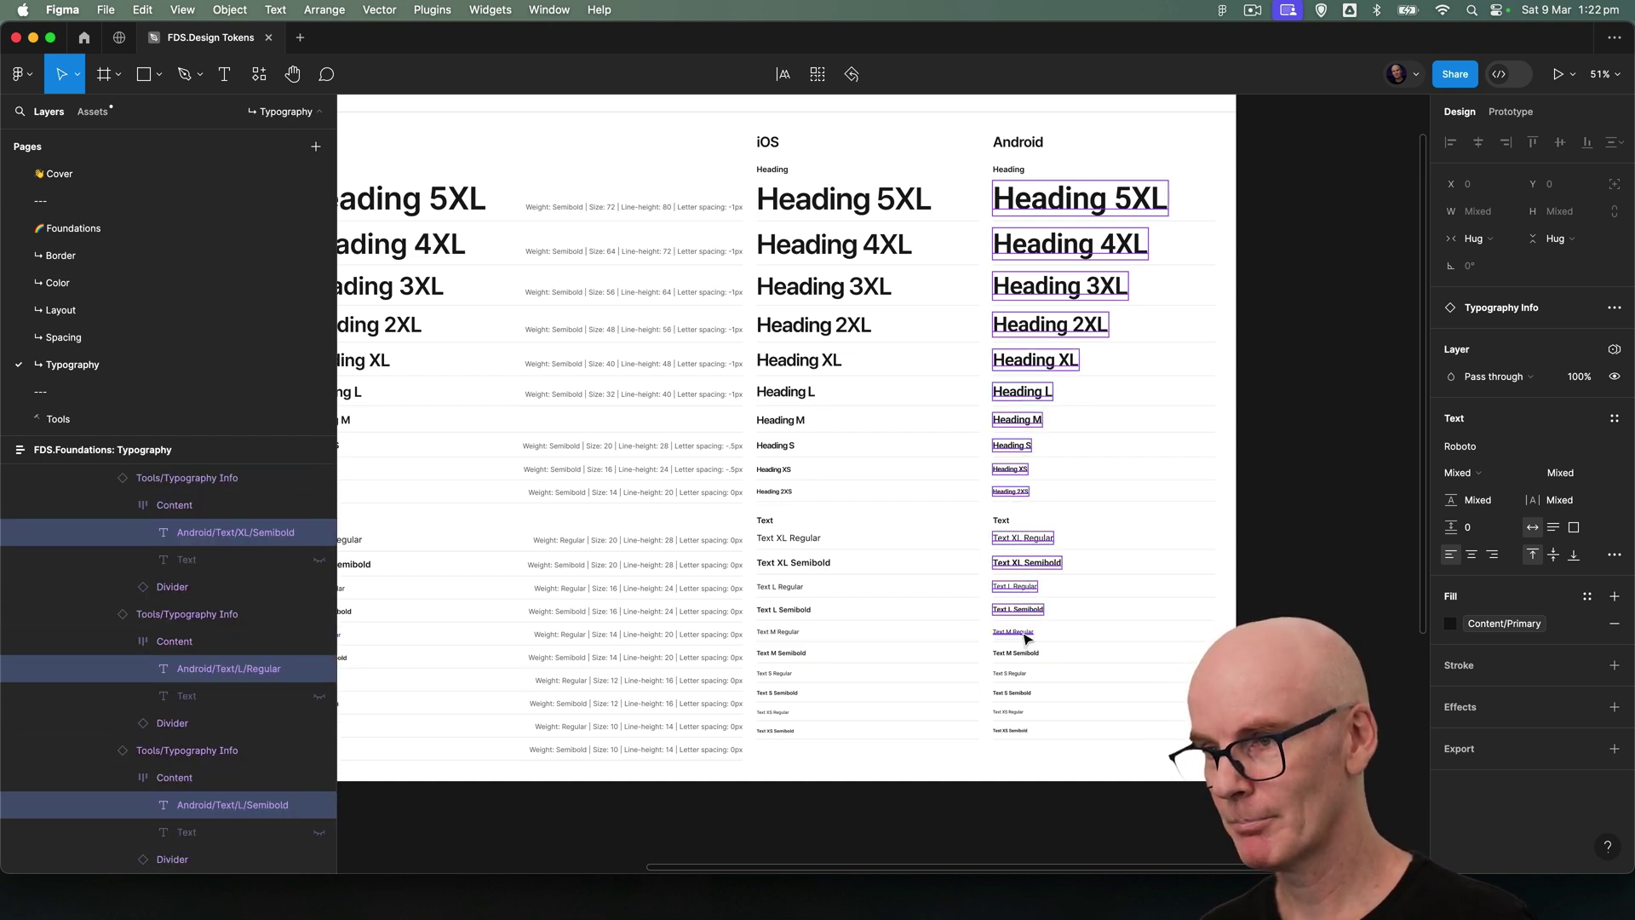
{"action": "left_click", "coordinate": [1025, 632], "text": "shift"}
{"action": "left_click", "coordinate": [1022, 654], "text": "shift"}
{"action": "left_click", "coordinate": [1010, 674], "text": "shift"}
{"action": "left_click", "coordinate": [1011, 693], "text": "shift"}
{"action": "left_click", "coordinate": [1009, 711], "text": "shift"}
{"action": "left_click", "coordinate": [1011, 731], "text": "shift"}
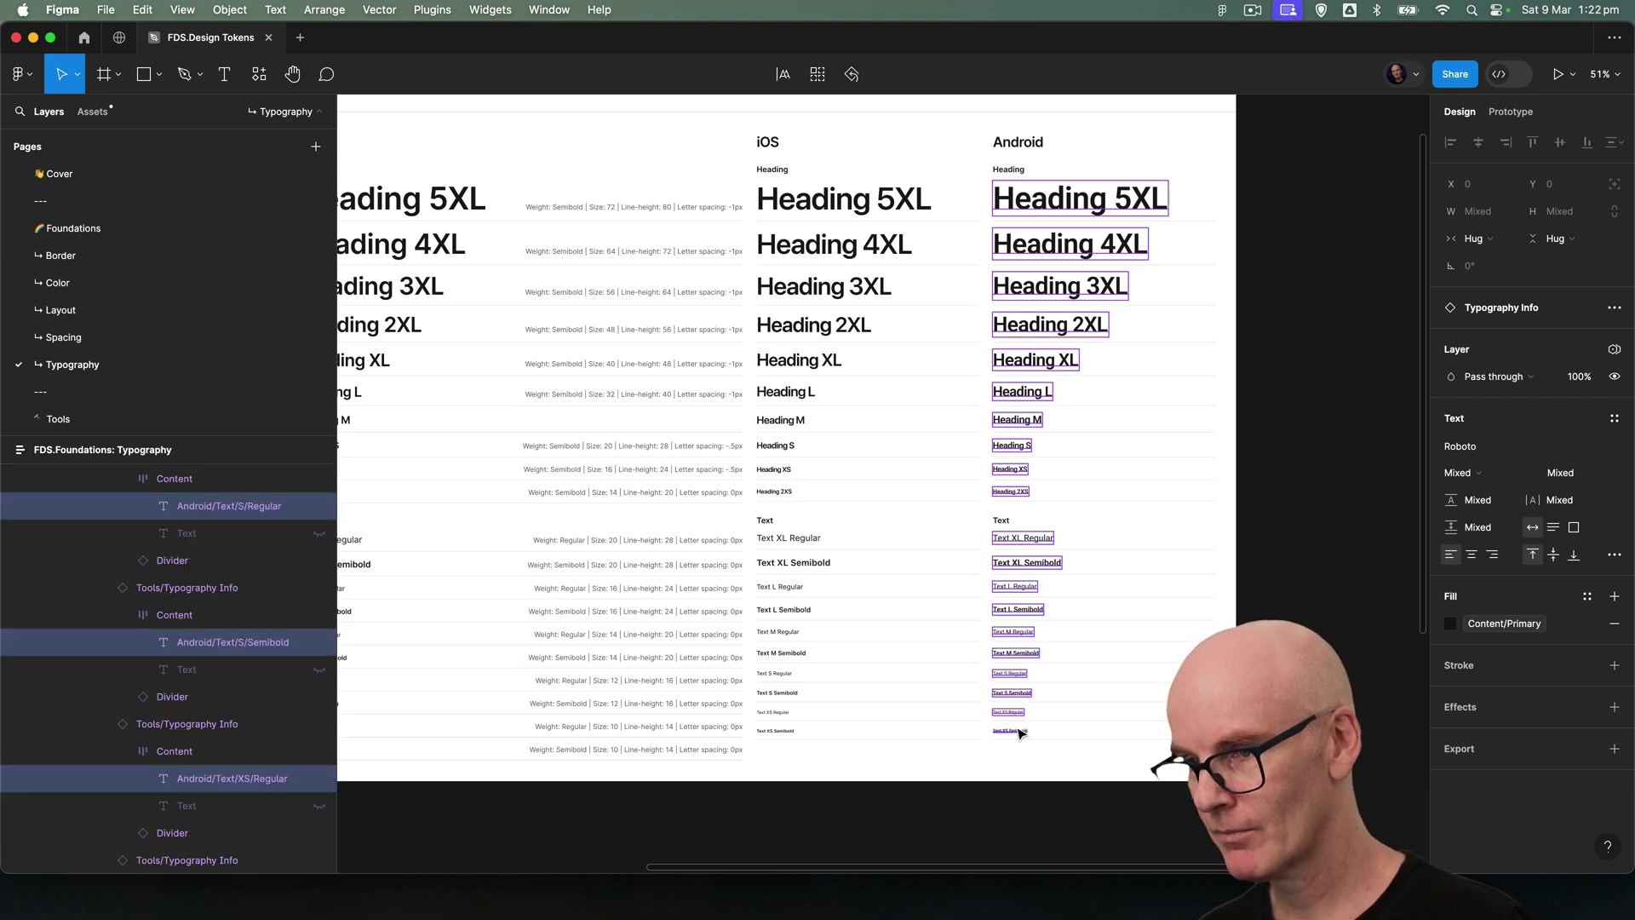
- Generate text styles from the selection with the Styler plugin and review the new Android styles
{"action": "left_click", "coordinate": [259, 74]}
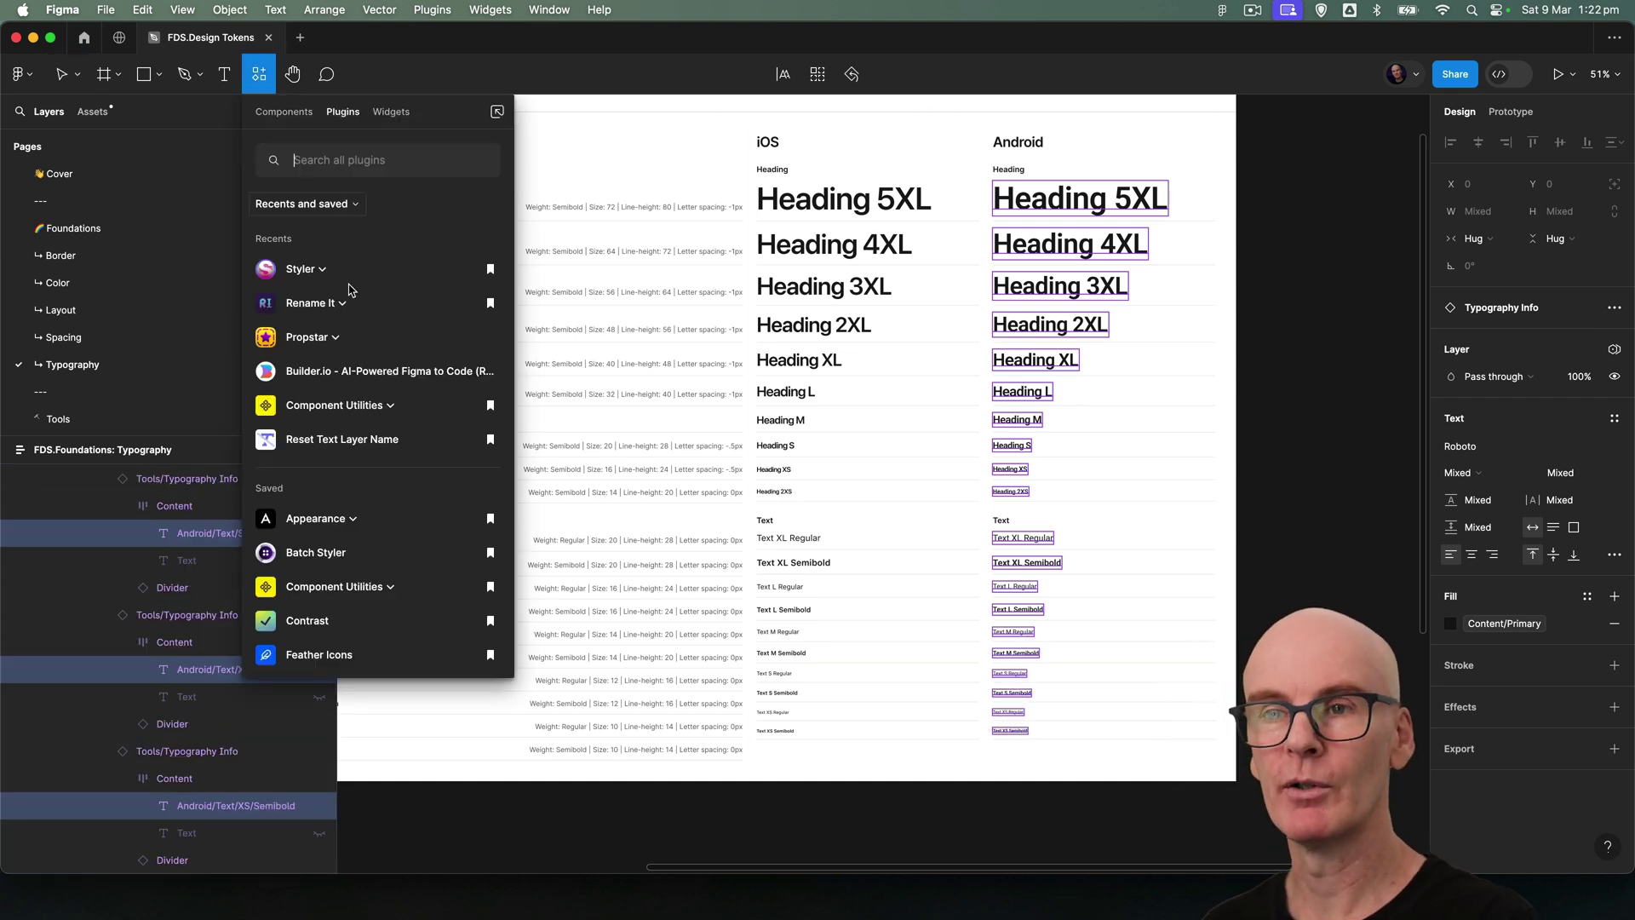
{"action": "left_click", "coordinate": [356, 272]}
{"action": "left_click", "coordinate": [357, 343]}
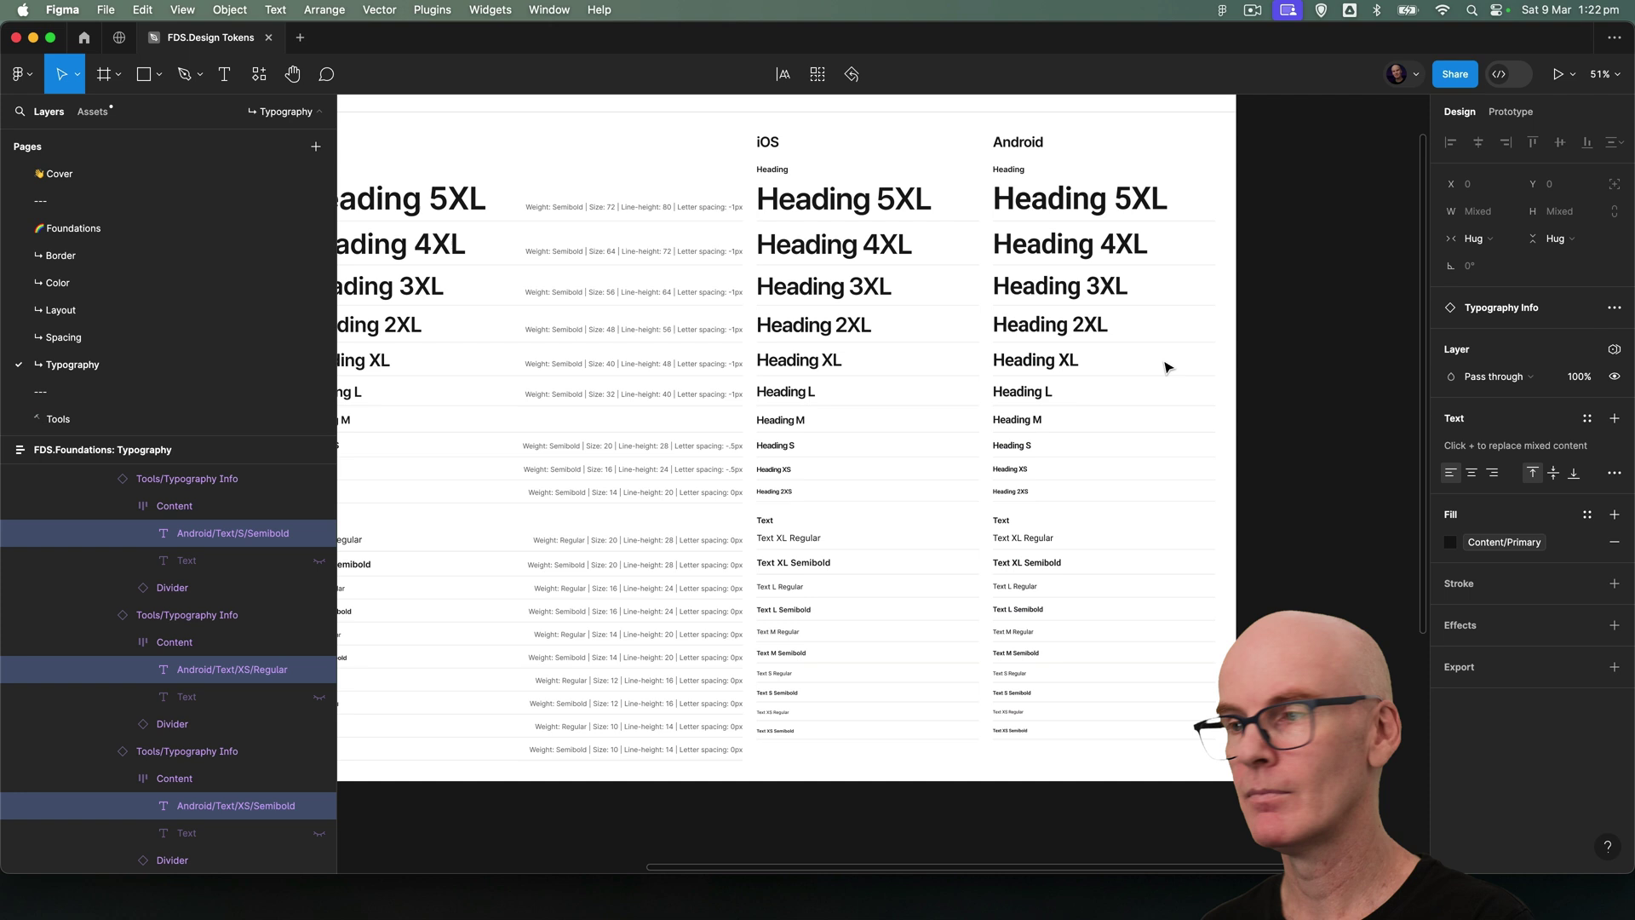
{"action": "left_click", "coordinate": [1281, 337]}
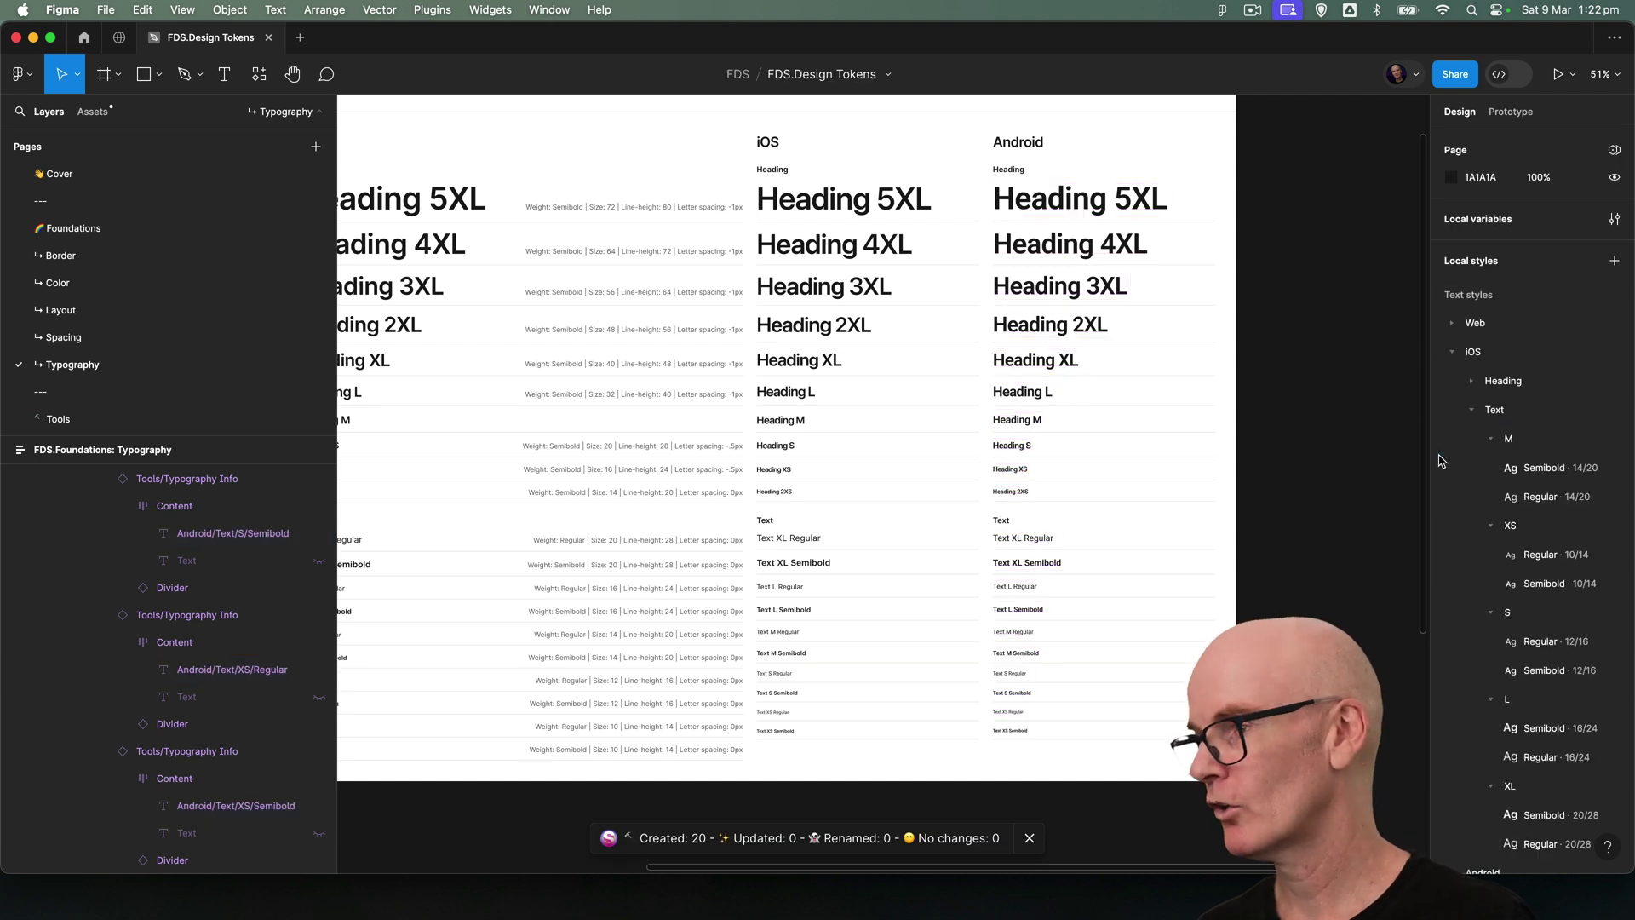
{"action": "left_click", "coordinate": [1454, 352]}
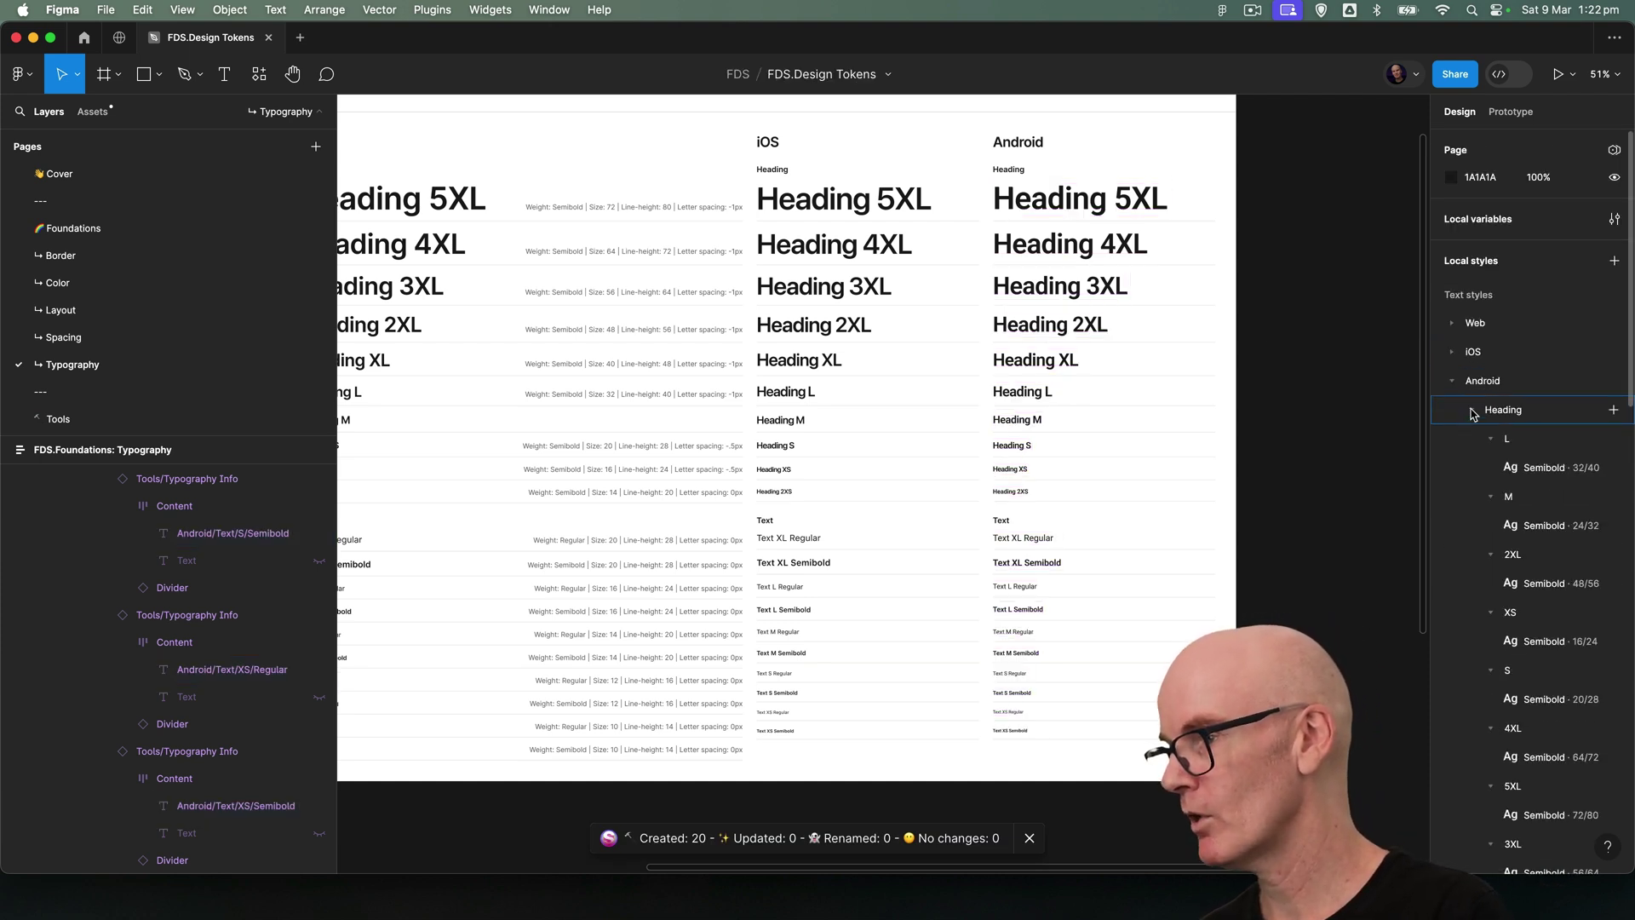
{"action": "scroll", "coordinate": [1504, 450], "scroll_direction": "down", "scroll_amount": 2}
{"action": "scroll", "coordinate": [1504, 449], "scroll_direction": "down", "scroll_amount": 8}
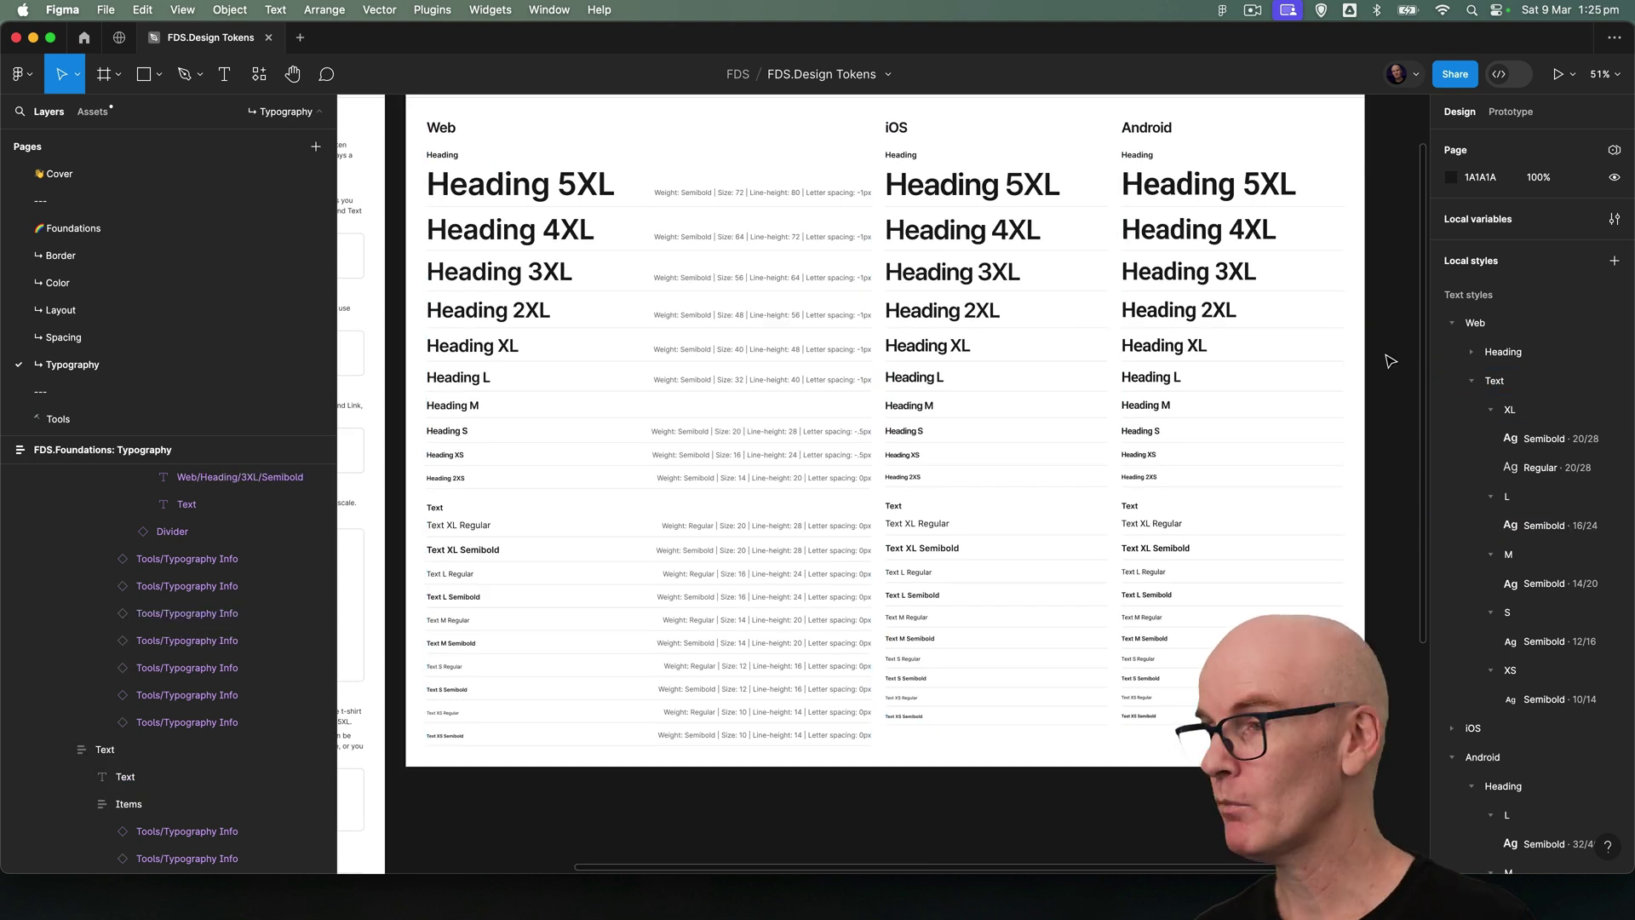
- Create a new Web/Text/L/Regular text style with font size 16 and line height 24
{"action": "left_click", "coordinate": [1616, 261]}
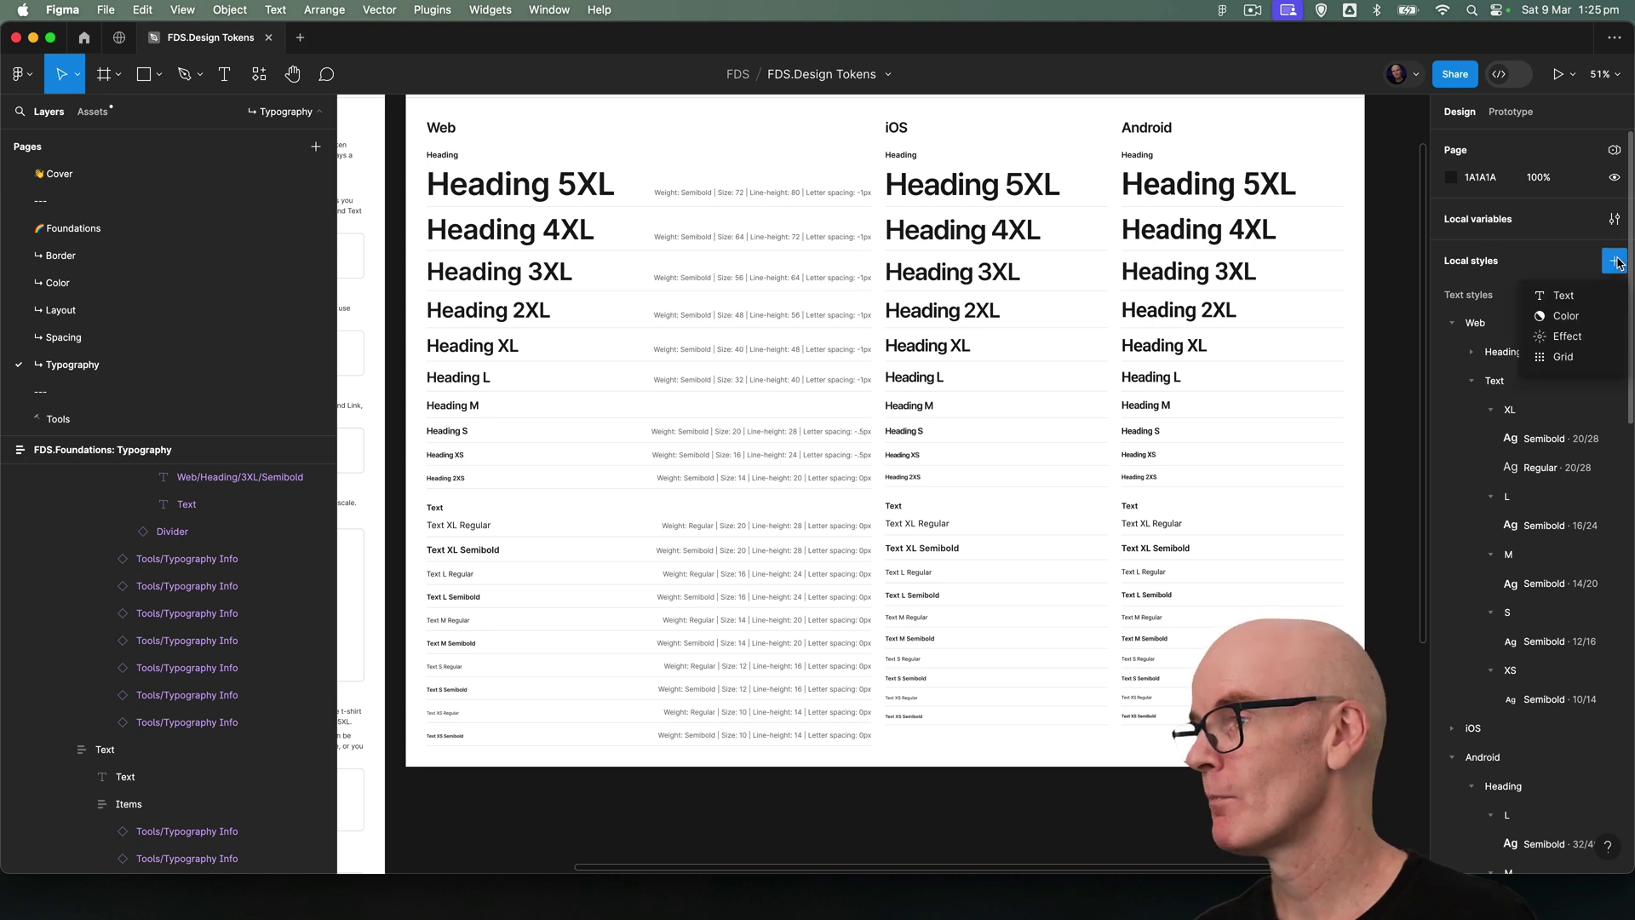
{"action": "left_click", "coordinate": [1565, 296]}
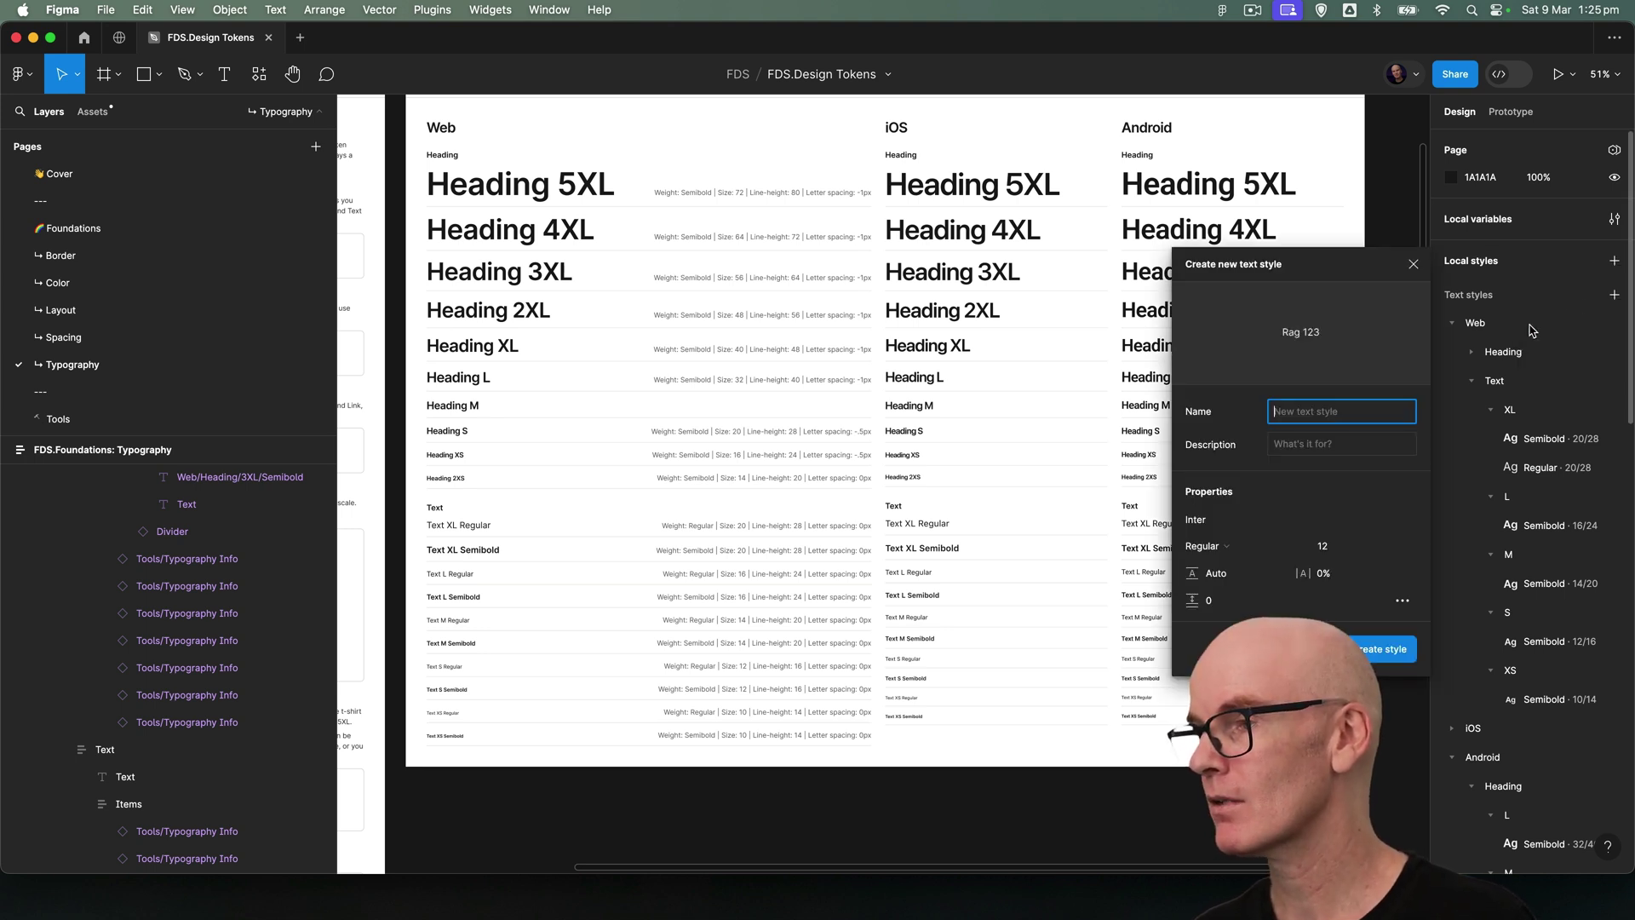
{"action": "type", "text": "Web/Text/L/Regular"}
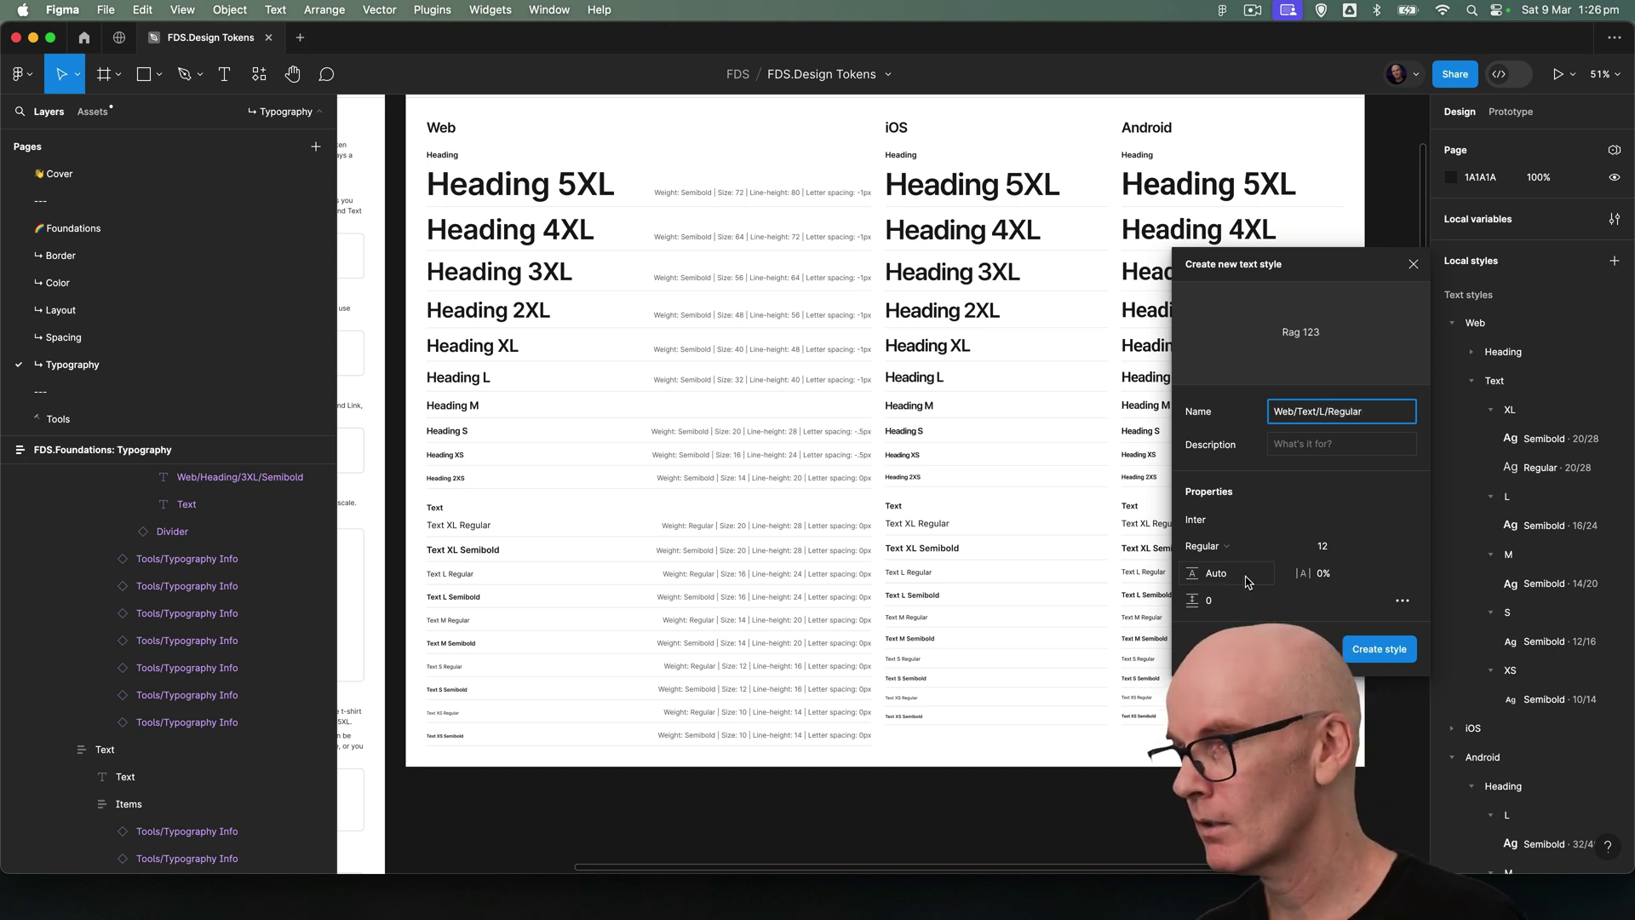
{"action": "left_click", "coordinate": [1335, 554]}
{"action": "type", "text": "1"}
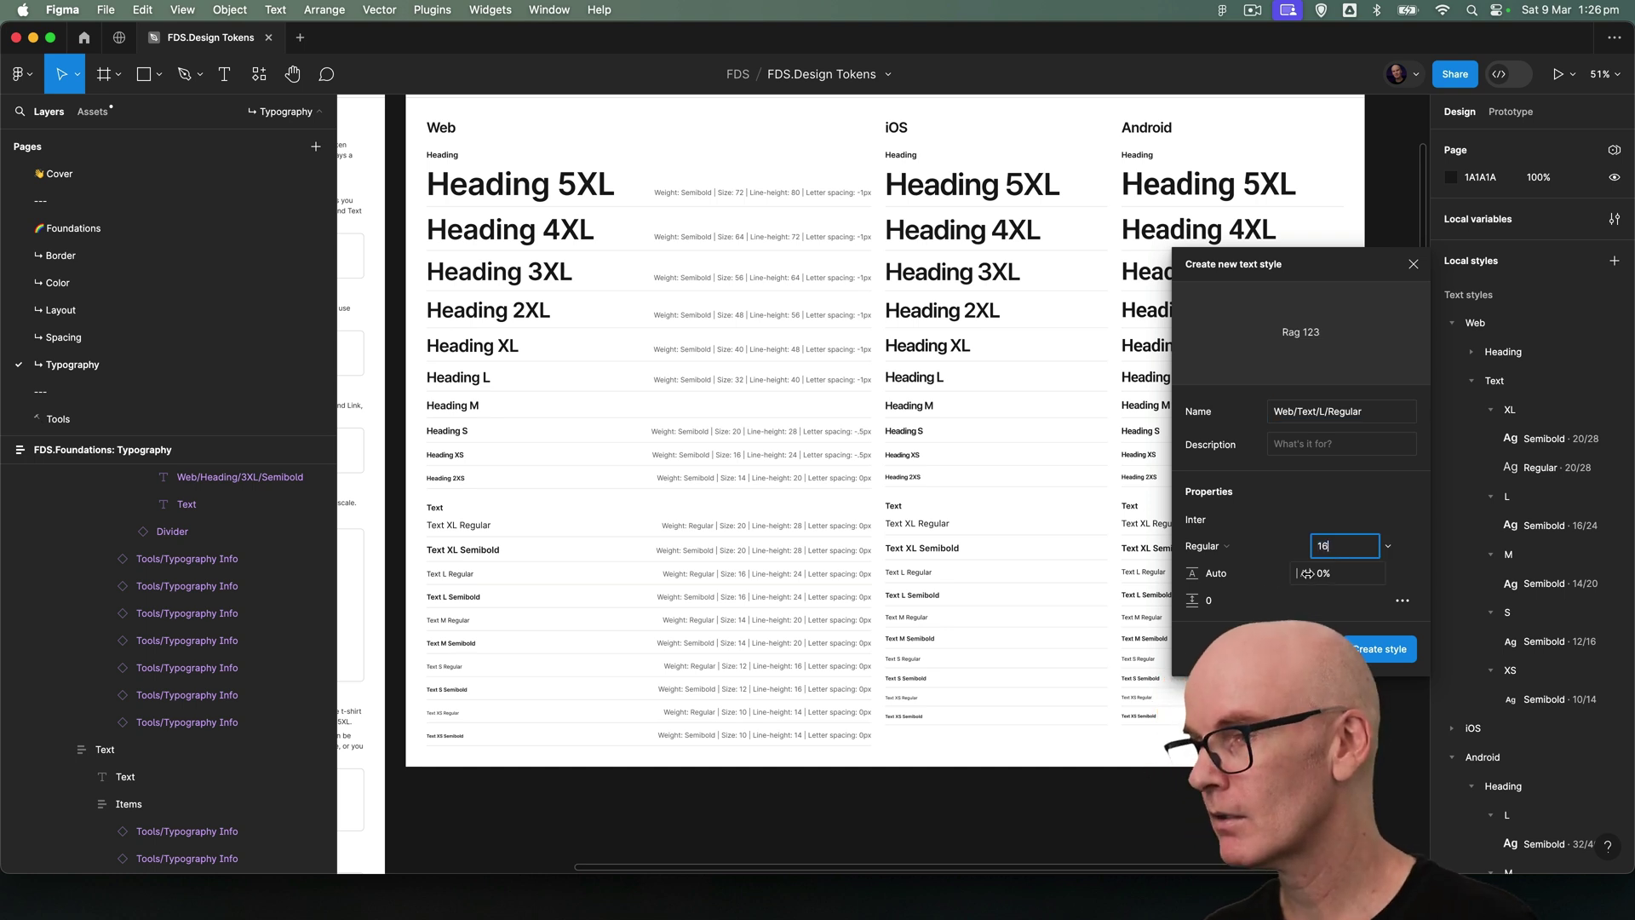
{"action": "left_click", "coordinate": [1245, 576]}
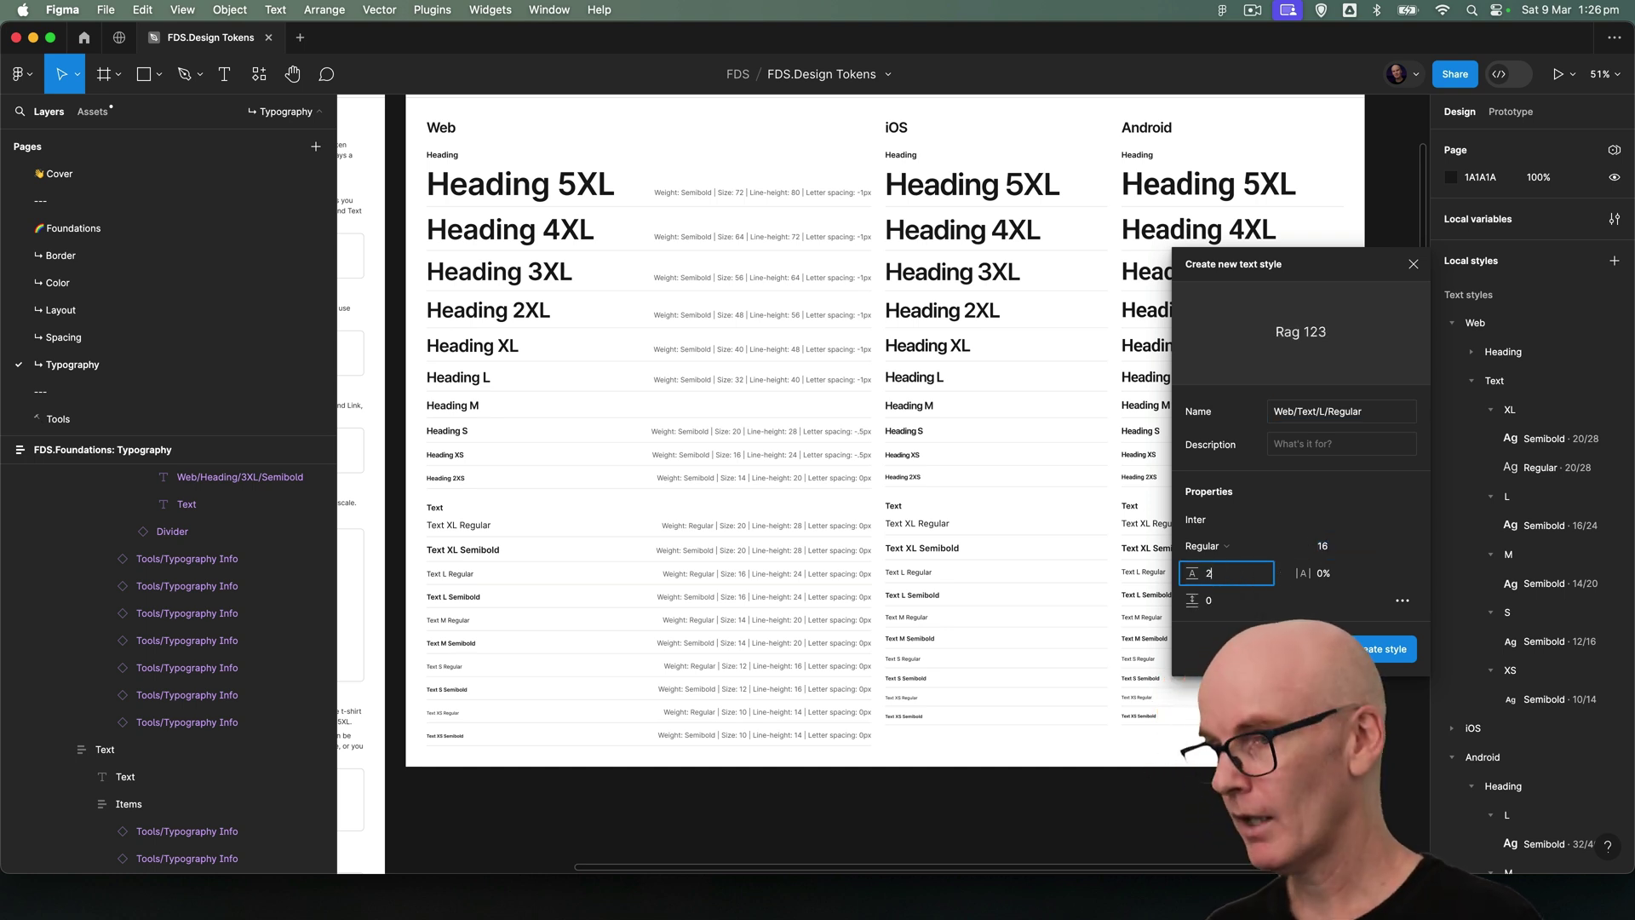
{"action": "key", "text": "Return"}
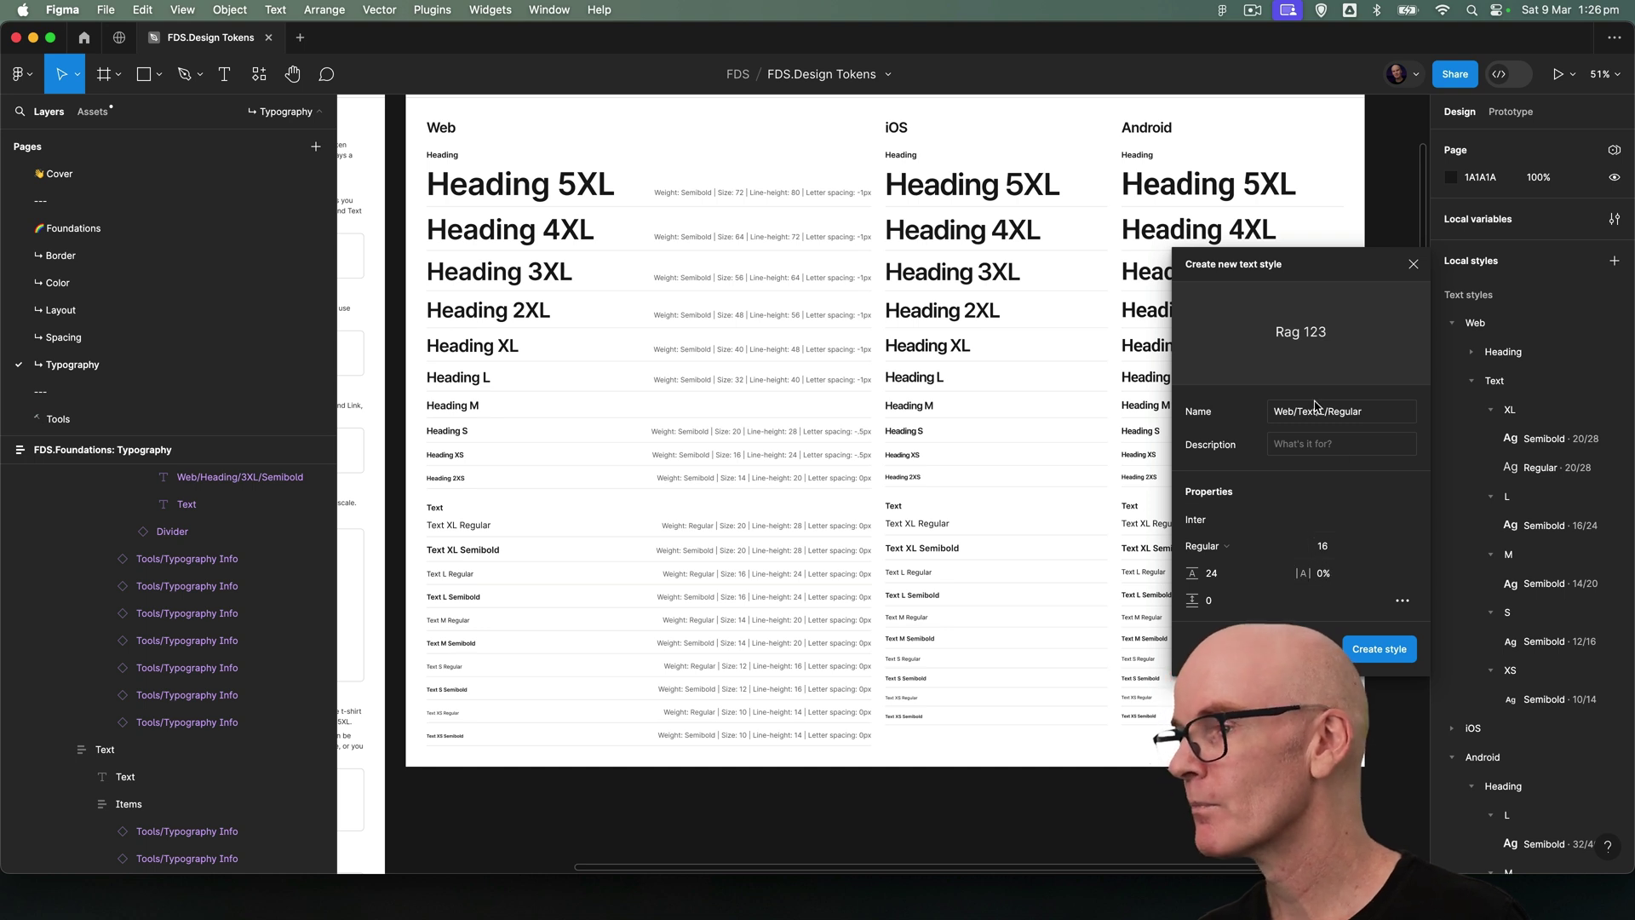
{"action": "left_click", "coordinate": [1396, 665]}
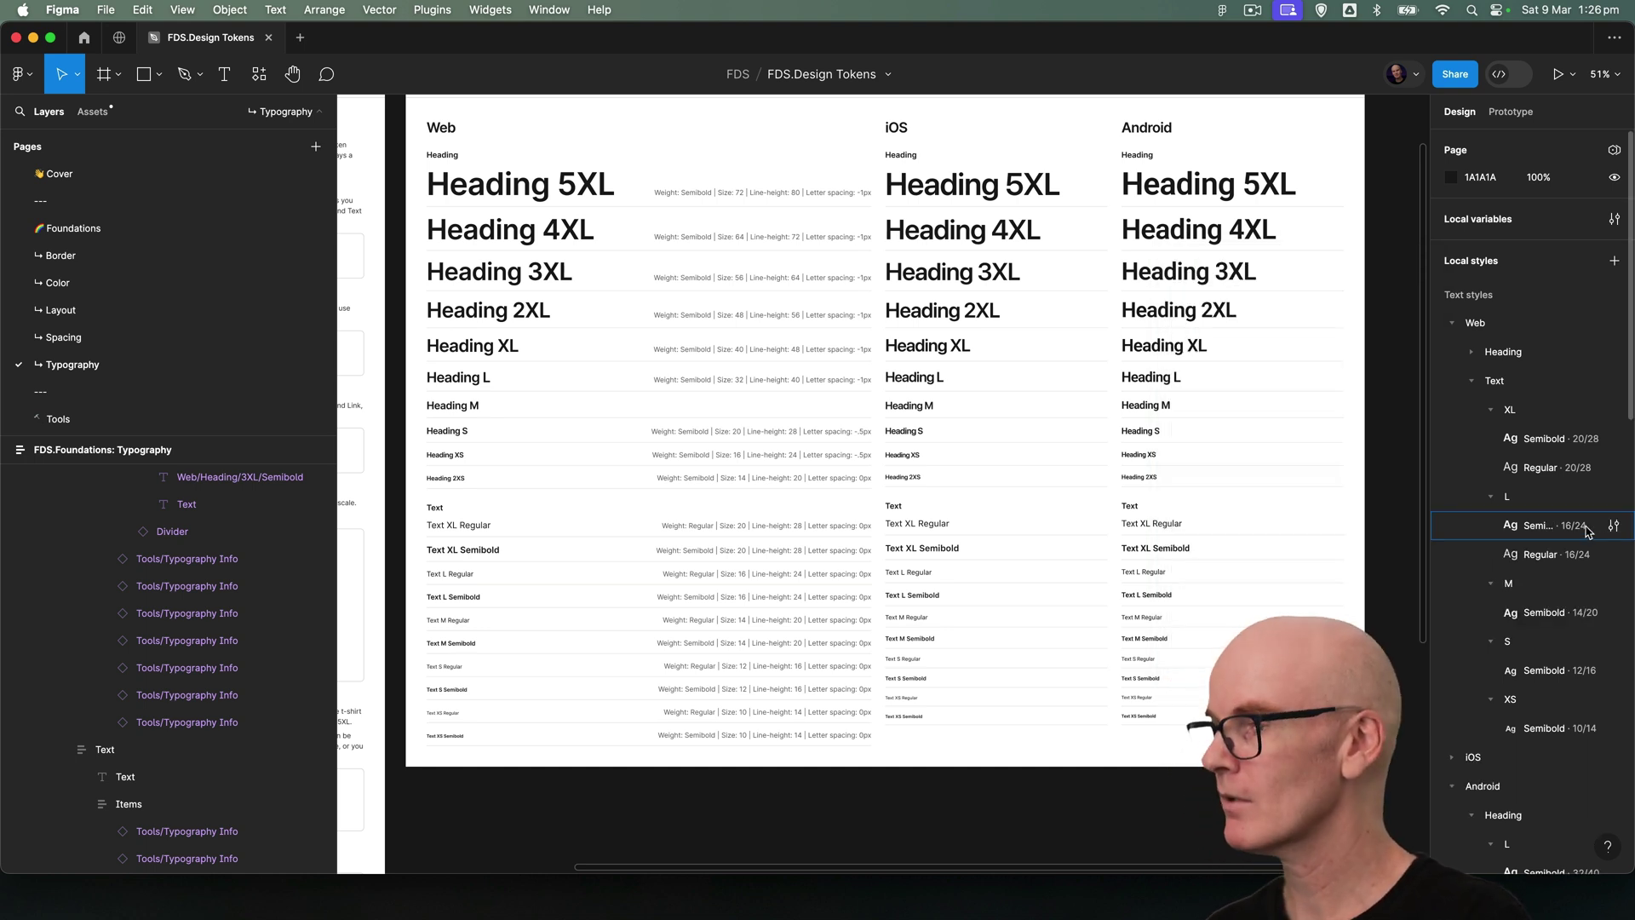
- Start a new text style named Web/Text/M/Regular with font size 14 and line height 20
{"action": "left_click", "coordinate": [1613, 260]}
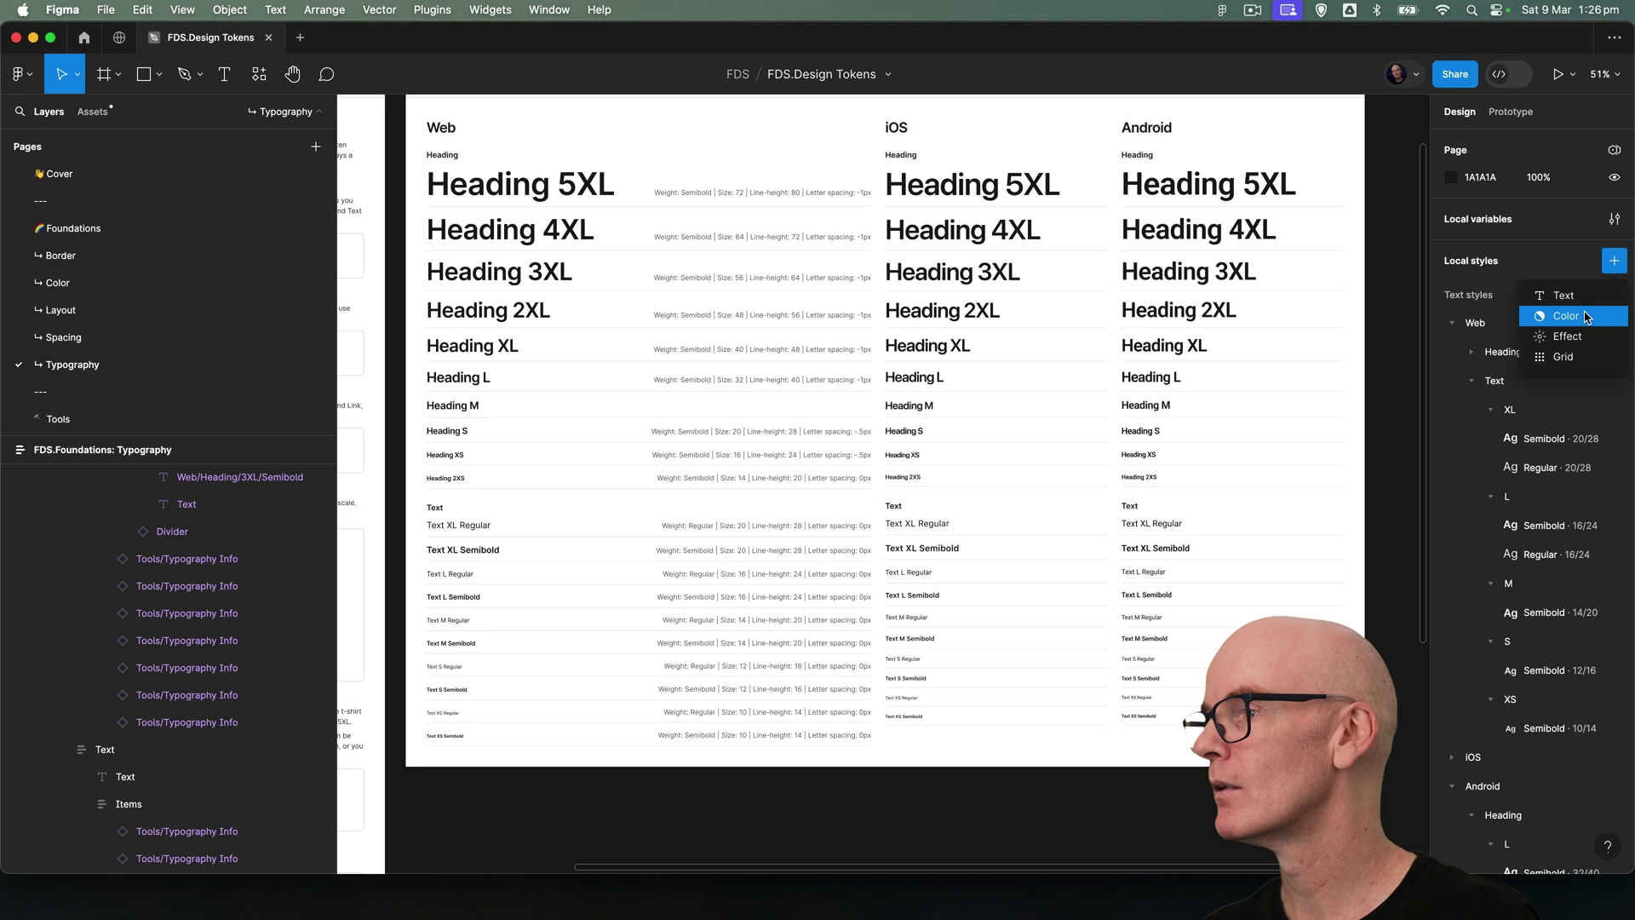
{"action": "left_click", "coordinate": [1563, 296]}
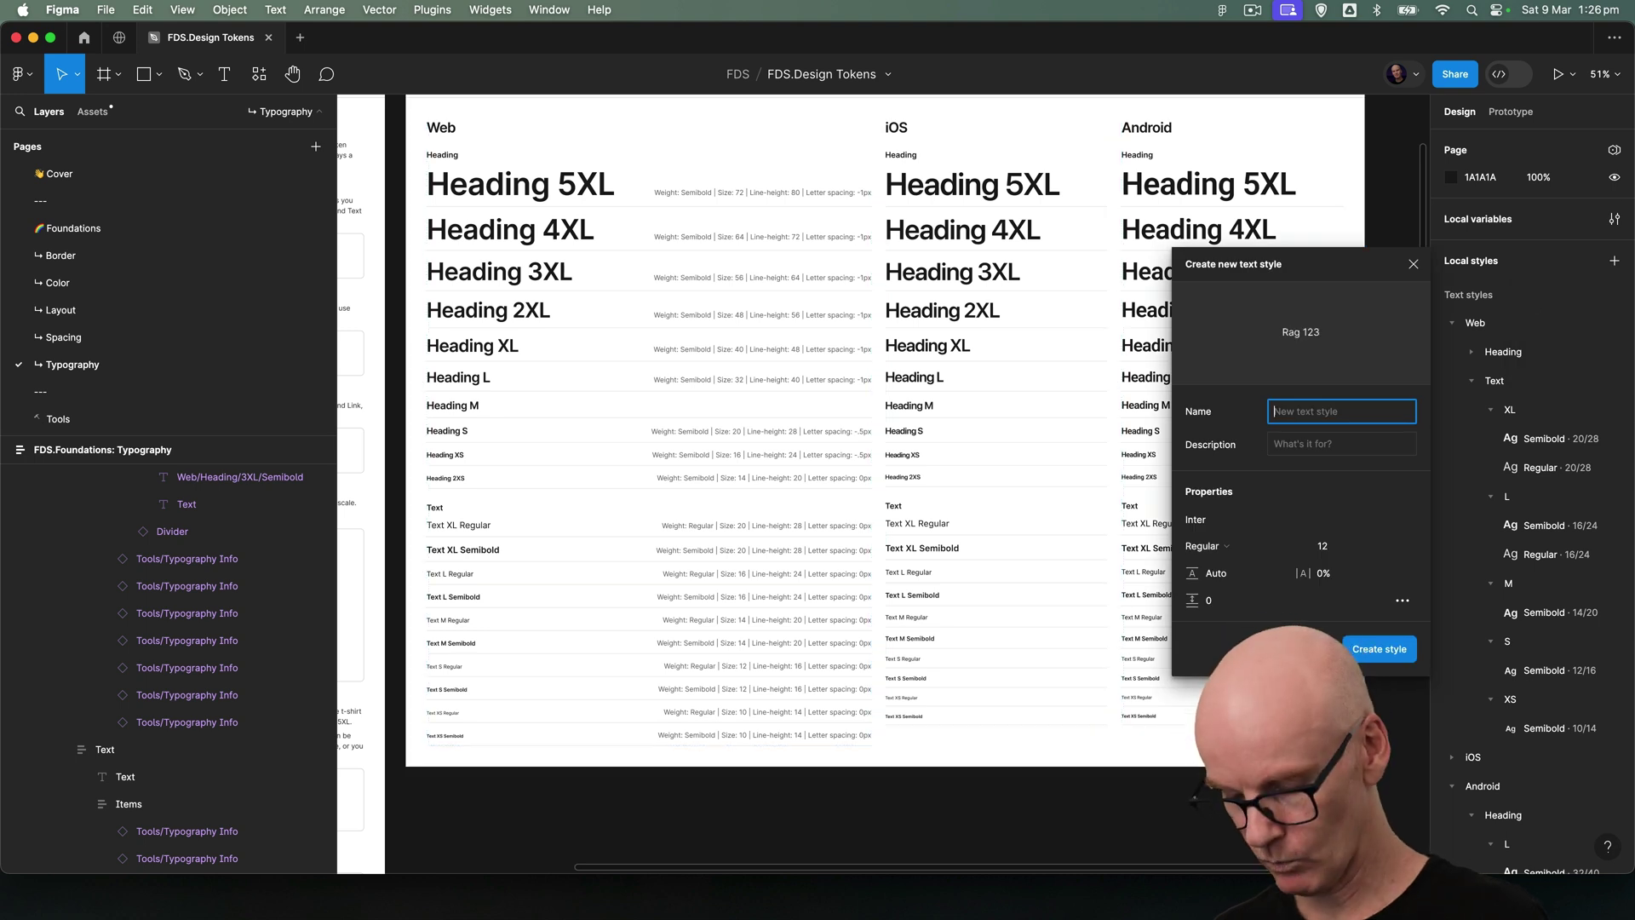
{"action": "type", "text": "Web/Text/M/Regular"}
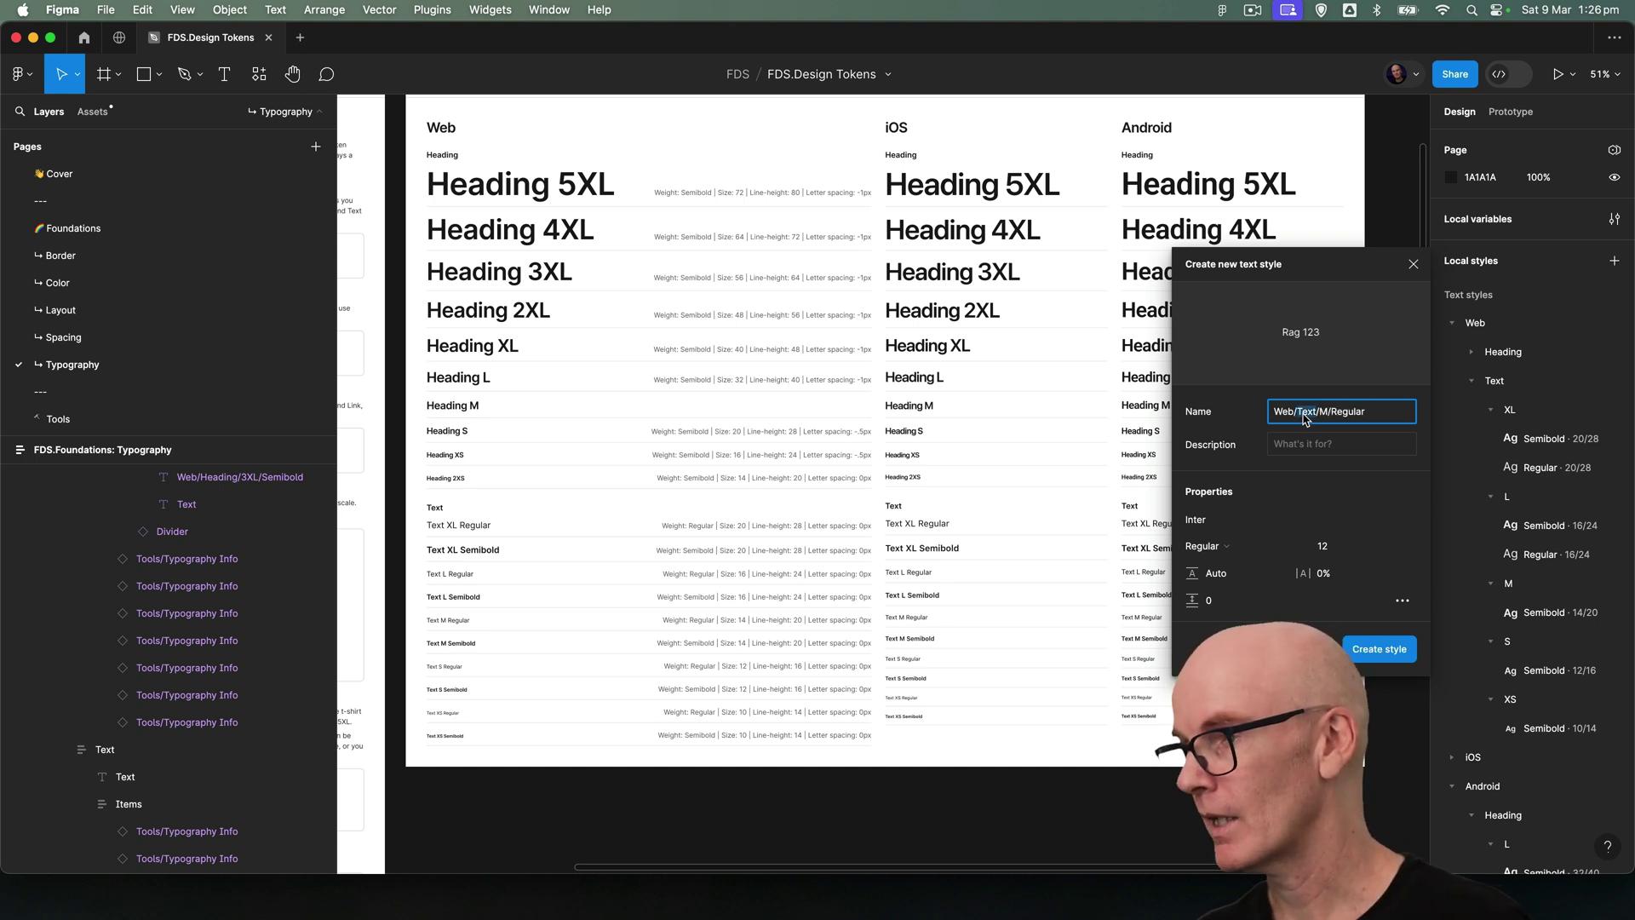
{"action": "triple_click", "coordinate": [1303, 419]}
{"action": "key", "text": "super+c"}
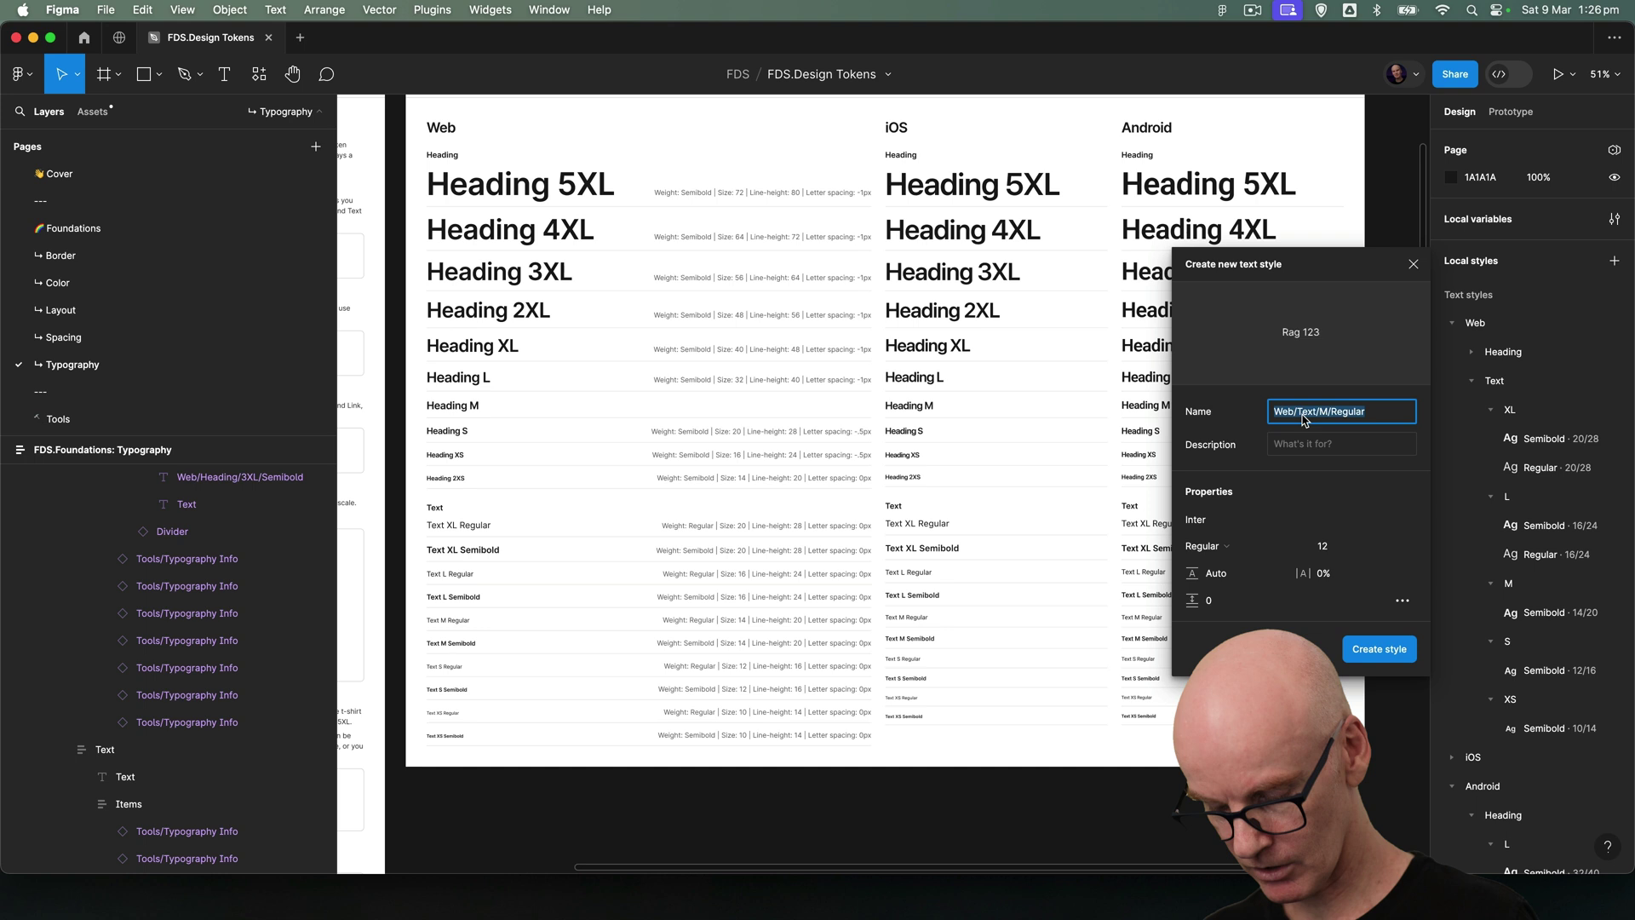
{"action": "left_click", "coordinate": [1340, 547]}
{"action": "type", "text": "1"}
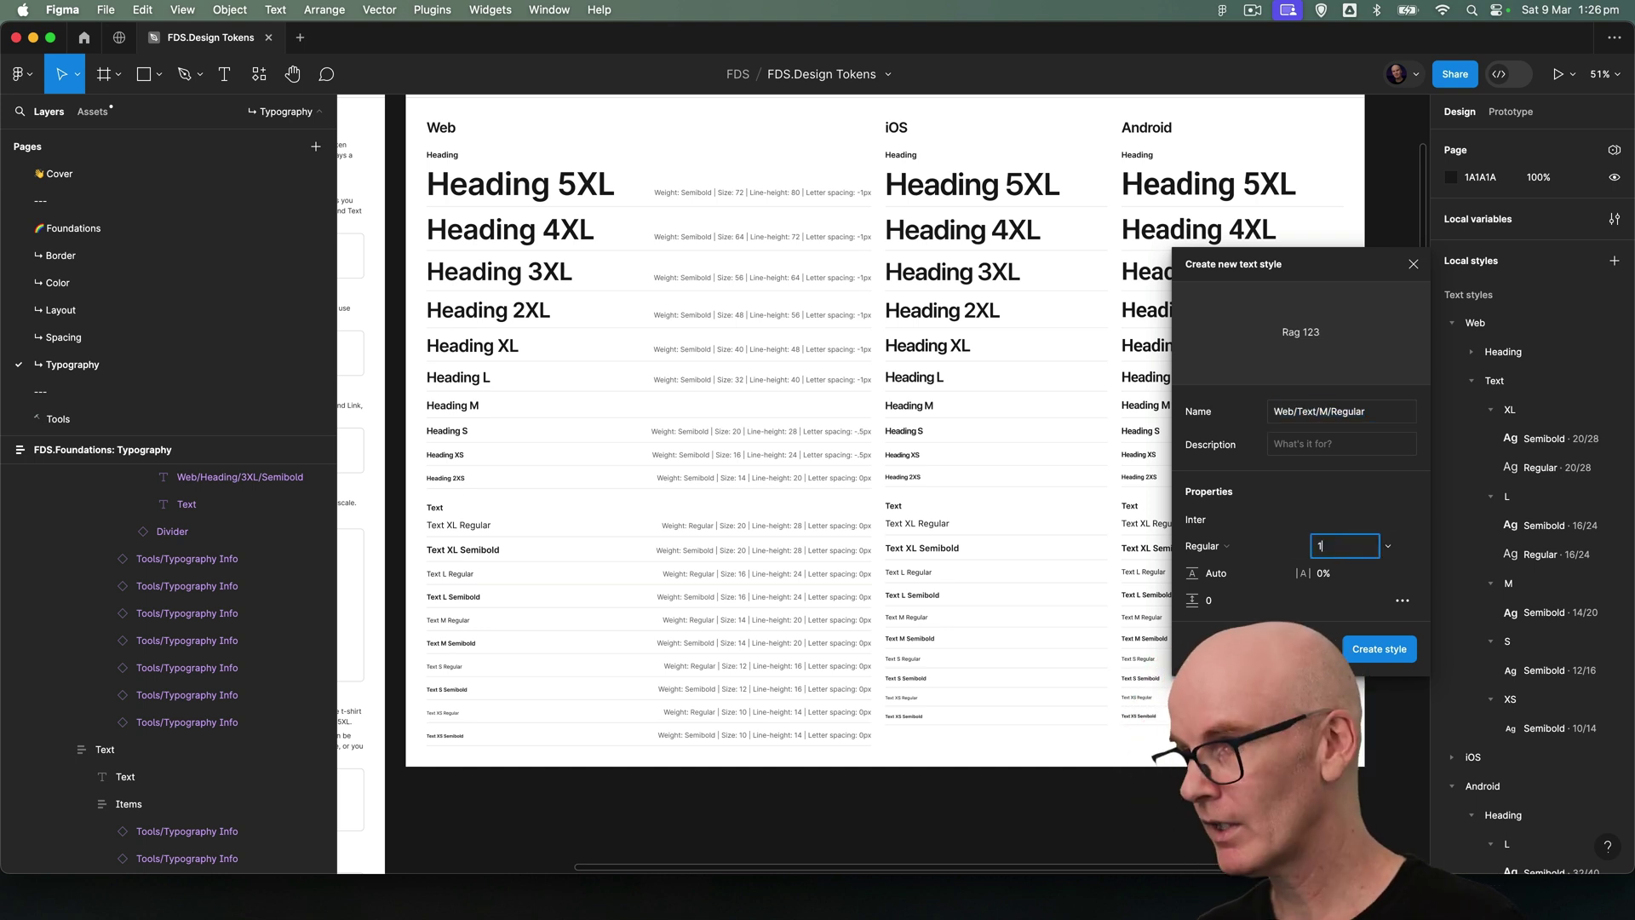
{"action": "type", "text": "4"}
{"action": "left_click", "coordinate": [1252, 582]}
{"action": "type", "text": "2"}
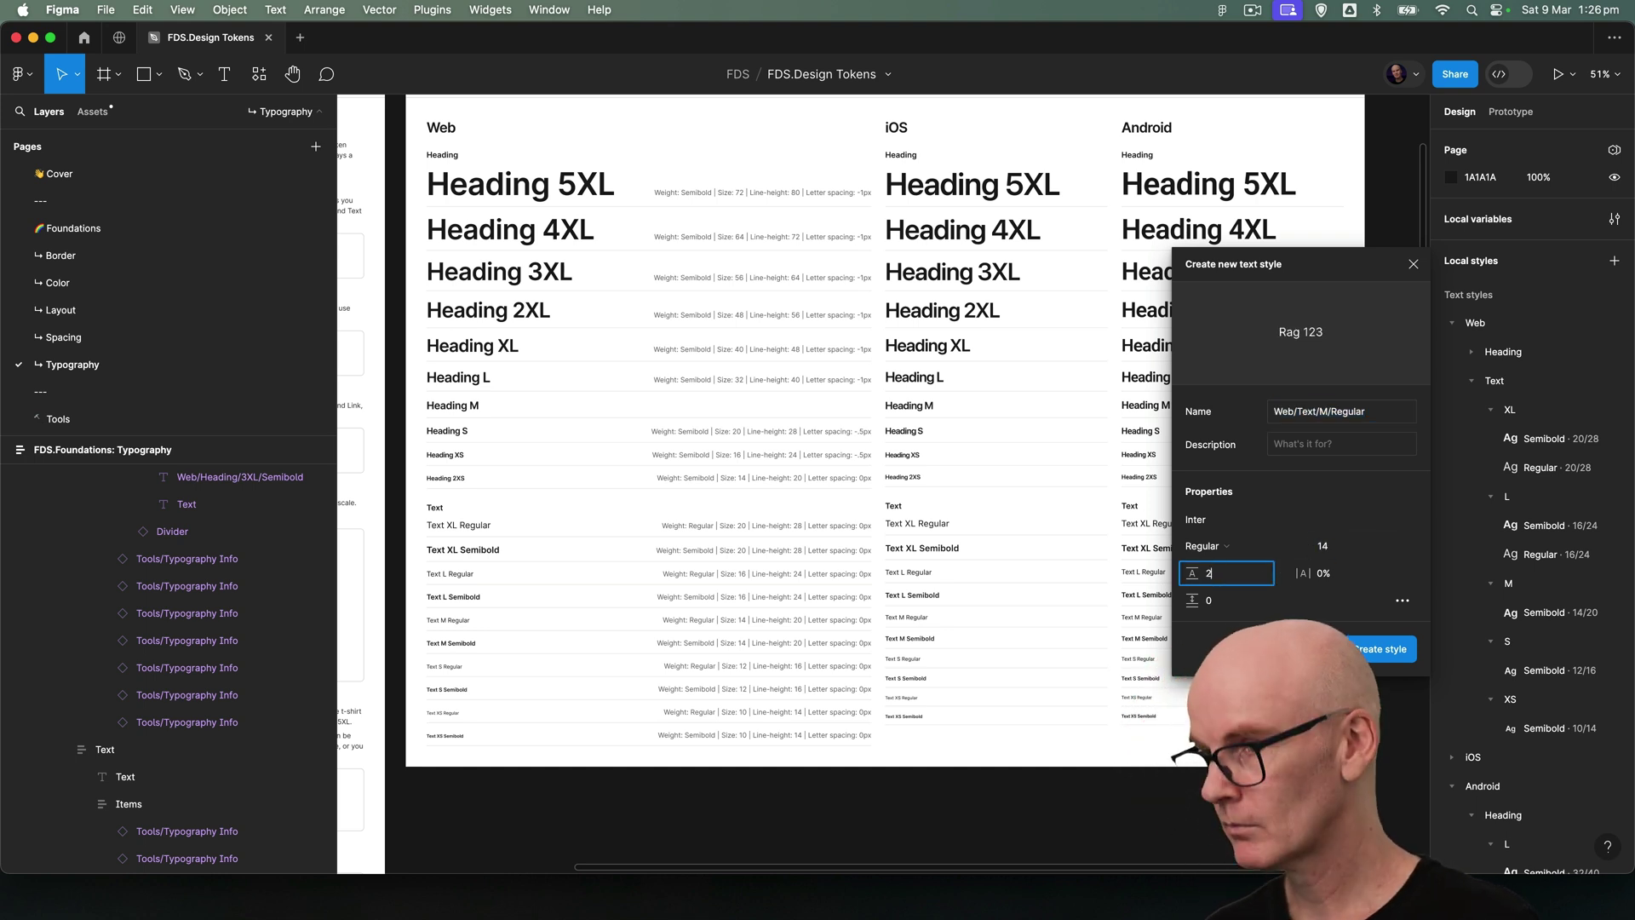
{"action": "type", "text": "0"}
{"action": "key", "text": "Tab"}
- Create the Web/Text/M/Regular style, then add Web/Text/S/Regular with line height 16
{"action": "left_click", "coordinate": [1380, 654]}
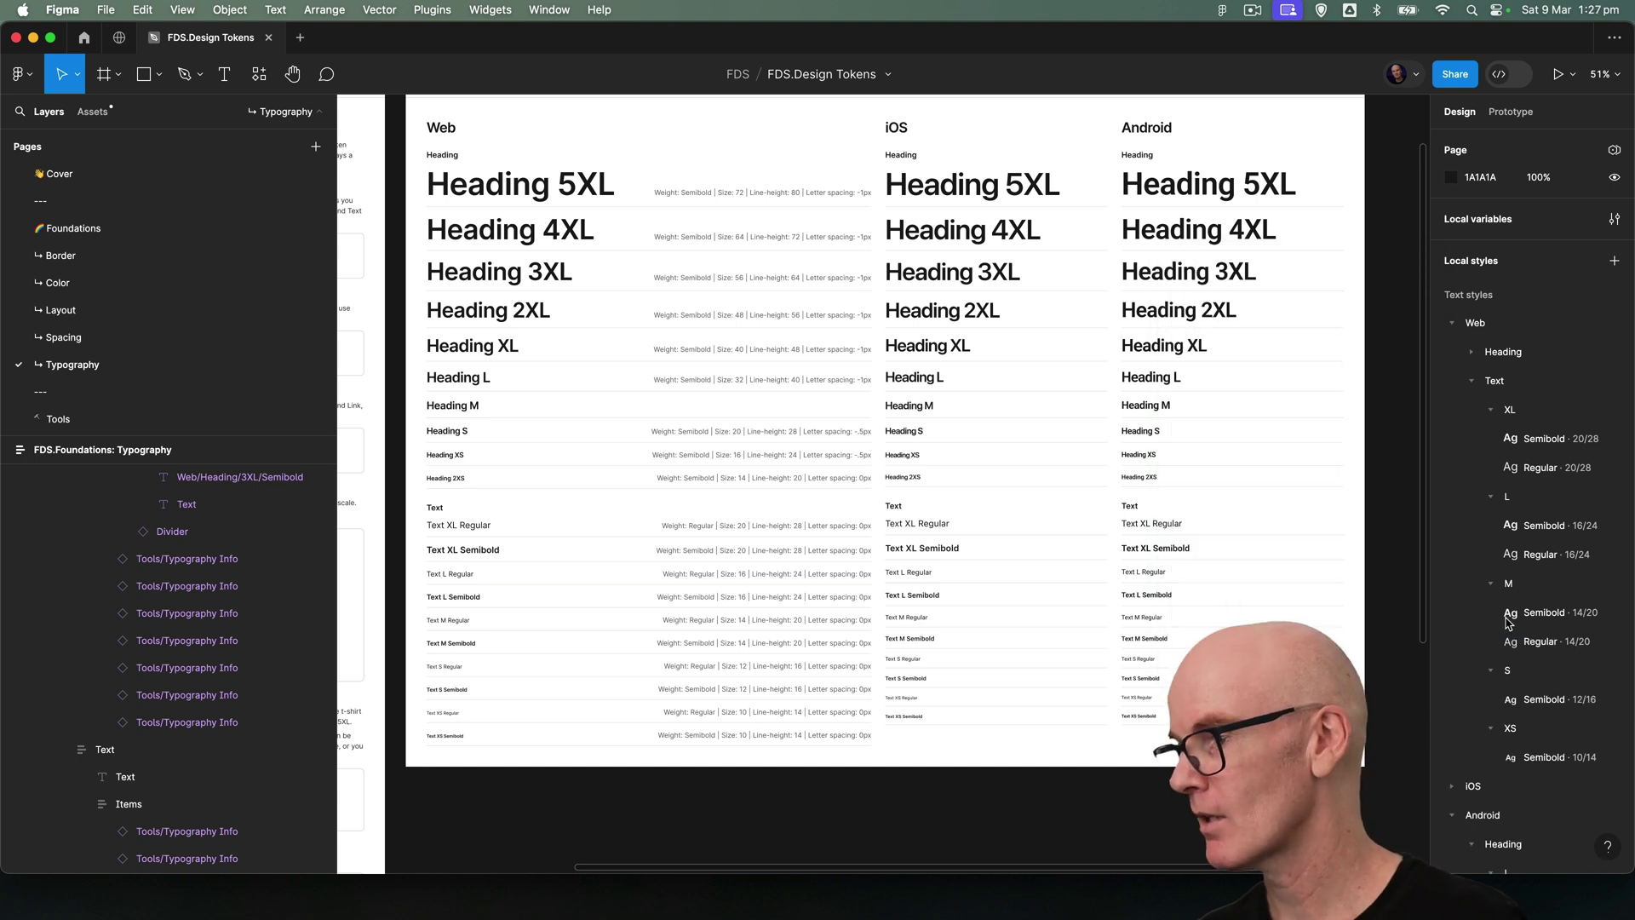
{"action": "scroll", "coordinate": [1618, 238], "scroll_direction": "down", "scroll_amount": 2}
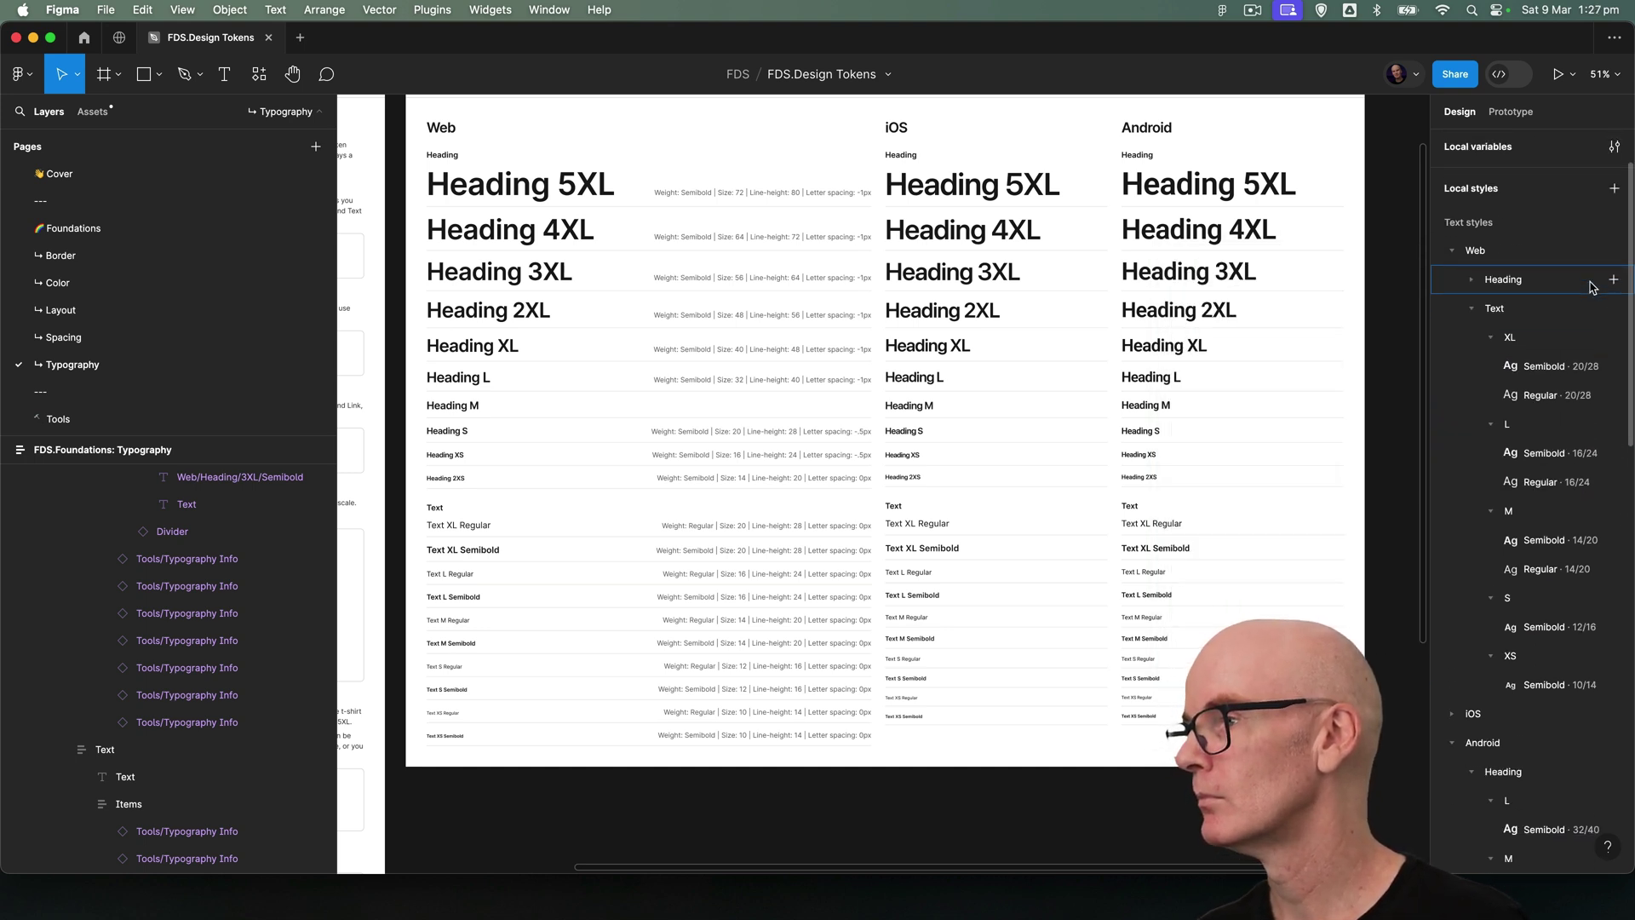
{"action": "left_click", "coordinate": [1616, 197]}
{"action": "left_click", "coordinate": [1573, 232]}
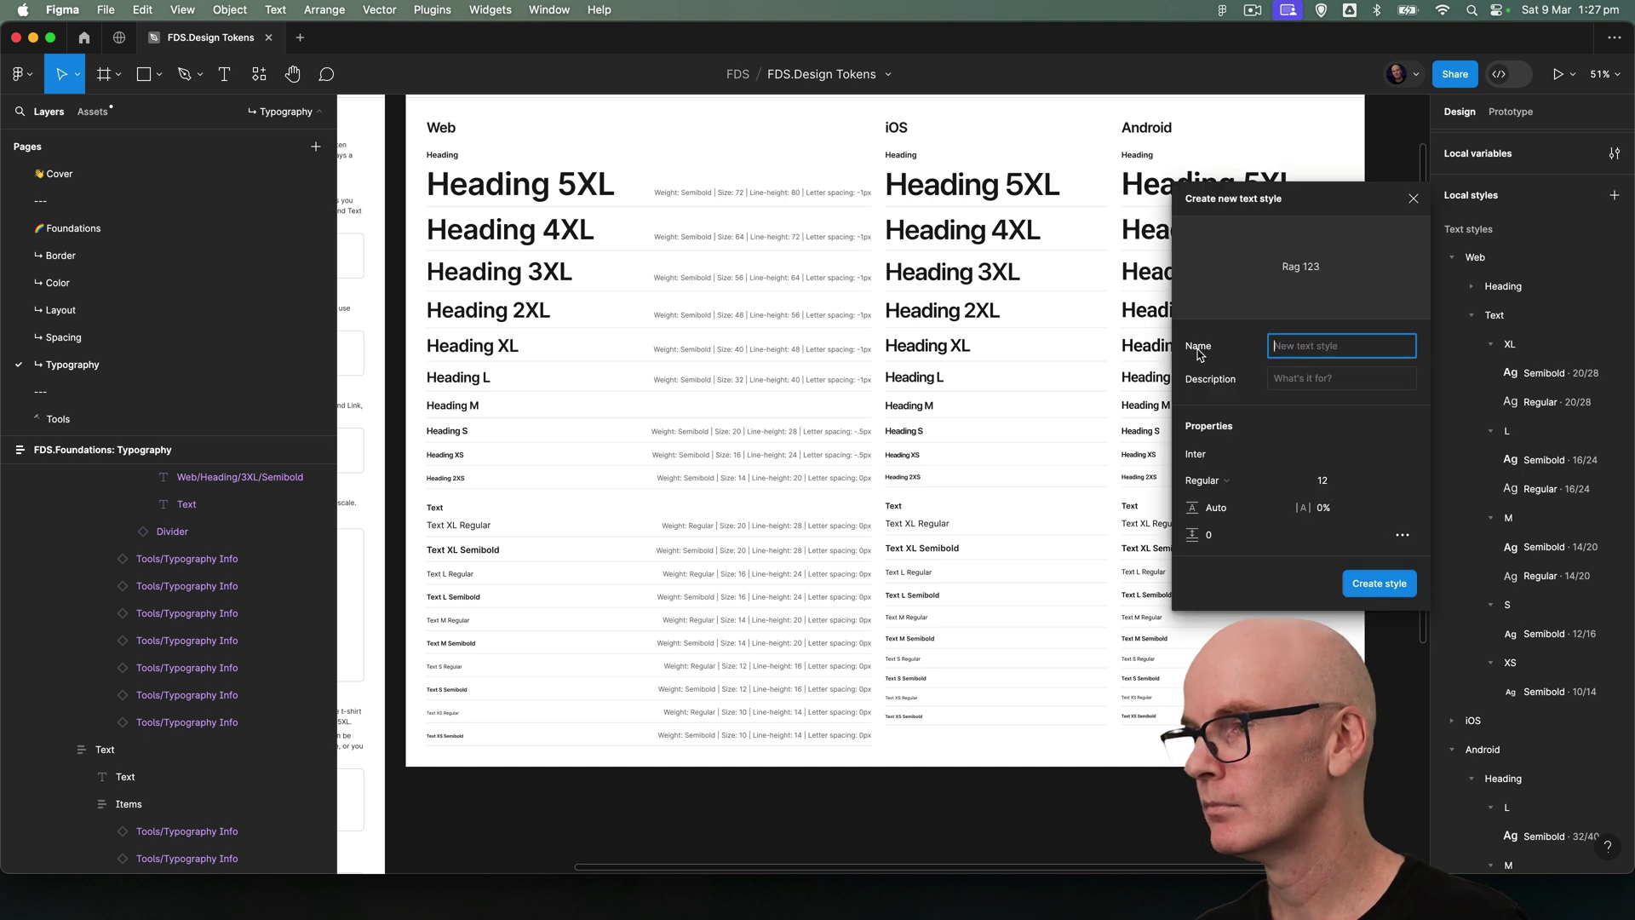
{"action": "key", "text": "super+v"}
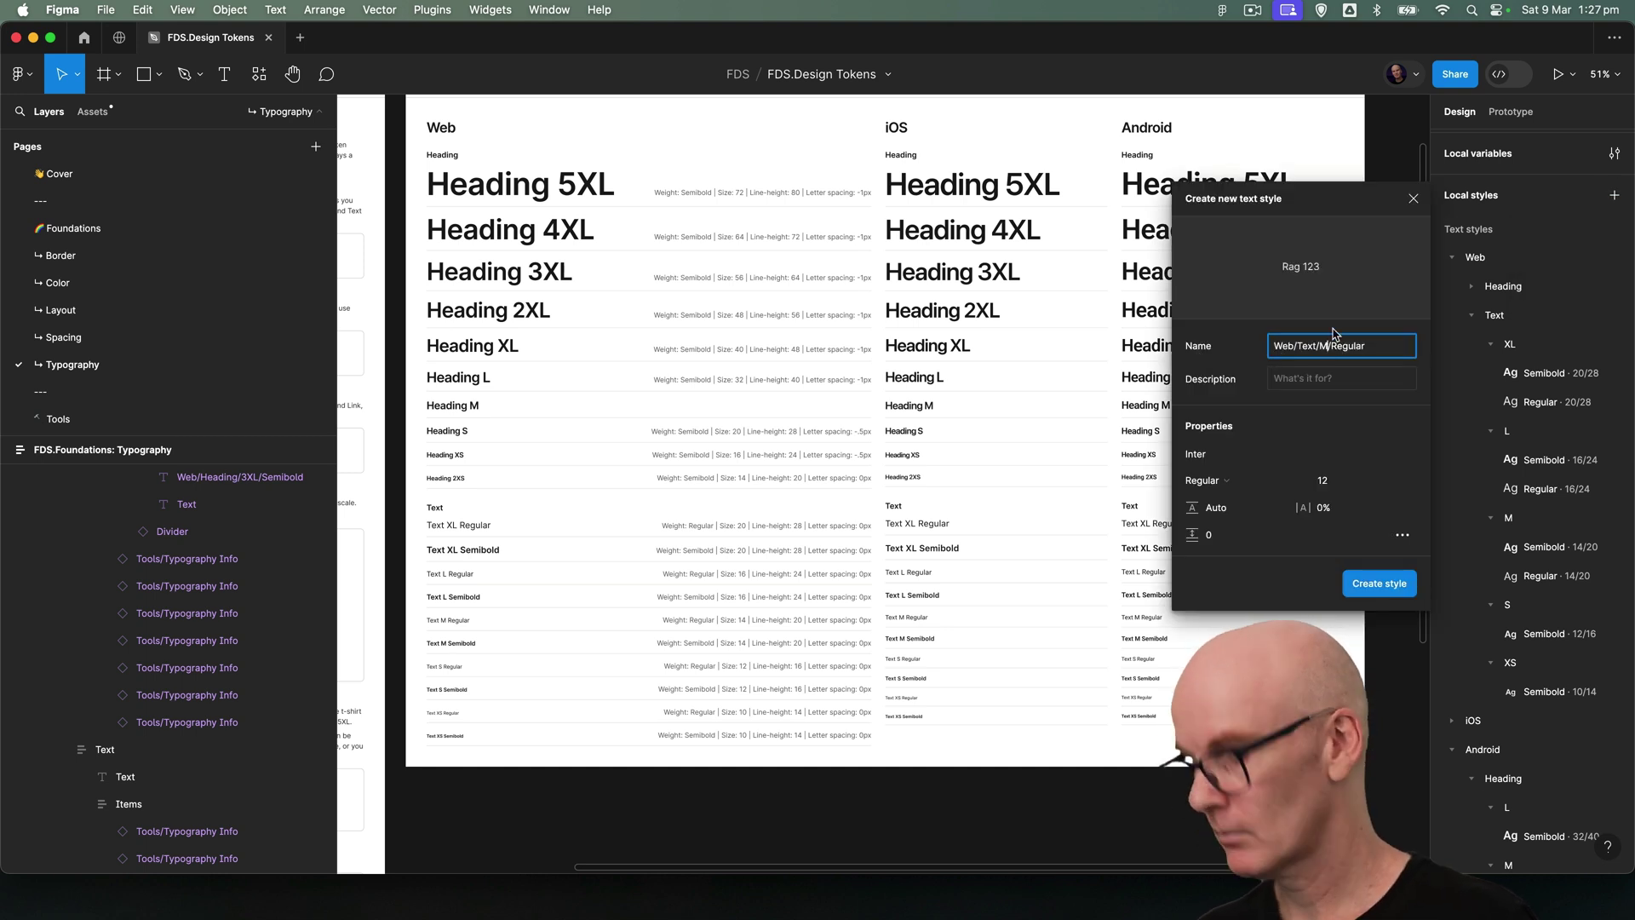
{"action": "key", "text": "BackSpace"}
{"action": "key", "text": "BackSpace"}
{"action": "key", "text": "BackSpace"}
{"action": "key", "text": "BackSpace"}
{"action": "key", "text": "BackSpace"}
{"action": "key", "text": "BackSpace"}
{"action": "key", "text": "BackSpace"}
{"action": "key", "text": "BackSpace"}
{"action": "key", "text": "BackSpace"}
{"action": "type", "text": "S/Regular"}
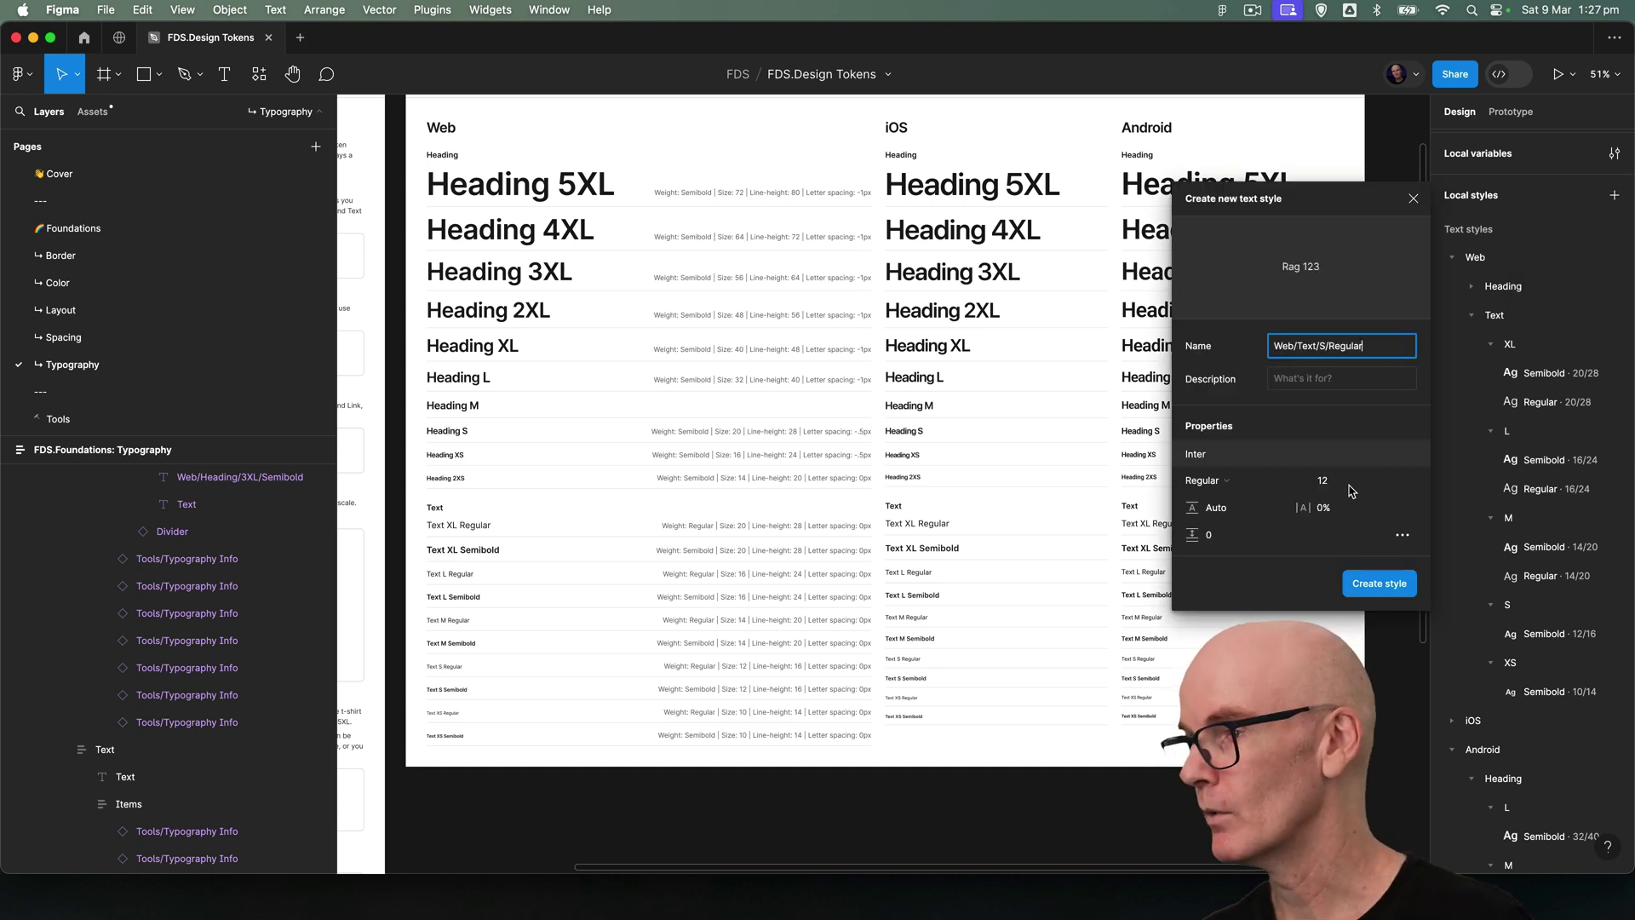
{"action": "left_click", "coordinate": [1350, 481]}
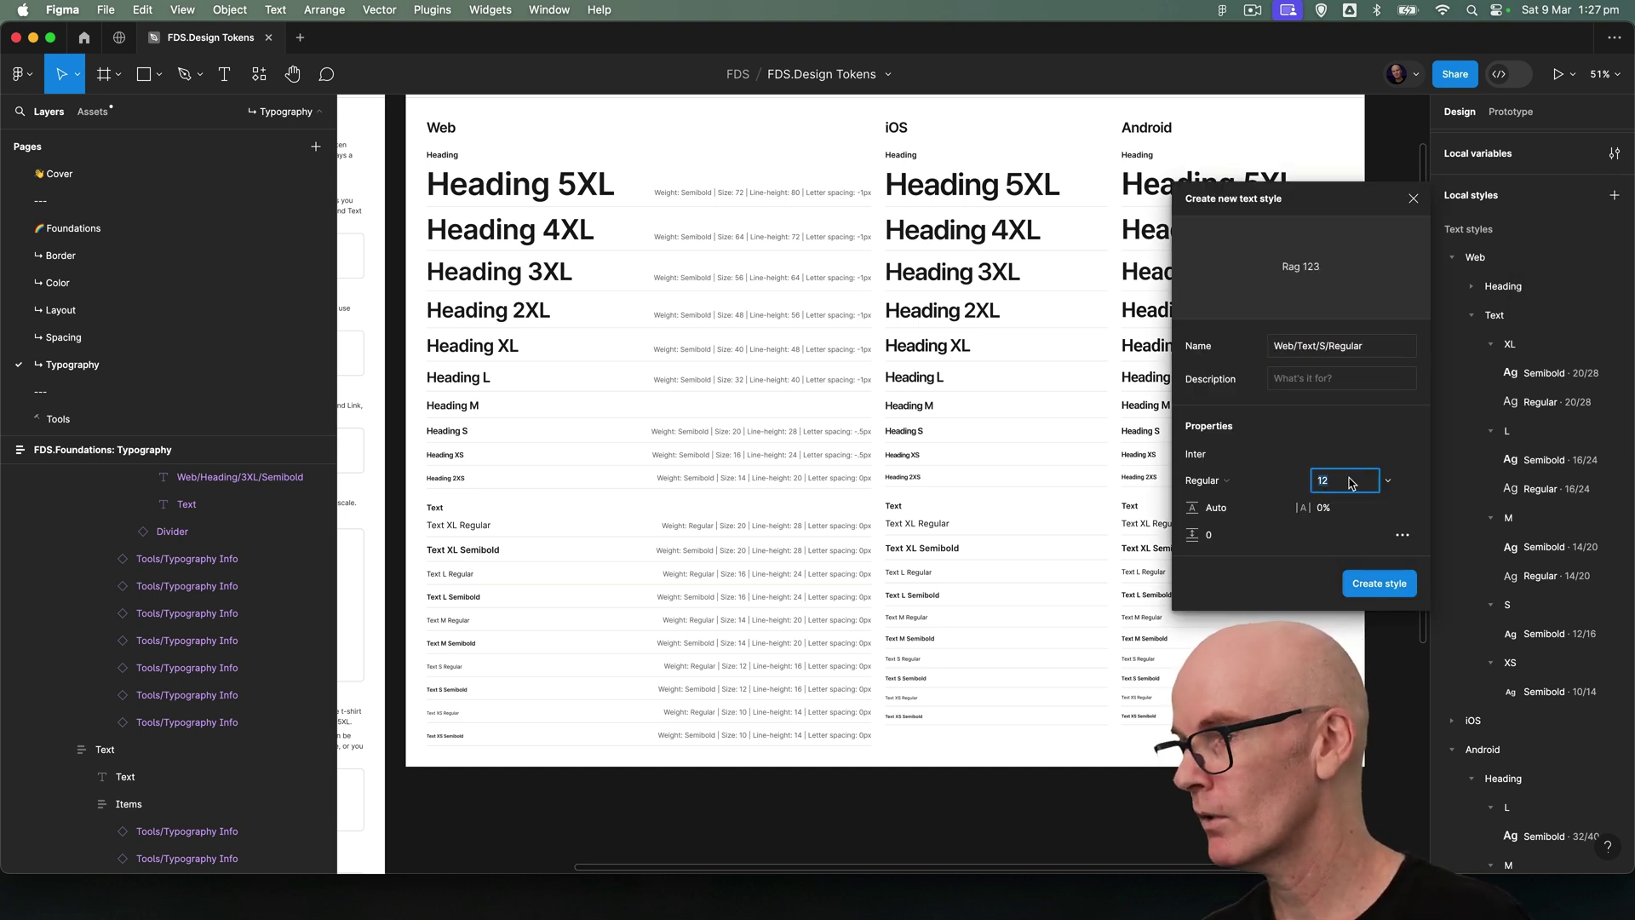
{"action": "left_click", "coordinate": [1242, 511]}
{"action": "type", "text": "16"}
{"action": "left_click", "coordinate": [1381, 584]}
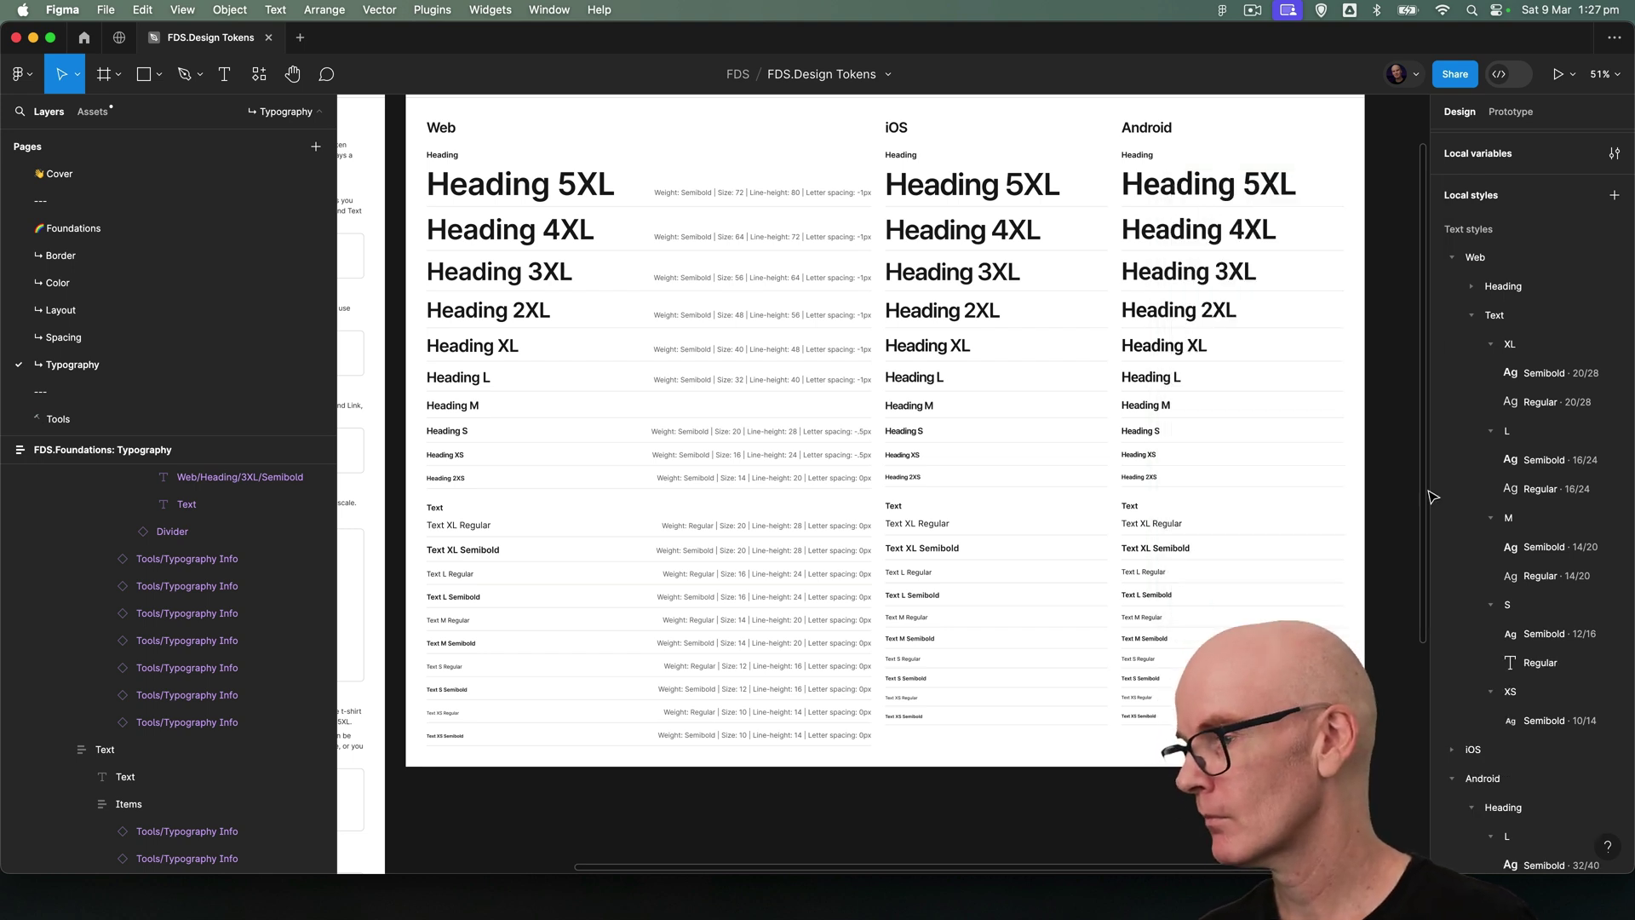
- Add a Web/Text/XS/Regular text style with font size 10 and line height 14
{"action": "left_click", "coordinate": [1613, 195]}
{"action": "left_click", "coordinate": [1545, 226]}
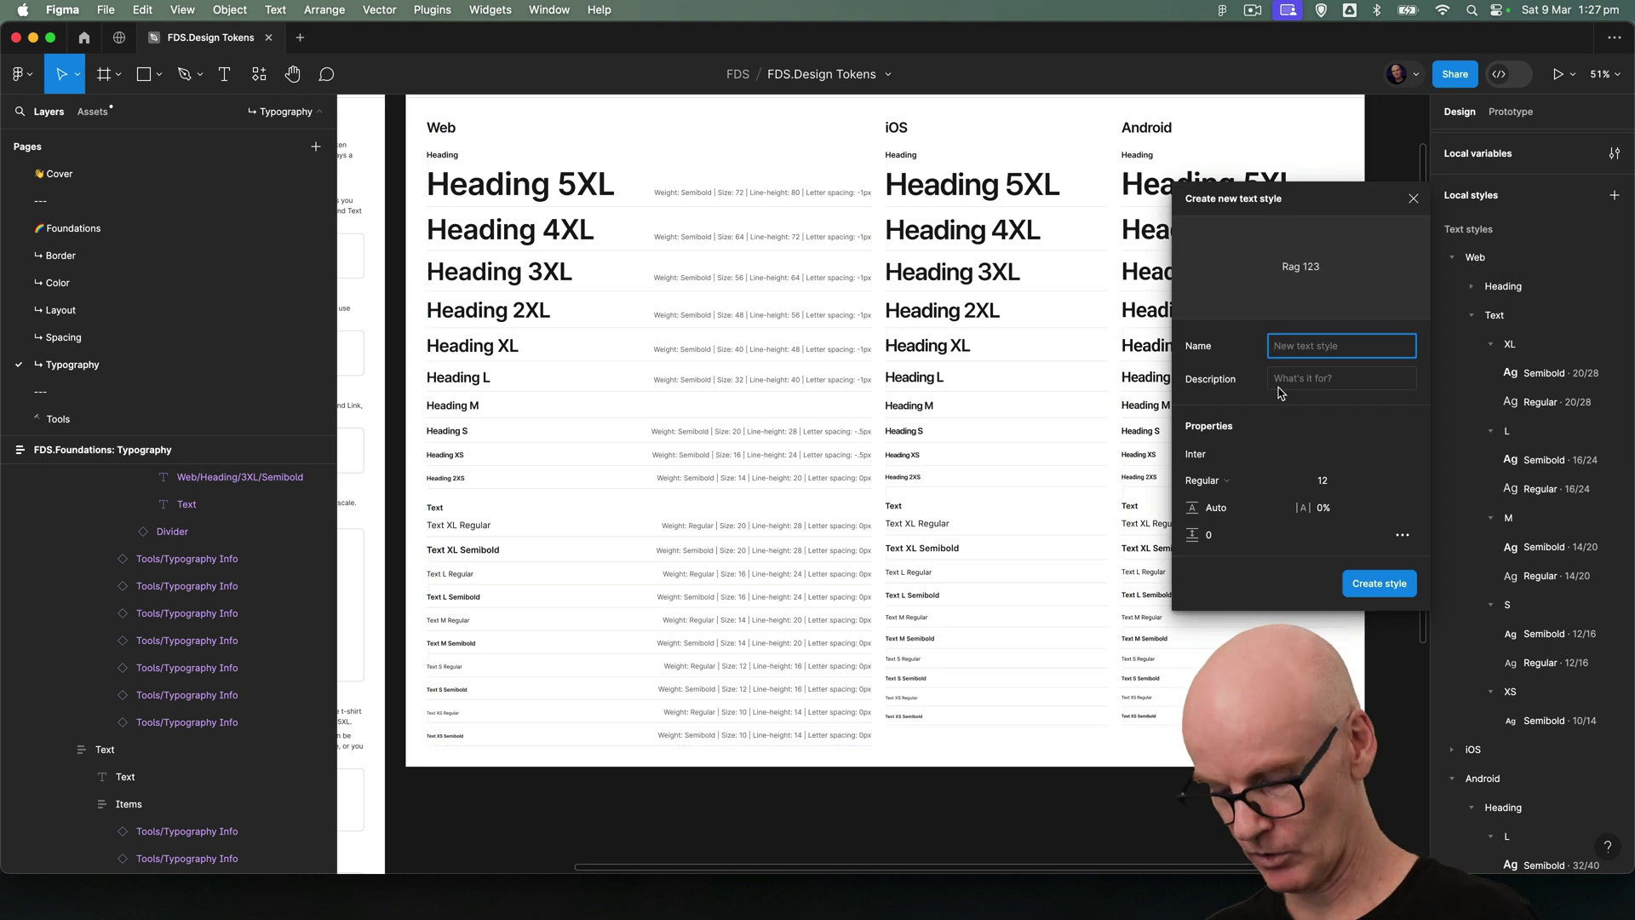
{"action": "type", "text": "Web/Text/M/Regular"}
{"action": "double_click", "coordinate": [1325, 344]}
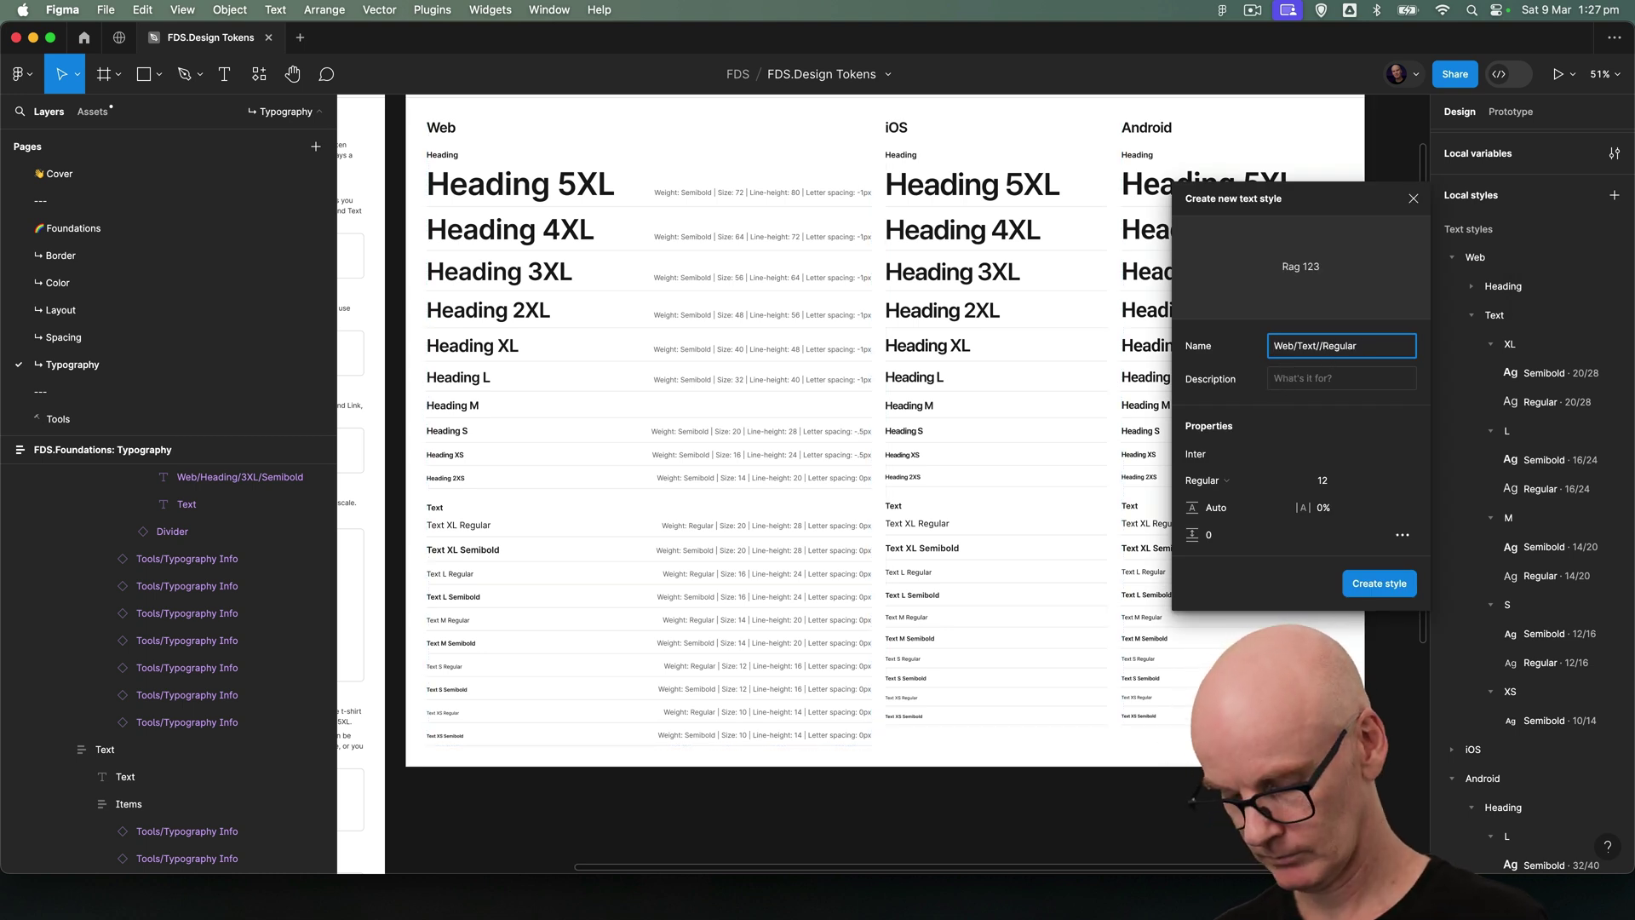
{"action": "type", "text": "XS"}
{"action": "left_click", "coordinate": [1386, 479]}
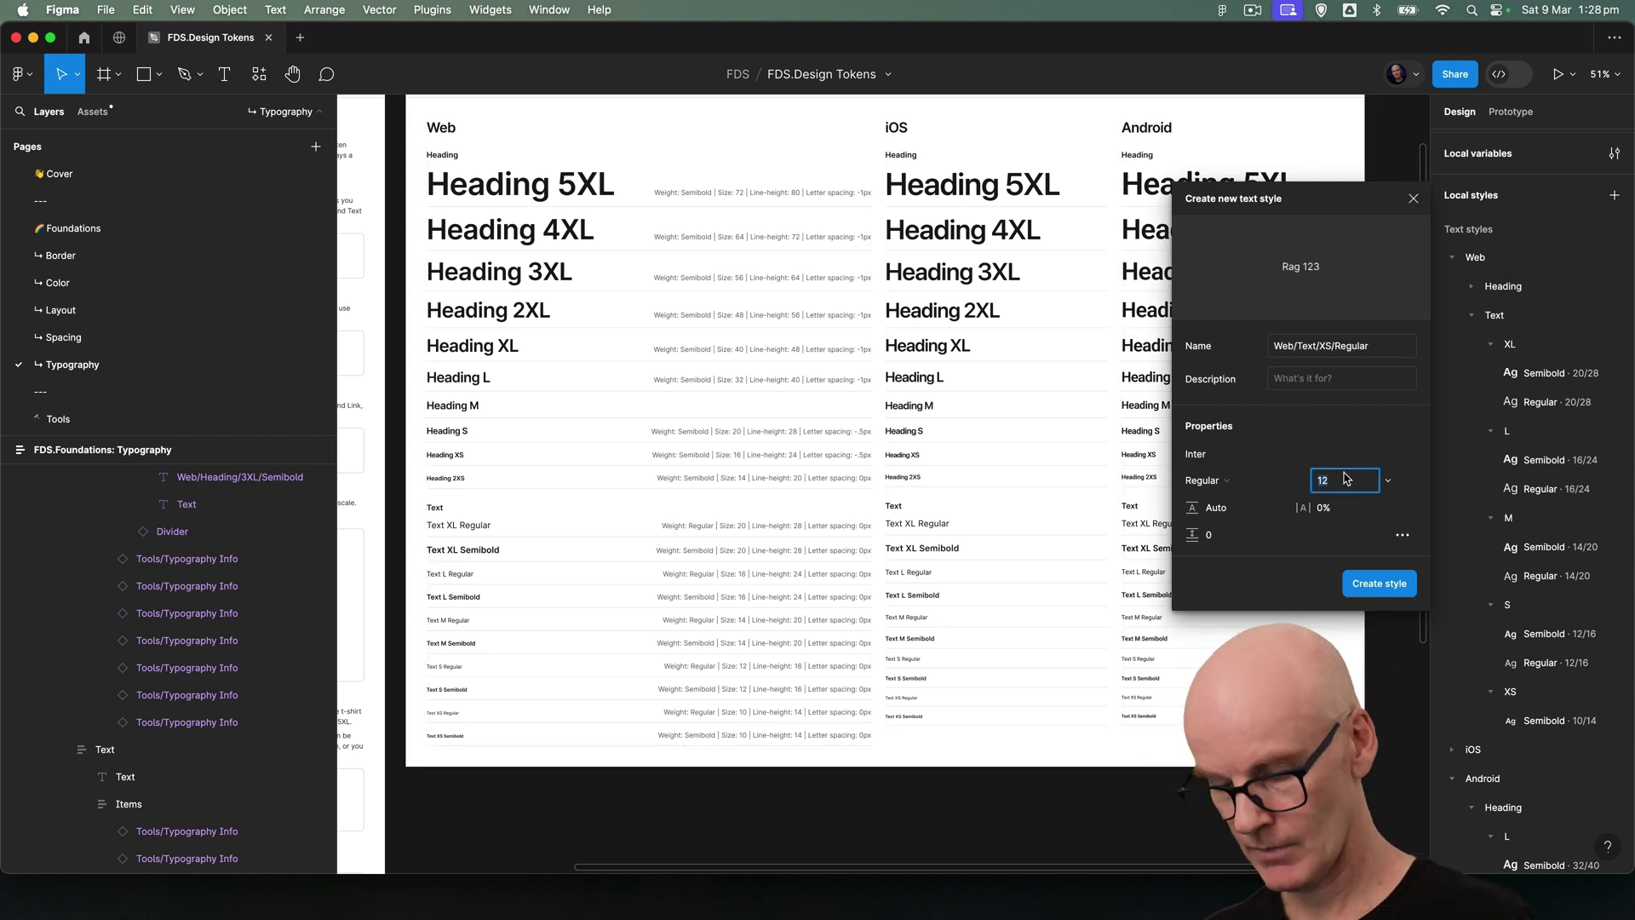
{"action": "type", "text": "10"}
{"action": "left_click", "coordinate": [1249, 513]}
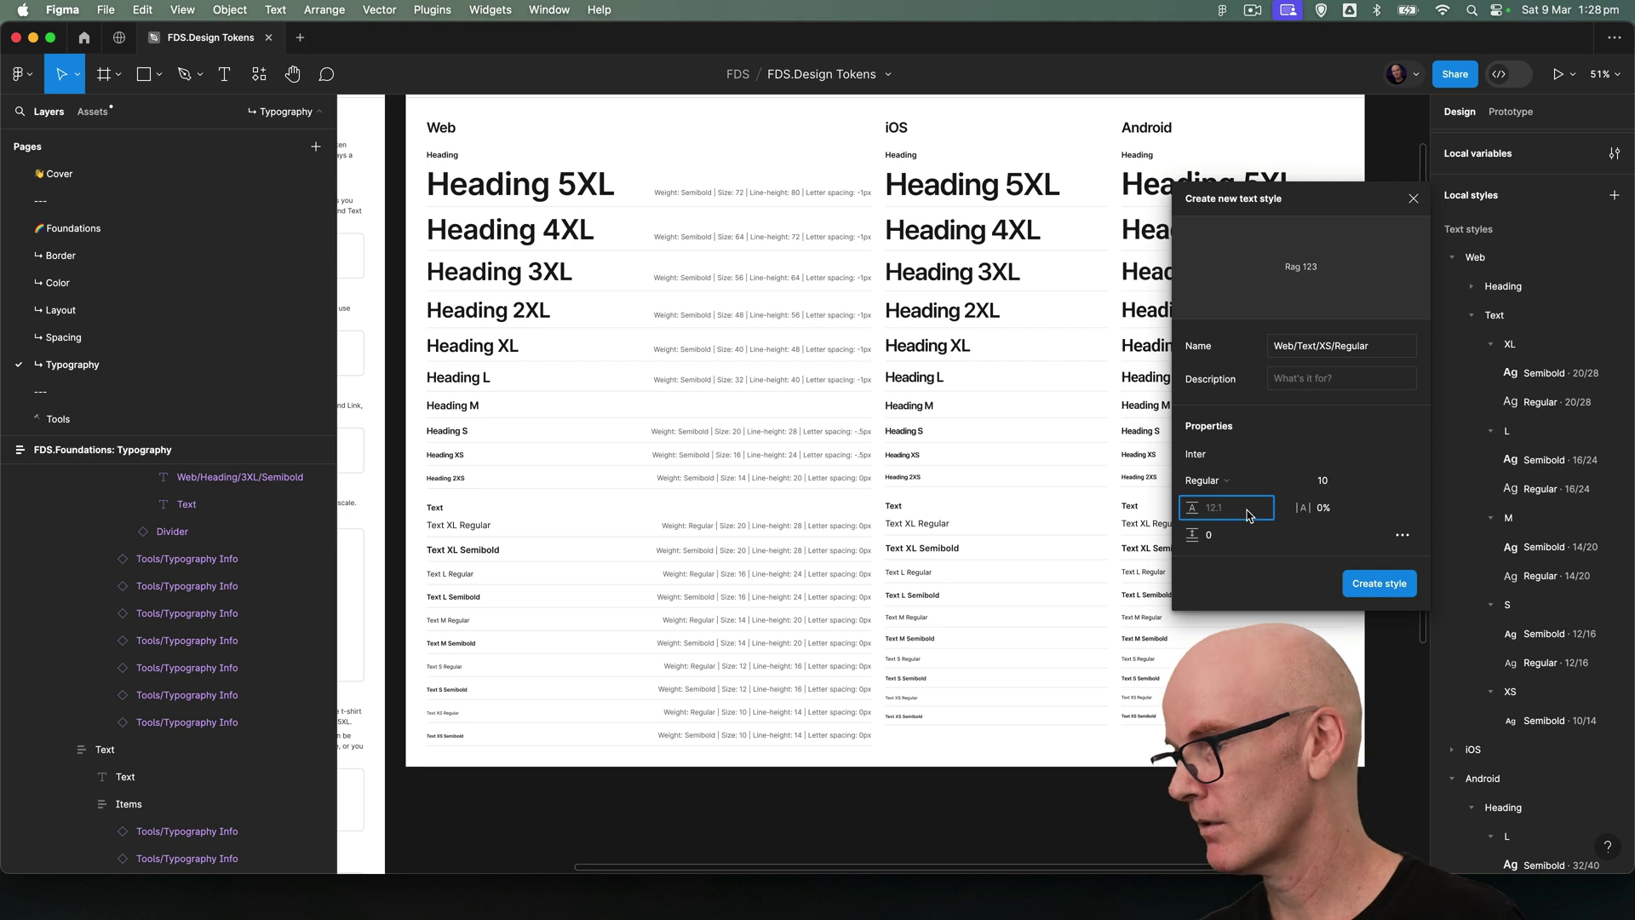
{"action": "type", "text": "14"}
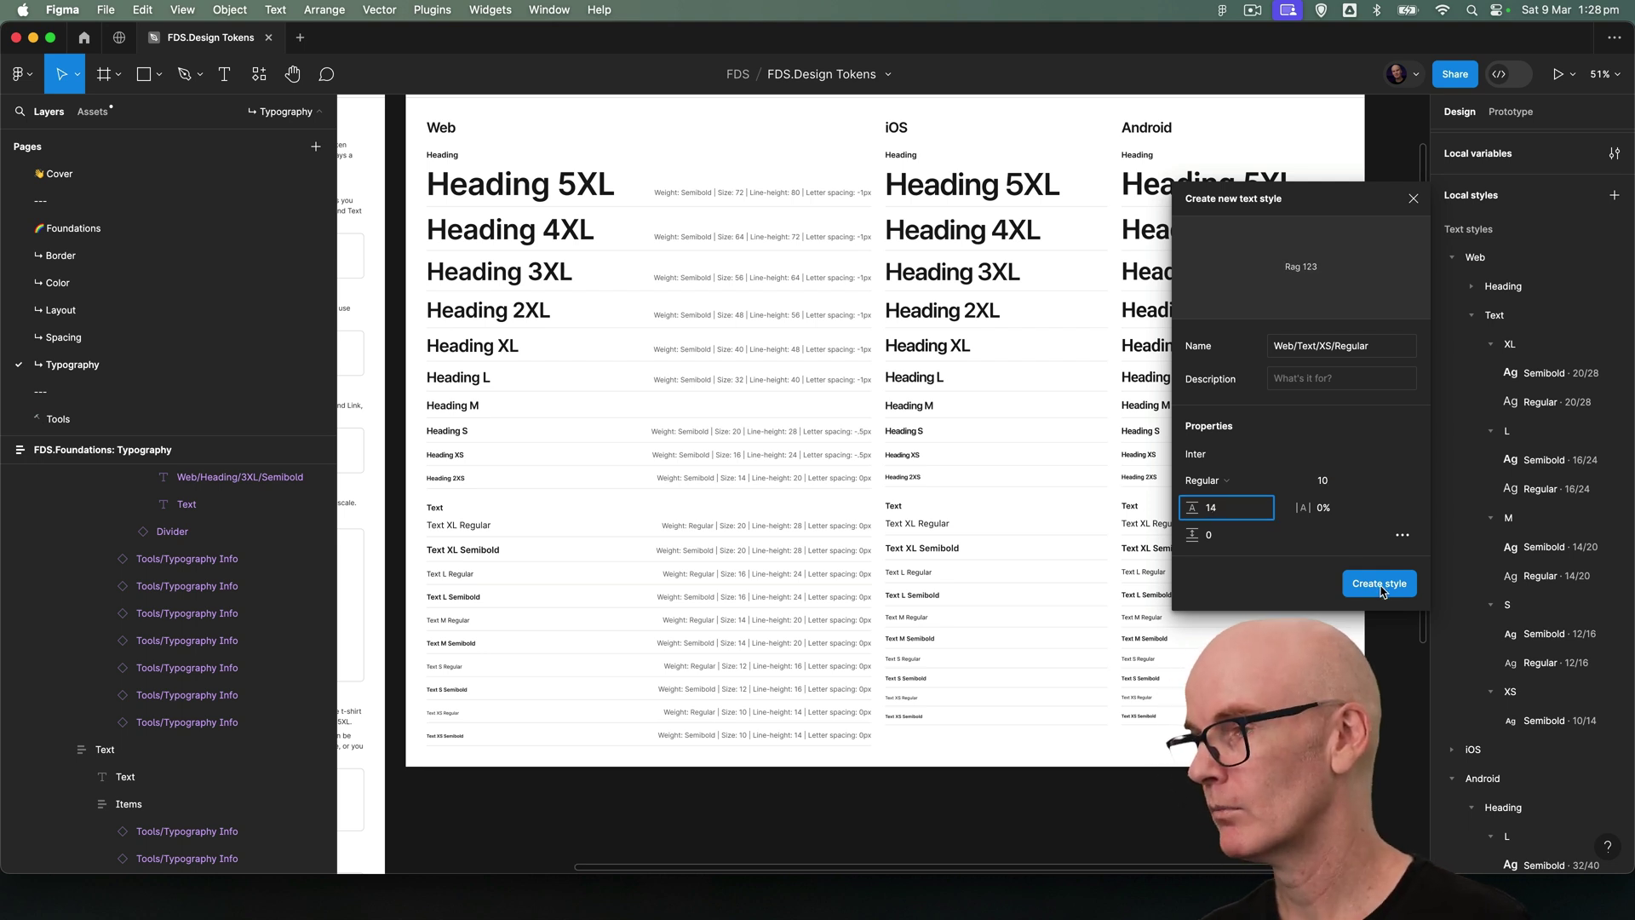
{"action": "left_click", "coordinate": [1380, 584]}
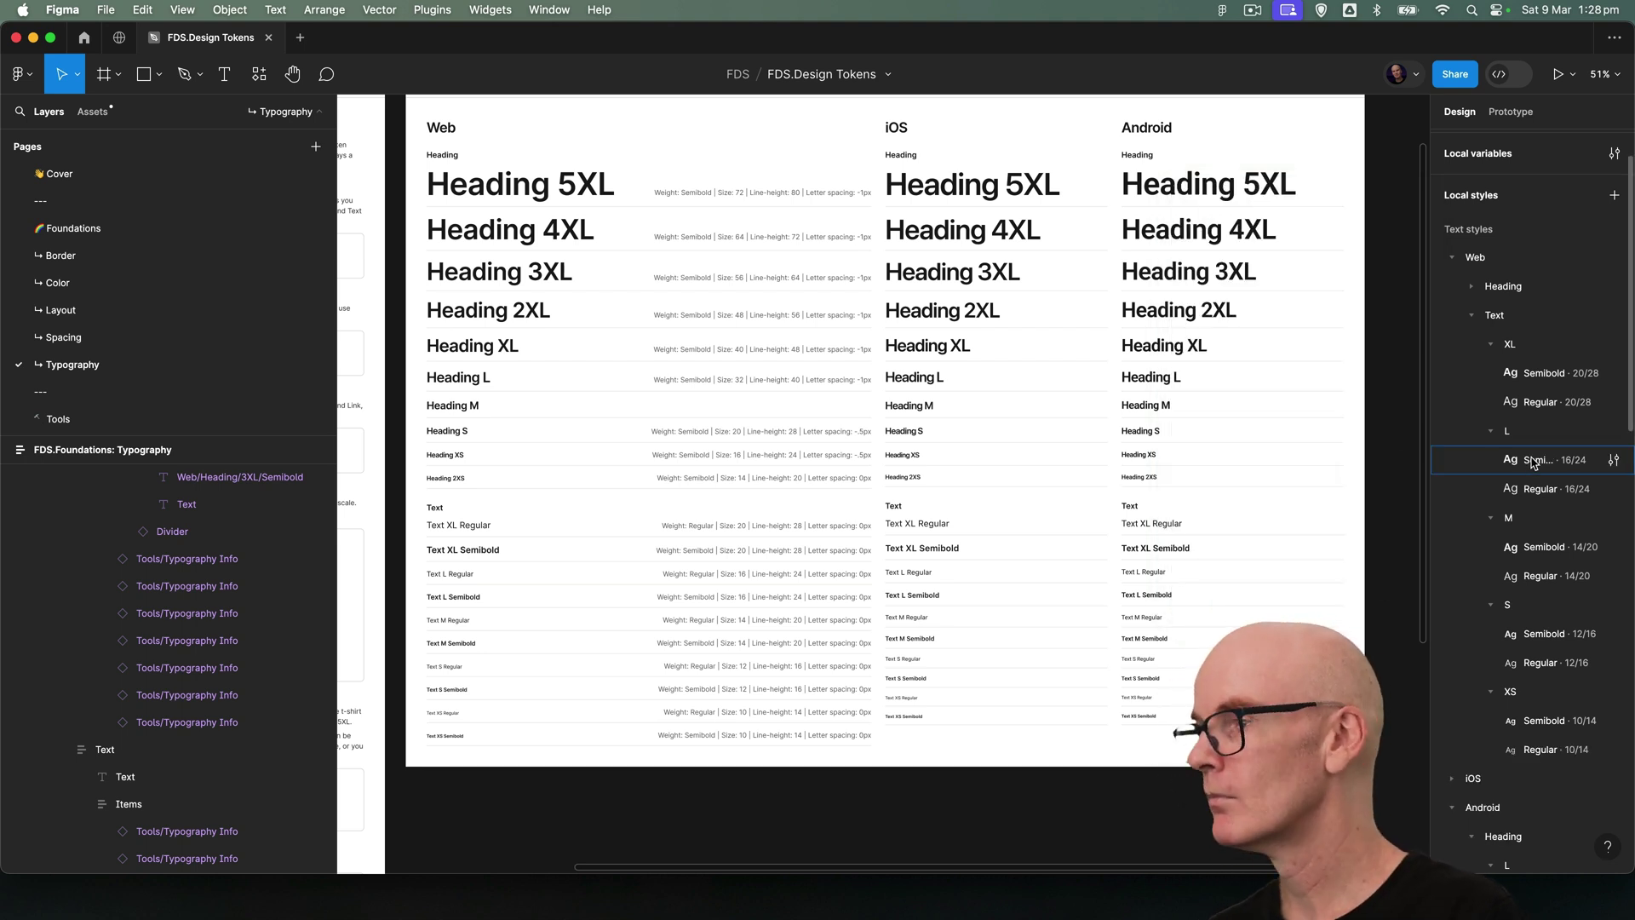
- Drag the Regular style above Semibold in the Web Text XL, L, M, S and XS groups
{"action": "left_click", "coordinate": [1472, 315]}
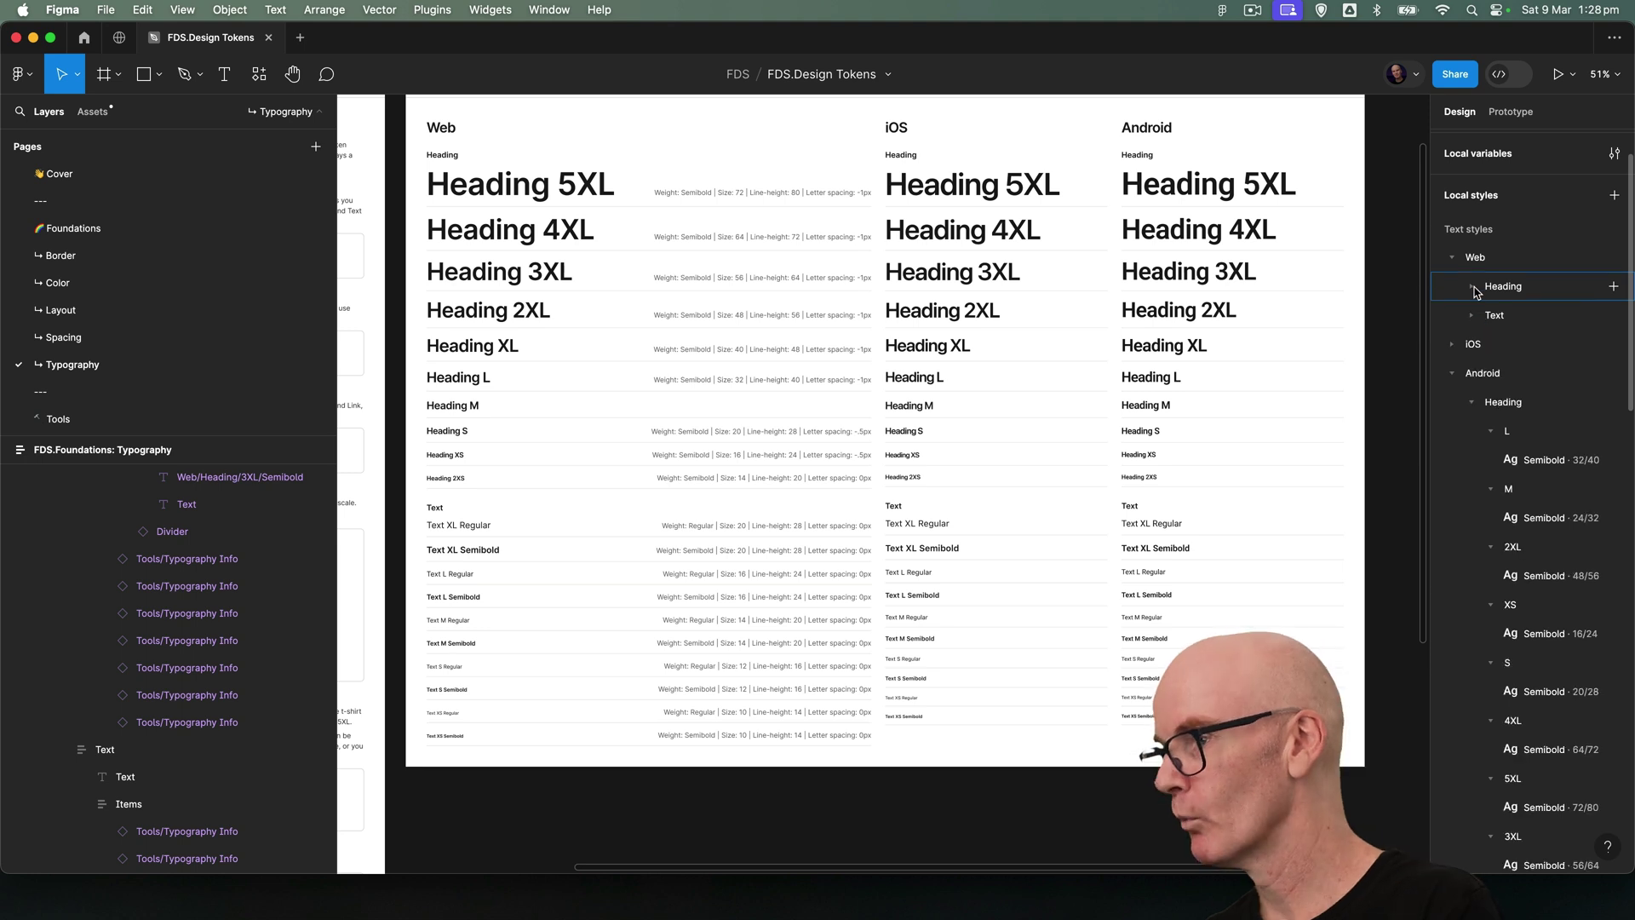
{"action": "left_click", "coordinate": [1472, 316]}
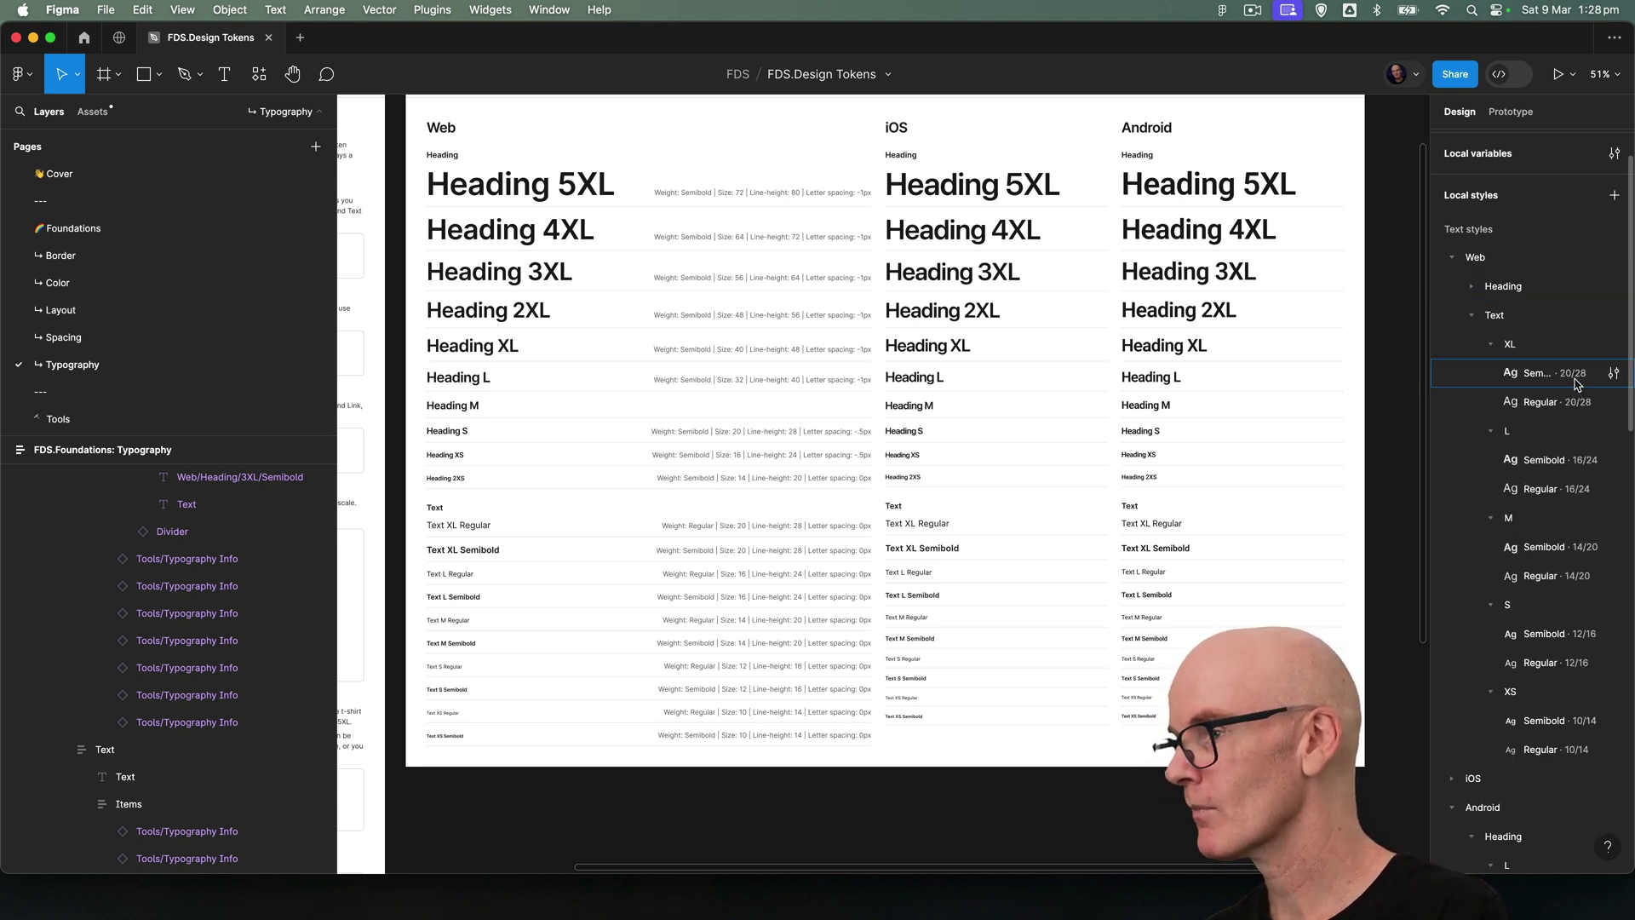
{"action": "left_click_drag", "start_coordinate": [1535, 397], "coordinate": [1529, 371]}
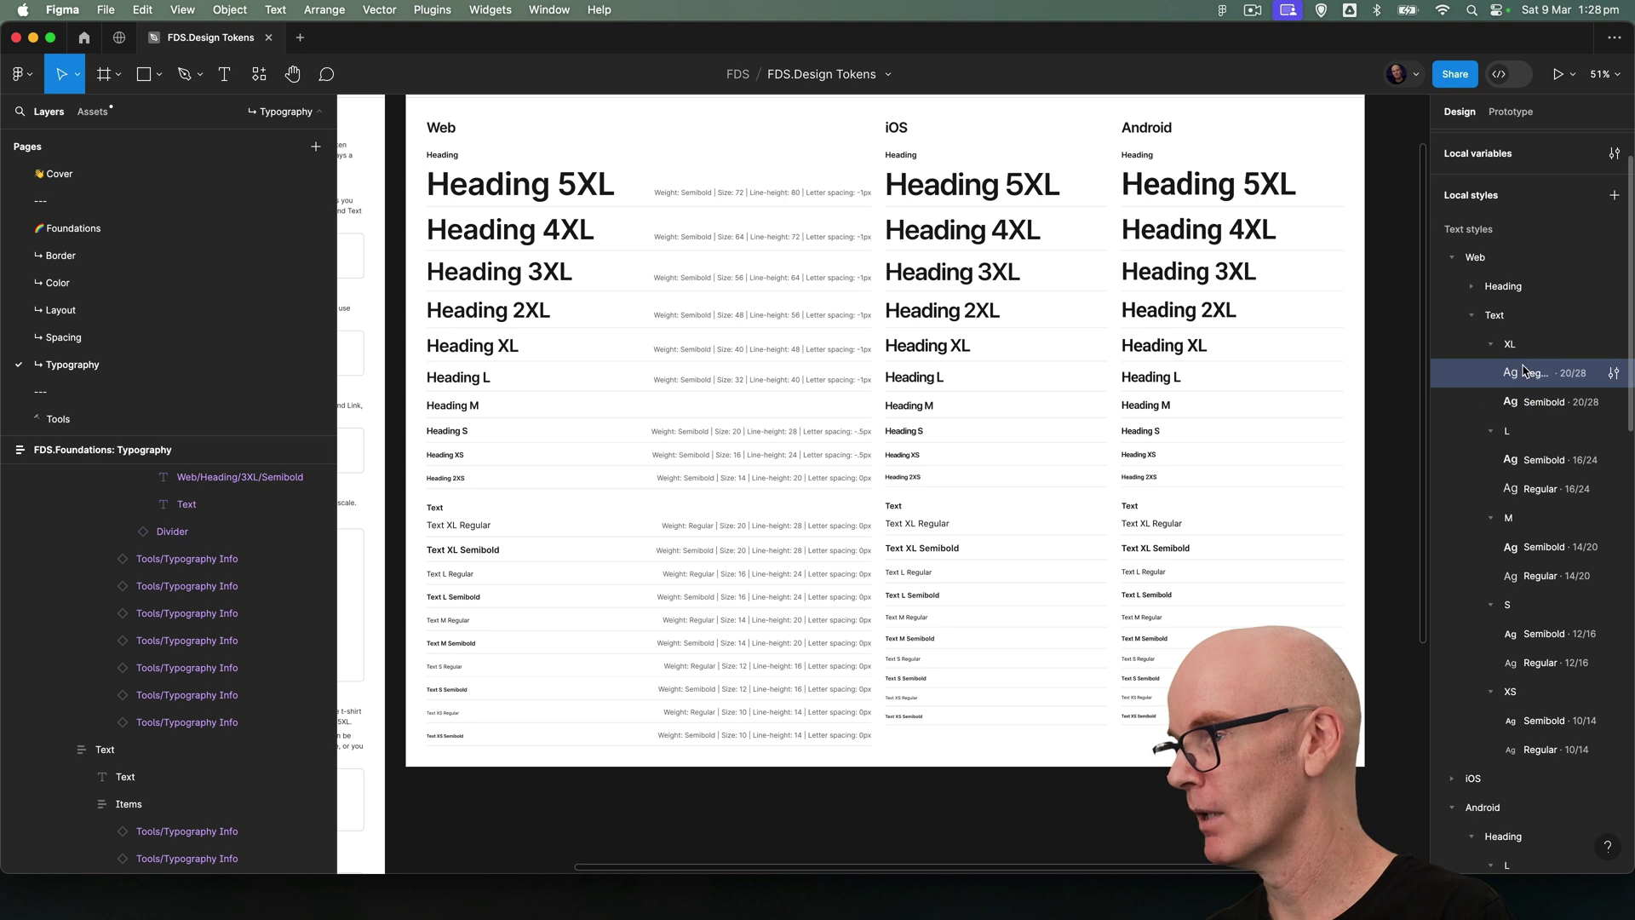
{"action": "left_click_drag", "start_coordinate": [1539, 489], "coordinate": [1536, 453]}
{"action": "left_click_drag", "start_coordinate": [1539, 577], "coordinate": [1536, 545]}
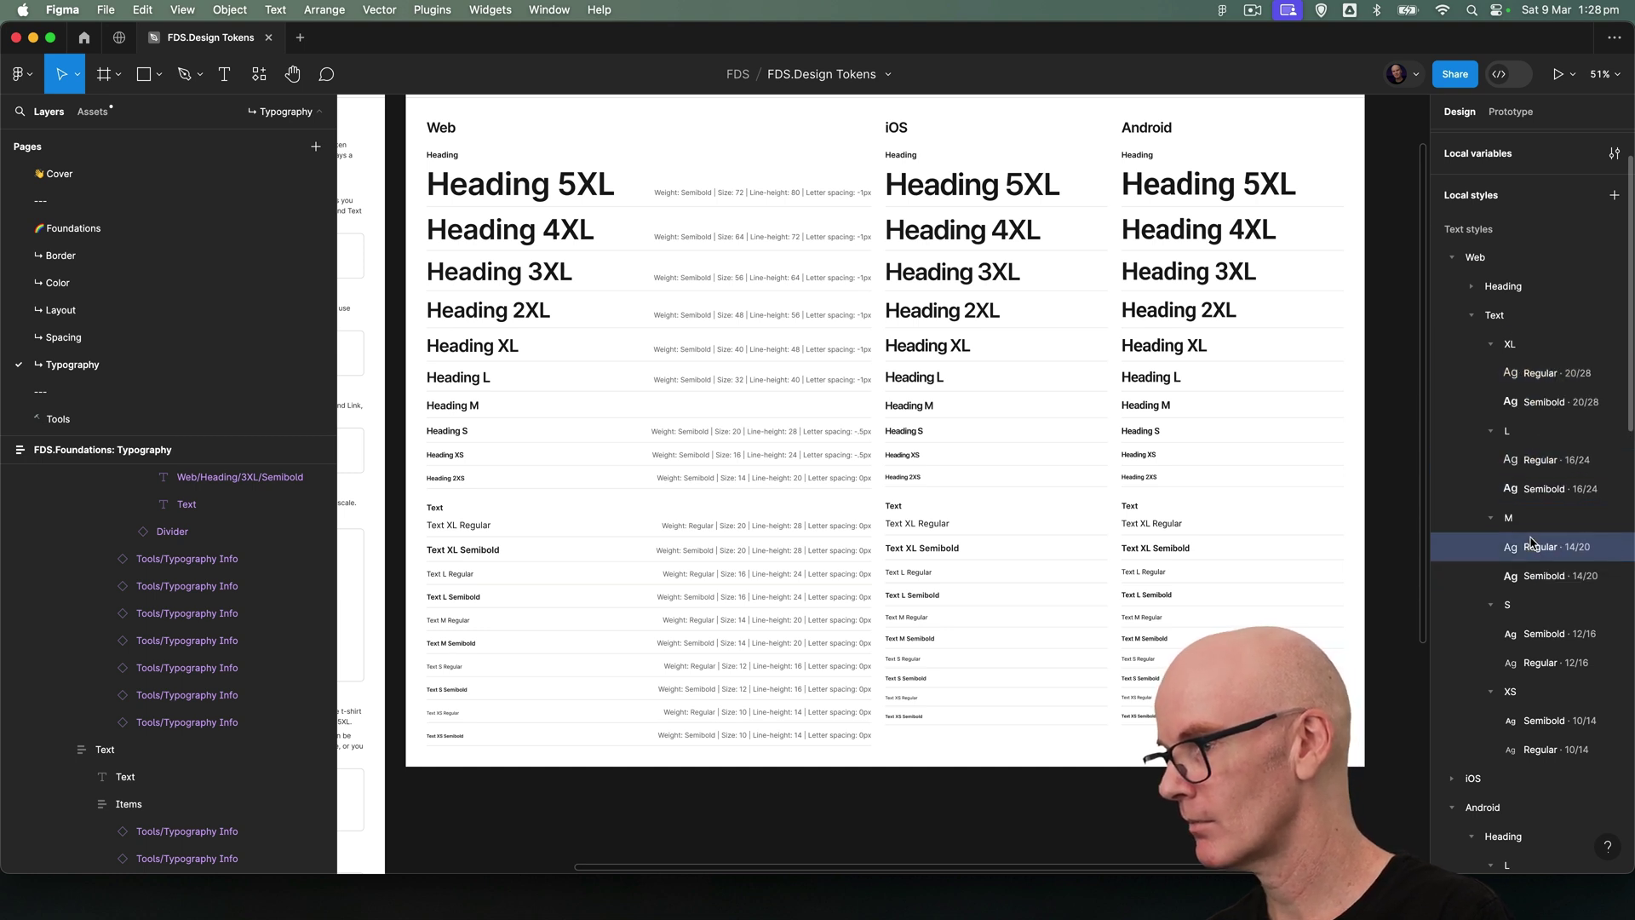
{"action": "left_click_drag", "start_coordinate": [1540, 662], "coordinate": [1536, 630]}
{"action": "left_click_drag", "start_coordinate": [1539, 749], "coordinate": [1536, 720]}
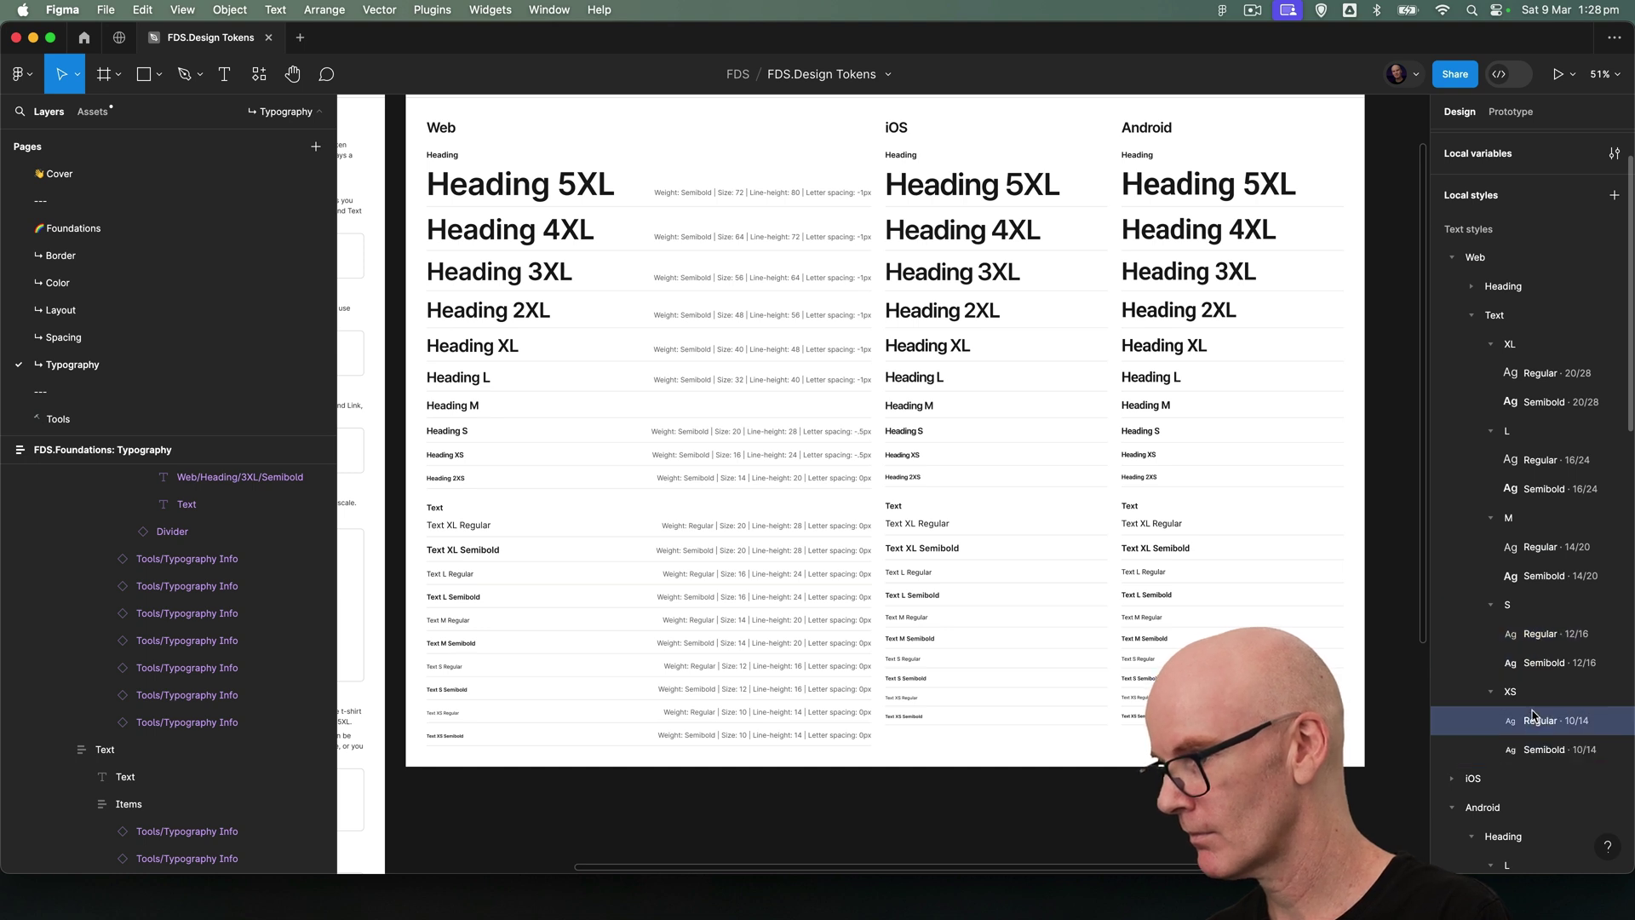
- Collapse the Web and Android style groups, leaving only the iOS Heading styles expanded
{"action": "left_click", "coordinate": [1471, 315]}
{"action": "left_click", "coordinate": [1452, 257]}
{"action": "left_click", "coordinate": [1452, 315]}
{"action": "left_click", "coordinate": [1451, 286]}
{"action": "left_click", "coordinate": [1471, 344]}
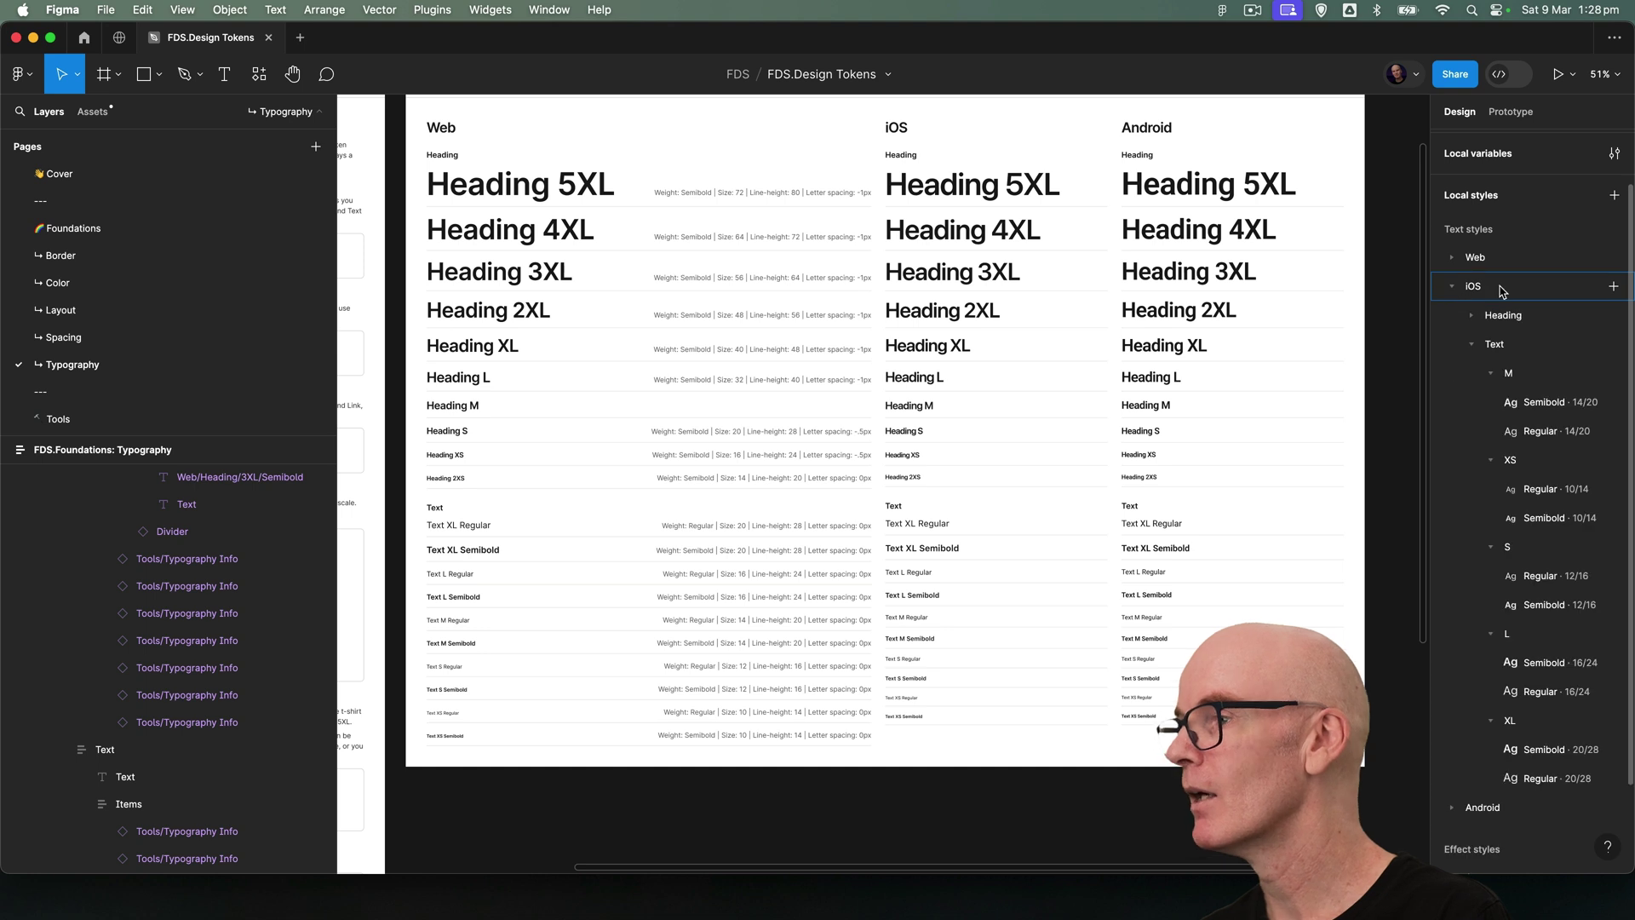
{"action": "left_click", "coordinate": [1471, 344]}
{"action": "left_click", "coordinate": [1472, 315]}
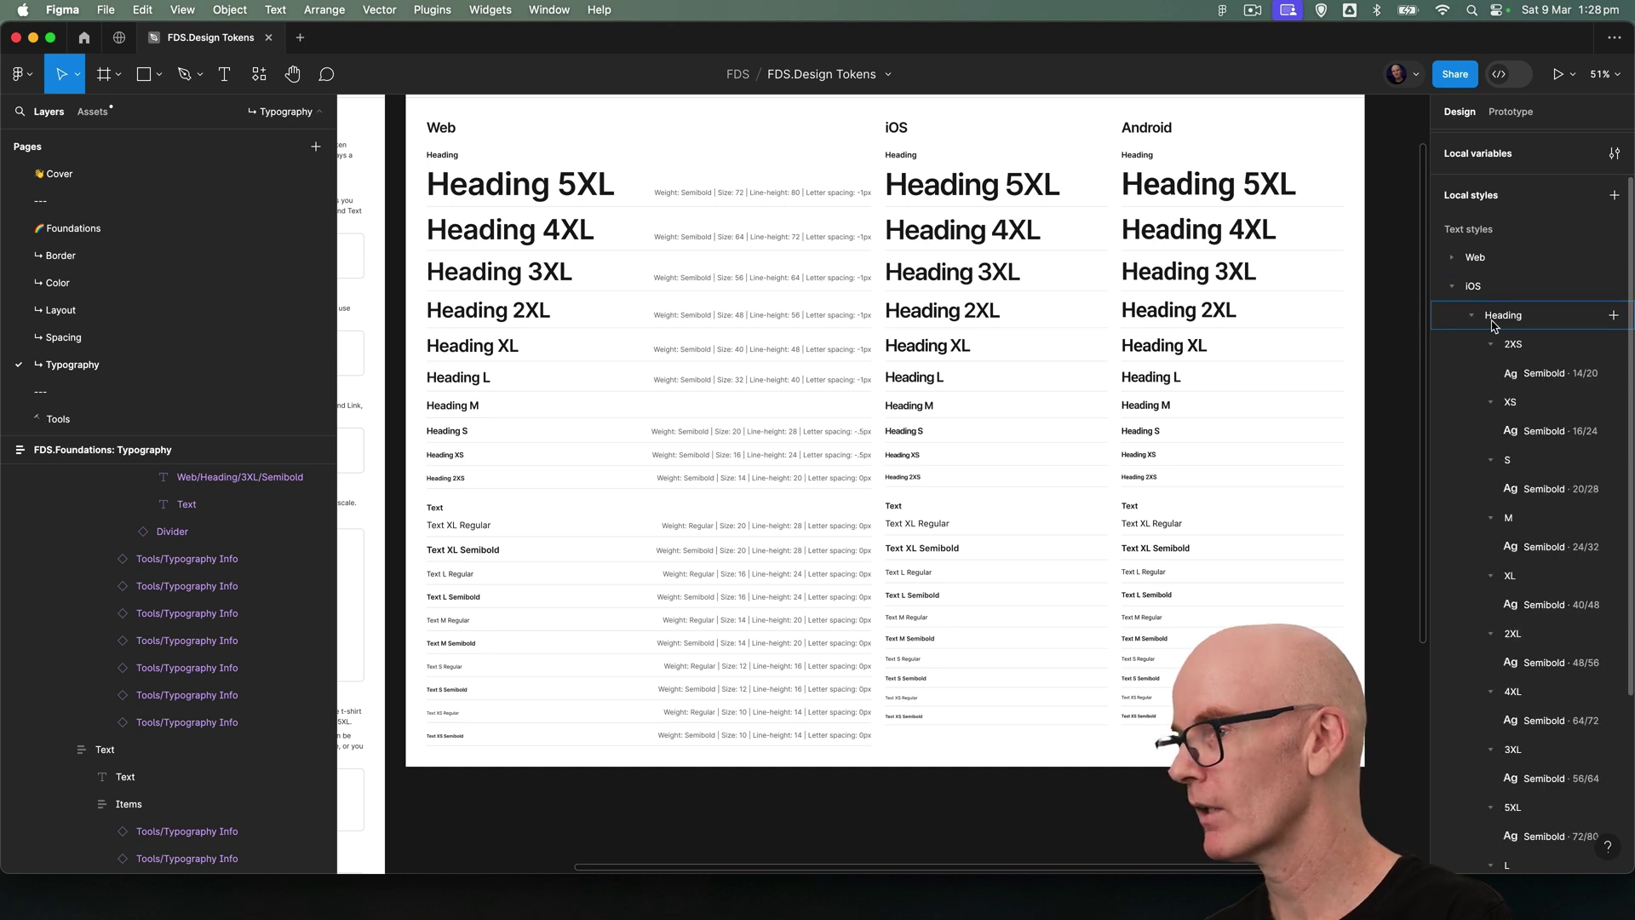
- Collapse each iOS Heading size group: 2XS, XS, S, M, XL, 2XL, 4XL, 3XL, 5XL and L
{"action": "left_click", "coordinate": [1490, 344]}
{"action": "left_click", "coordinate": [1490, 373]}
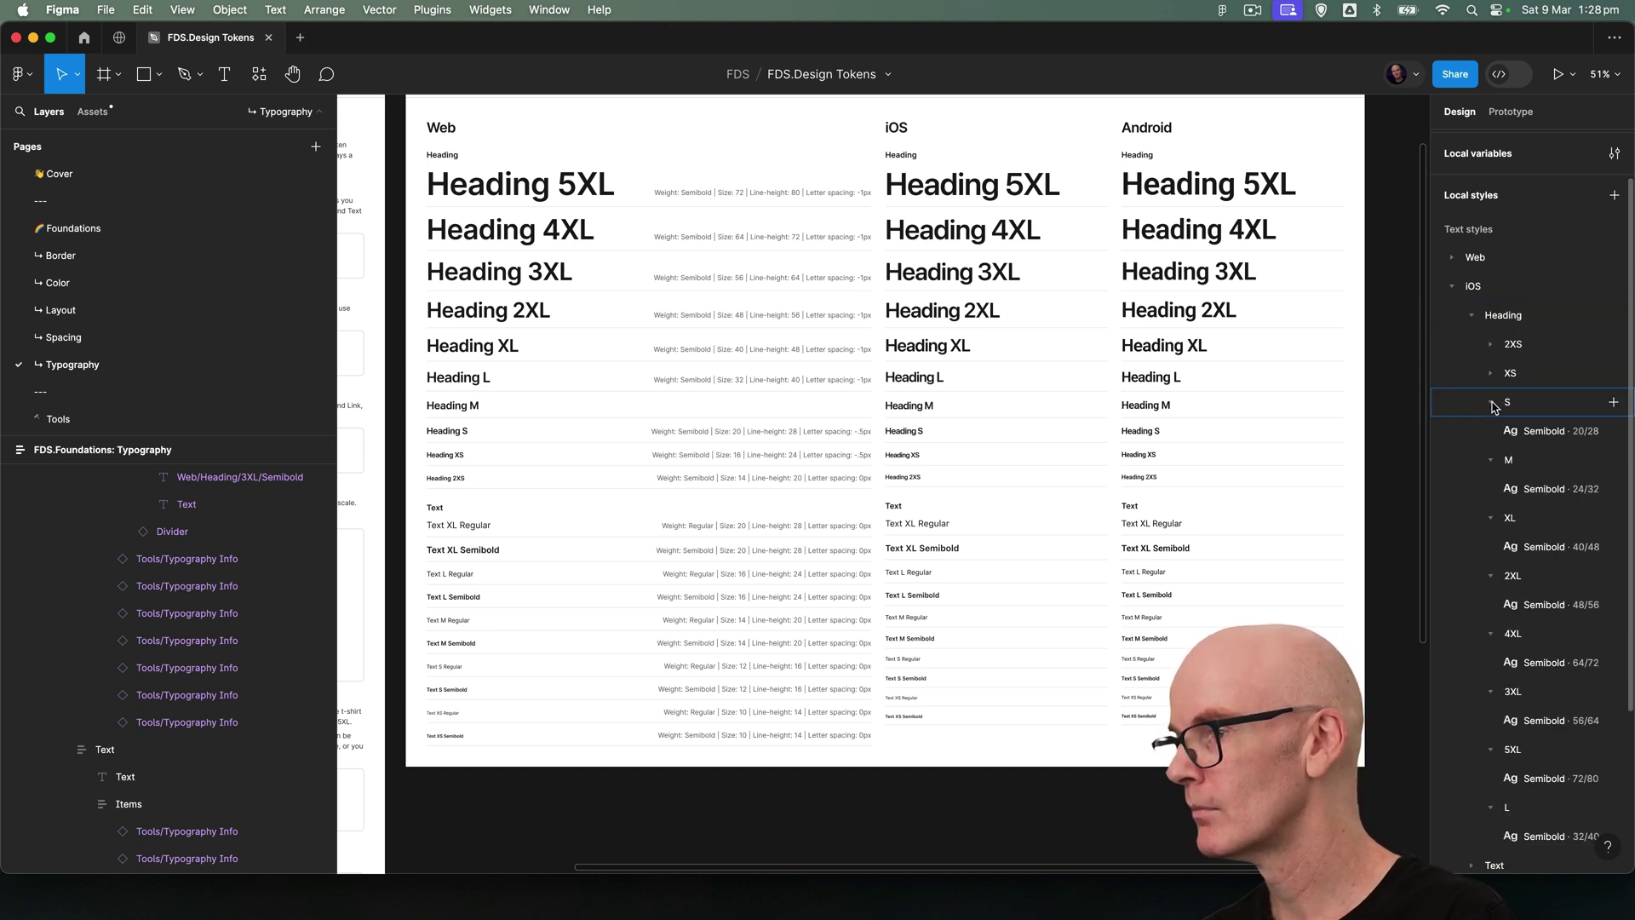
{"action": "left_click", "coordinate": [1490, 402]}
{"action": "left_click", "coordinate": [1490, 431]}
{"action": "left_click", "coordinate": [1490, 460]}
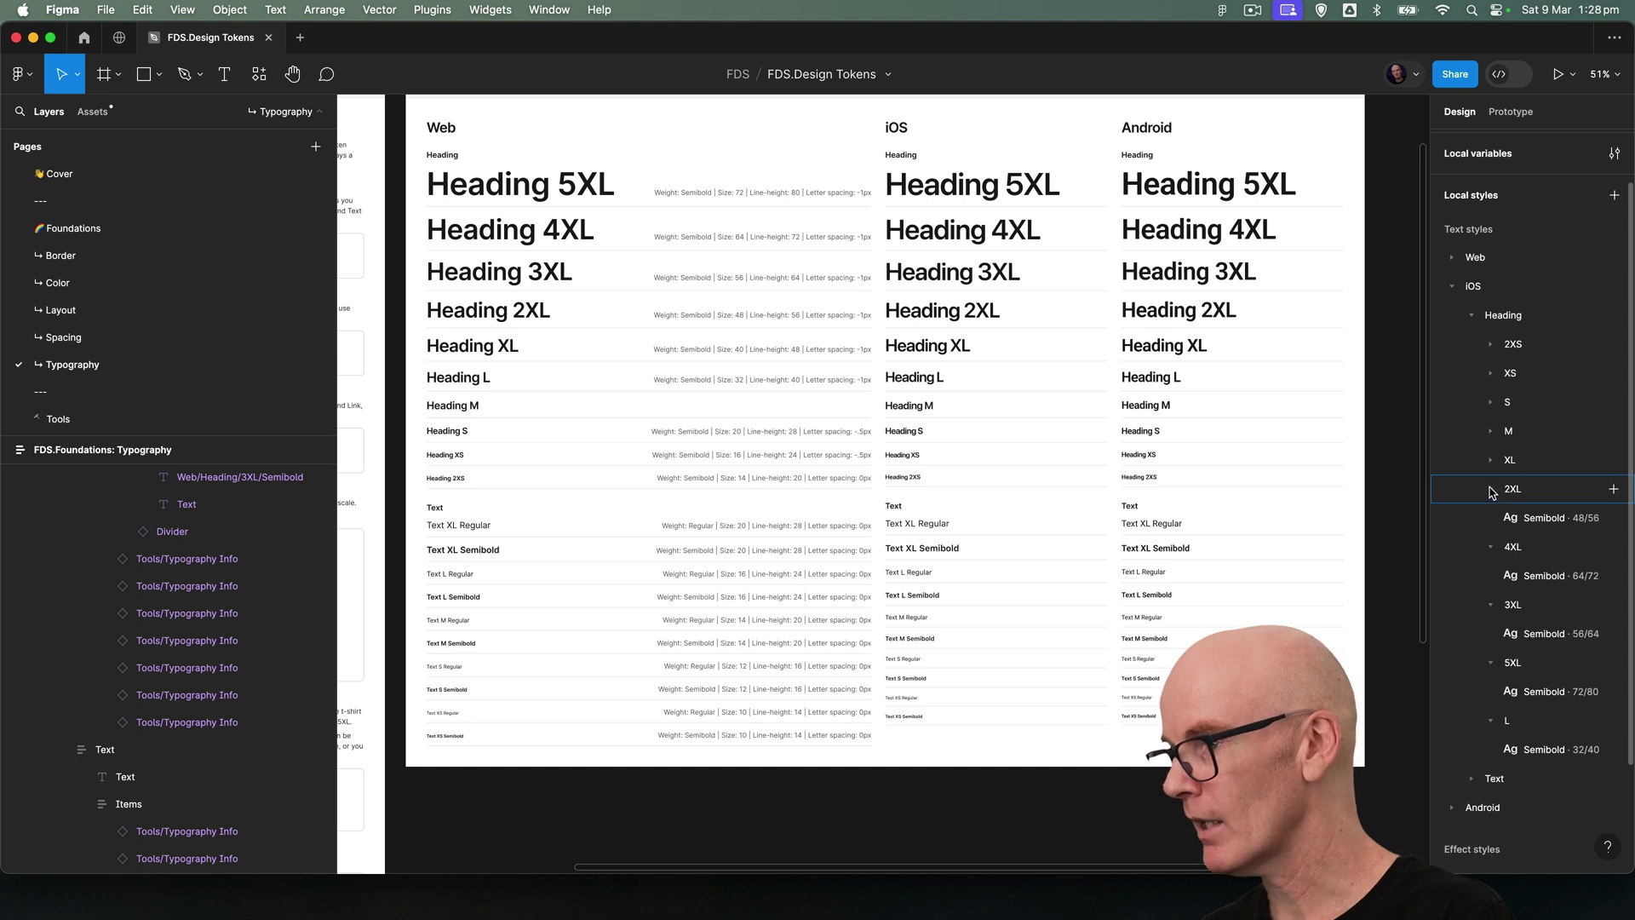
{"action": "left_click", "coordinate": [1490, 489]}
{"action": "left_click", "coordinate": [1490, 518]}
{"action": "left_click", "coordinate": [1490, 547]}
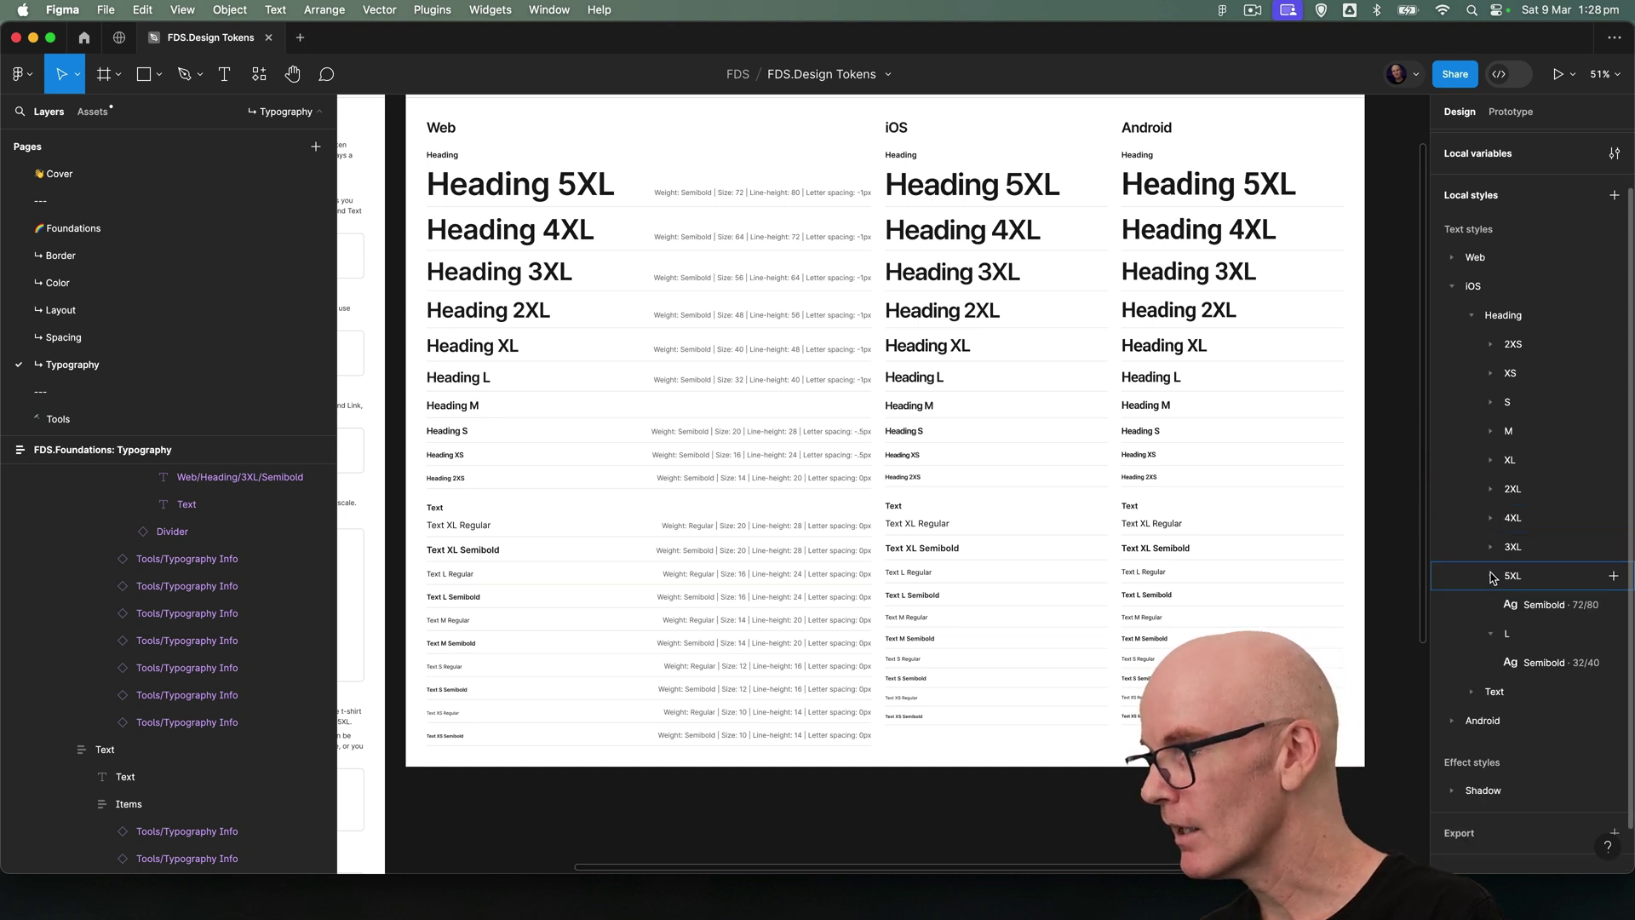
{"action": "left_click", "coordinate": [1490, 576]}
{"action": "left_click", "coordinate": [1490, 605]}
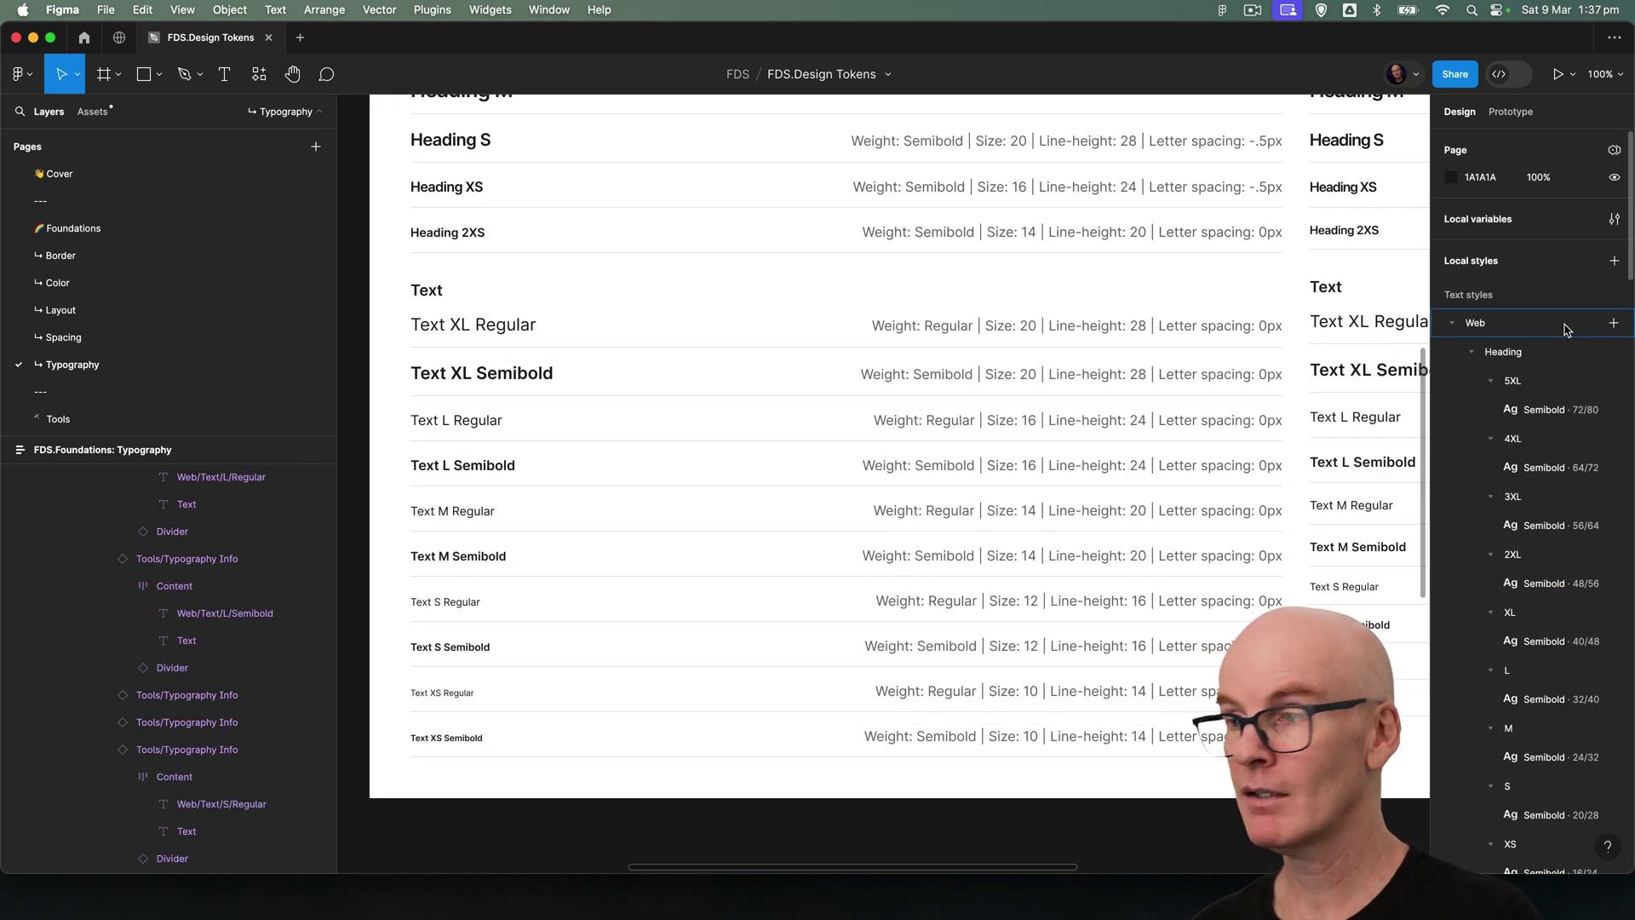
- Scroll through the Web, iOS and Android style lists to check the 5XL-to-XS ordering
{"action": "scroll", "coordinate": [1564, 332], "scroll_direction": "down", "scroll_amount": 5}
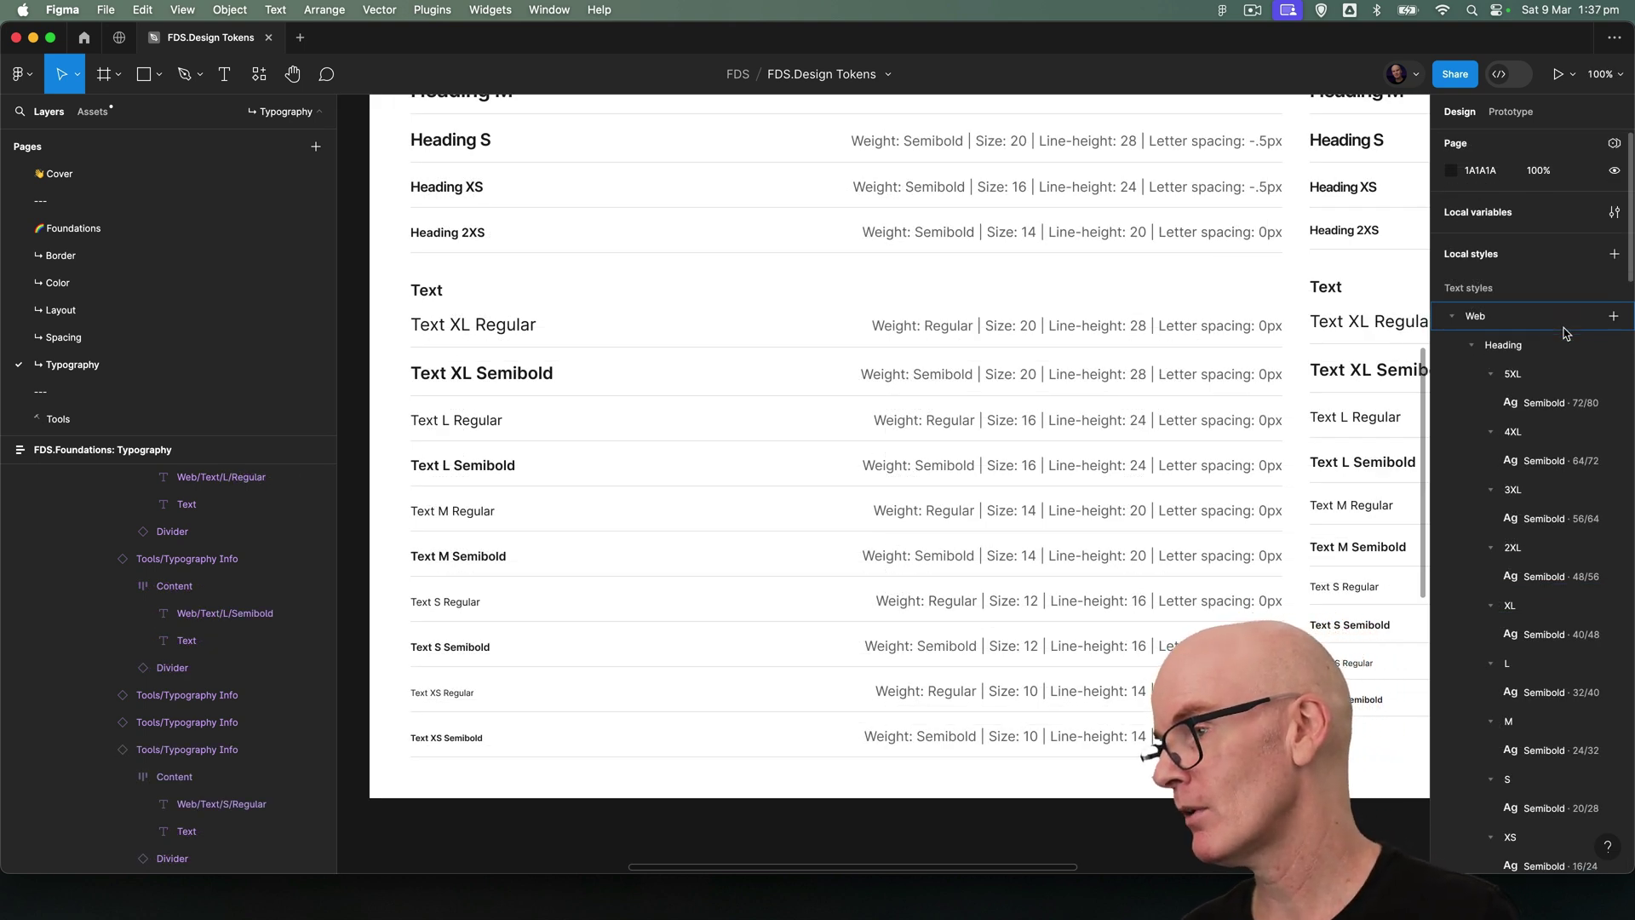
{"action": "scroll", "coordinate": [1564, 333], "scroll_direction": "down", "scroll_amount": 4}
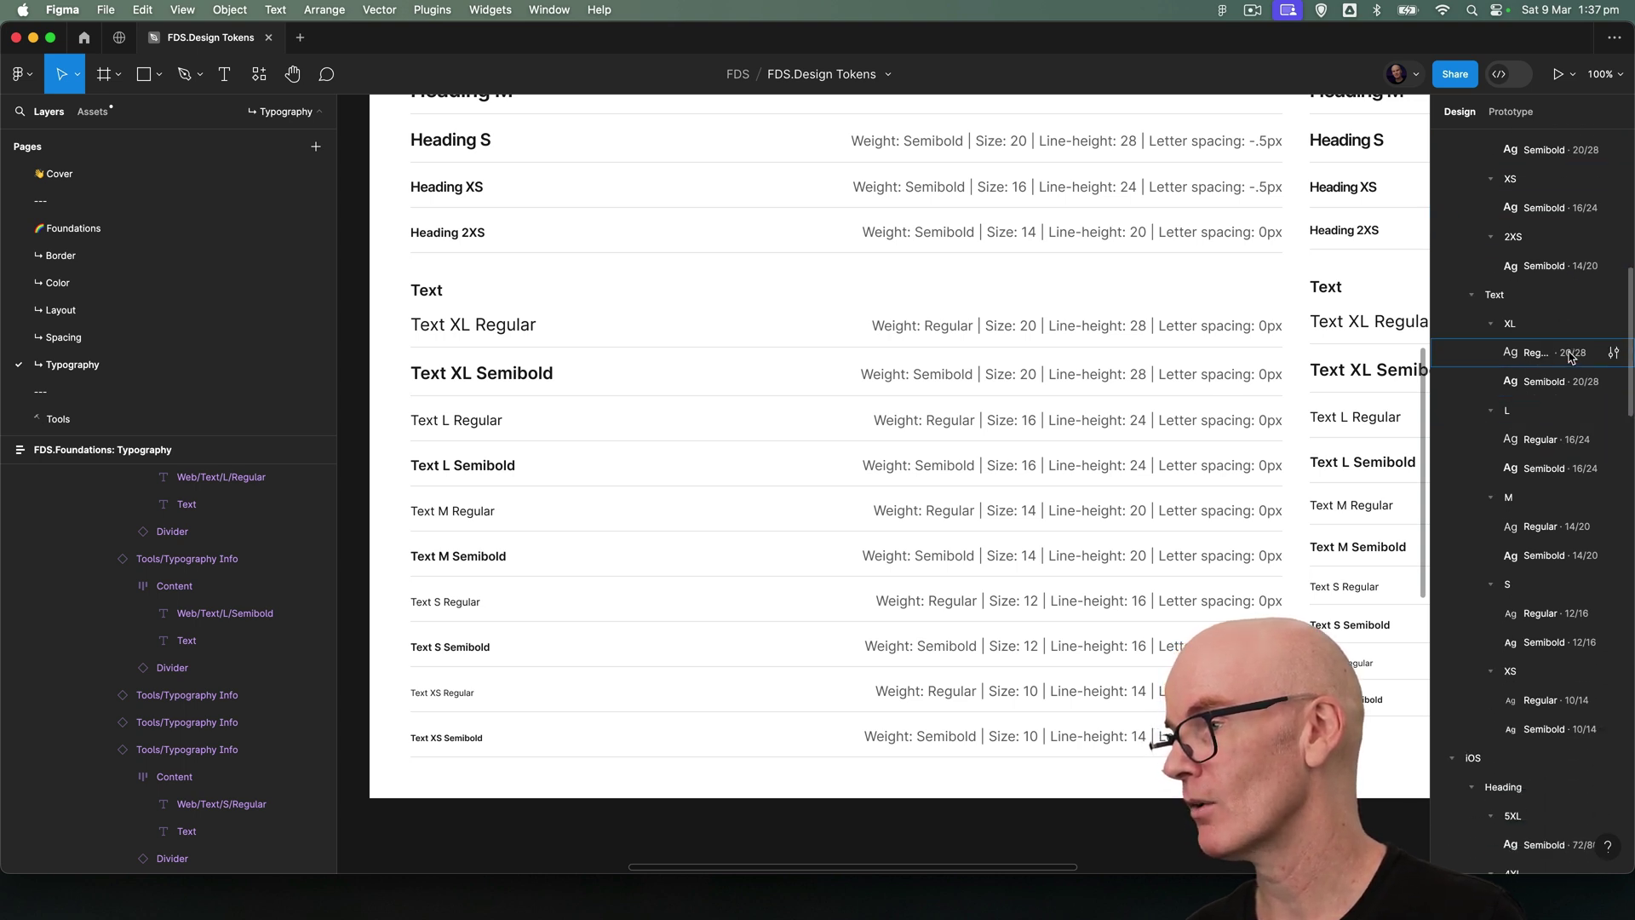
{"action": "scroll", "coordinate": [1571, 389], "scroll_direction": "down", "scroll_amount": 7}
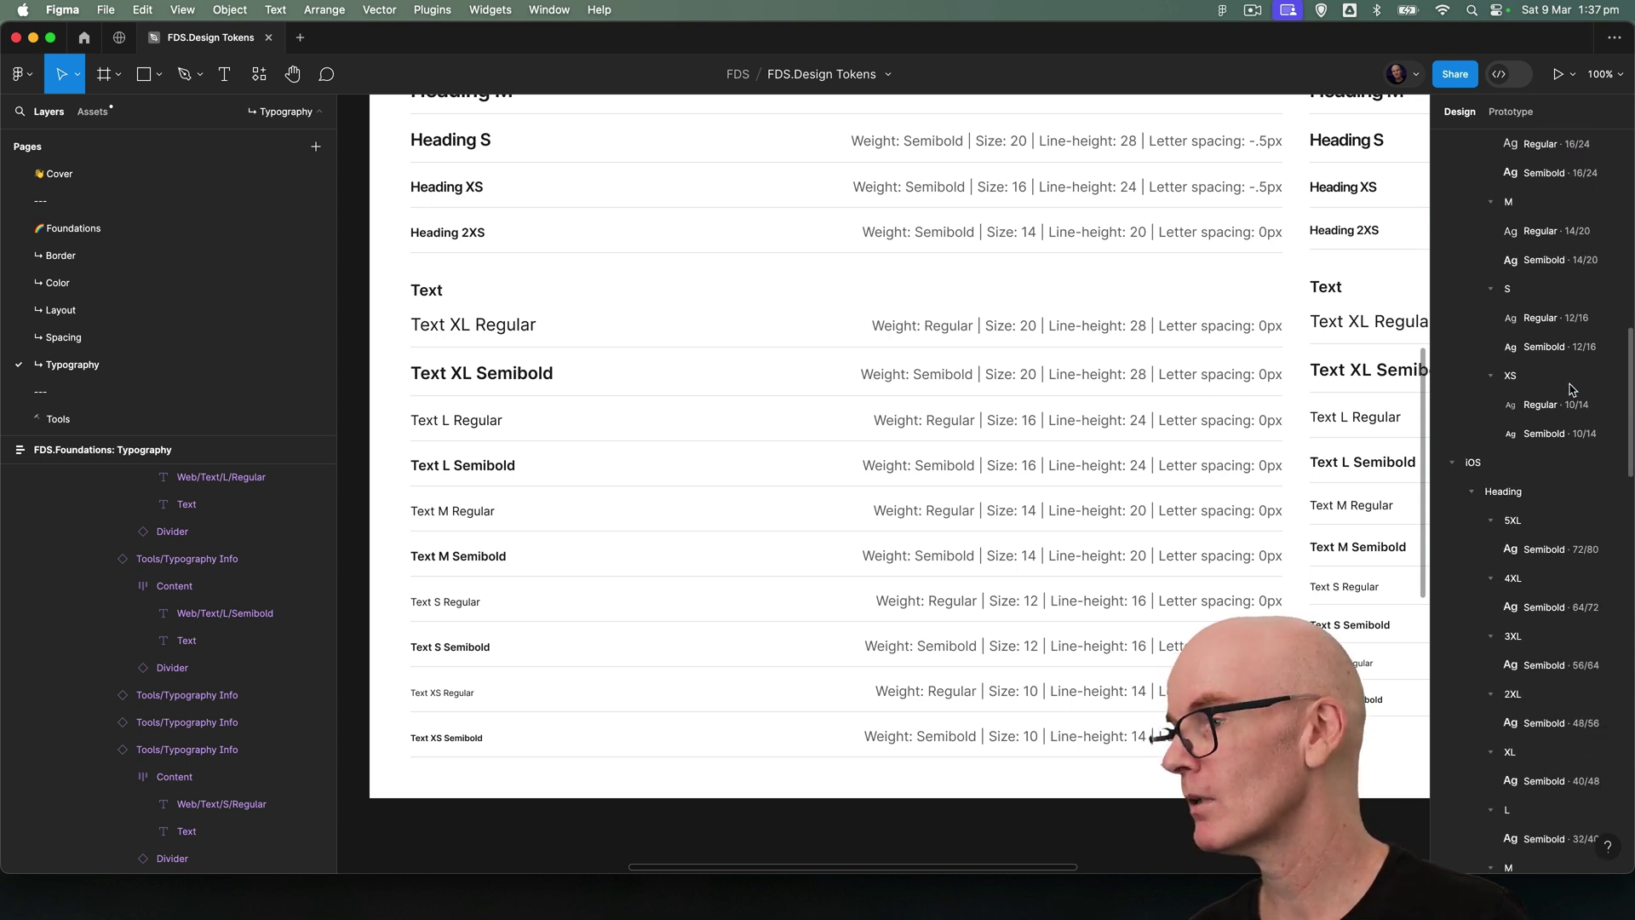
{"action": "scroll", "coordinate": [1573, 389], "scroll_direction": "down", "scroll_amount": 10}
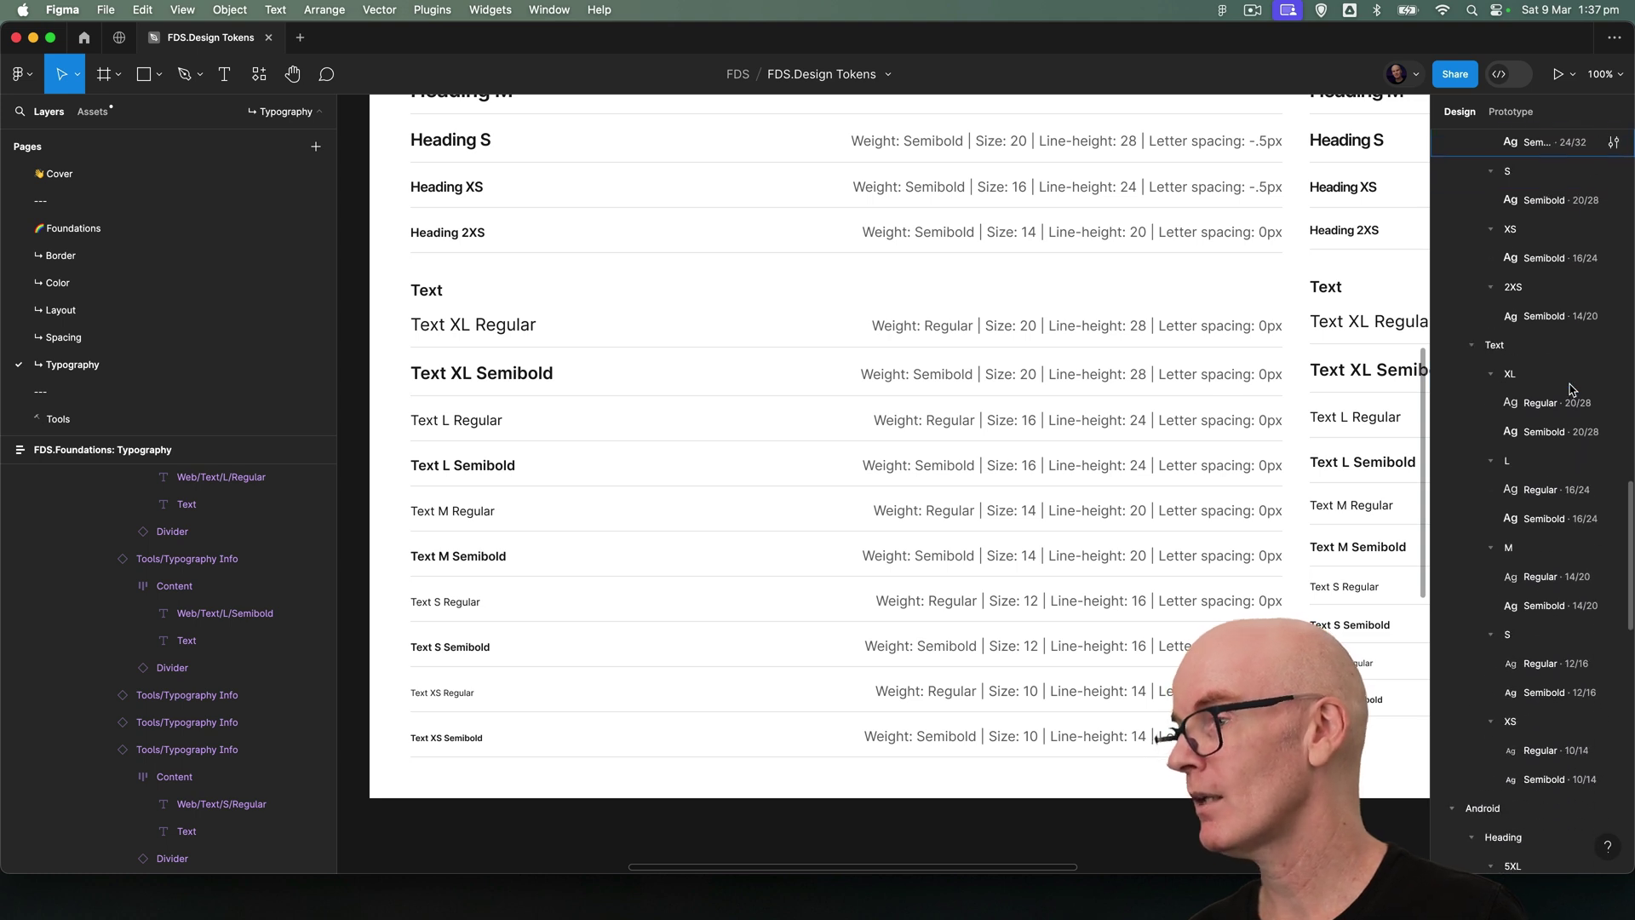
{"action": "scroll", "coordinate": [1573, 389], "scroll_direction": "down", "scroll_amount": 13}
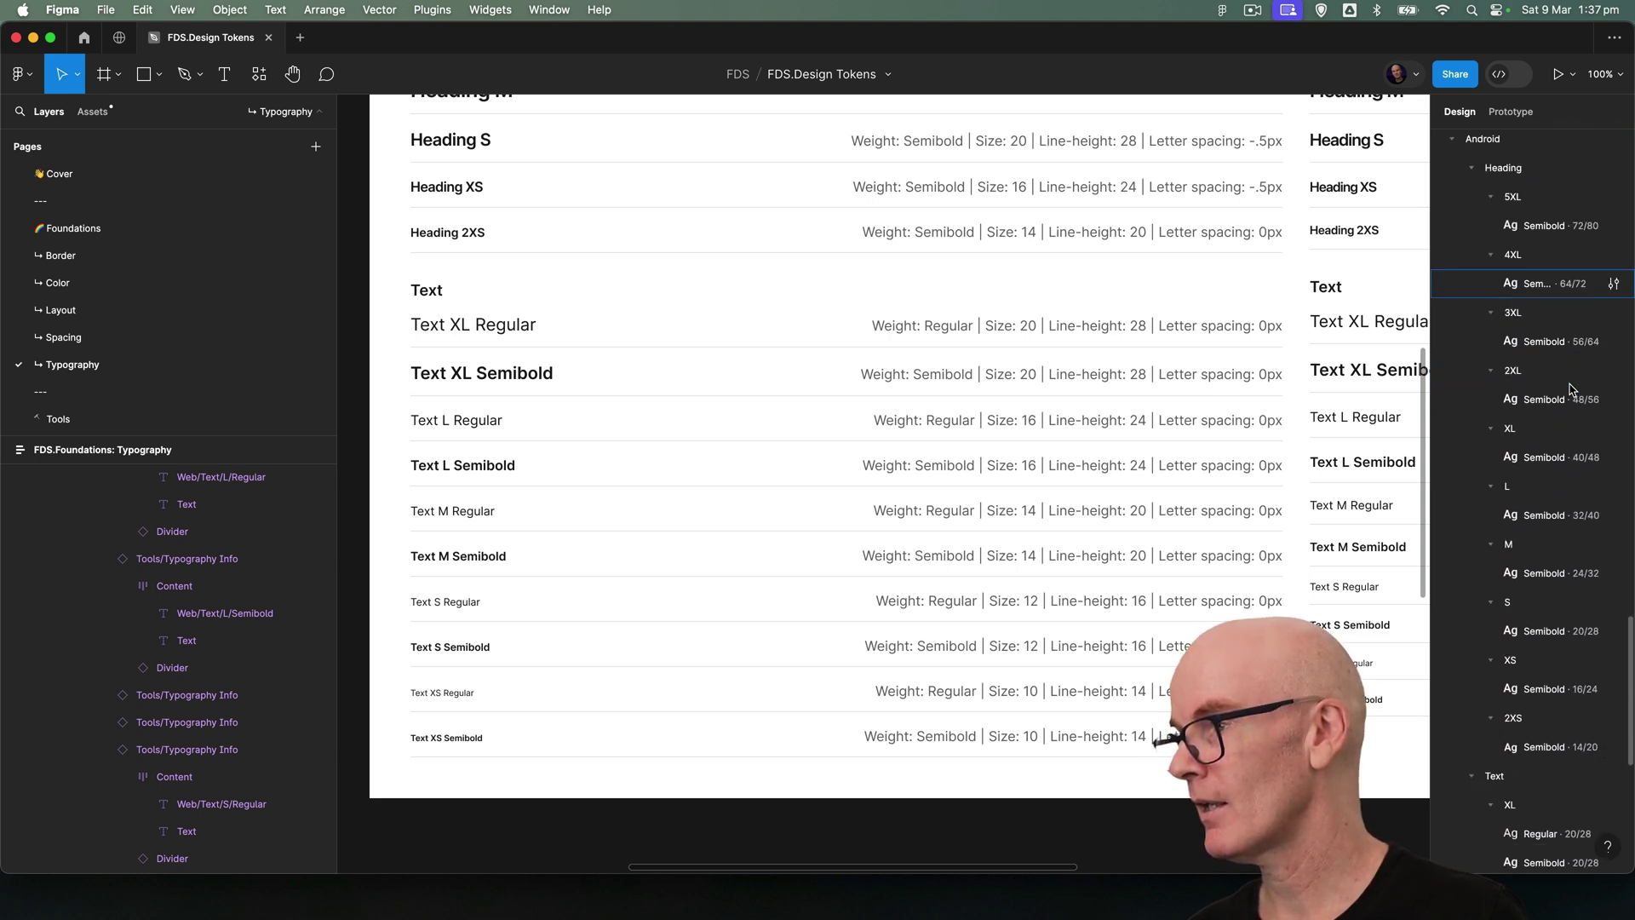
- Check the style on the Web Text XL Regular sample, then select the Text L Regular sample
{"action": "left_click", "coordinate": [832, 562]}
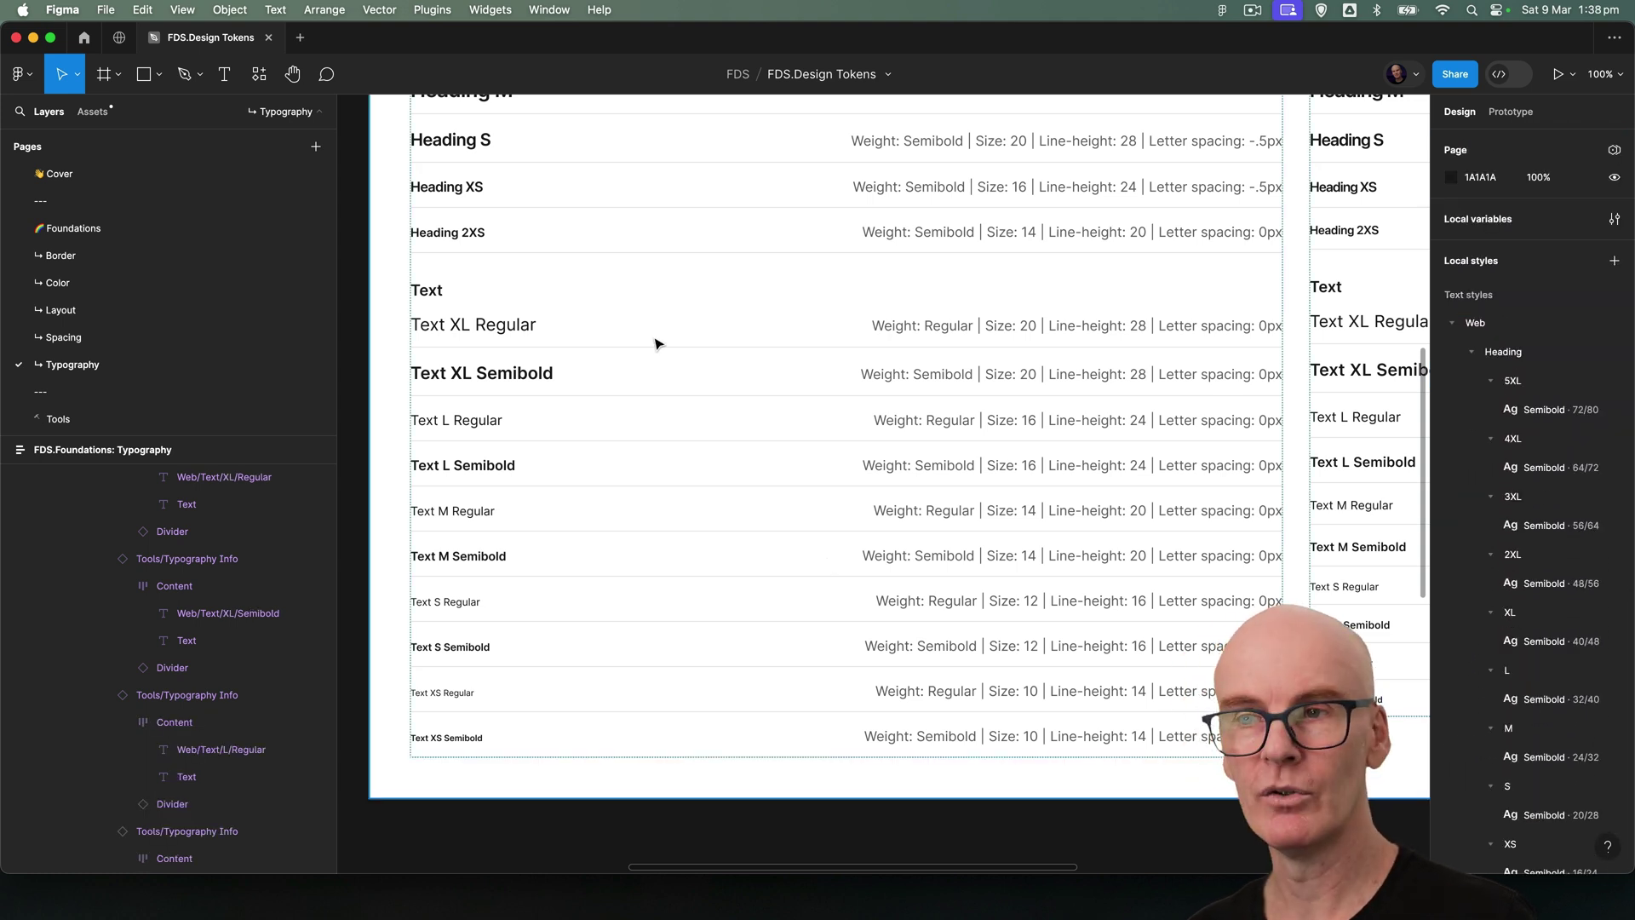
{"action": "left_click", "coordinate": [482, 430]}
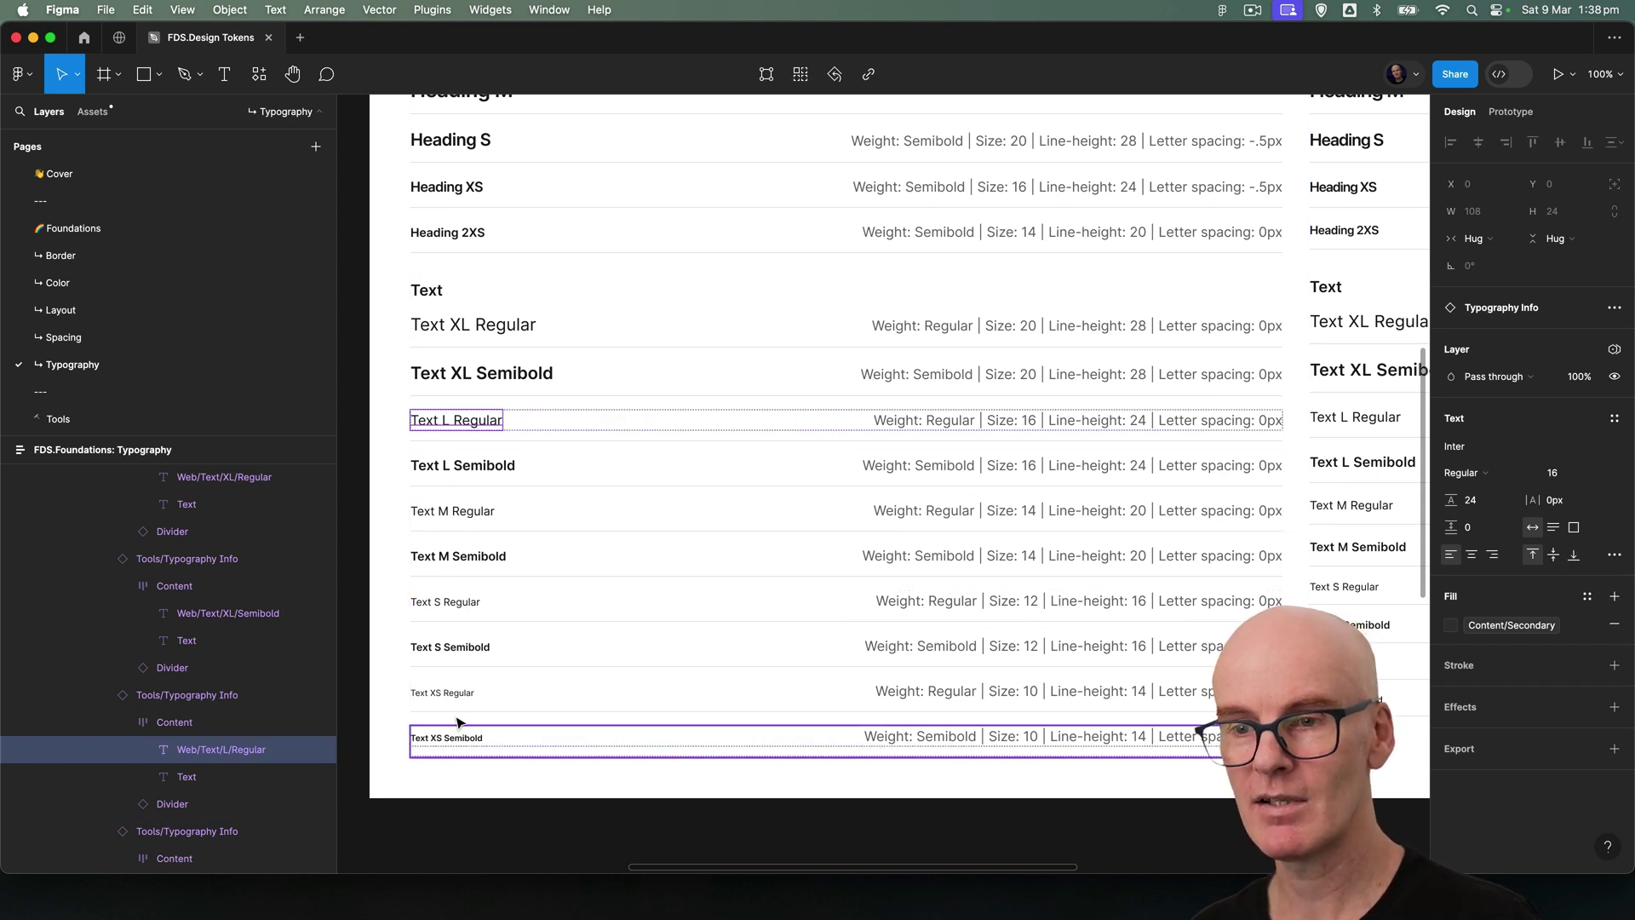
{"action": "left_click", "coordinate": [479, 328]}
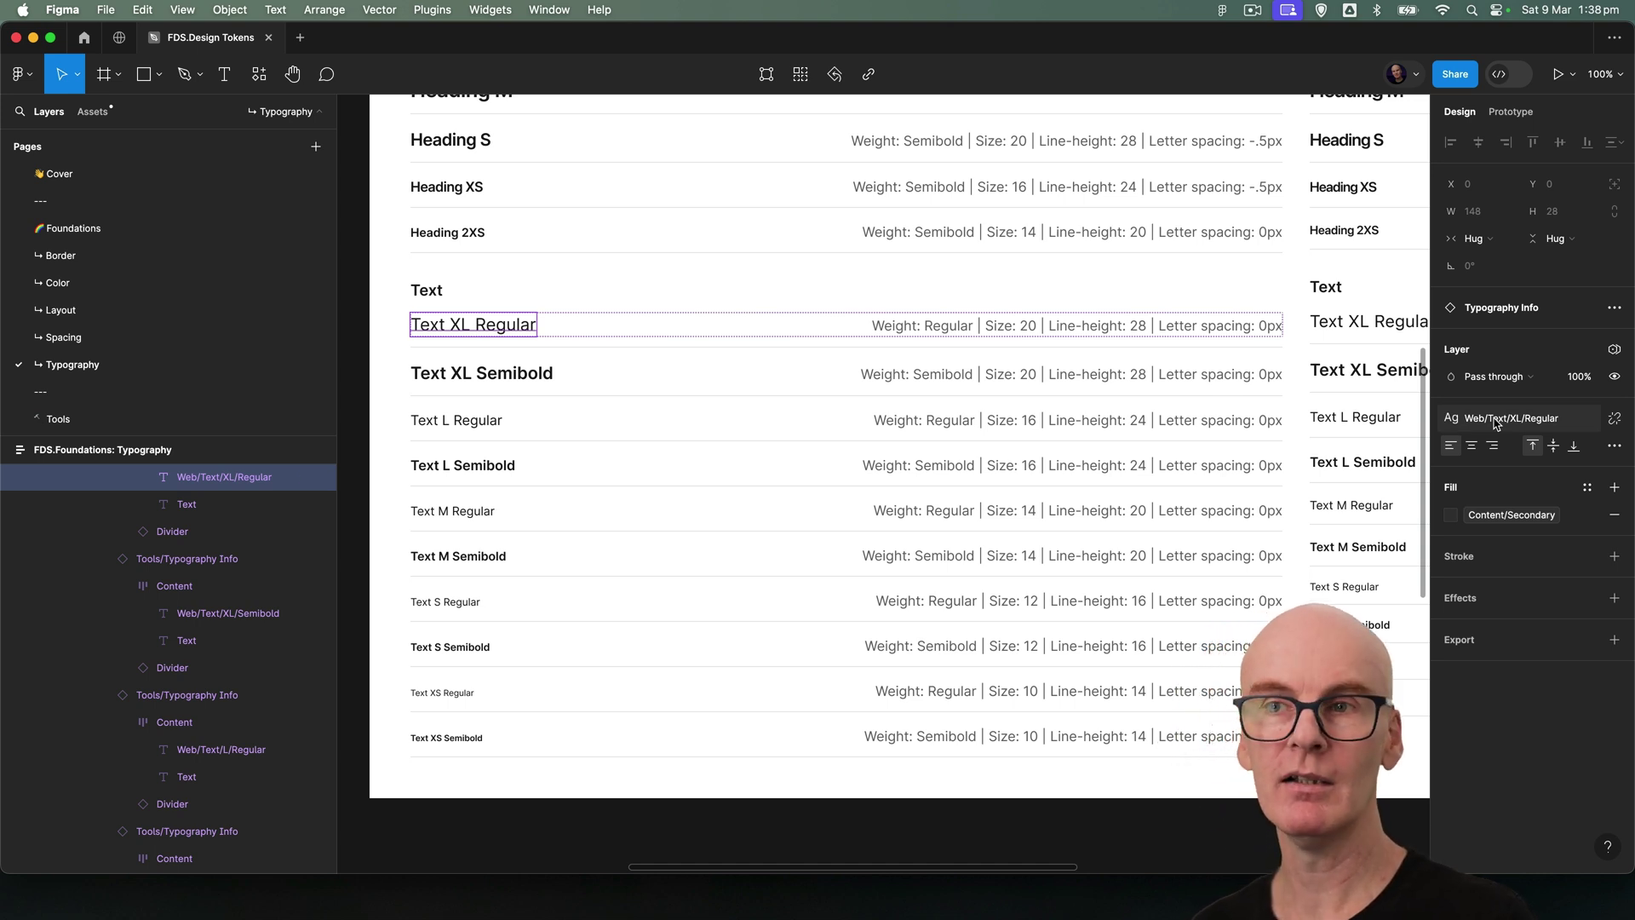
{"action": "left_click", "coordinate": [450, 424]}
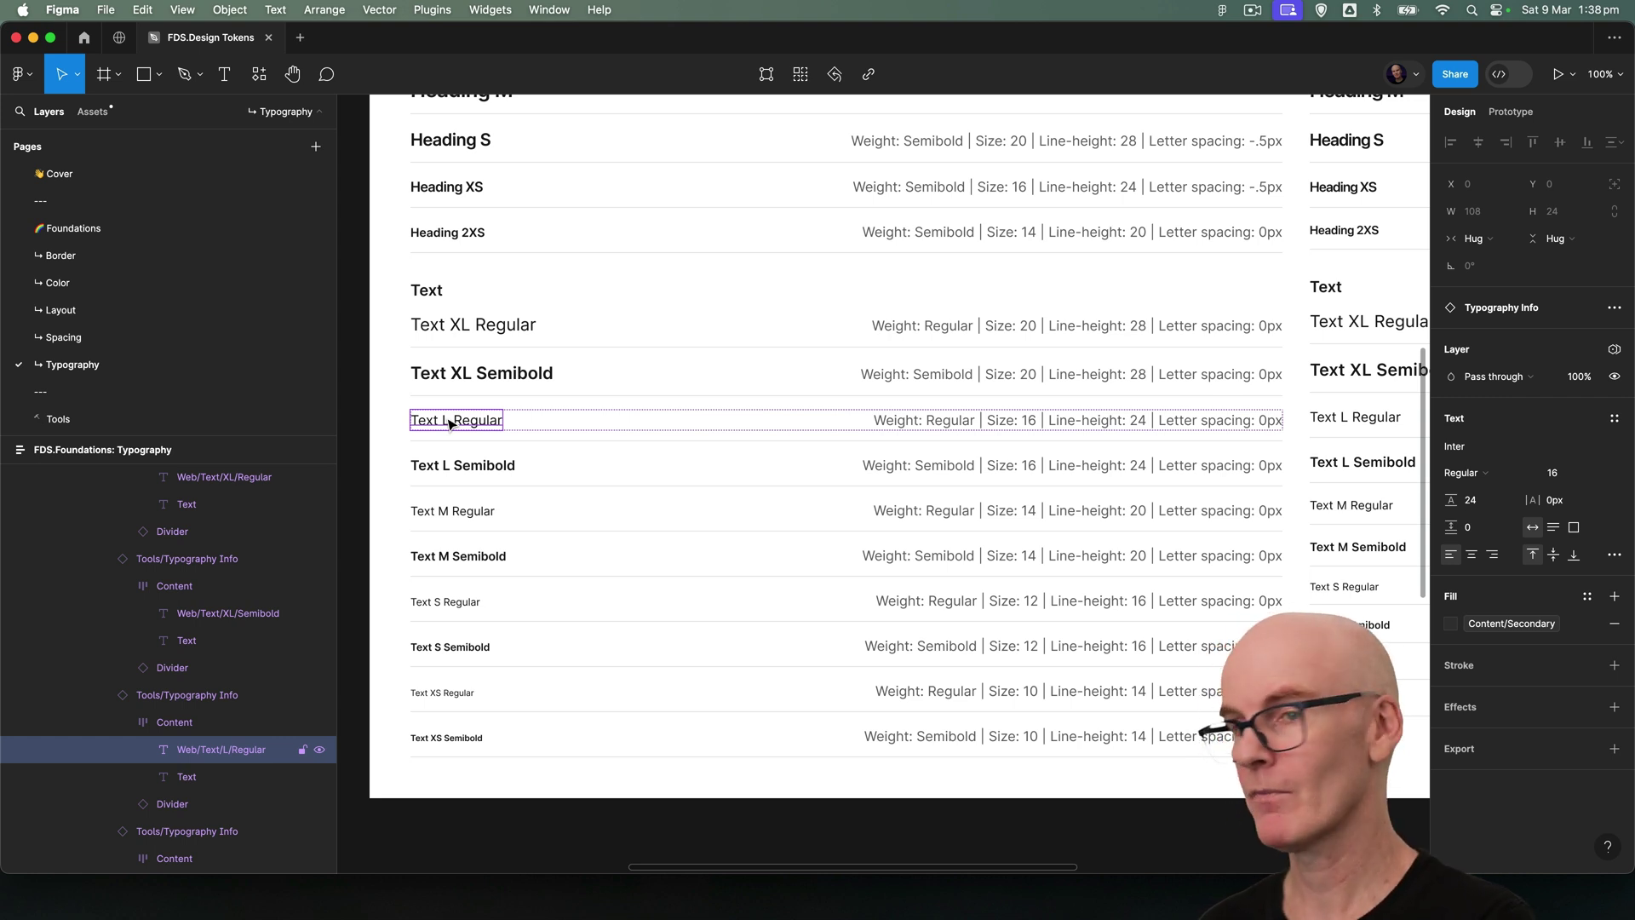
- Apply Web/Text/L/Regular 16/24 and Web/Text/M/Regular 14/20 to the L and M samples
{"action": "left_click", "coordinate": [1614, 421]}
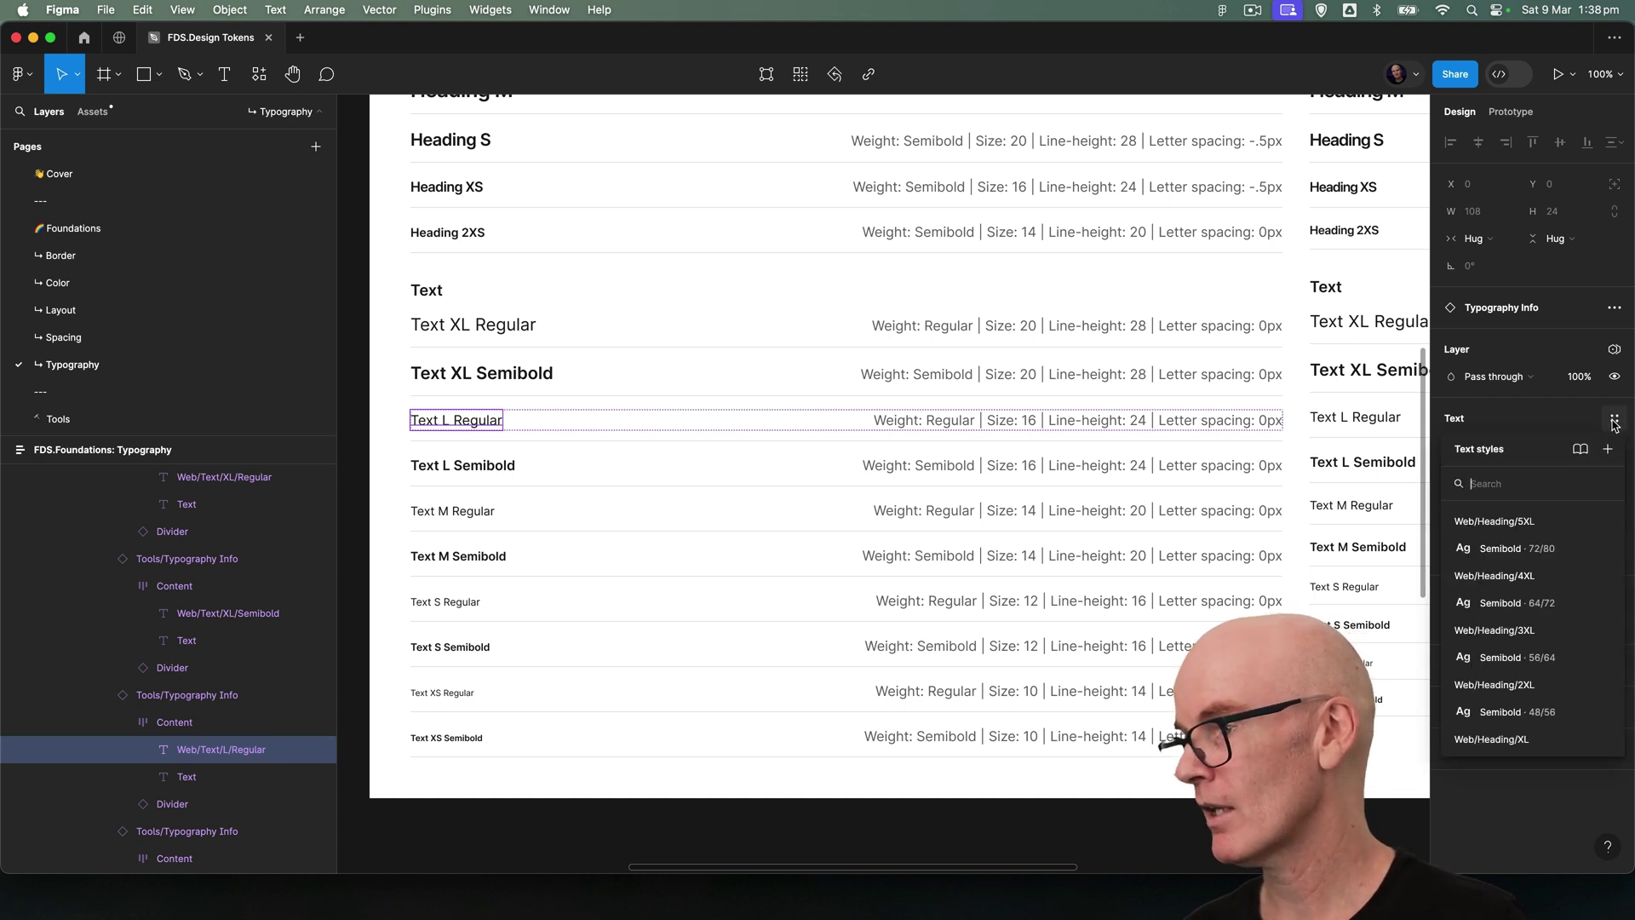
{"action": "type", "text": "text"}
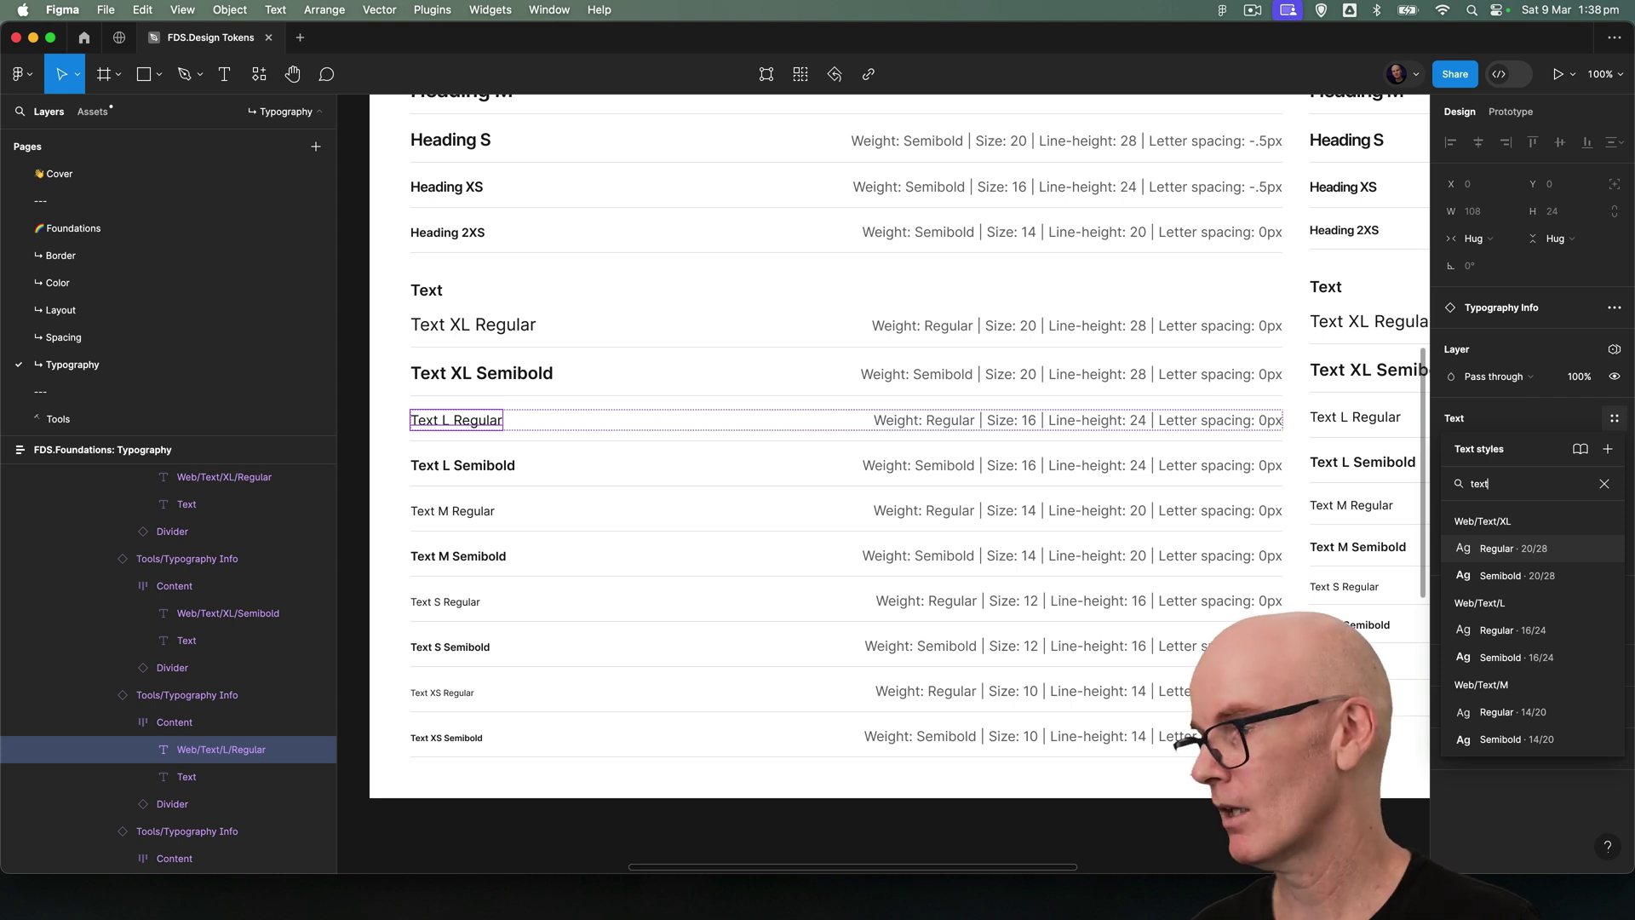
{"action": "left_click", "coordinate": [1517, 631]}
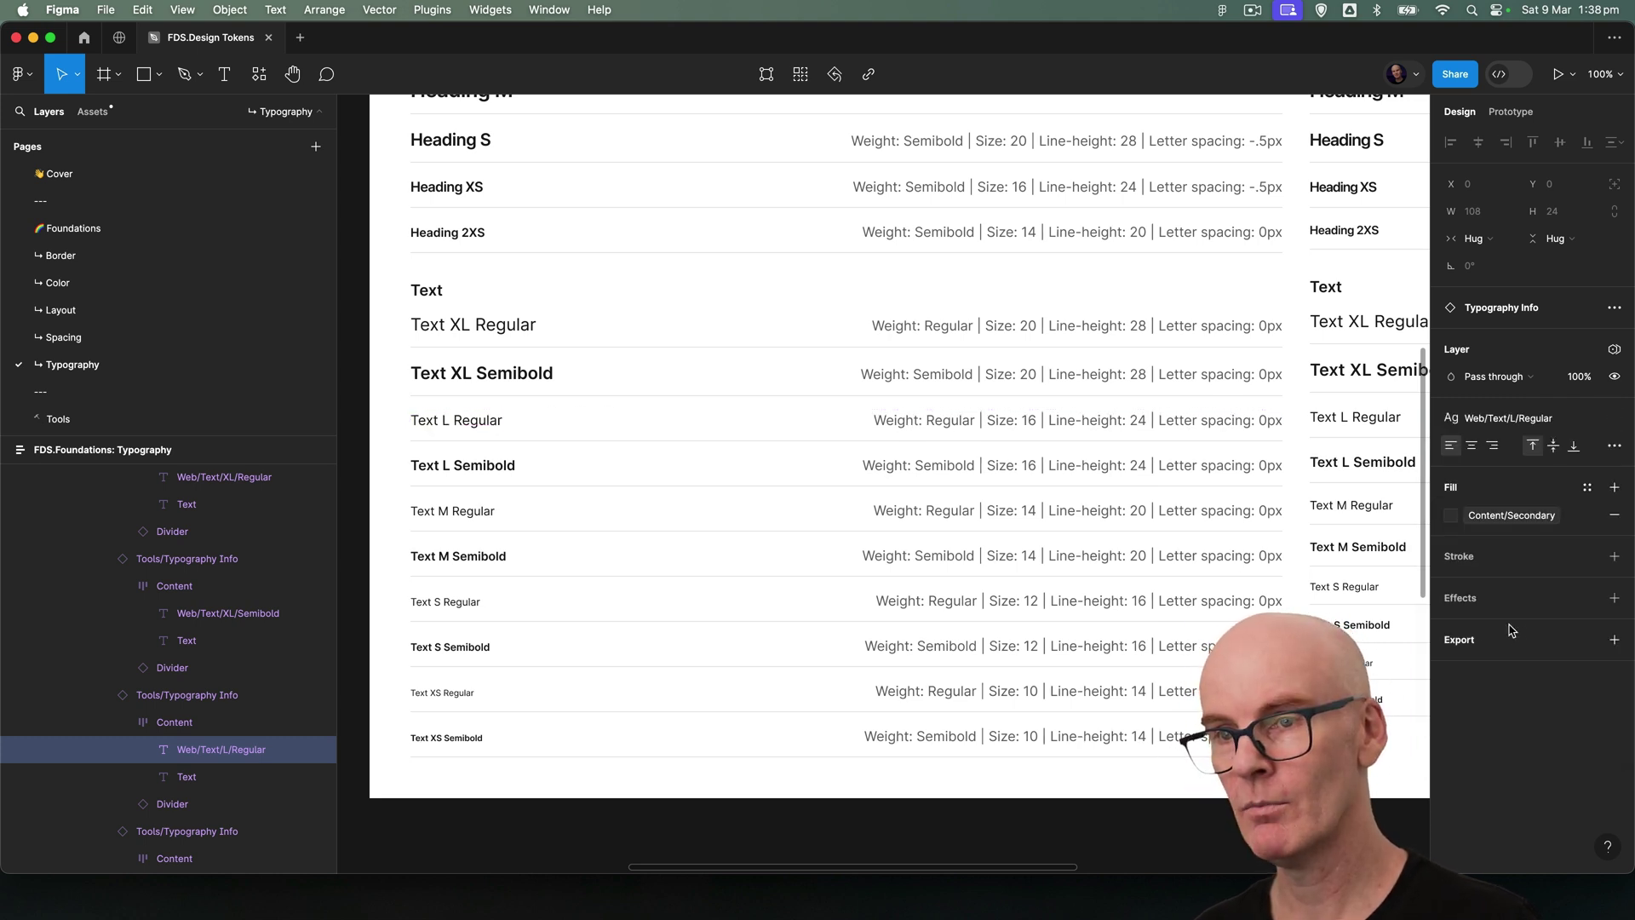
{"action": "left_click", "coordinate": [455, 511]}
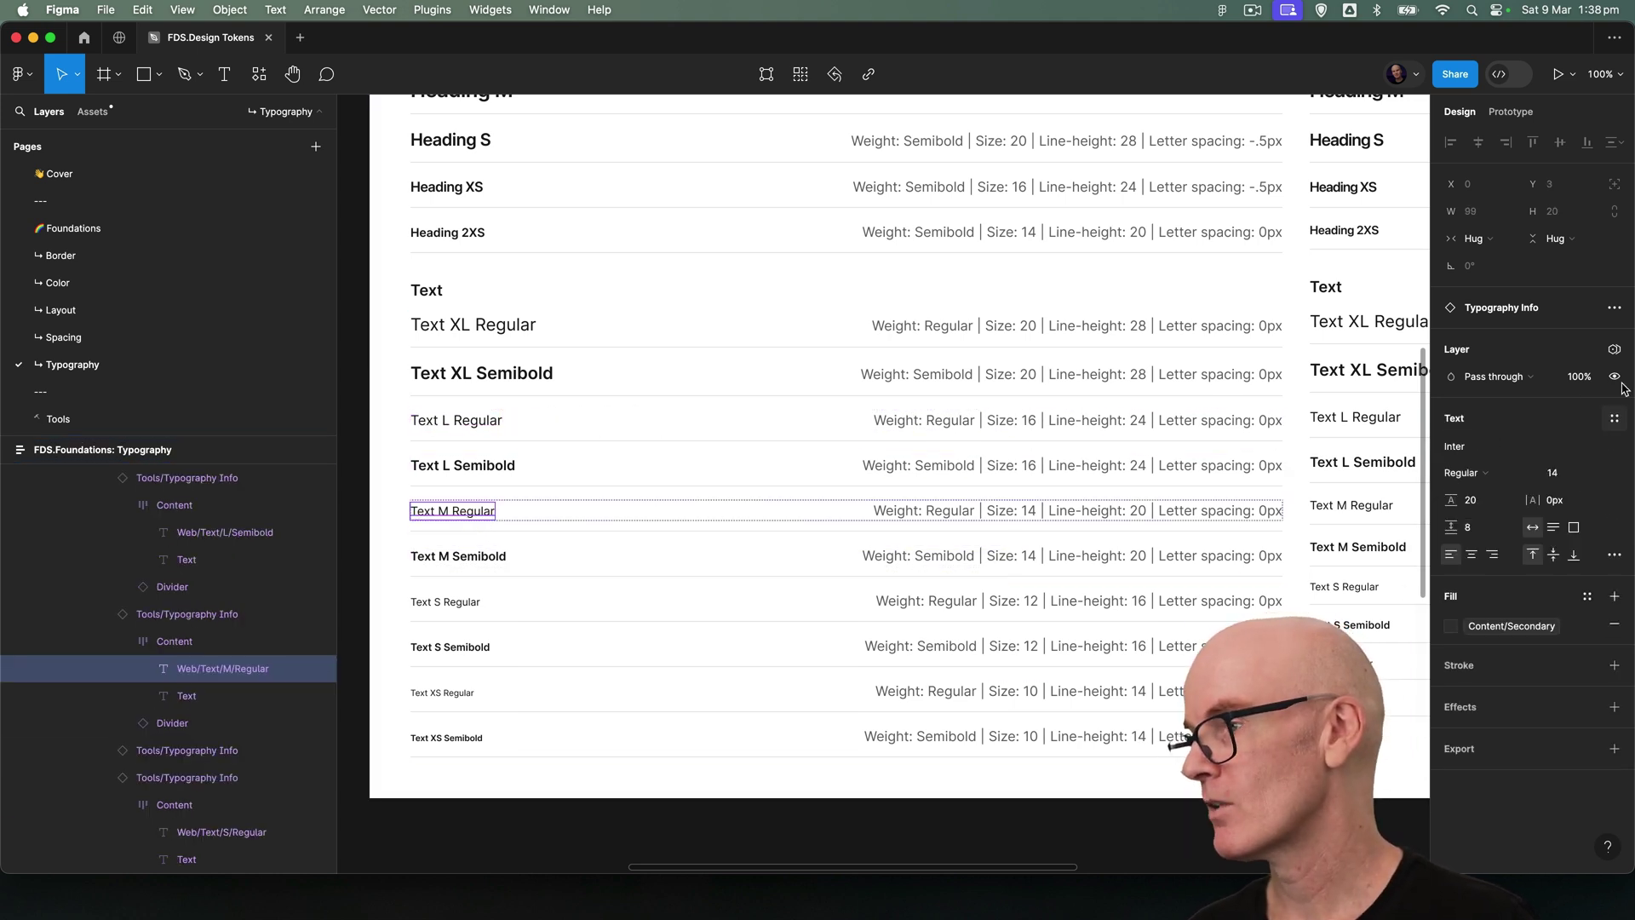
{"action": "type", "text": "te"}
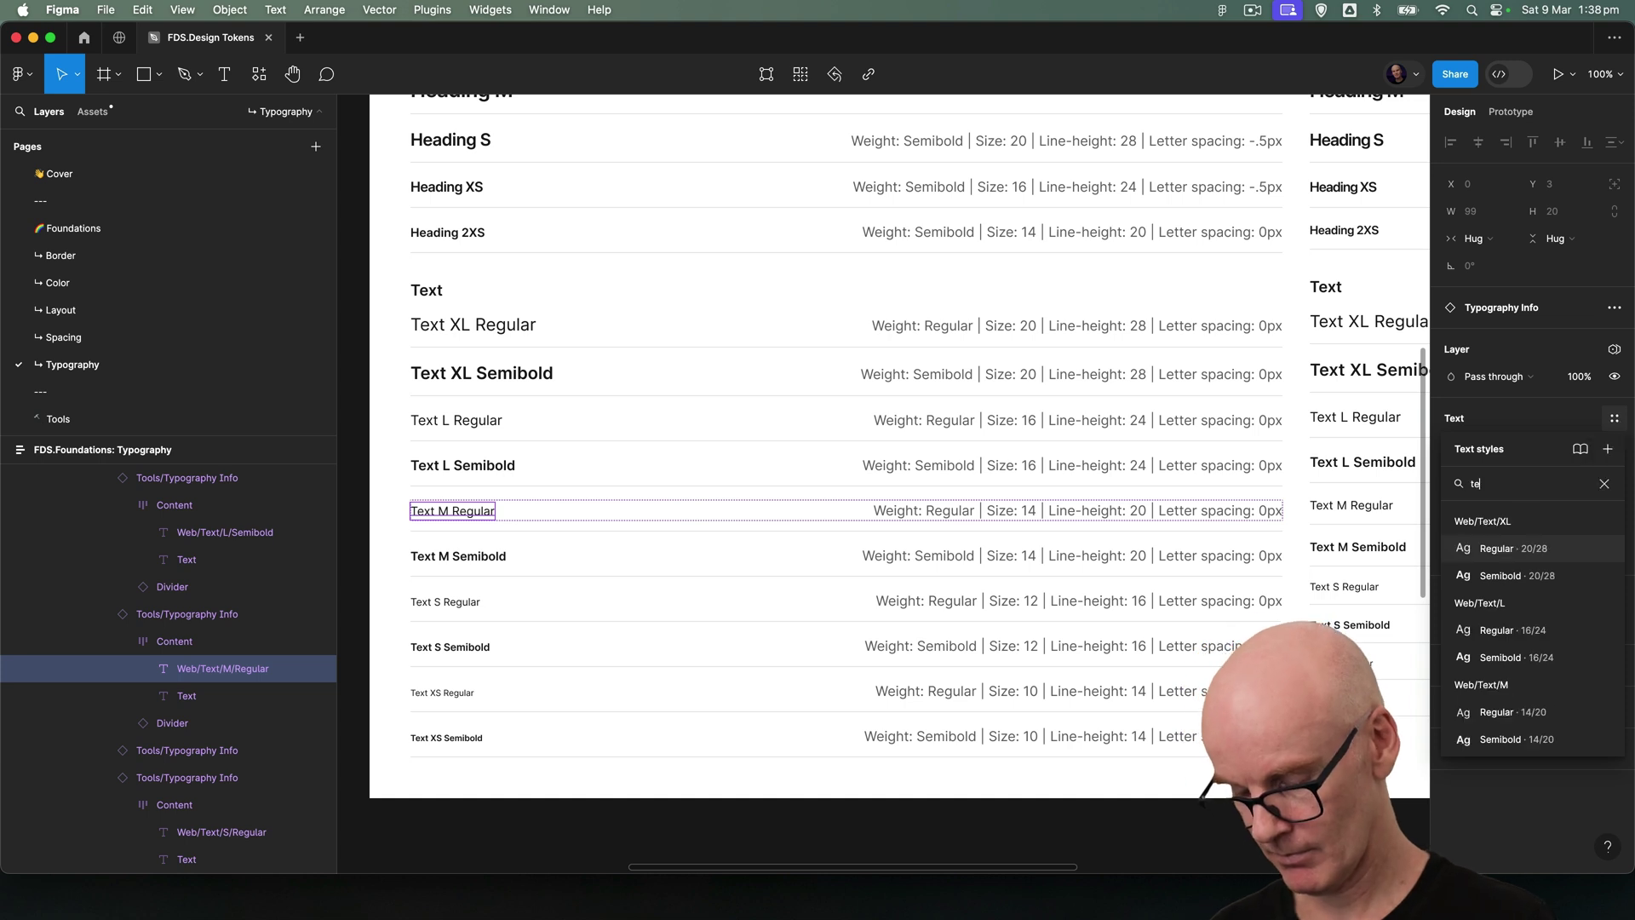
{"action": "type", "text": "xt m"}
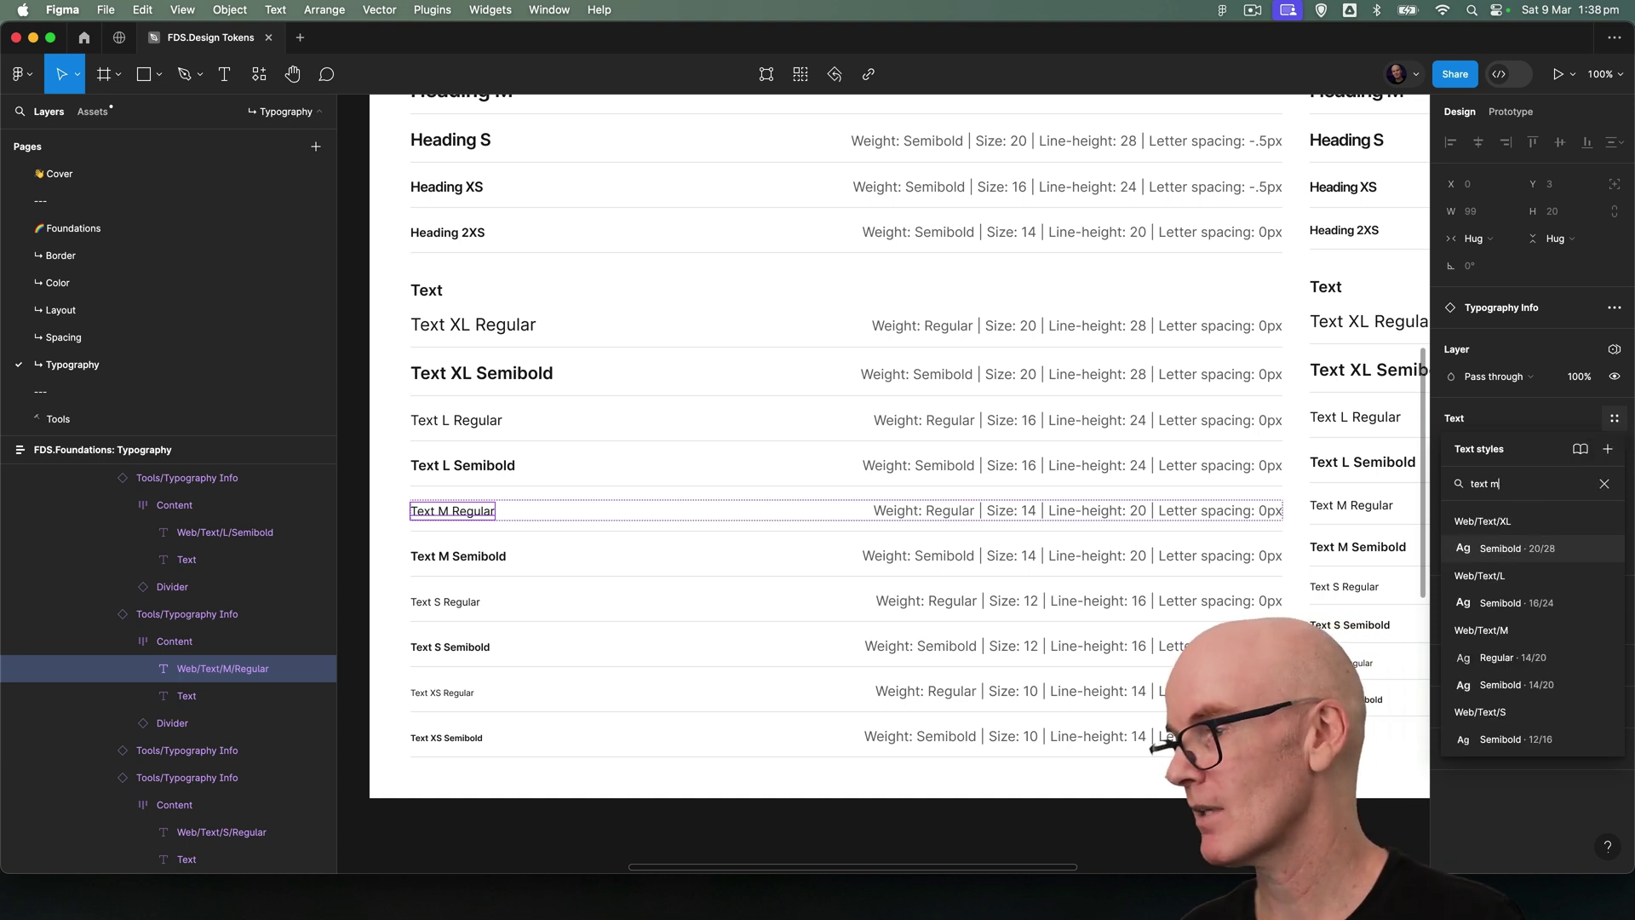
{"action": "left_click", "coordinate": [1514, 659]}
- Apply Web/Text/S/Regular 12/16 and Web/Text/XS/Regular 10/14, then verify the S and M samples
{"action": "left_click", "coordinate": [452, 602]}
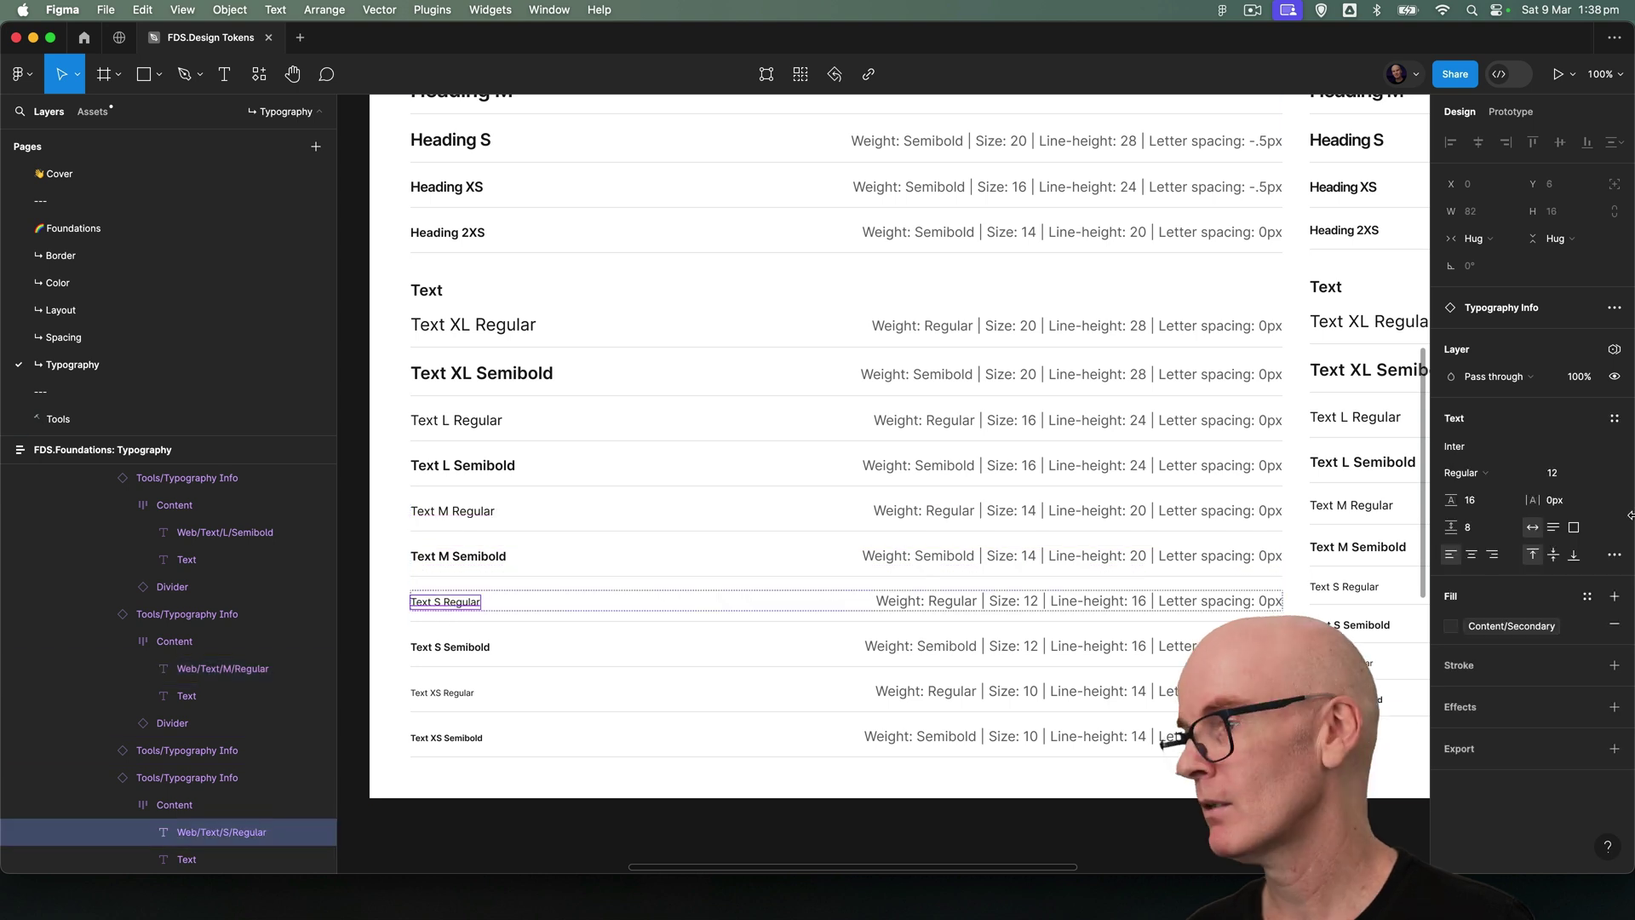
{"action": "left_click", "coordinate": [1615, 418]}
{"action": "type", "text": "text"}
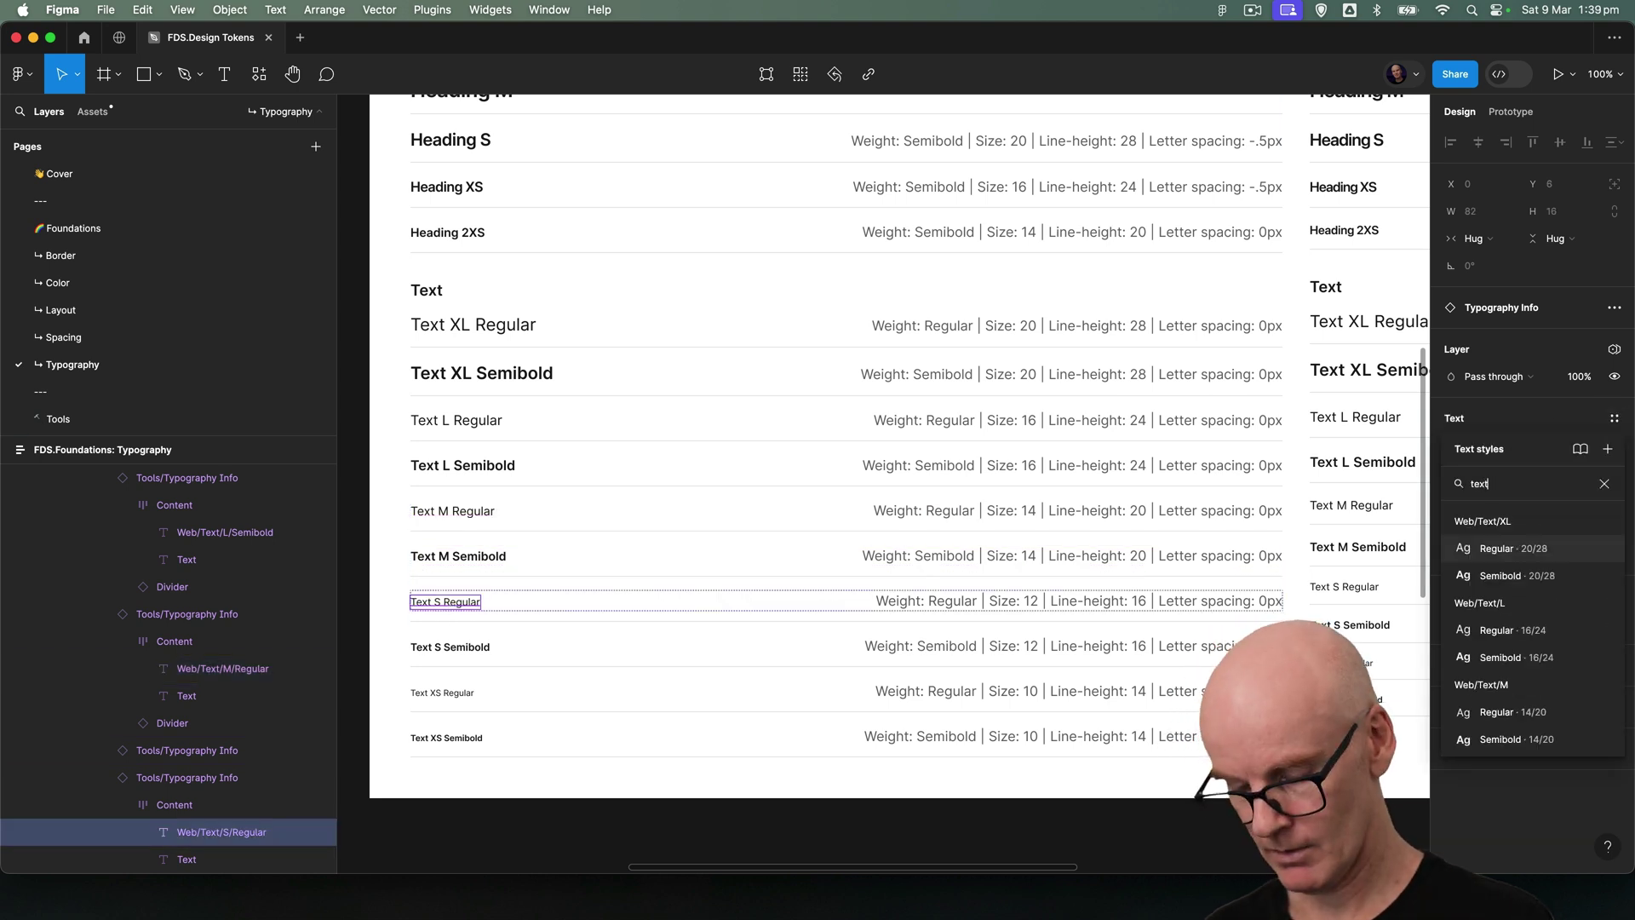
{"action": "type", "text": " s"}
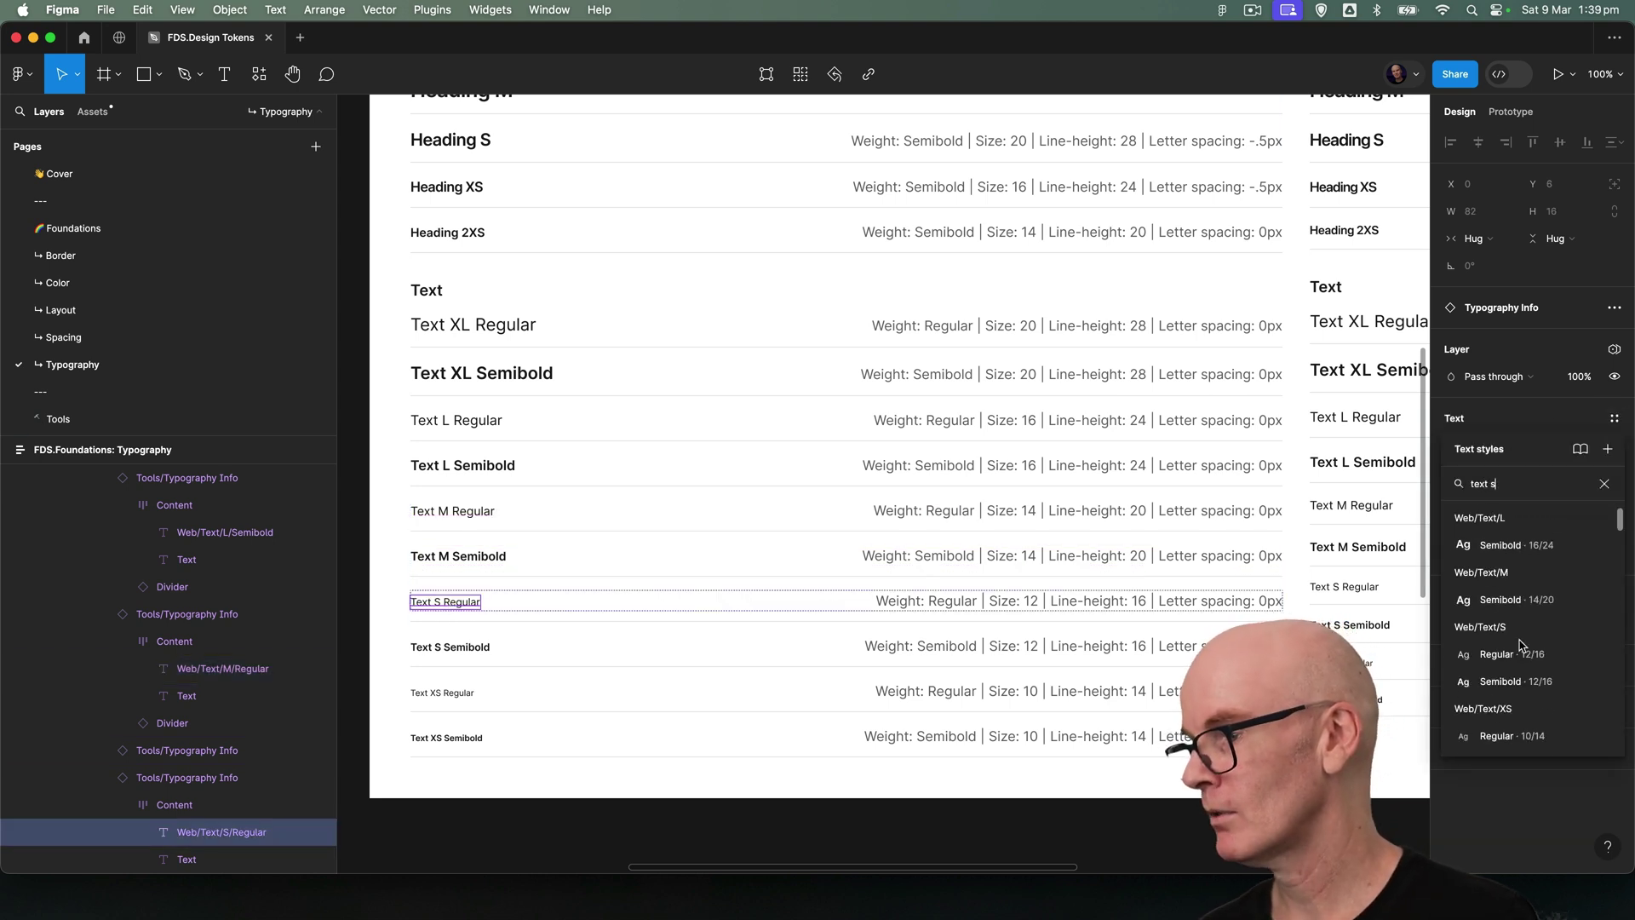
{"action": "left_click", "coordinate": [1505, 654]}
{"action": "left_click", "coordinate": [442, 692]}
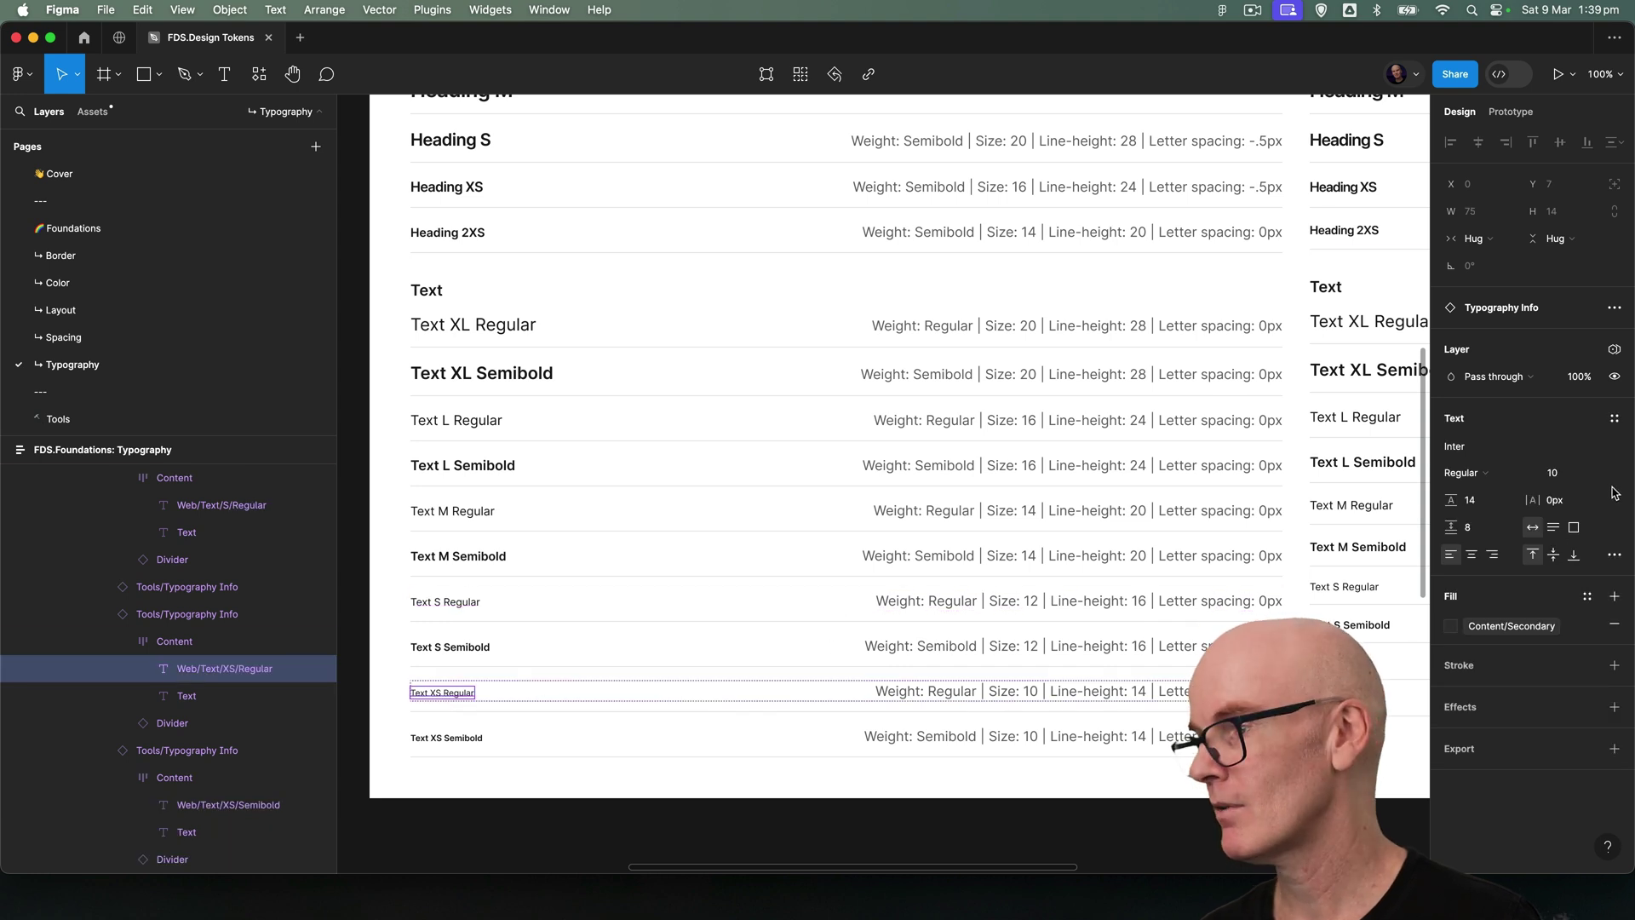
{"action": "left_click", "coordinate": [1615, 420]}
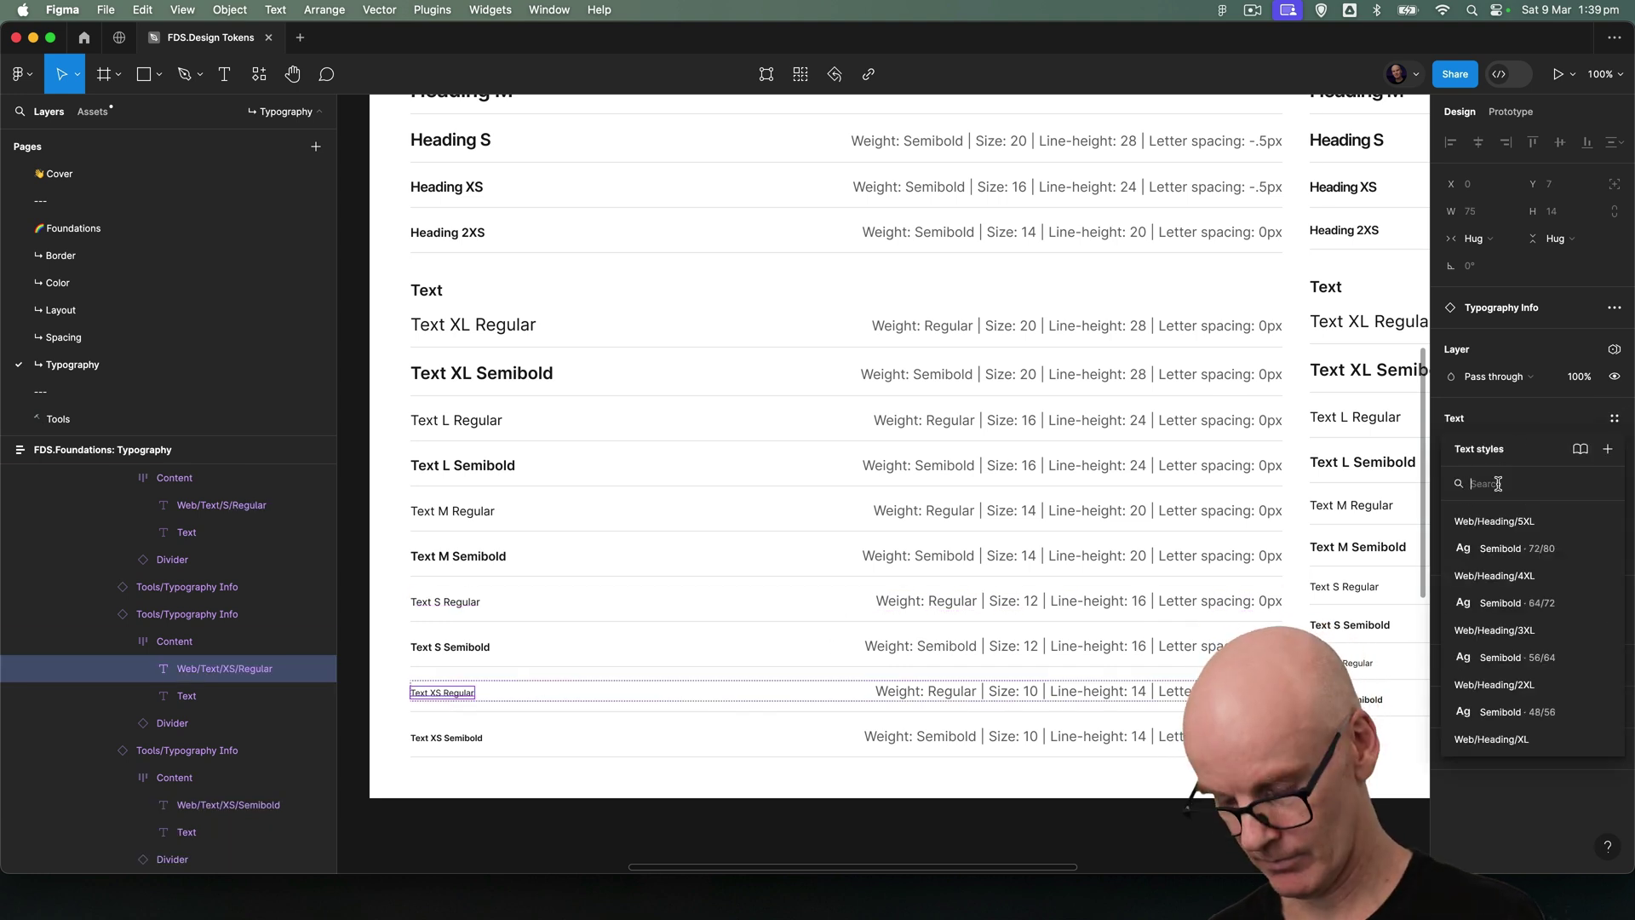
{"action": "type", "text": "text xs"}
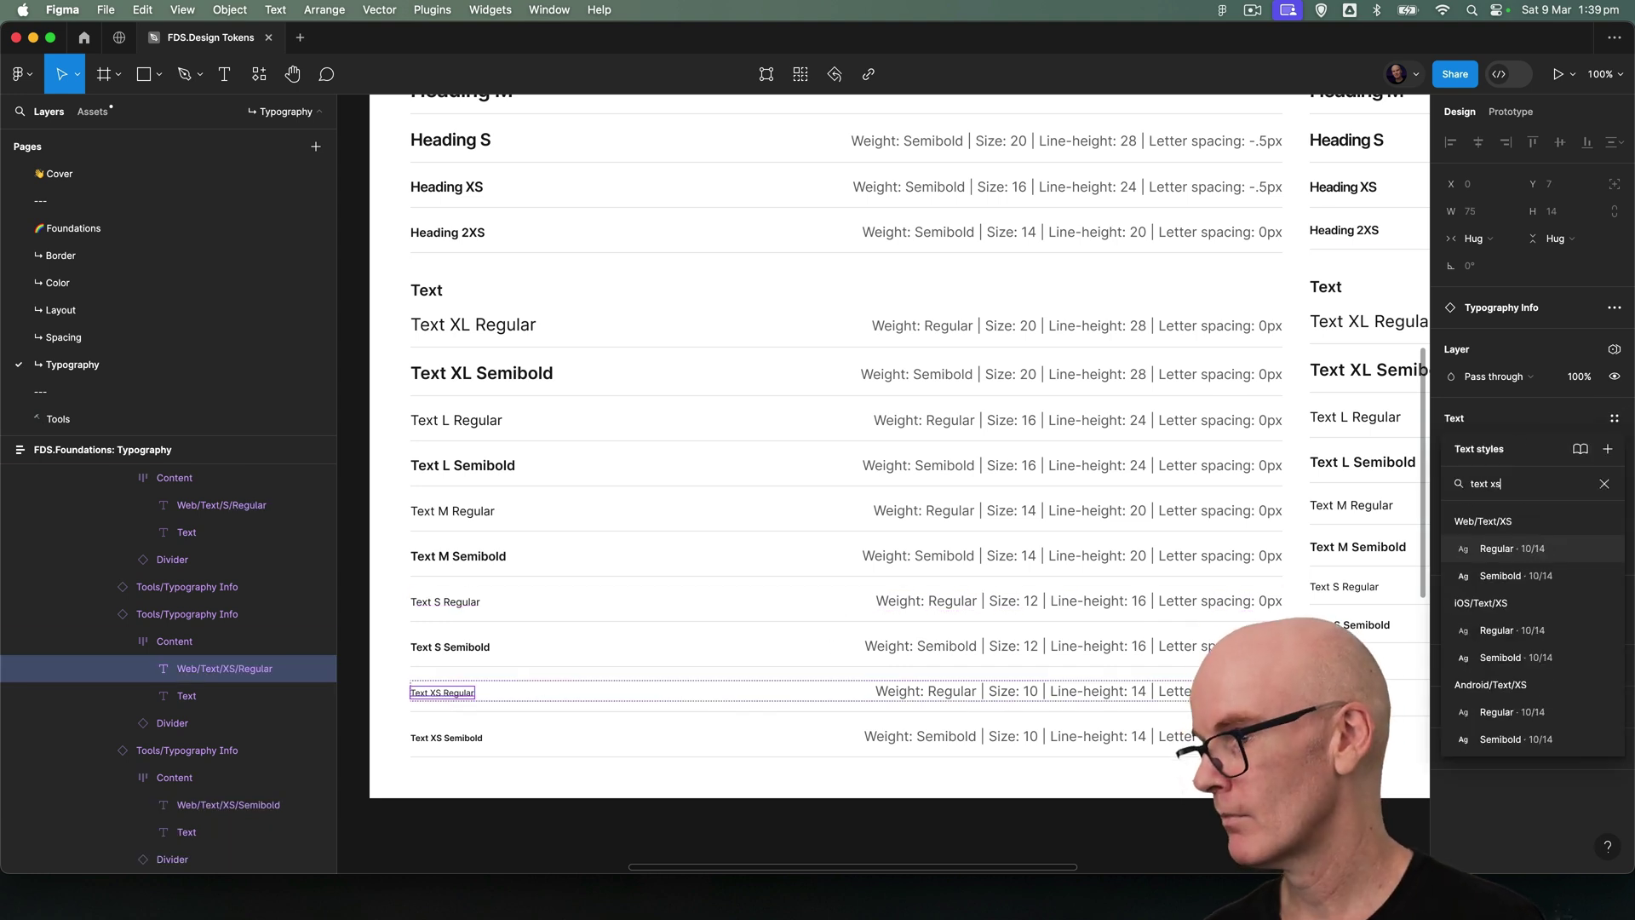
{"action": "left_click", "coordinate": [1499, 549]}
{"action": "left_click", "coordinate": [447, 602]}
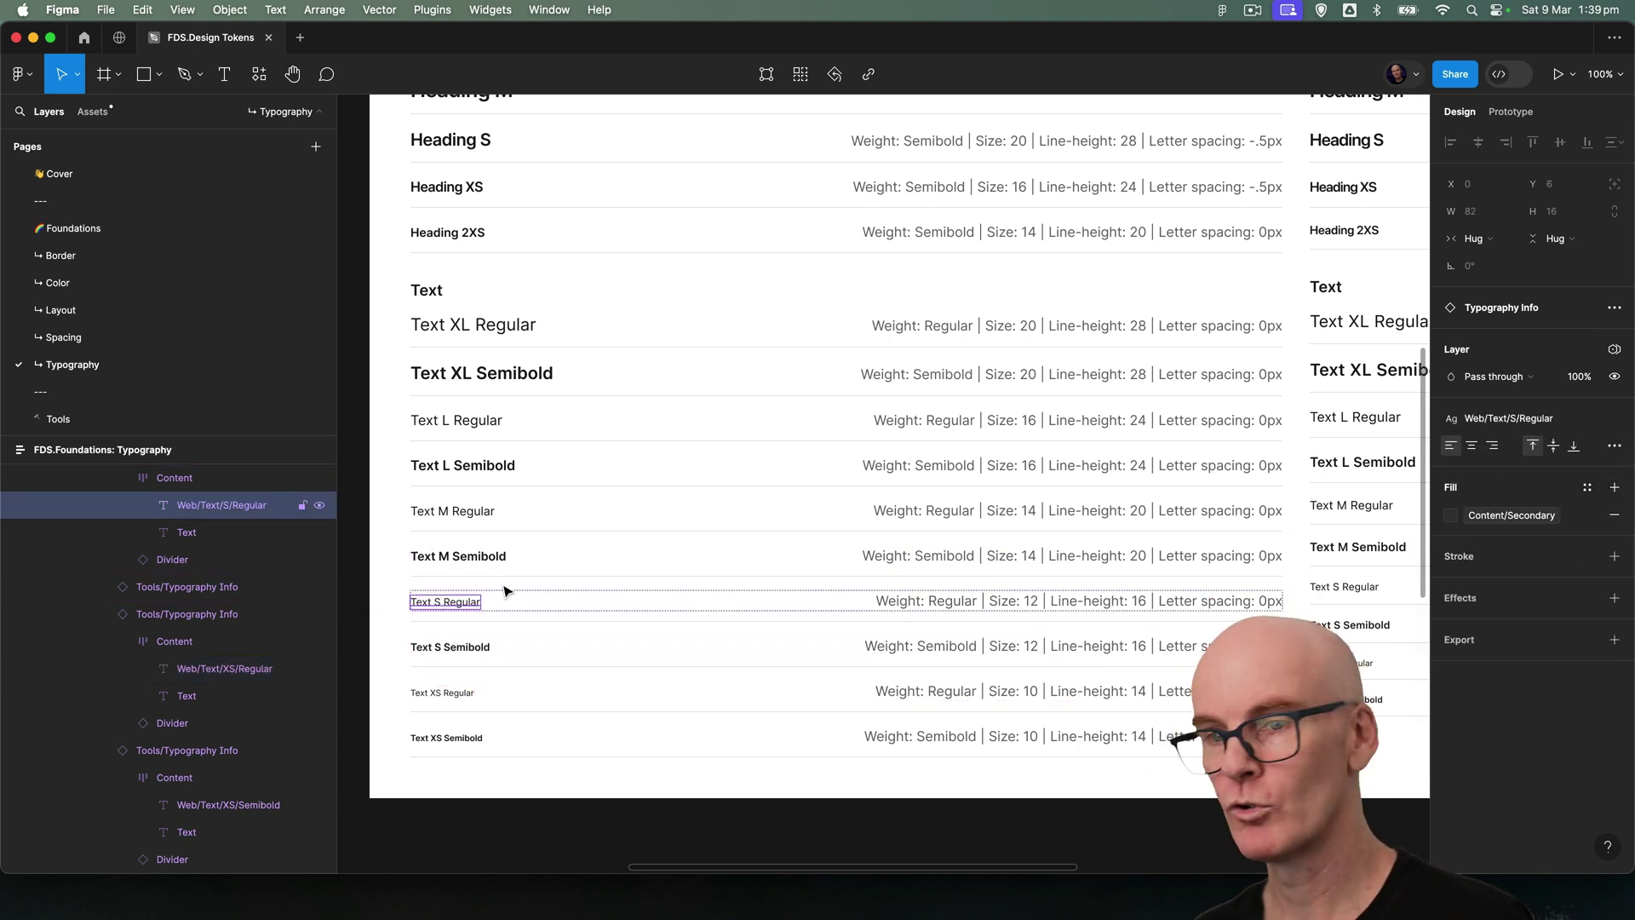
{"action": "left_click", "coordinate": [483, 512]}
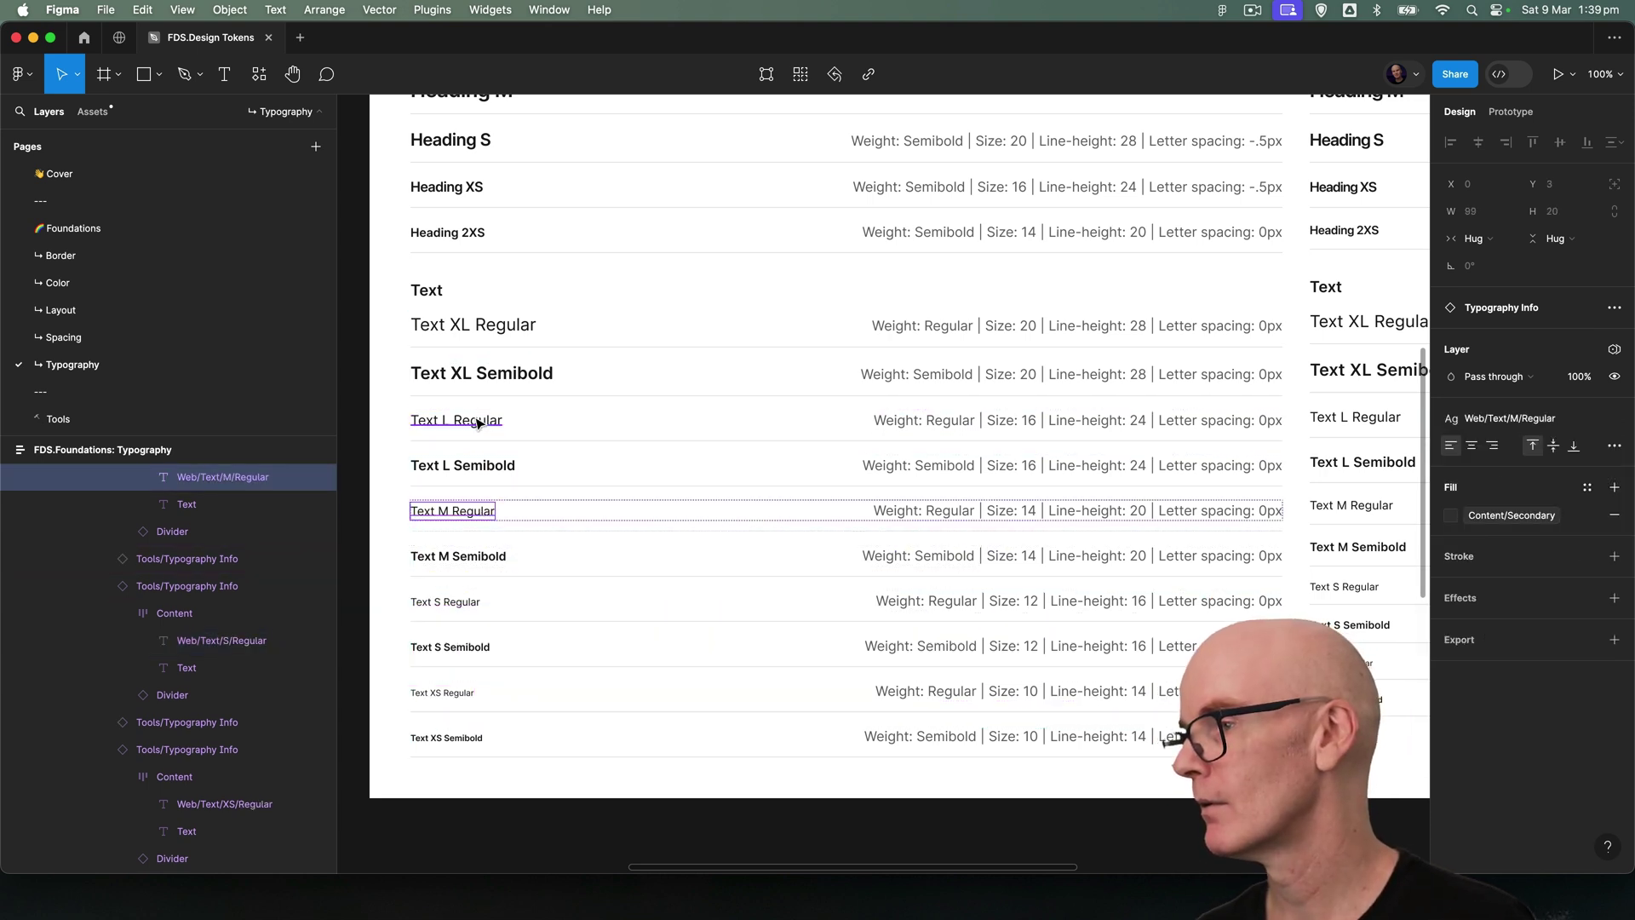
- Select the Web Text L Regular sample to verify its applied text style
{"action": "left_click", "coordinate": [477, 421]}
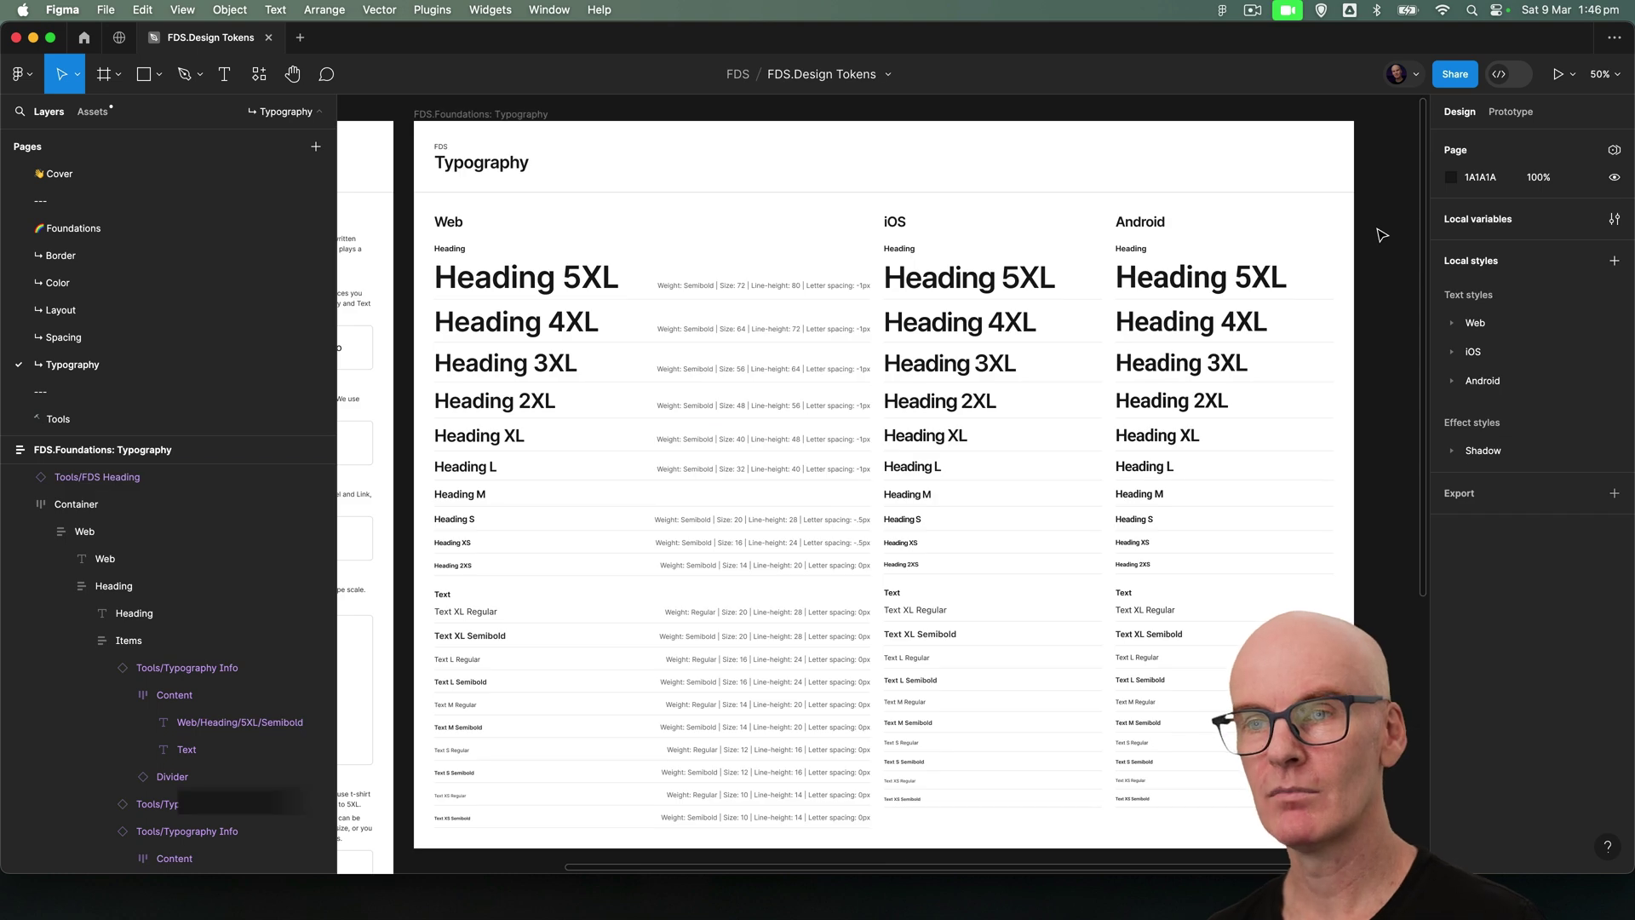